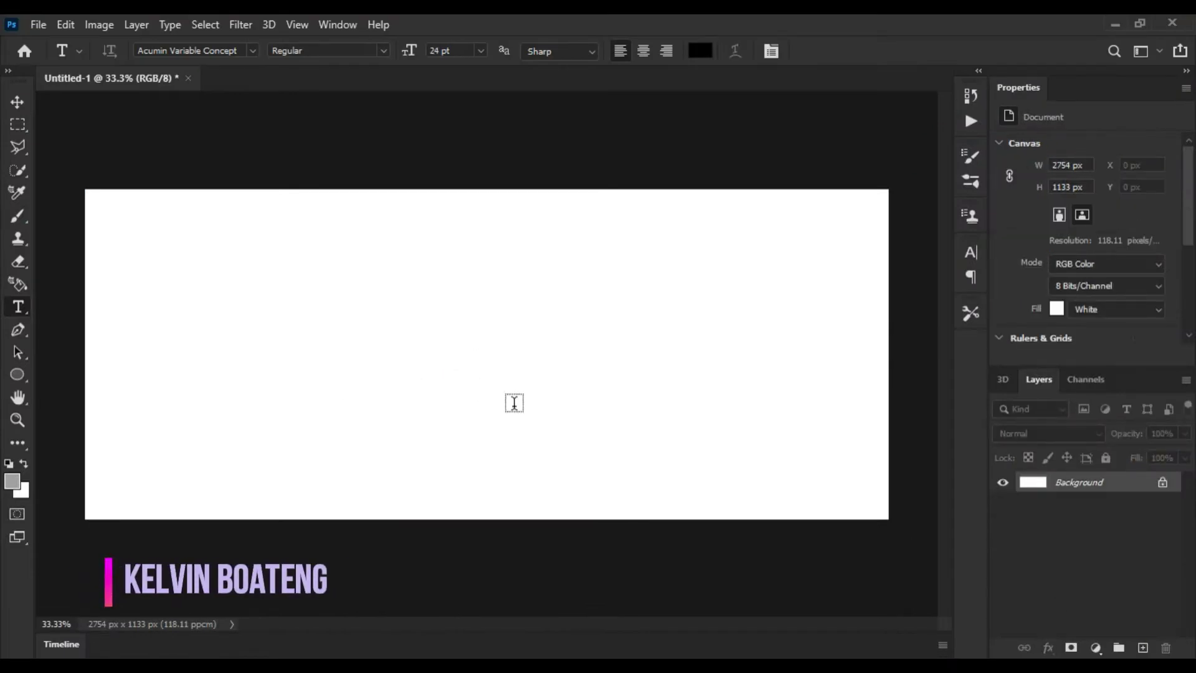
Unlock the Background layer and place the shopping-bags PNG as an embedded image
click(1162, 483)
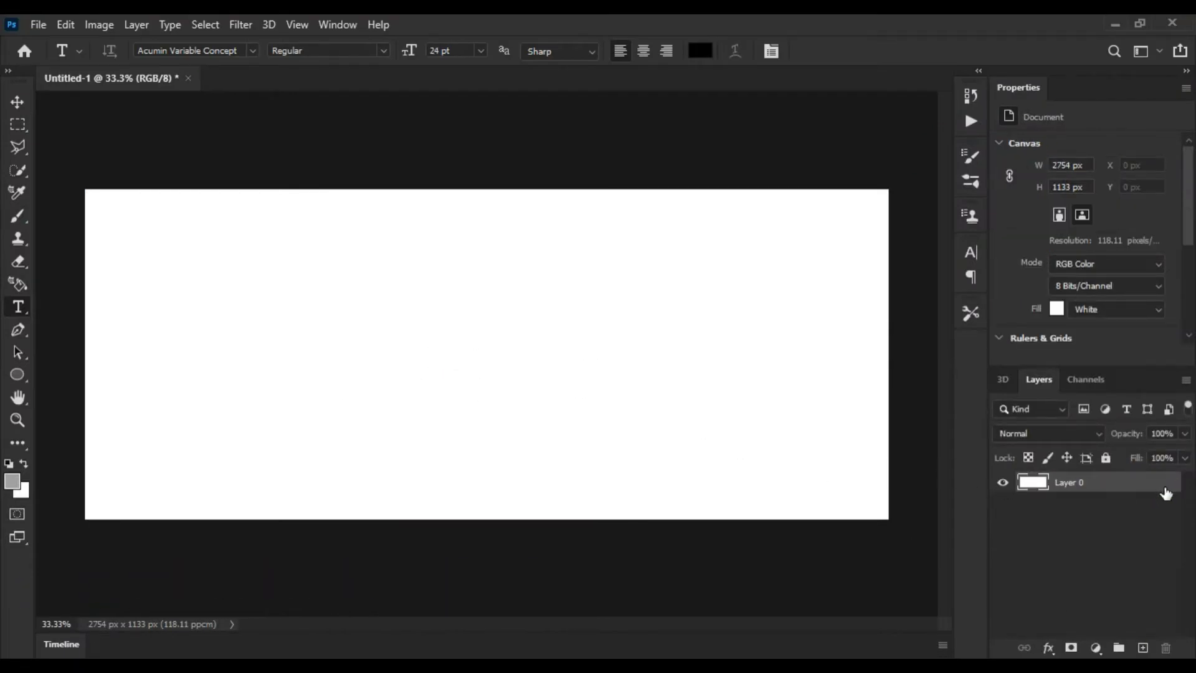
click(39, 24)
click(68, 369)
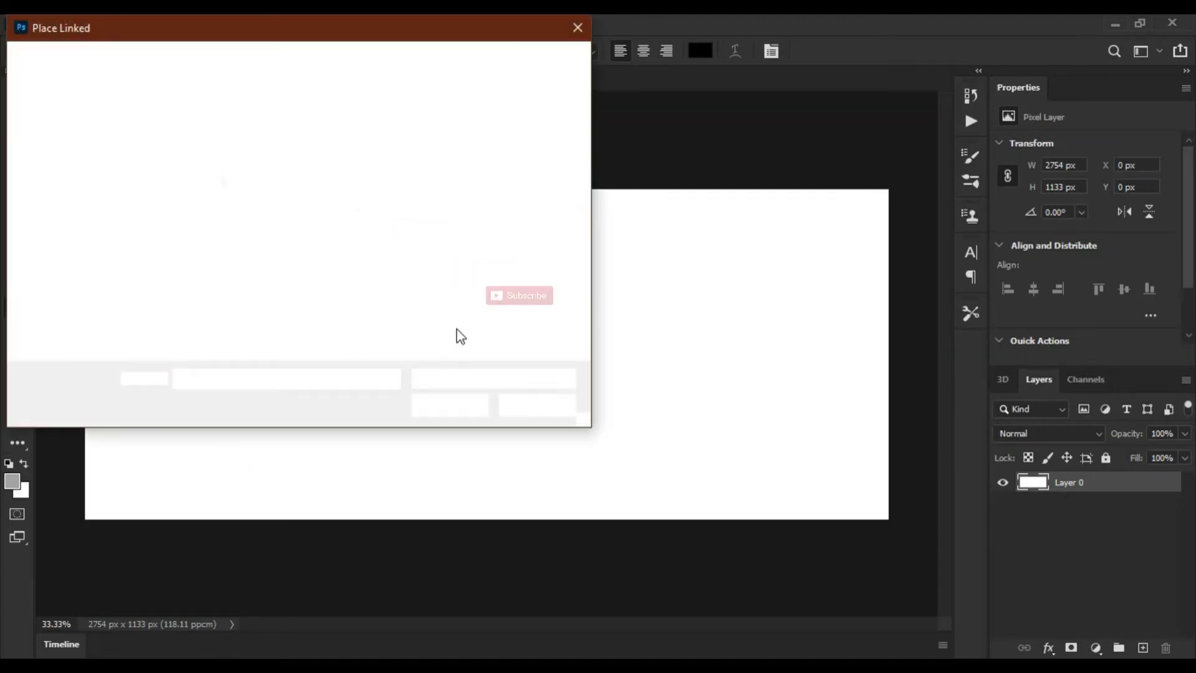
mouse_move(583, 122)
mouse_down()
mouse_move(574, 256)
mouse_move(584, 305)
mouse_up()
click(517, 287)
click(440, 406)
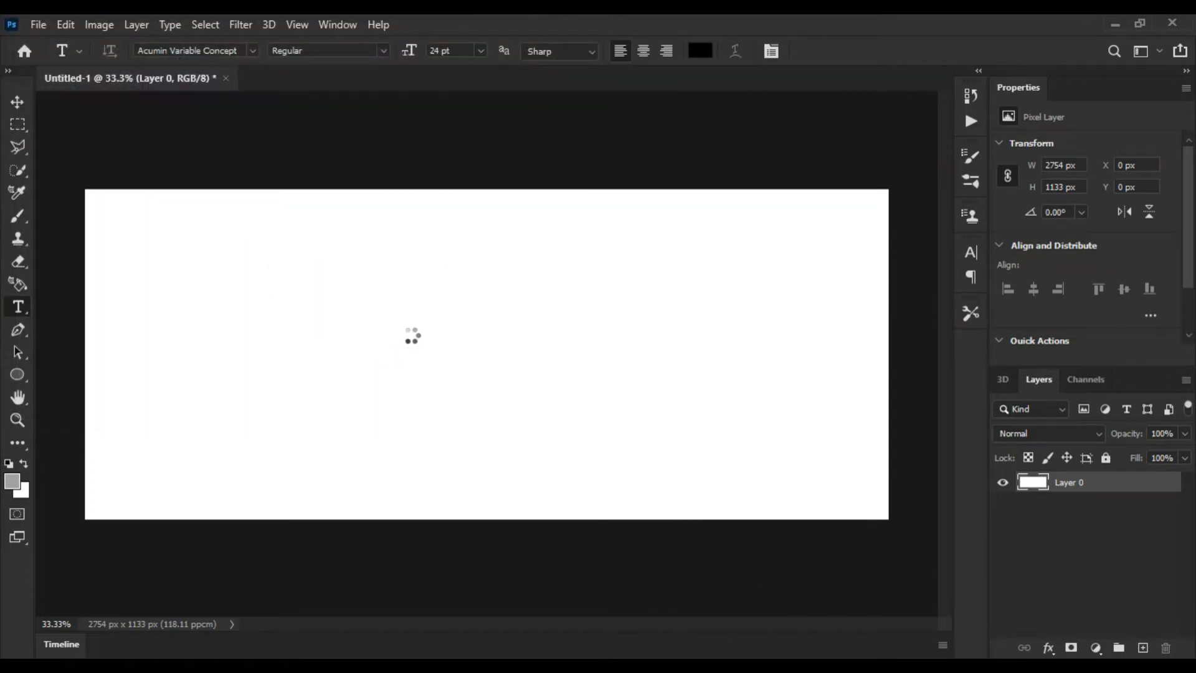
Shrink the bags image, move it to the banner's right side and commit it
mouse_move(645, 190)
mouse_down()
mouse_move(589, 274)
mouse_move(566, 274)
mouse_up()
drag(463, 365, 721, 341)
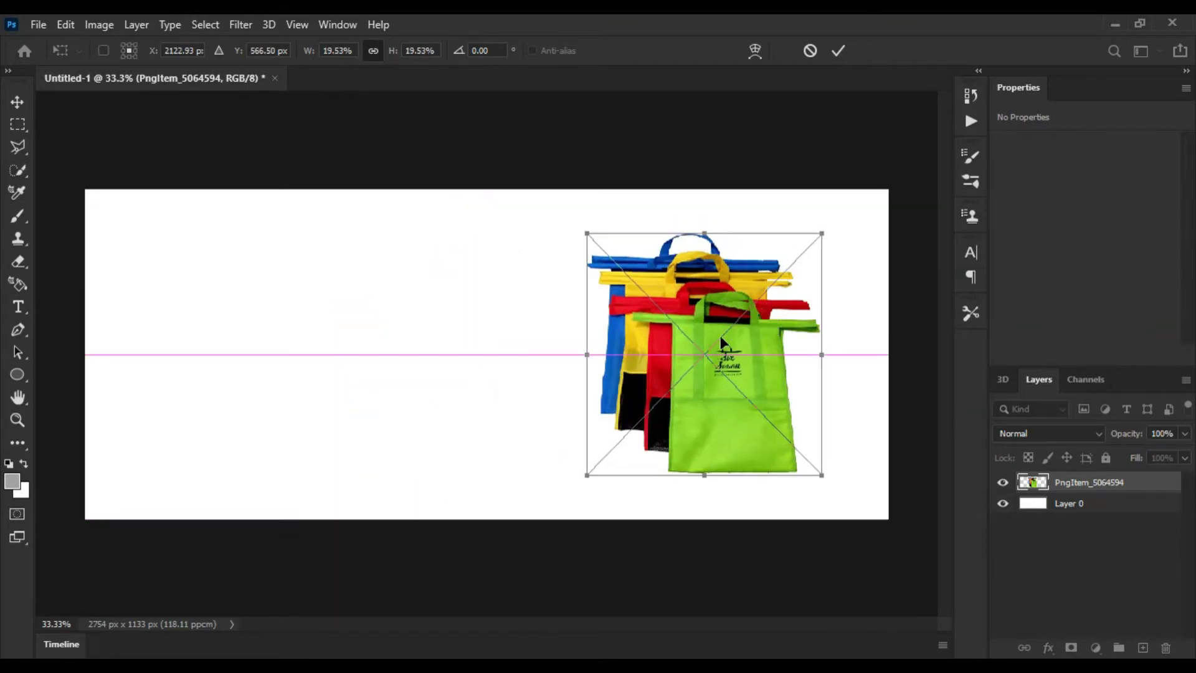
drag(821, 233, 809, 246)
double_click(727, 289)
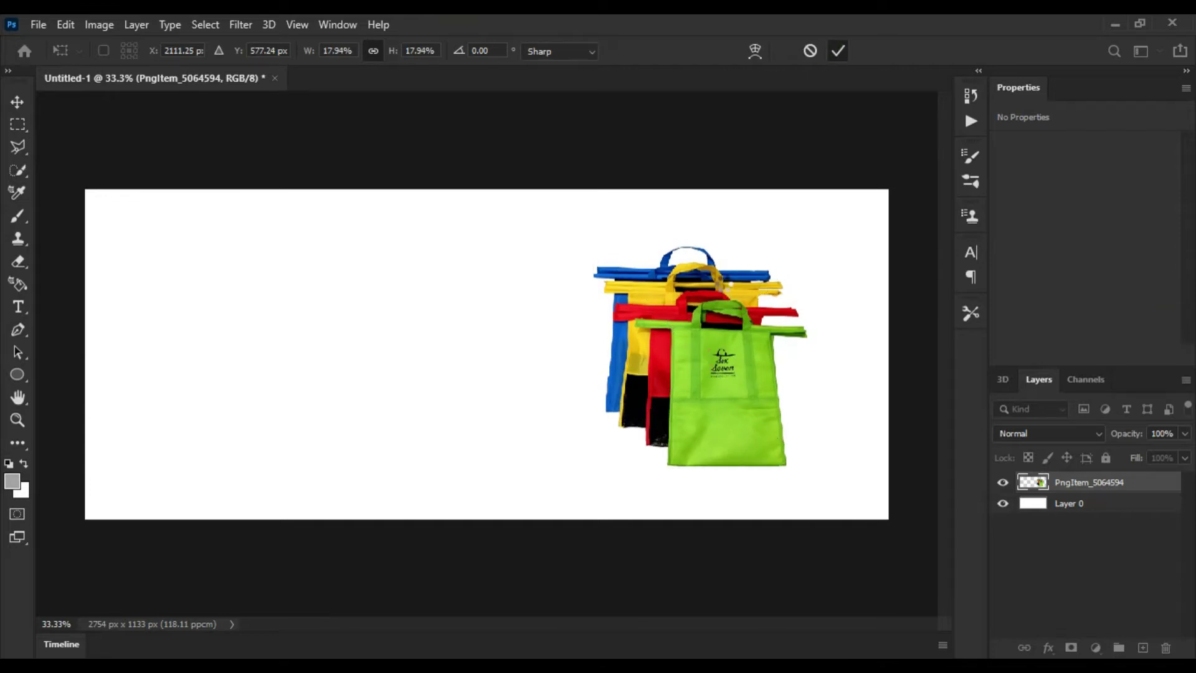
click(1033, 506)
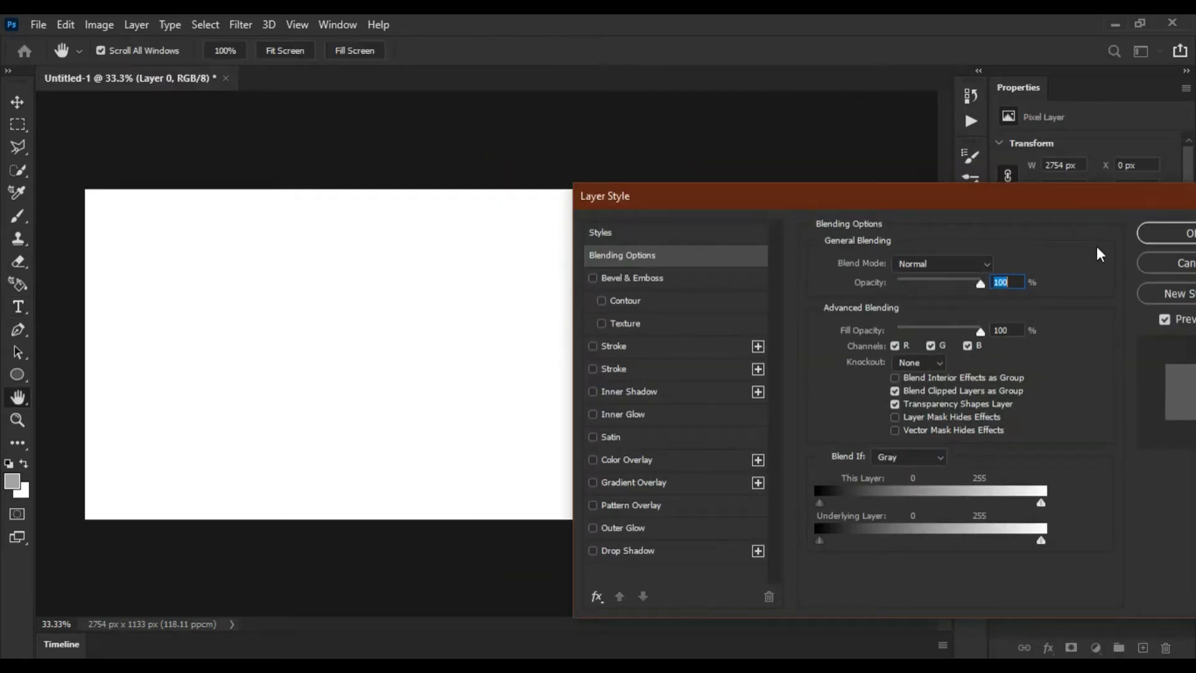
Sample the bags' yellow as the foreground colour
key(Escape)
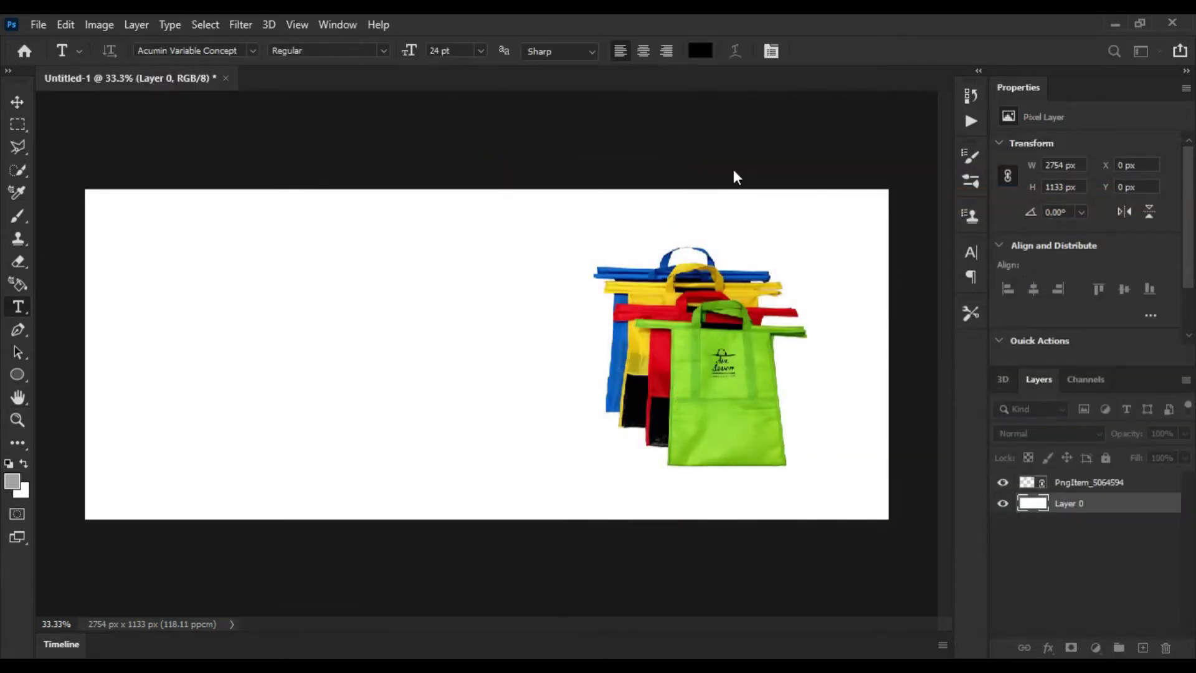
click(700, 50)
drag(641, 221, 171, 210)
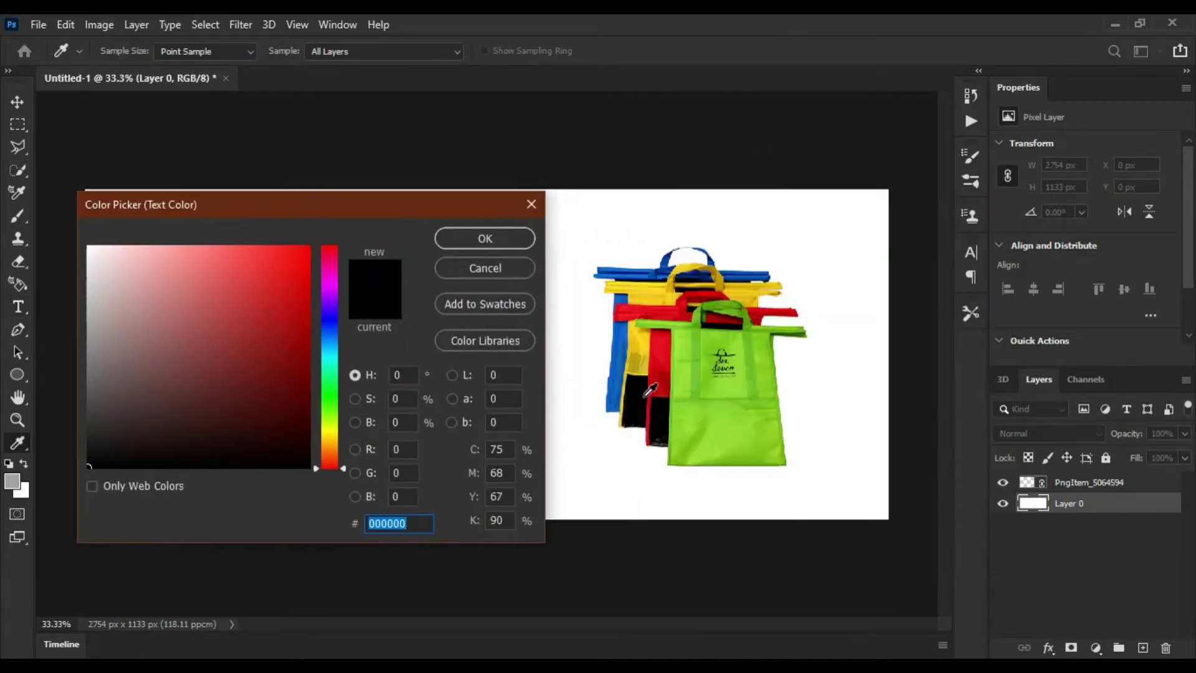
click(640, 345)
click(492, 240)
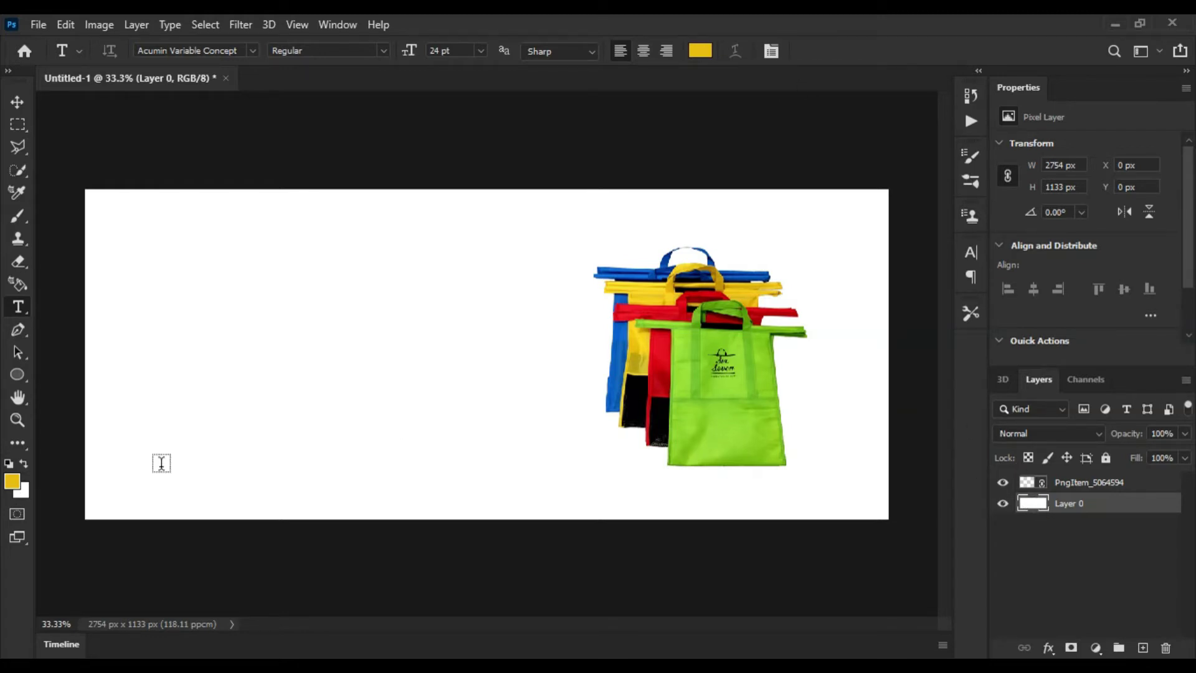
Add a new layer filled with the yellow as a Solid Color fill layer
click(1143, 648)
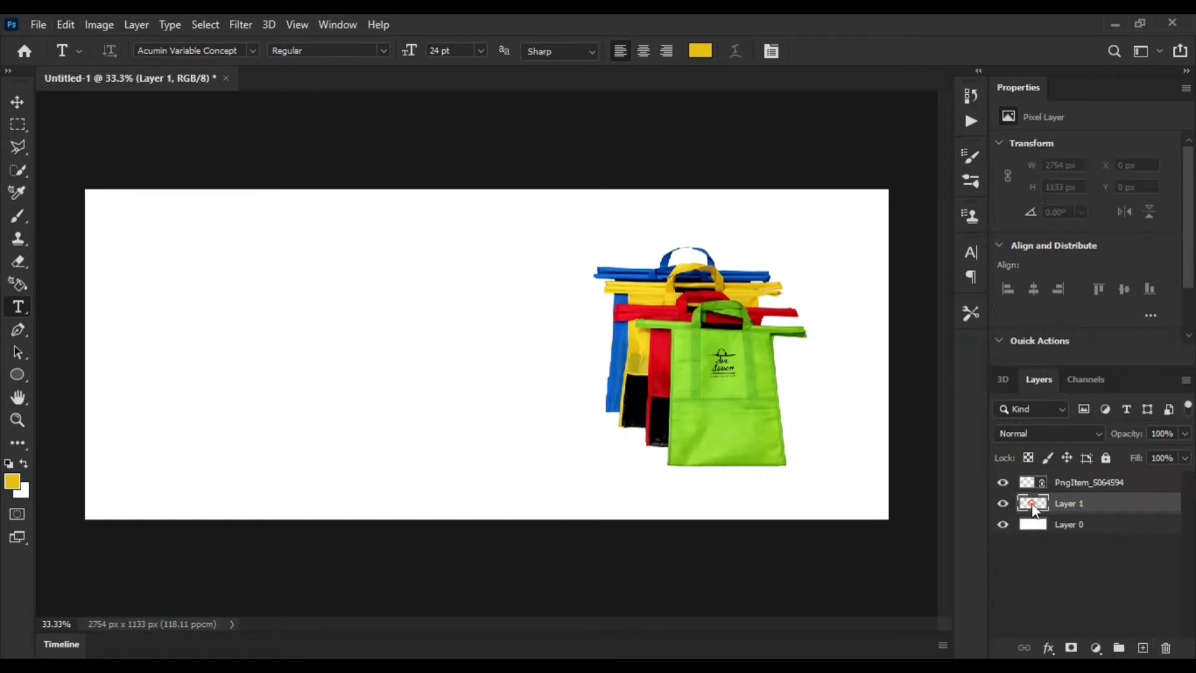
right_click(1032, 508)
click(1085, 557)
click(1165, 647)
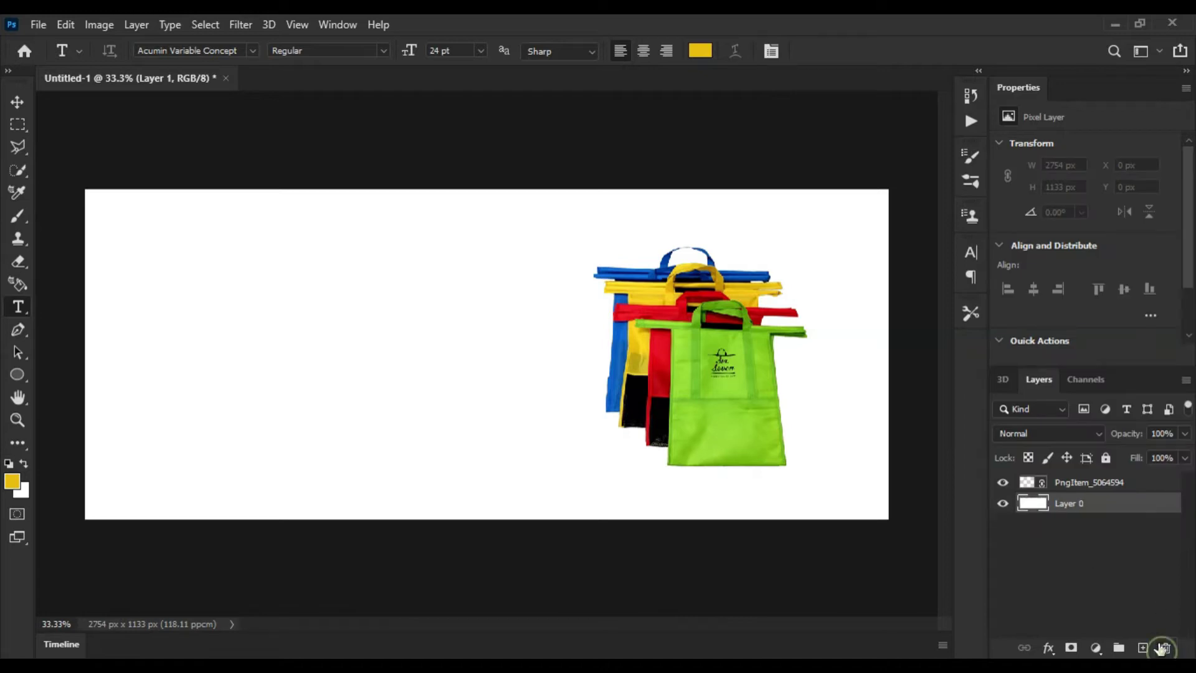
click(1142, 647)
click(1095, 647)
click(1098, 353)
key(alt+BackSpace)
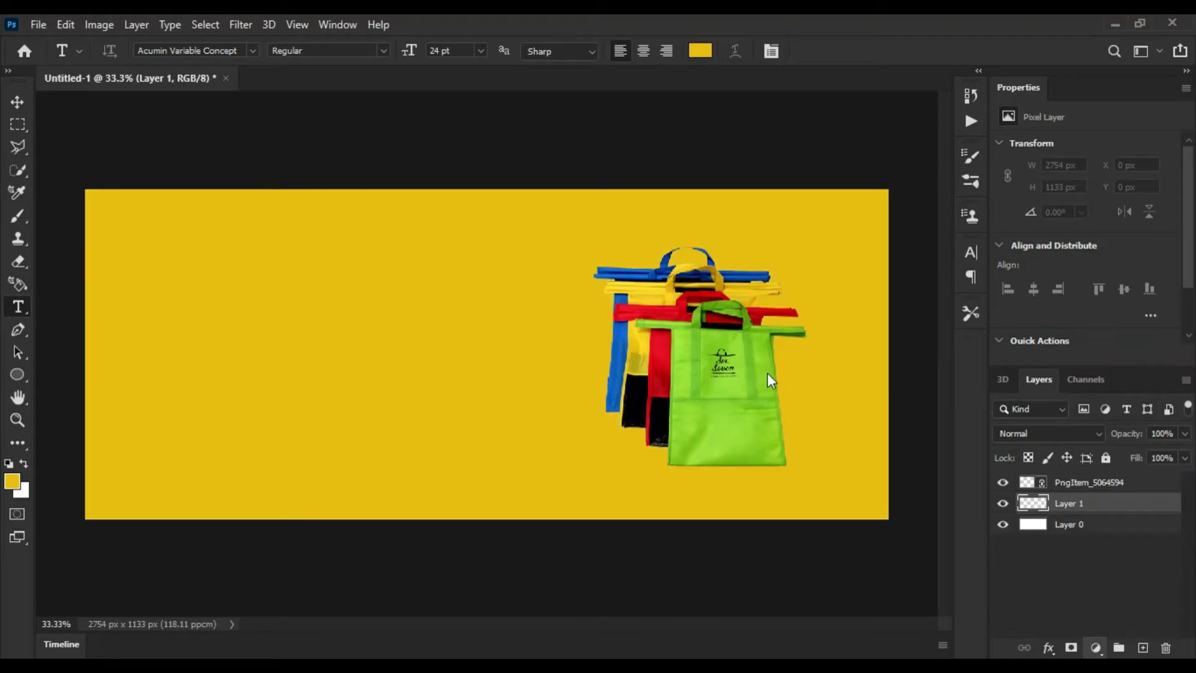
click(501, 238)
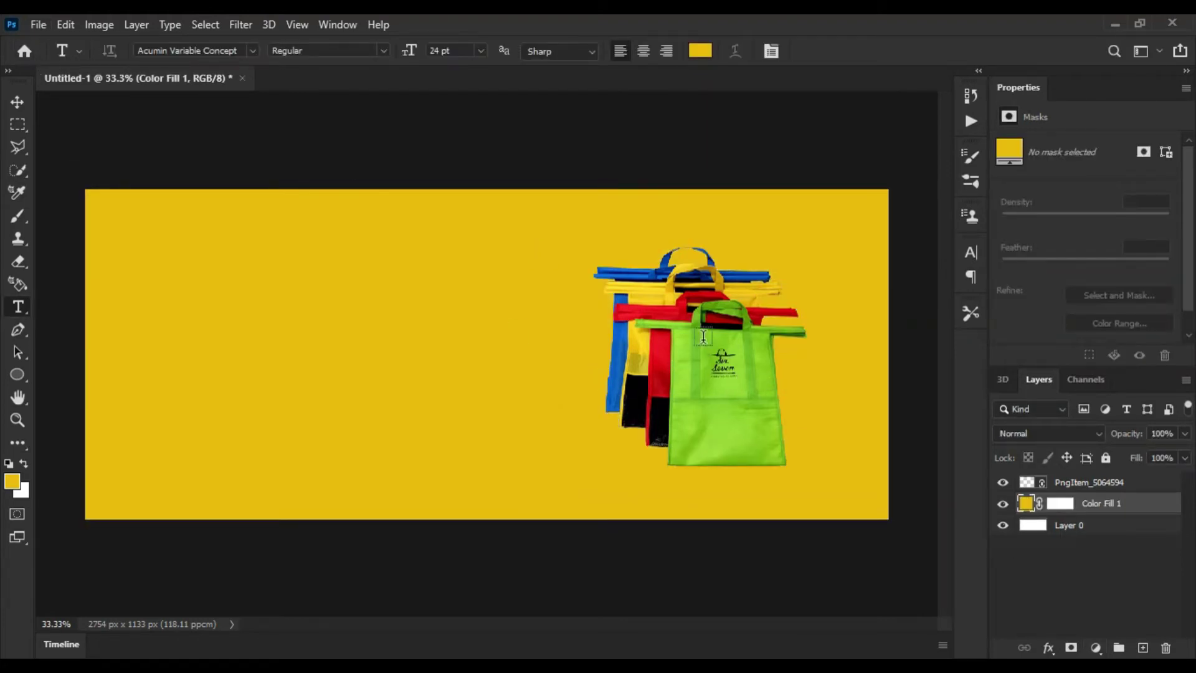
Move the shopping-bags layer slightly lower with the Move tool
key(v)
click(730, 415)
drag(730, 415, 724, 372)
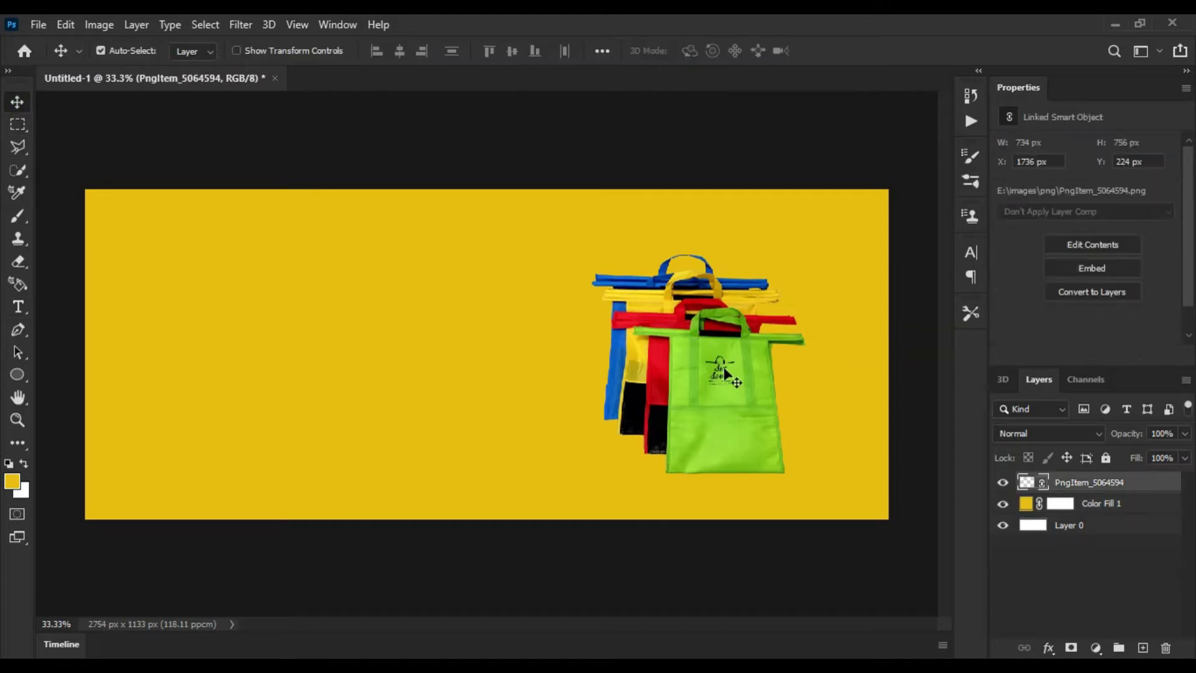
Browse the Filter menu and draw a trial rectangle, then undo it and the Crystallize filter
click(233, 27)
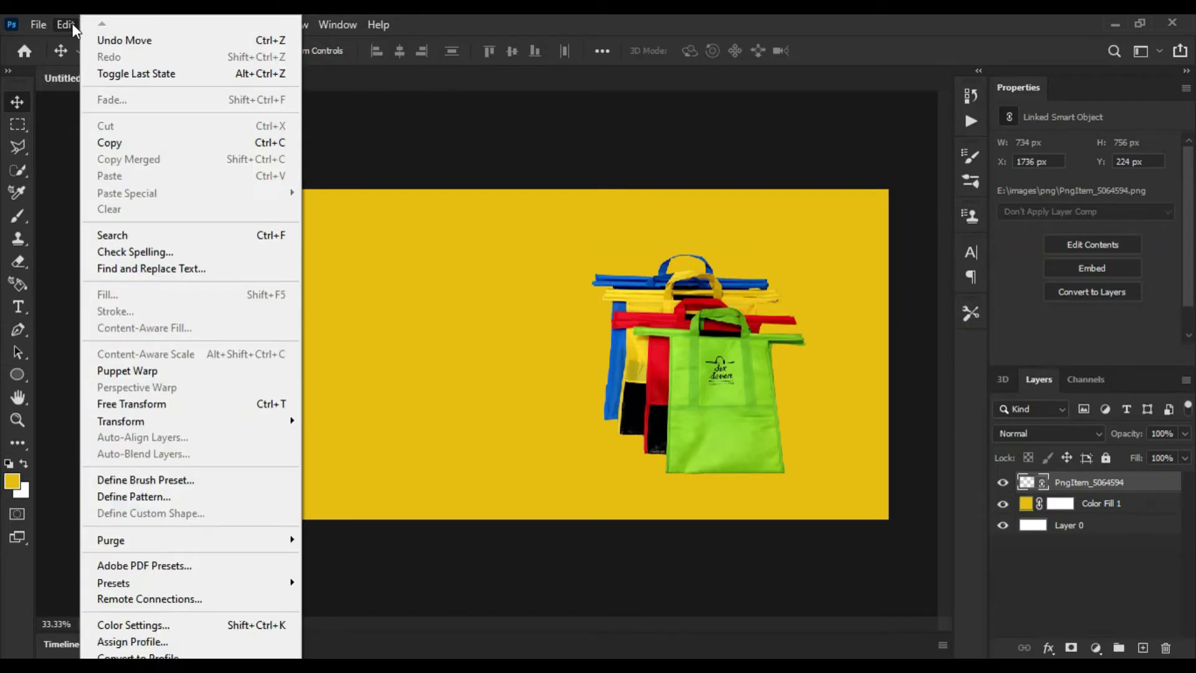
mouse_move(65, 24)
click(735, 392)
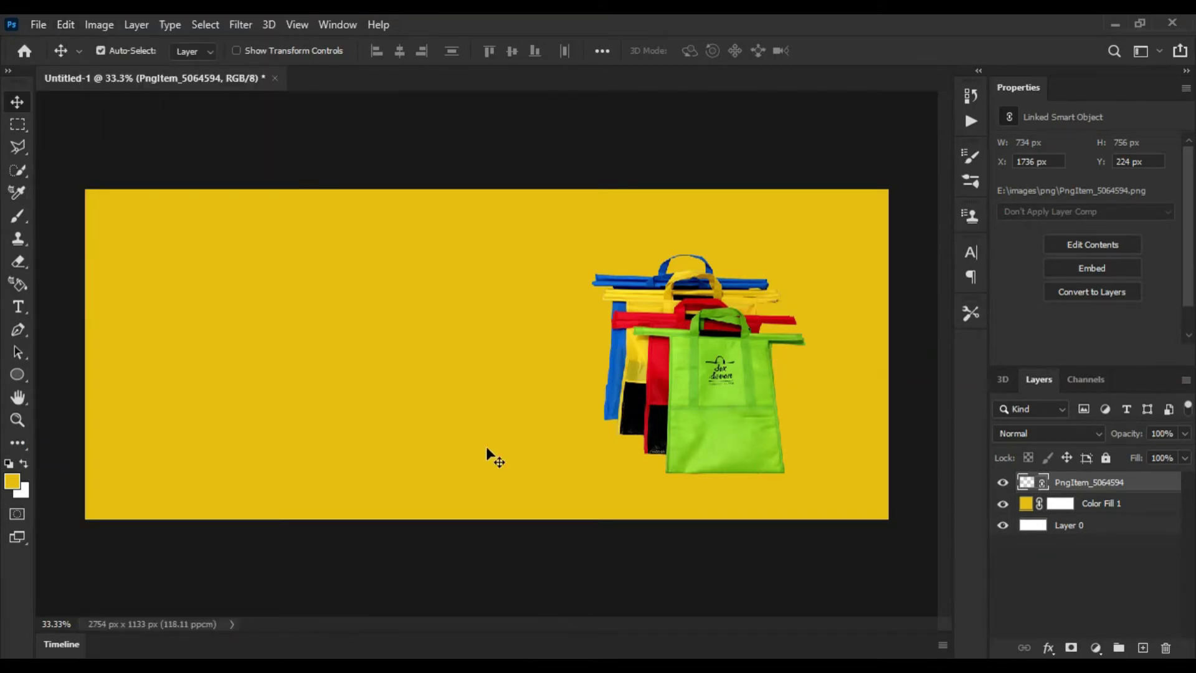
mouse_move(105, 116)
mouse_down()
mouse_move(379, 251)
mouse_move(604, 282)
mouse_up()
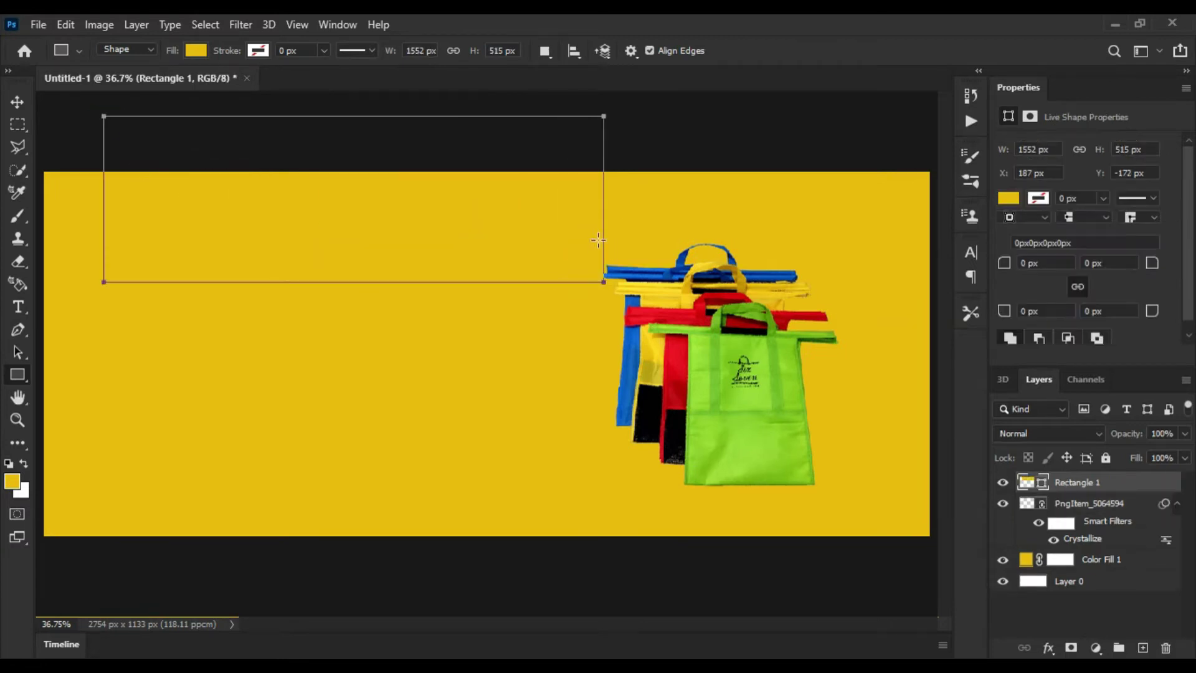
key(ctrl+z)
key(ctrl+z)
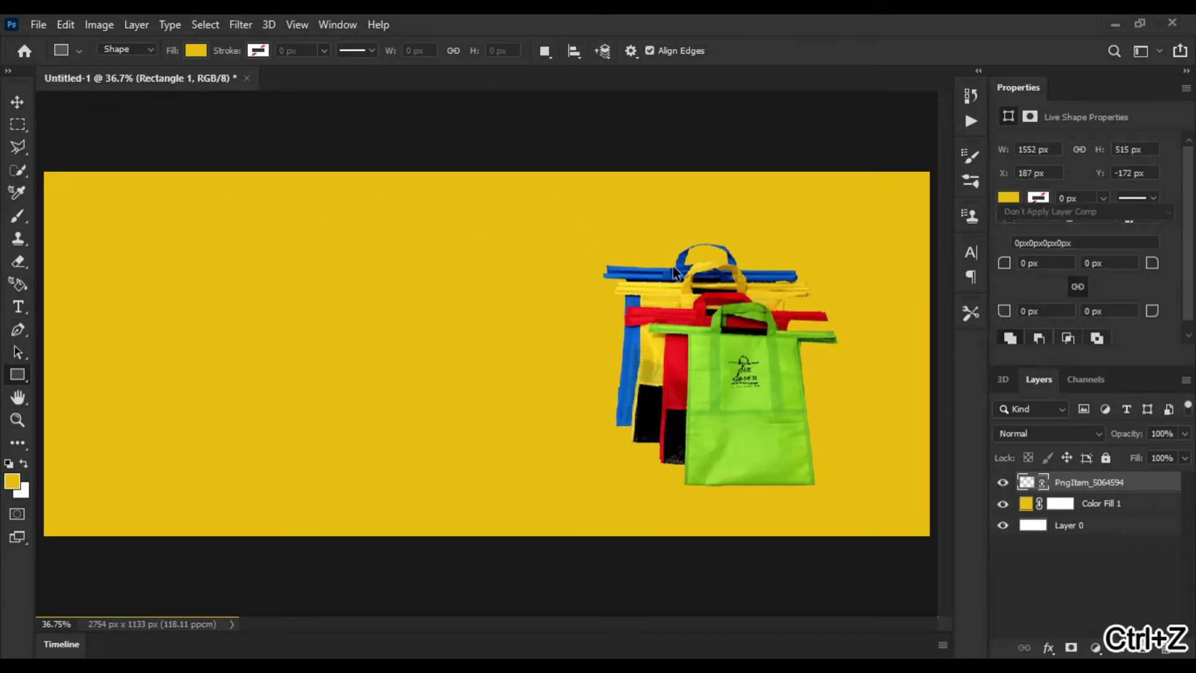
key(ctrl+z)
key(ctrl+z)
key(ctrl+z)
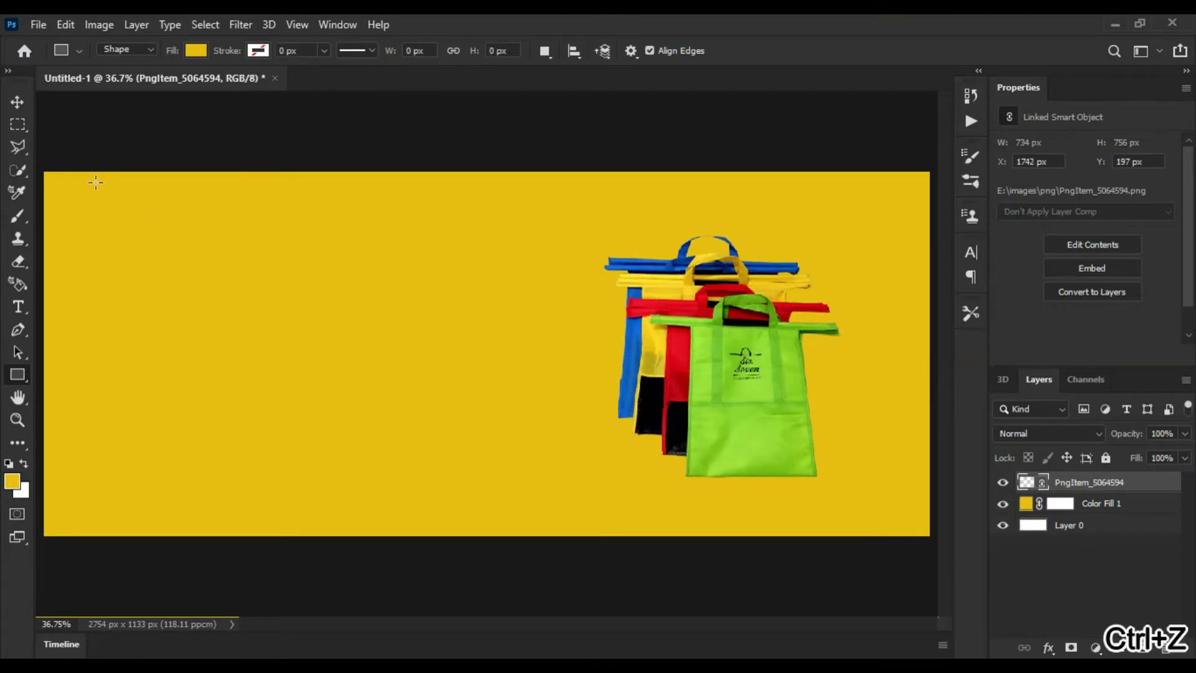
Draw a rectangle and rotate it to about -61°, slanting along the banner's left edge
drag(84, 134, 540, 315)
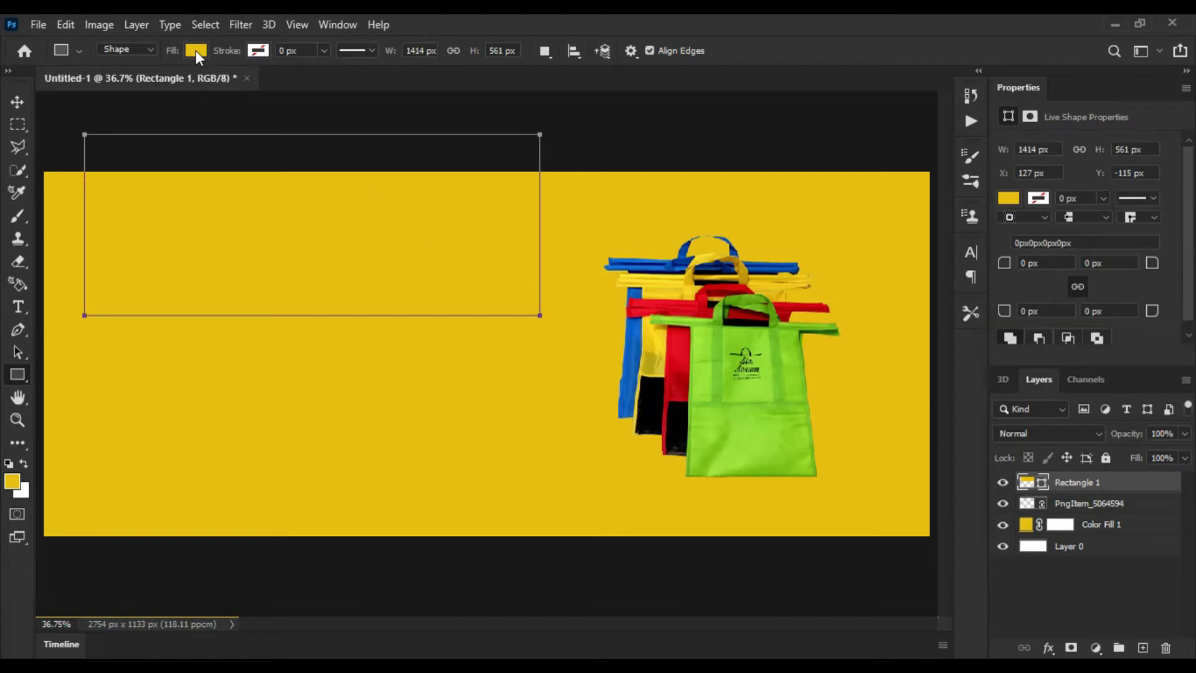
click(17, 102)
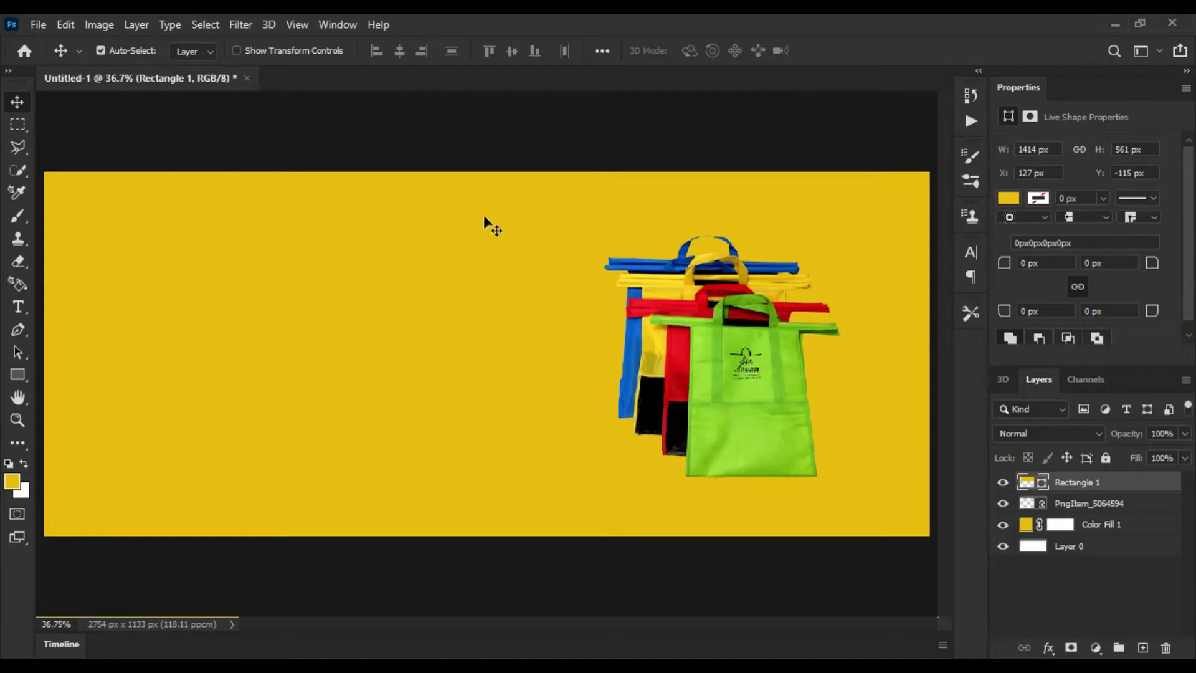
key(ctrl+t)
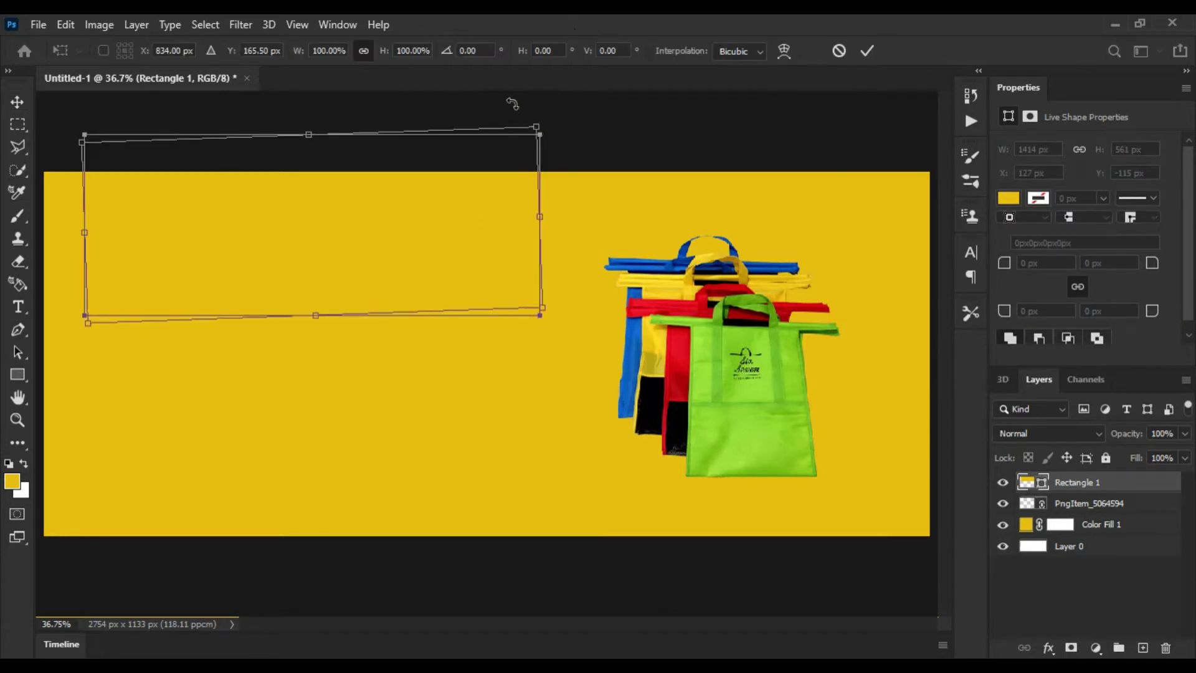
drag(555, 130, 473, 88)
drag(254, 256, 134, 399)
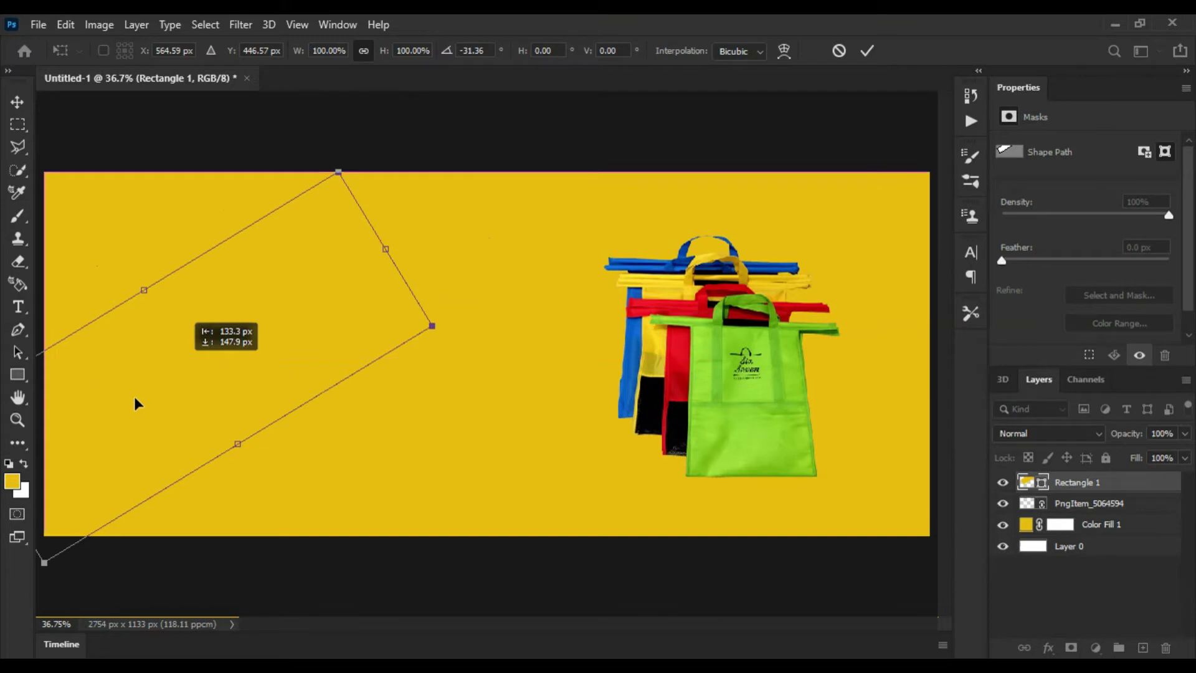
drag(421, 324, 447, 237)
drag(261, 205, 142, 336)
mouse_move(348, 205)
mouse_down()
mouse_move(336, 185)
mouse_move(336, 120)
mouse_up()
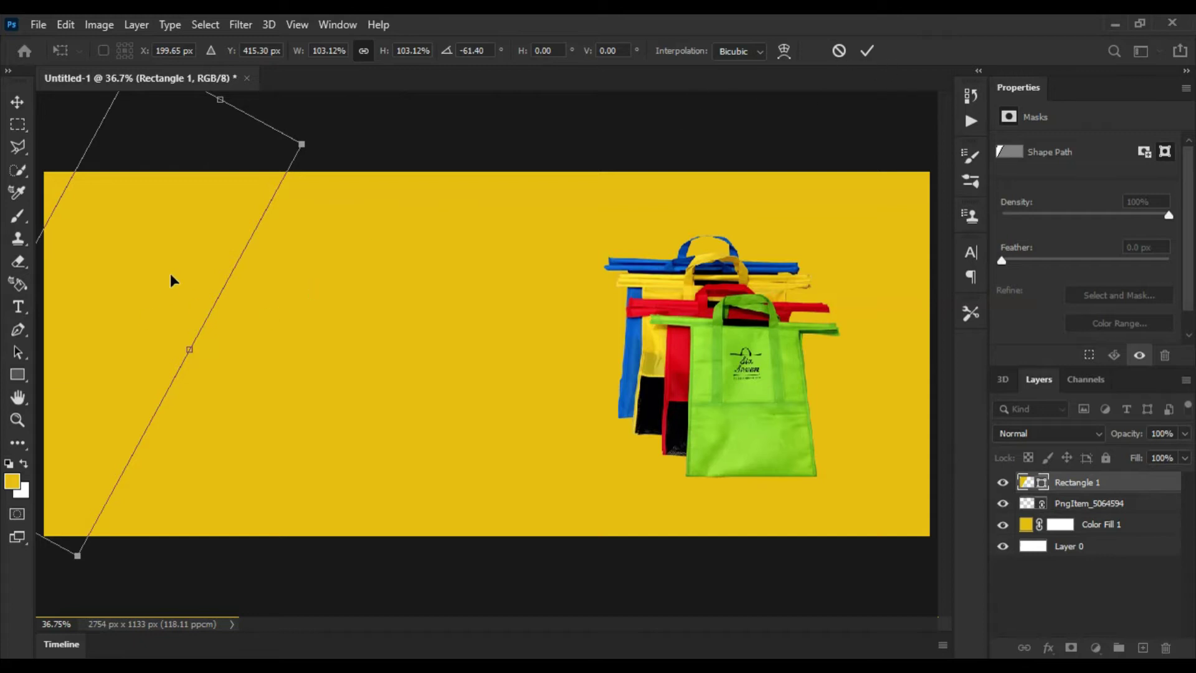
click(1040, 483)
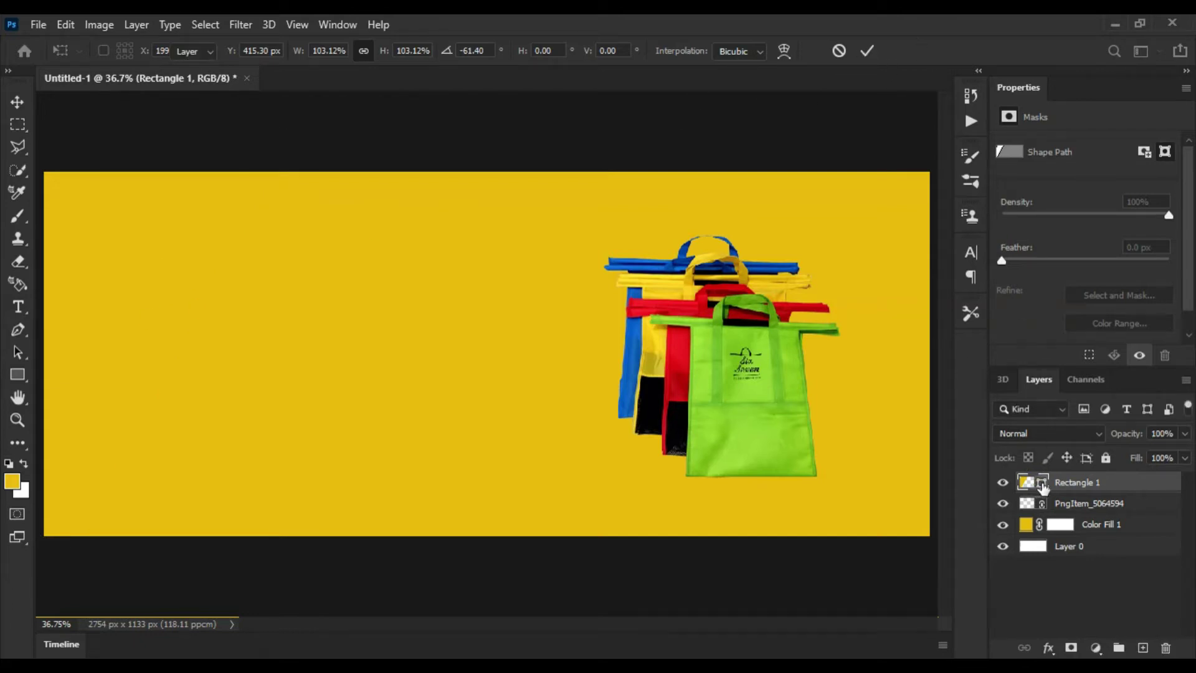
Fill Rectangle 1 with blue (#1365c6) sampled from a bag and shift it left and down
double_click(1026, 481)
click(633, 348)
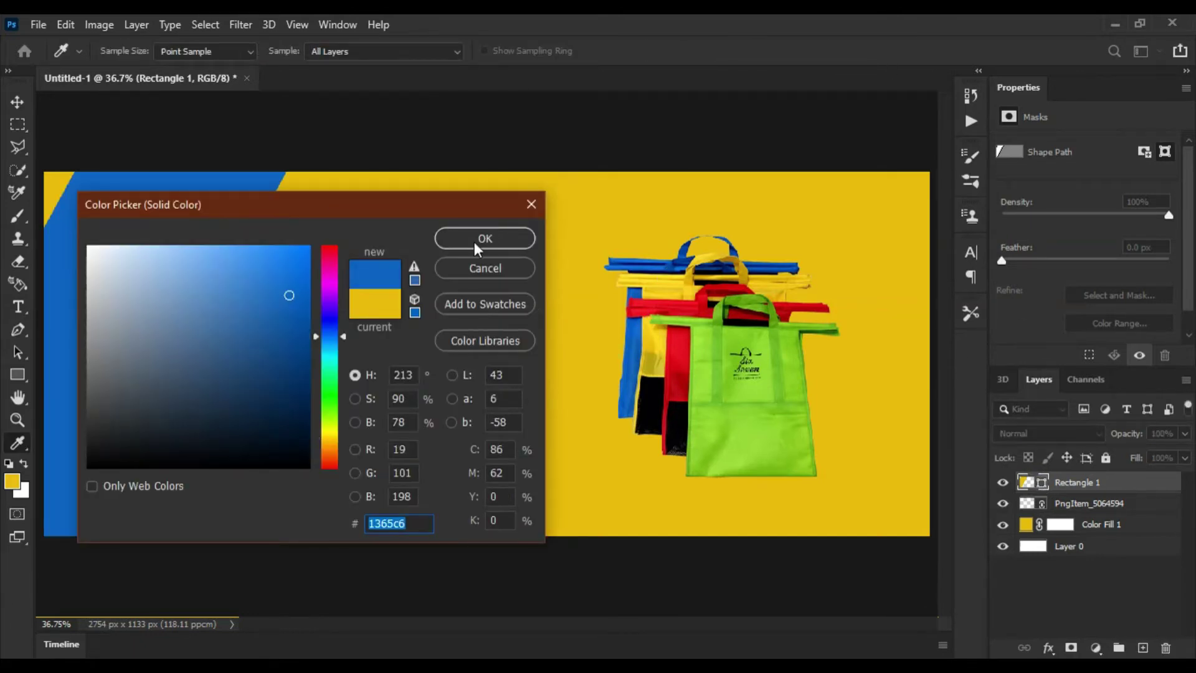
click(484, 238)
mouse_move(148, 248)
mouse_down()
mouse_move(106, 303)
mouse_move(347, 347)
mouse_move(310, 342)
mouse_up()
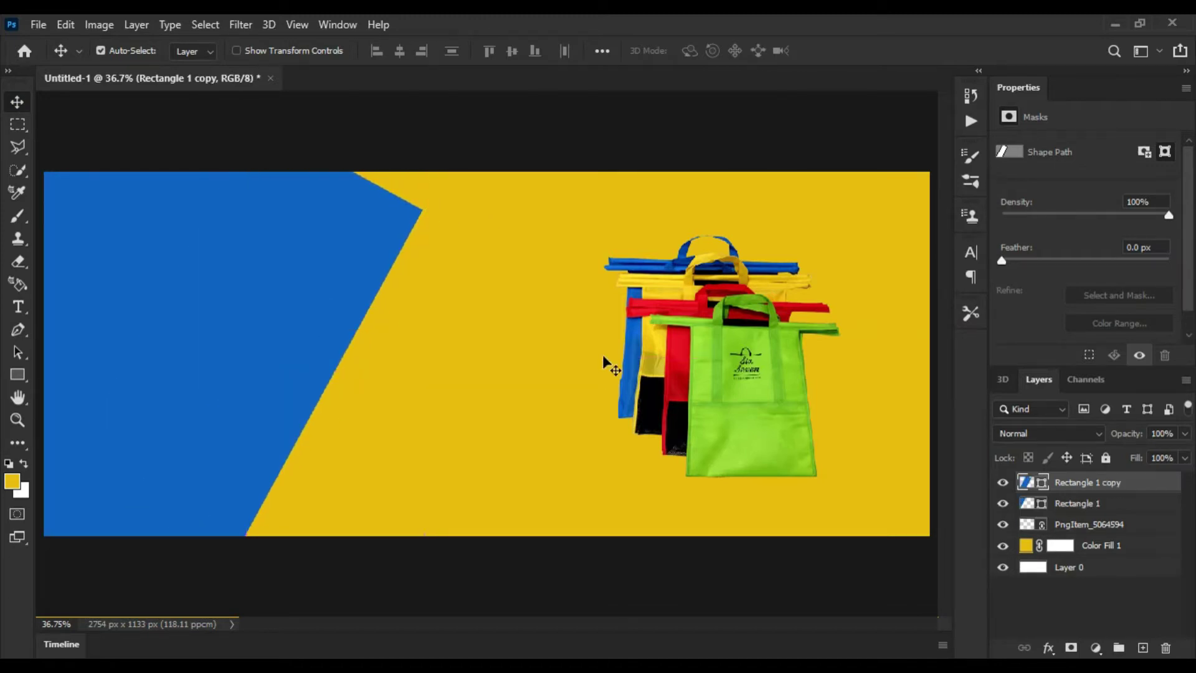
Colour the rectangle copy red from a bag and drag out a duplicate lower right
double_click(1043, 484)
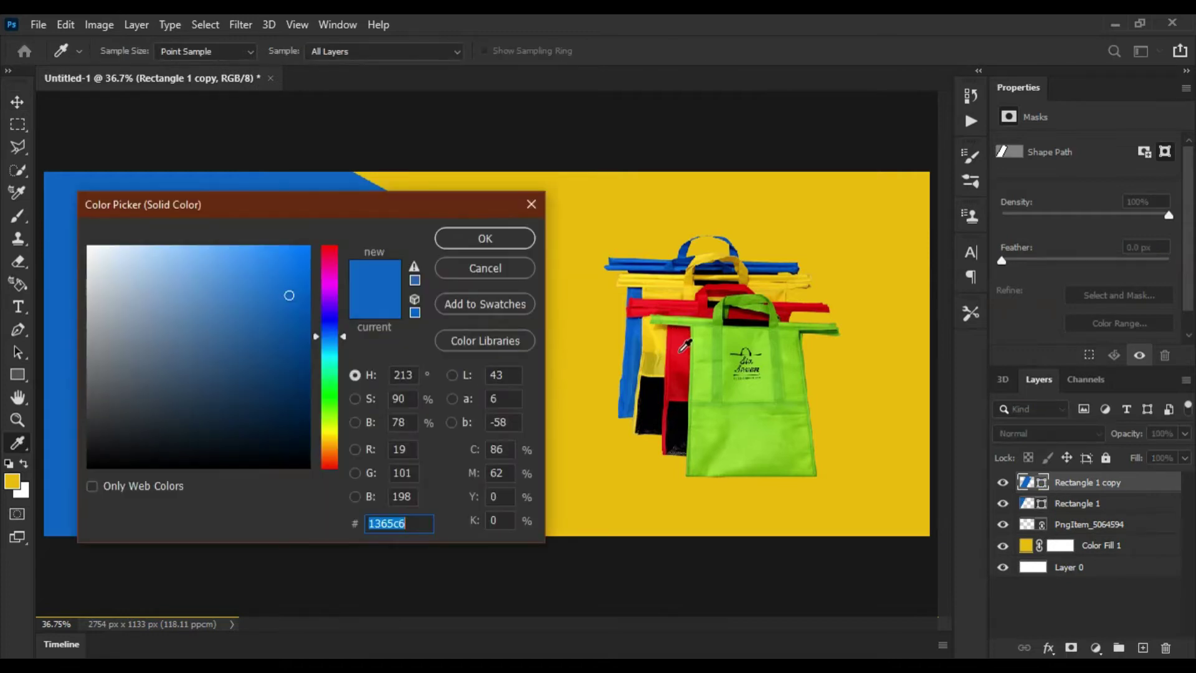
click(682, 350)
click(492, 241)
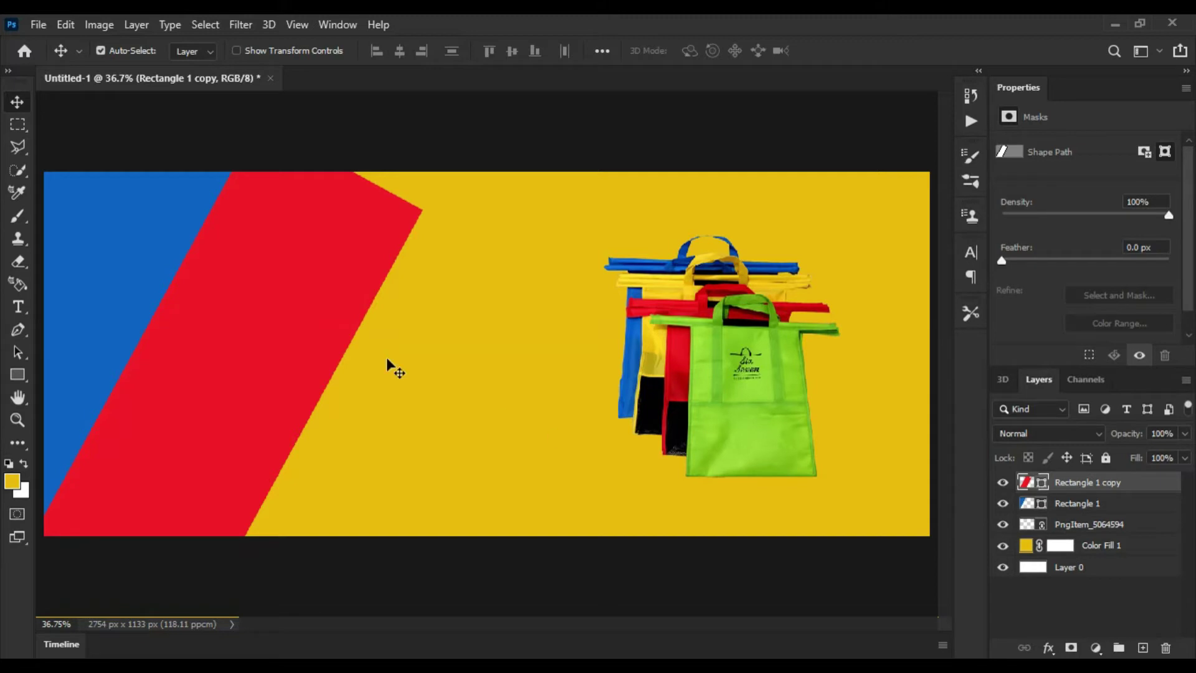
drag(321, 327, 456, 457)
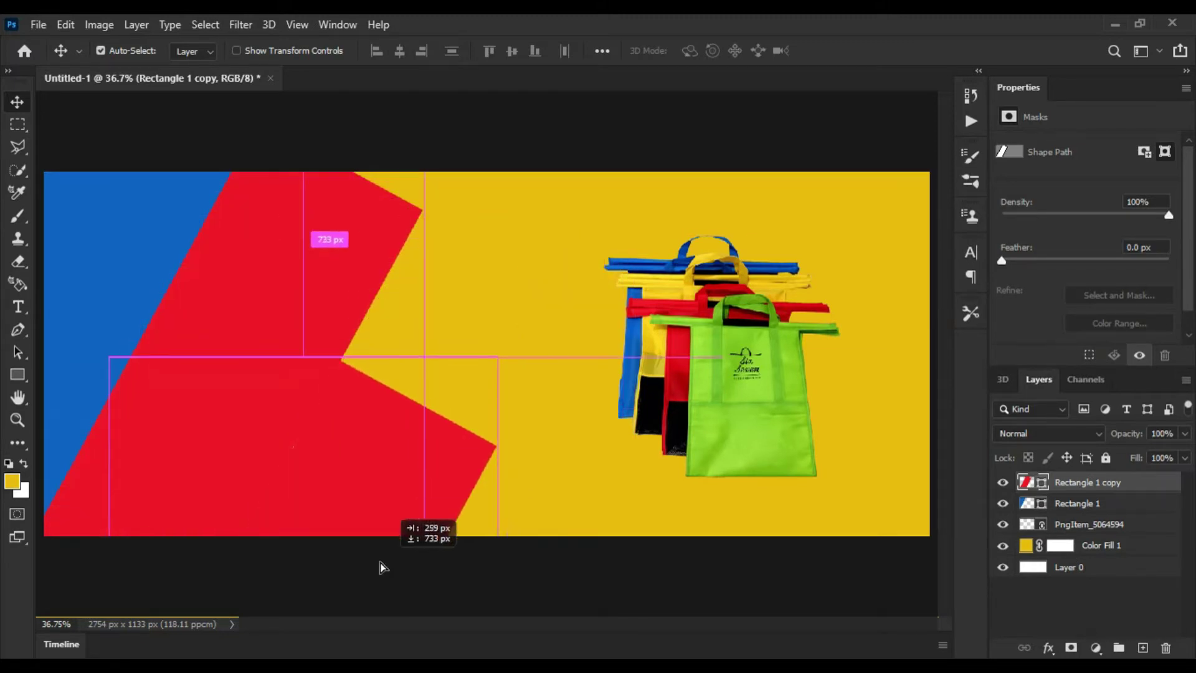
drag(454, 456, 380, 562)
Move the duplicate band down-left and colour it green (#92dc32) from a bag
click(327, 245)
drag(317, 261, 286, 333)
drag(358, 403, 341, 467)
double_click(1034, 483)
click(756, 409)
click(486, 239)
mouse_move(377, 494)
mouse_down()
mouse_move(386, 500)
mouse_move(349, 442)
mouse_up()
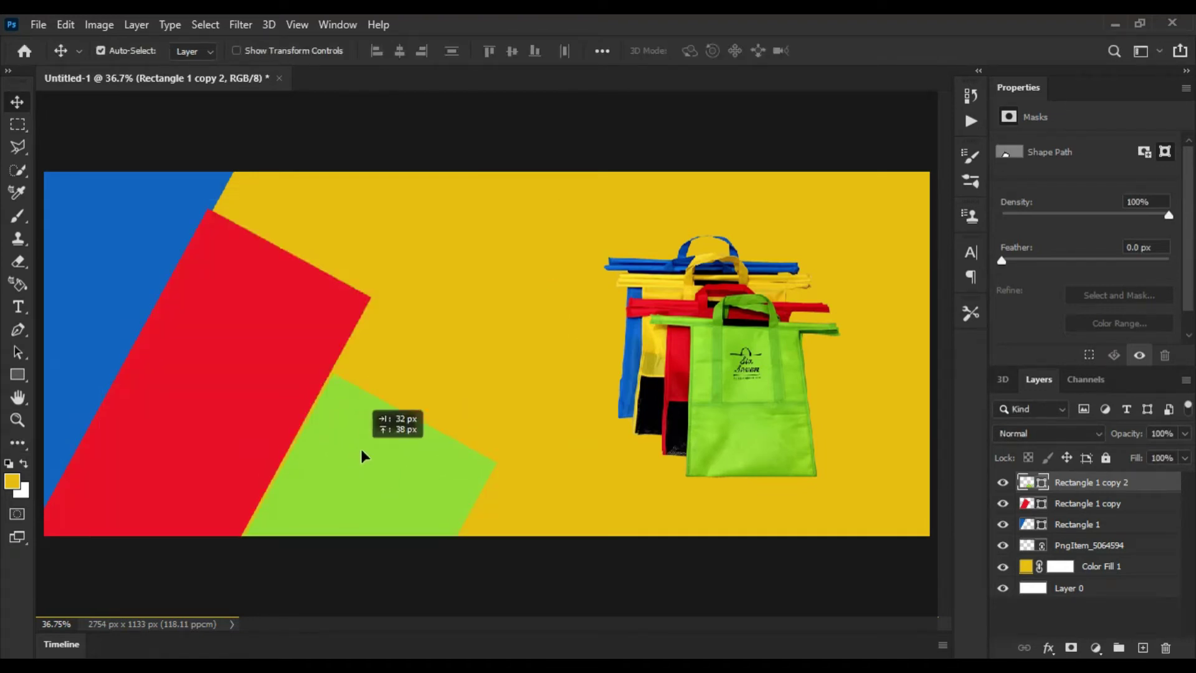
Nudge the red and green shapes slightly down and the bags image left and up
click(239, 322)
drag(239, 322, 244, 328)
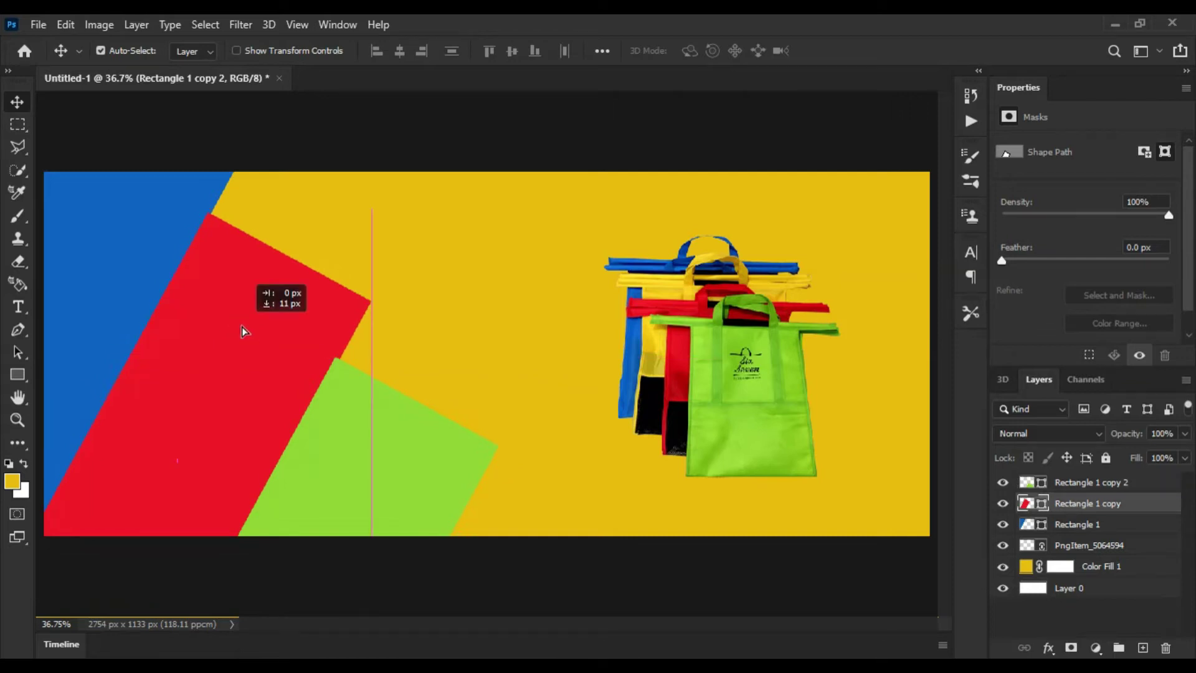
drag(364, 420, 368, 427)
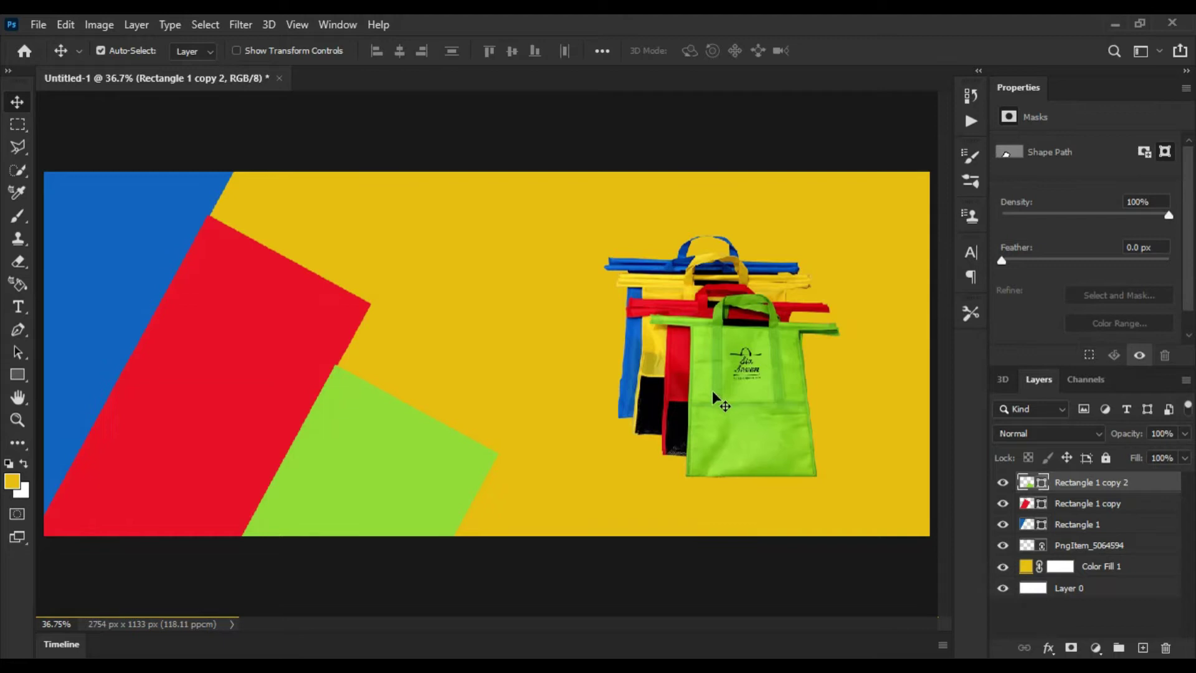
drag(712, 390, 704, 388)
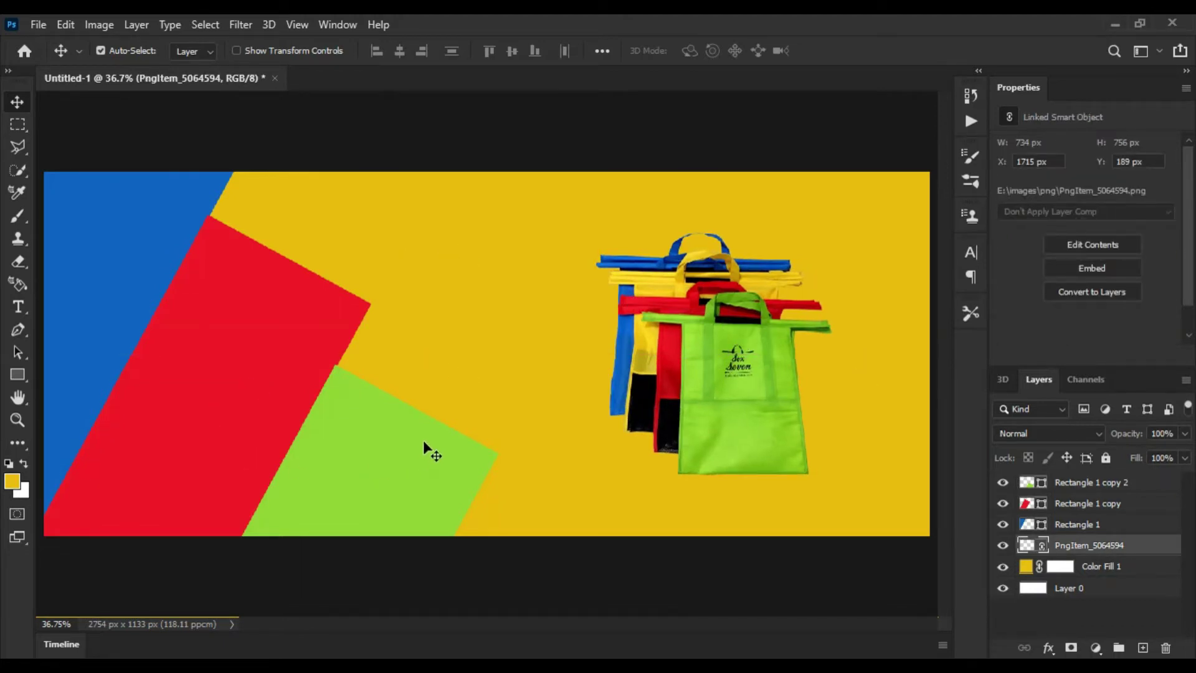
Undo the bags move and nudge the green shape down and left
key(ctrl+z)
key(b)
click(376, 458)
key(Escape)
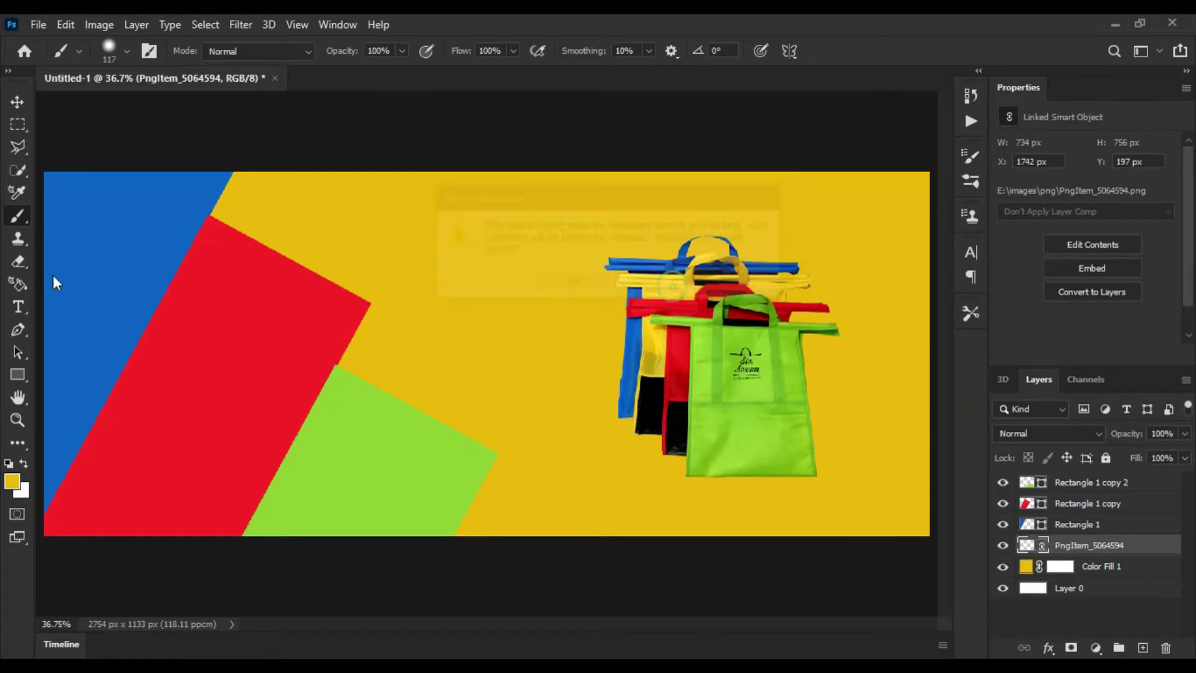
key(v)
drag(349, 453, 337, 482)
drag(222, 406, 222, 408)
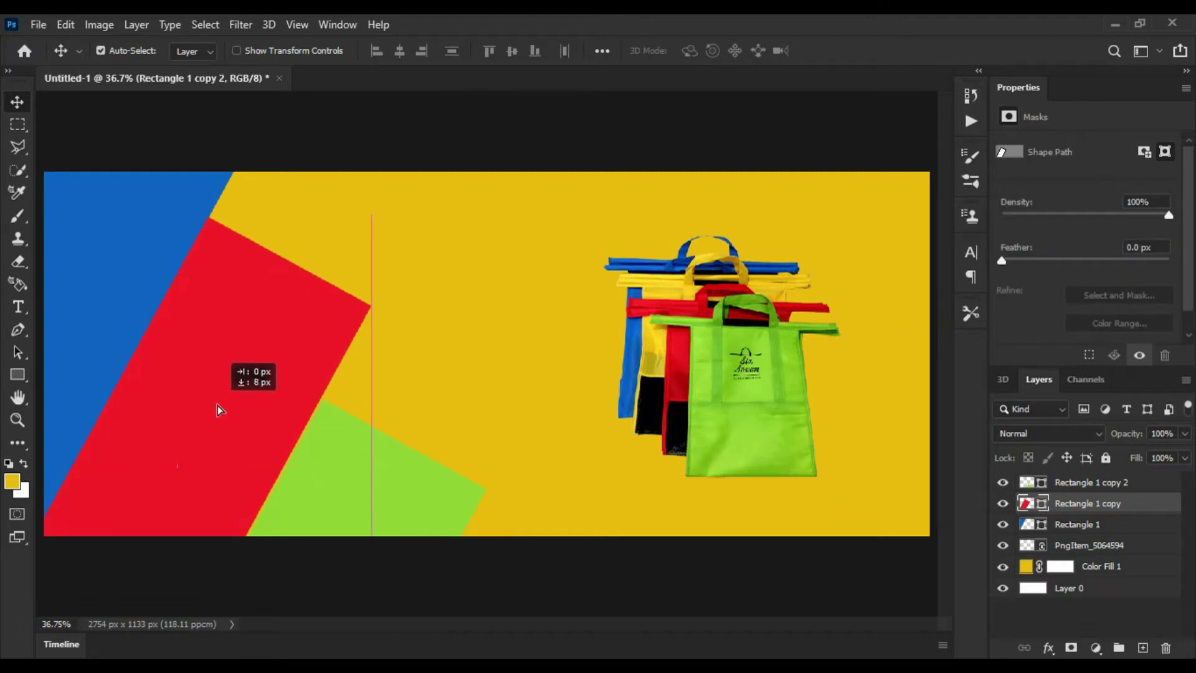
Fine-tune the red and green shapes' positions and select the green layer
drag(221, 408, 223, 410)
click(321, 483)
drag(321, 483, 327, 443)
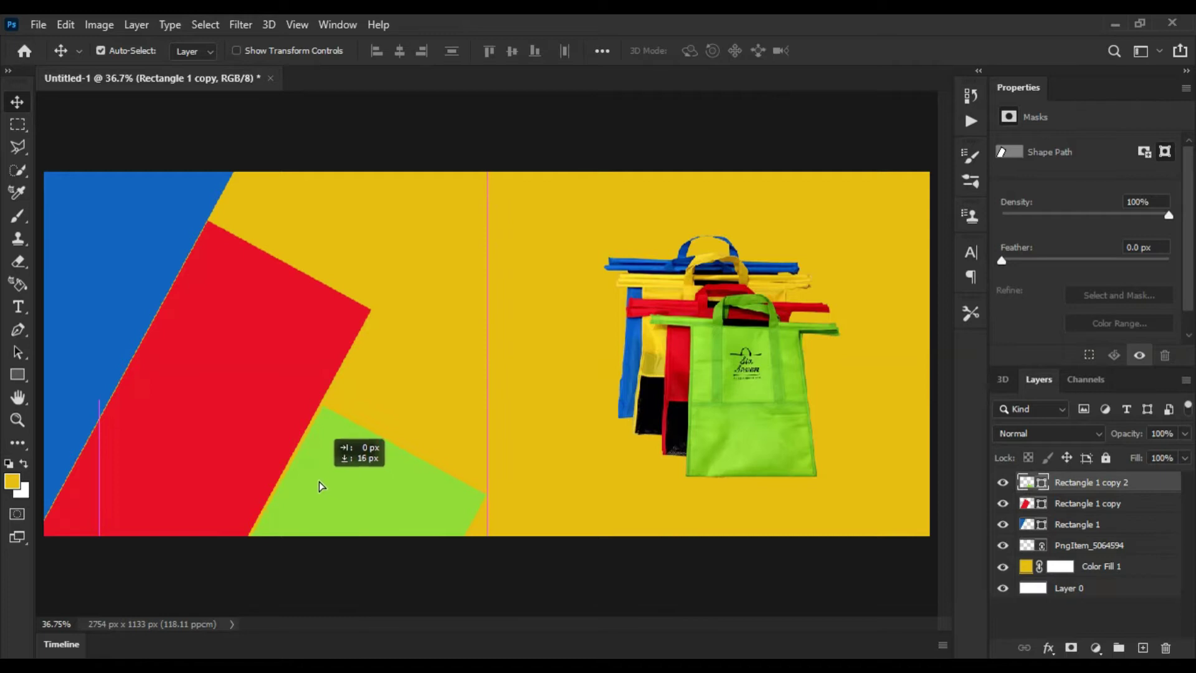
drag(259, 419, 288, 454)
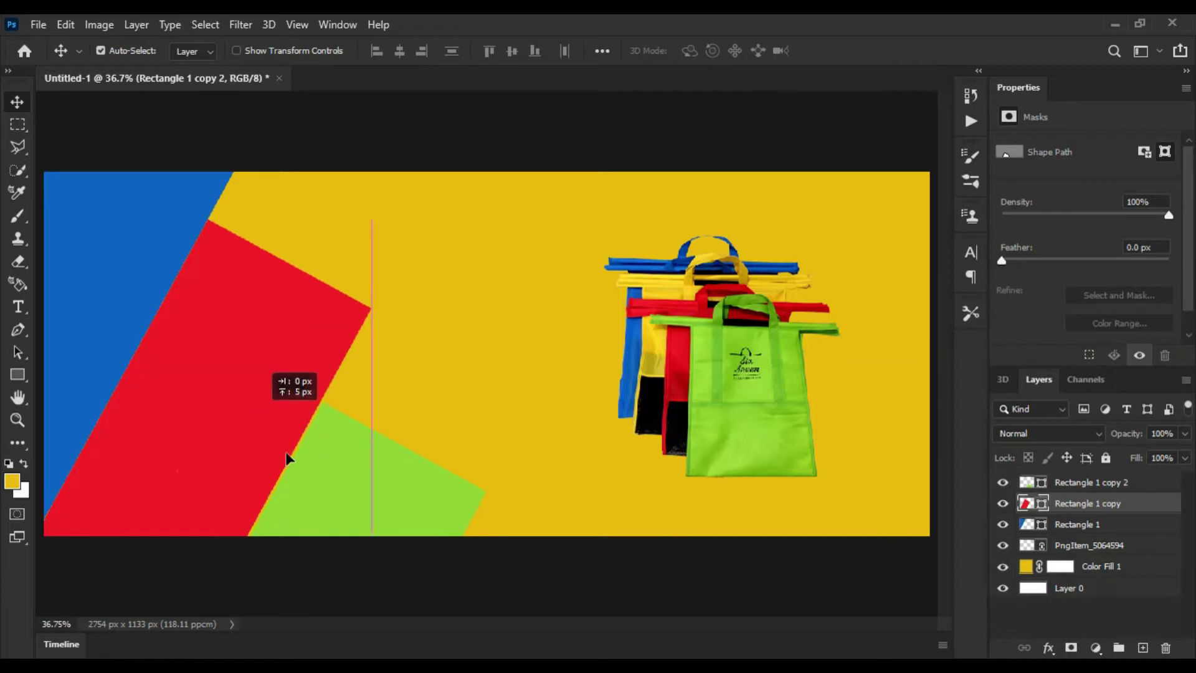
click(308, 488)
click(305, 489)
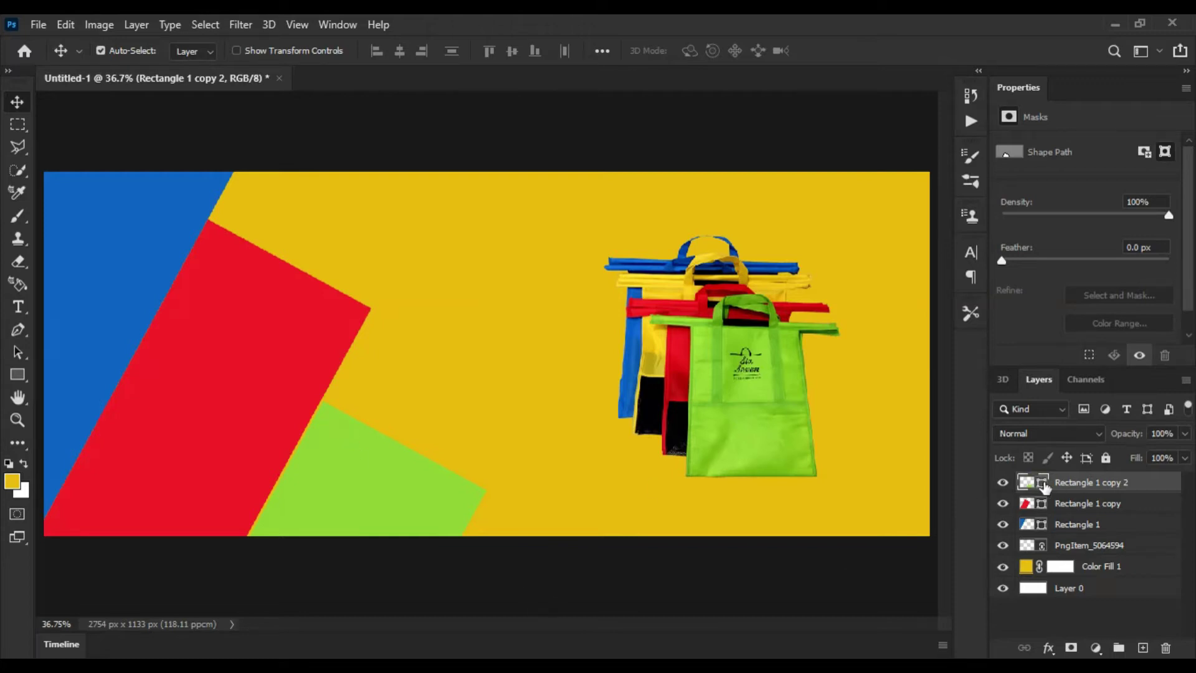
Change the green shape to #8ece3a, leaving the red shape's colour unchanged
double_click(1045, 487)
drag(336, 200, 953, 230)
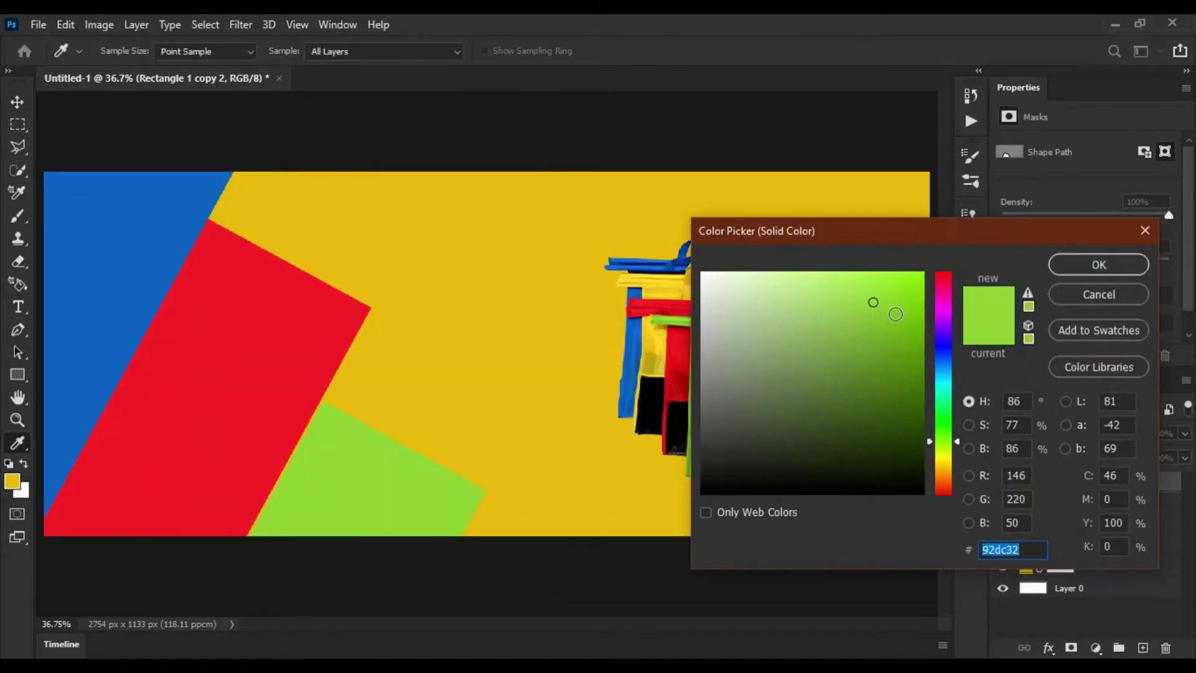
click(861, 314)
click(1066, 269)
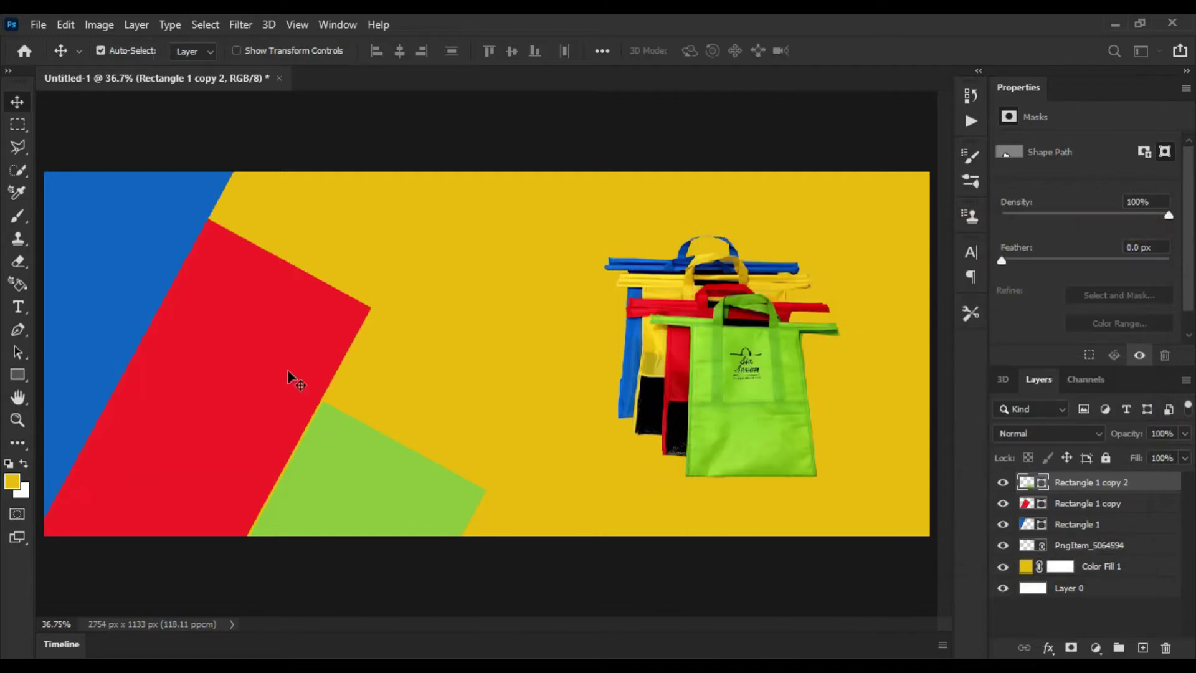
click(1029, 502)
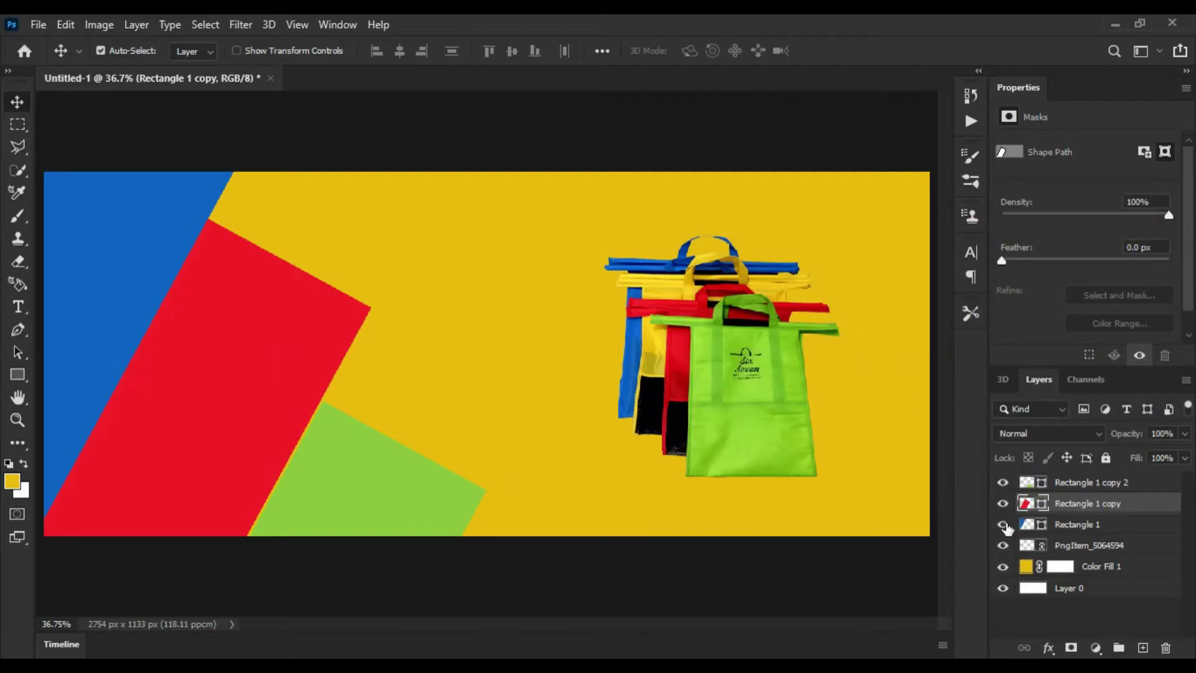
double_click(1026, 502)
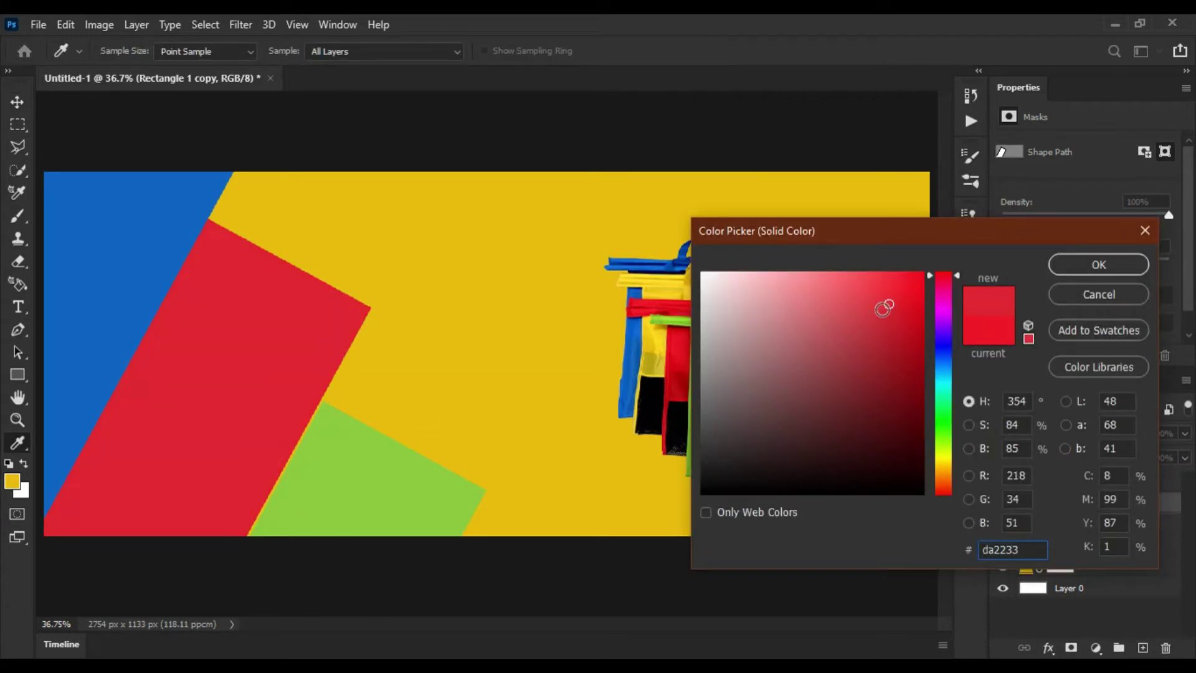
key(Return)
Darken the blue shape to #175196 and nudge the green shape slightly
click(1039, 523)
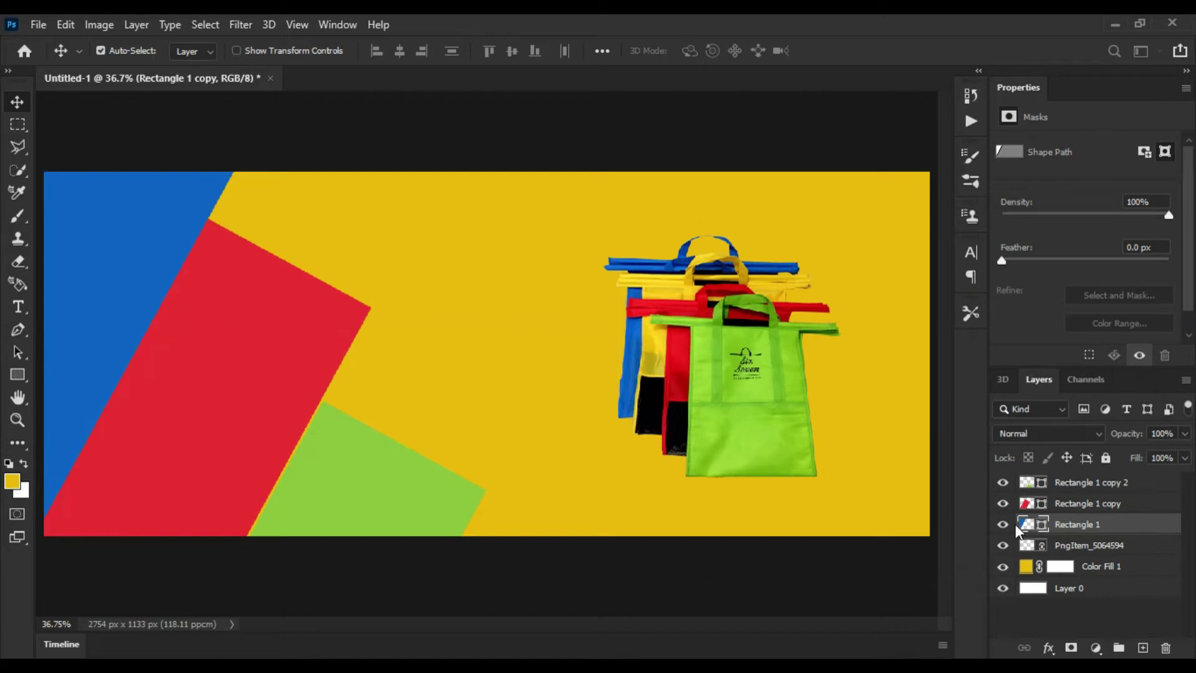
double_click(1026, 524)
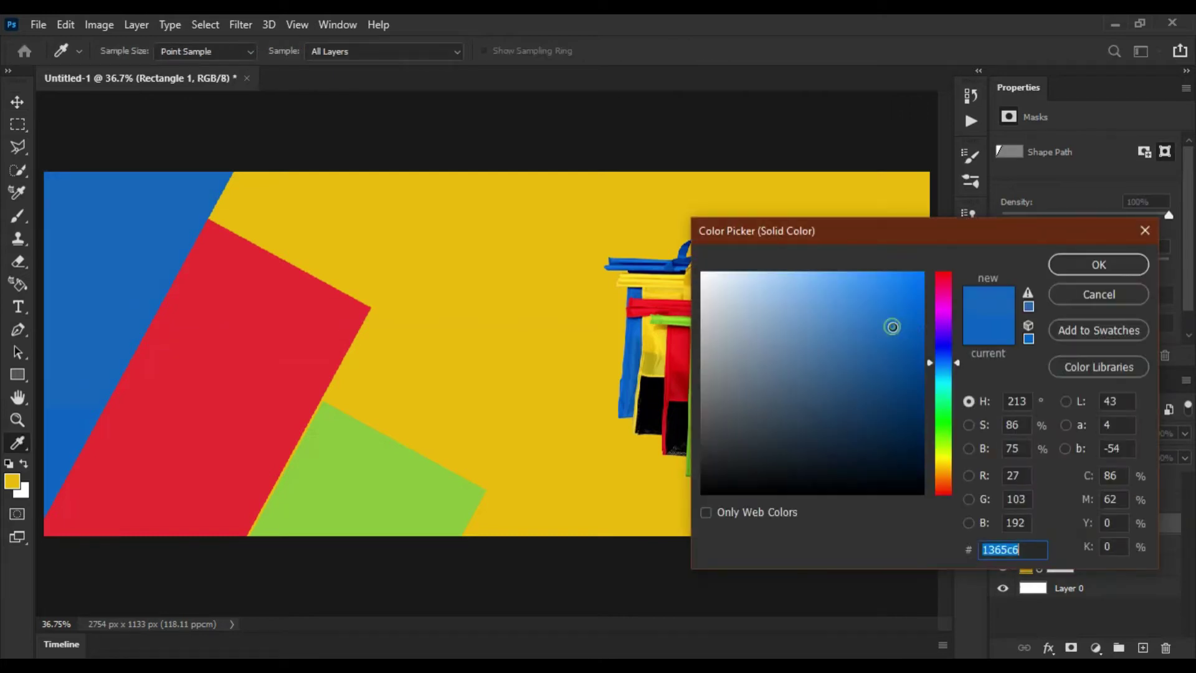
mouse_move(880, 326)
mouse_down()
mouse_move(859, 334)
mouse_move(869, 361)
mouse_up()
click(889, 362)
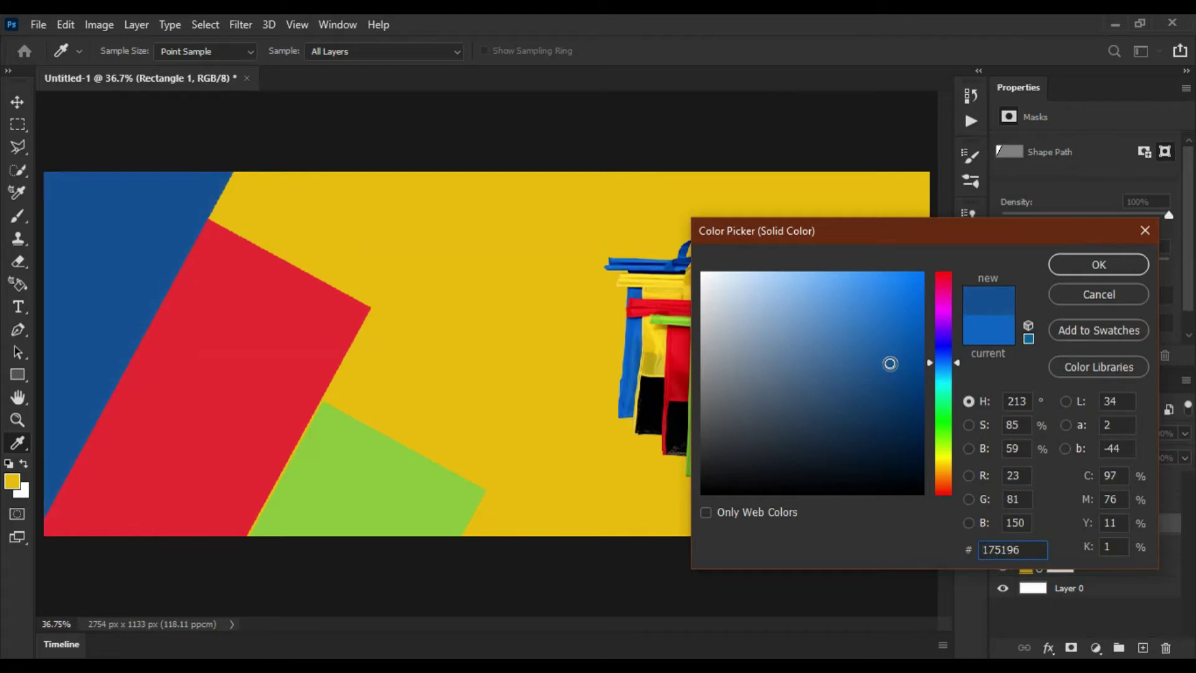
click(1098, 264)
key(v)
drag(341, 461, 339, 460)
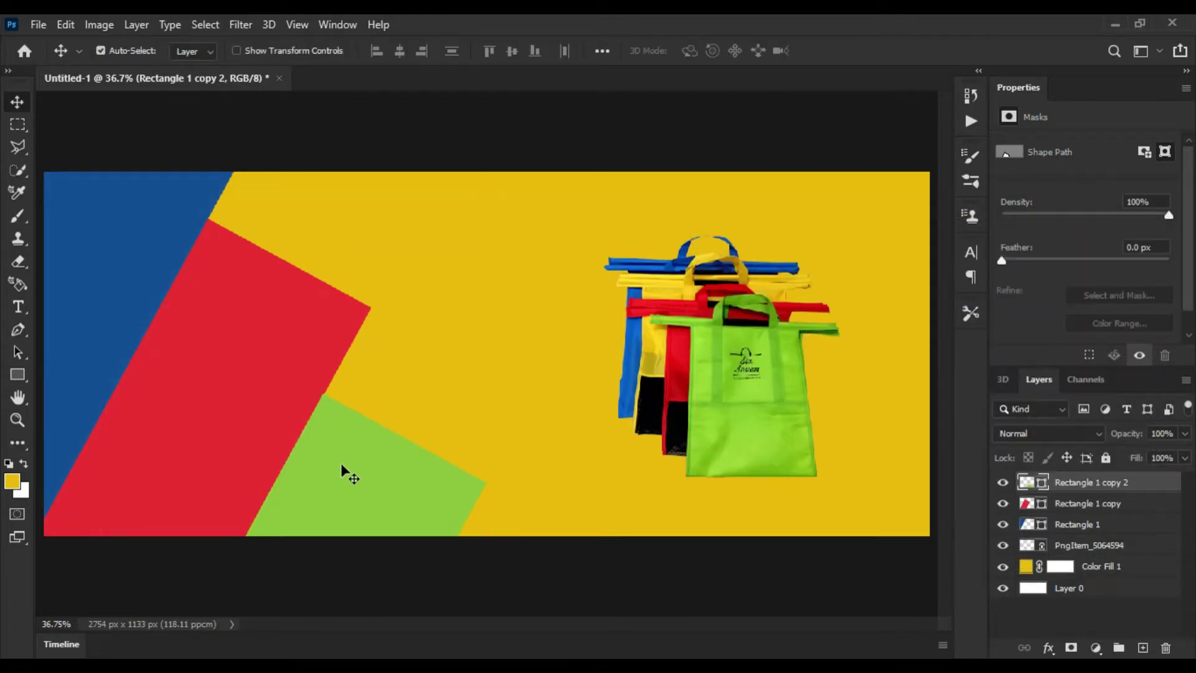
click(1144, 570)
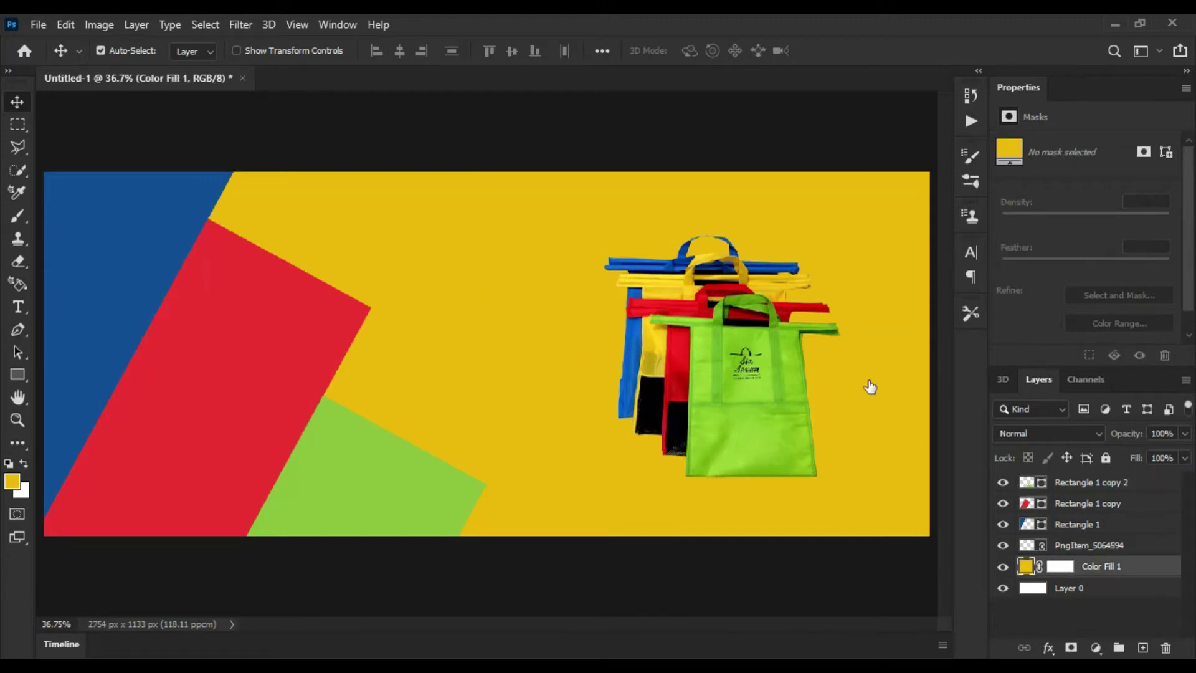
Add a radial Gradient Overlay to Color Fill 1, centring the glow behind the bags
double_click(1144, 565)
mouse_move(577, 187)
mouse_down()
mouse_move(686, 201)
mouse_move(80, 145)
mouse_up()
drag(956, 187, 1048, 172)
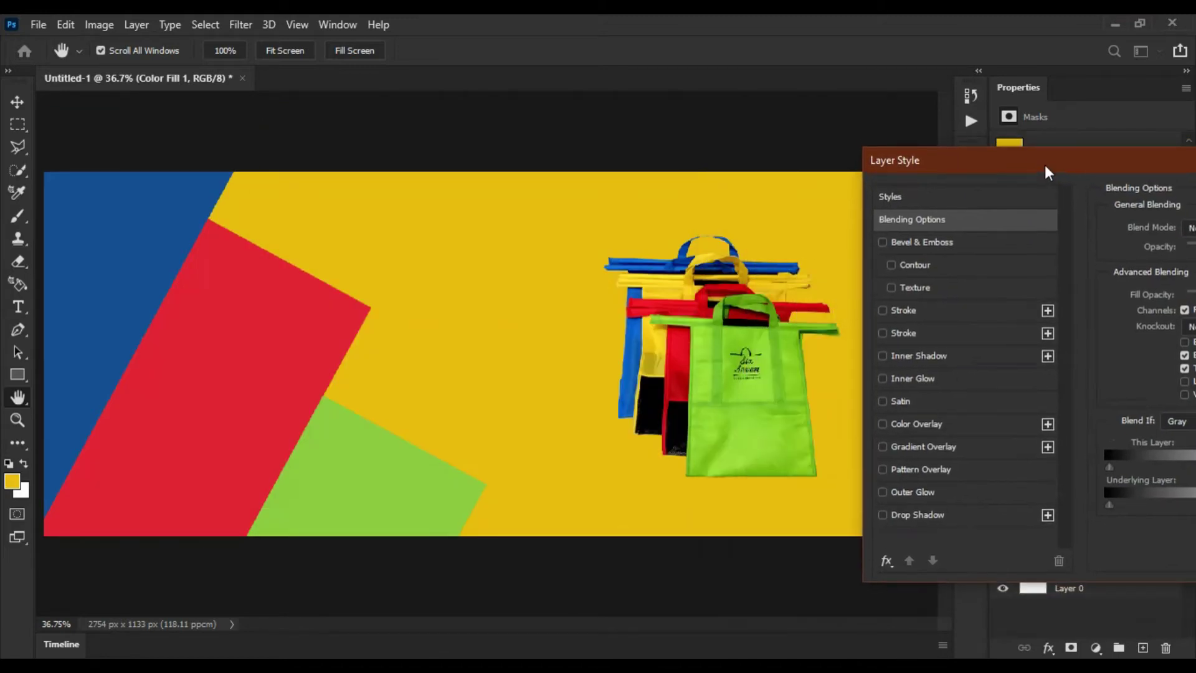
click(982, 446)
mouse_move(1017, 160)
mouse_down()
mouse_move(861, 158)
mouse_move(855, 396)
mouse_up()
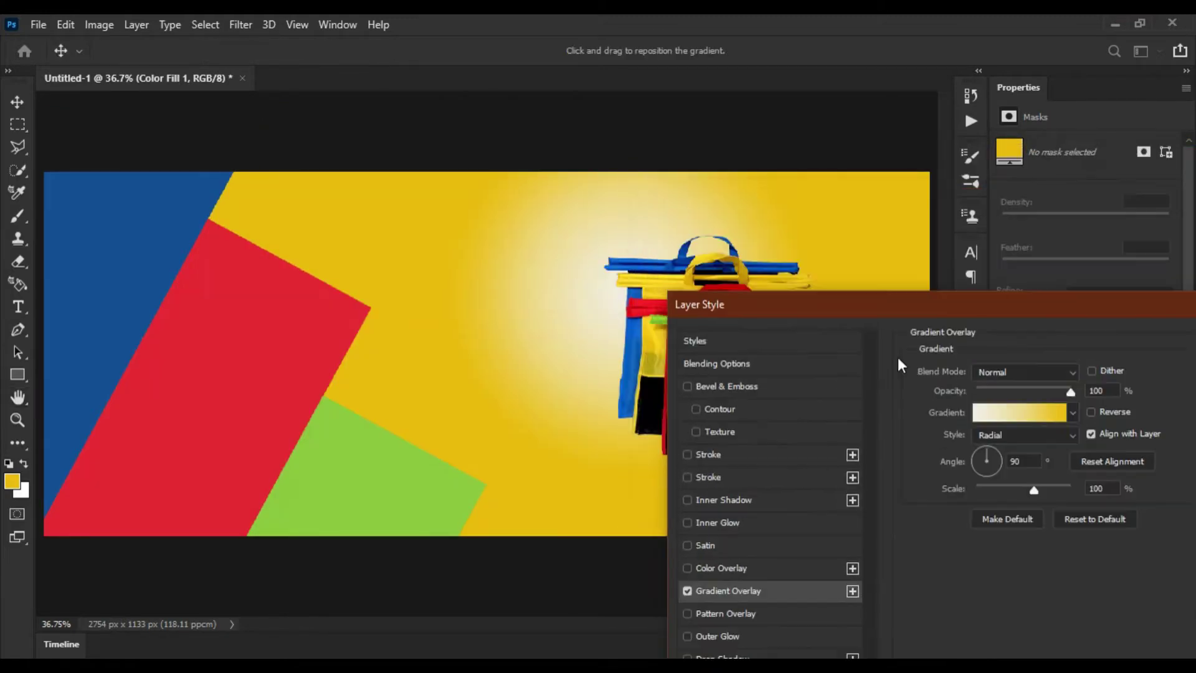
mouse_move(629, 280)
mouse_down()
mouse_move(592, 290)
mouse_move(607, 274)
mouse_up()
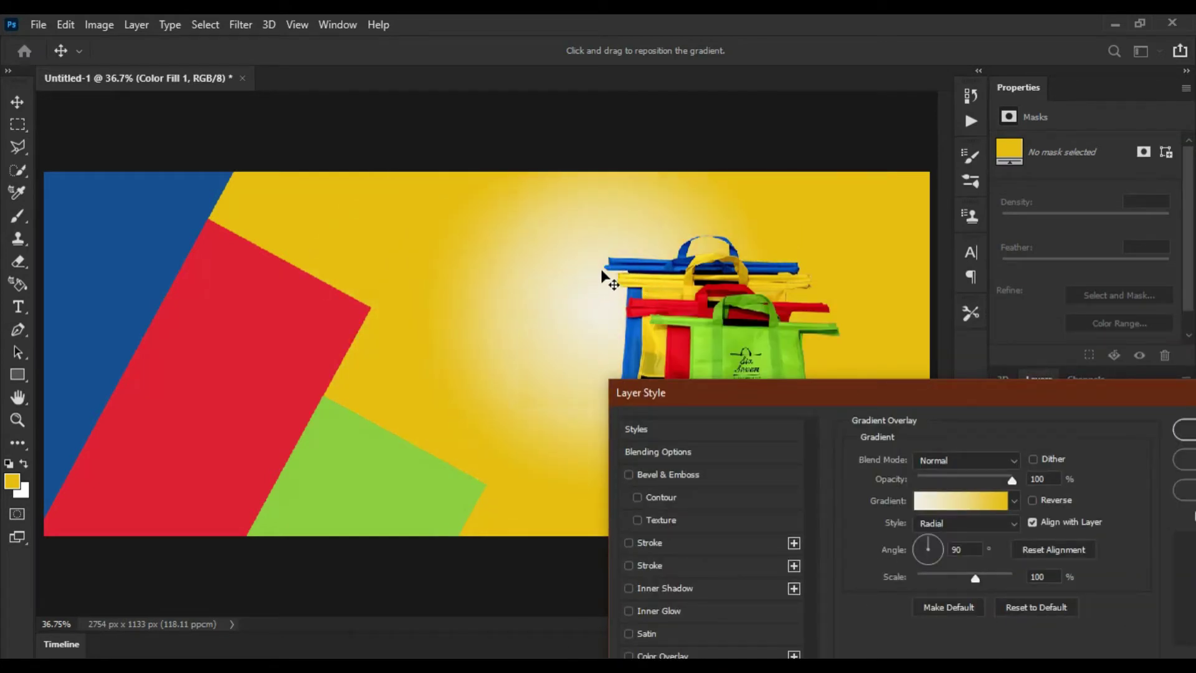
mouse_move(850, 385)
mouse_down()
mouse_move(842, 303)
mouse_move(926, 311)
mouse_up()
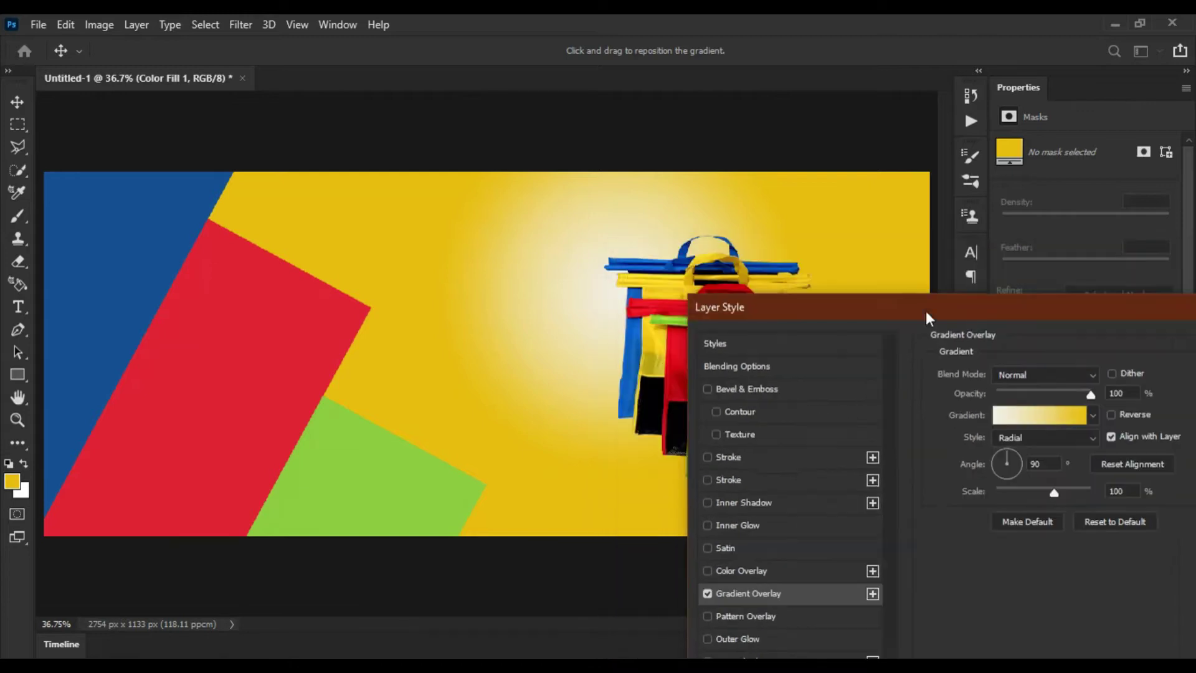
Shift the white-to-yellow gradient midpoint left, apply the overlay, and add an empty layer
click(1040, 416)
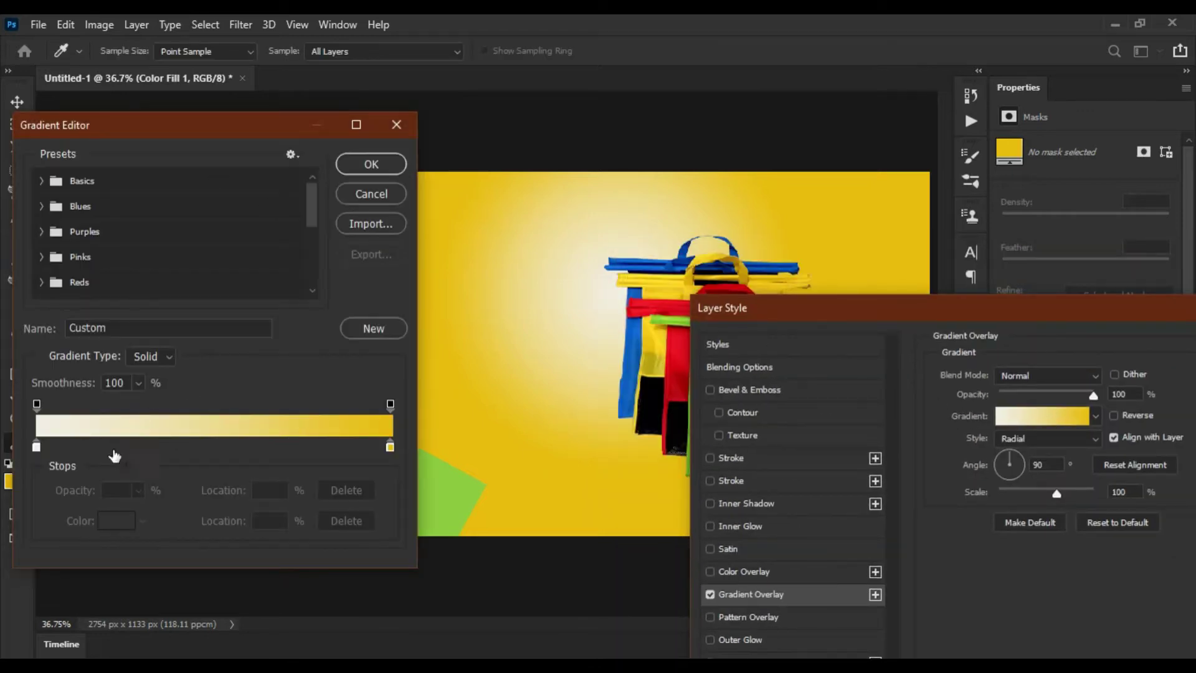
click(147, 446)
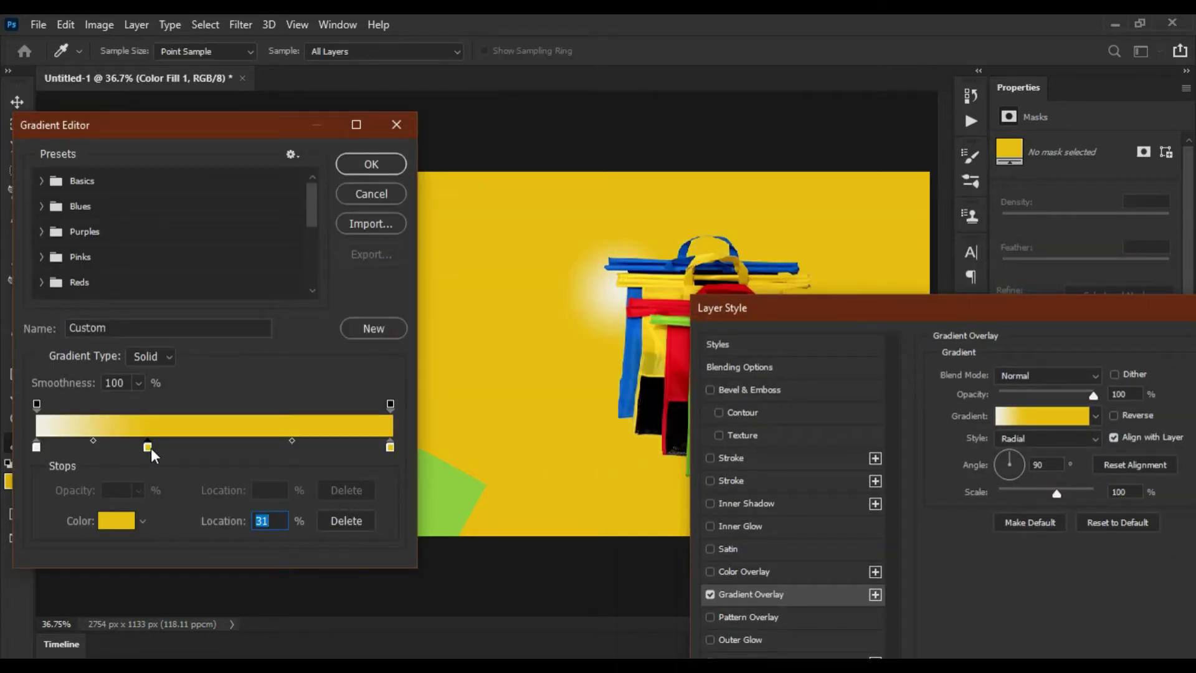
key(ctrl+z)
click(235, 441)
mouse_move(237, 442)
mouse_down()
mouse_move(196, 439)
mouse_move(210, 443)
mouse_up()
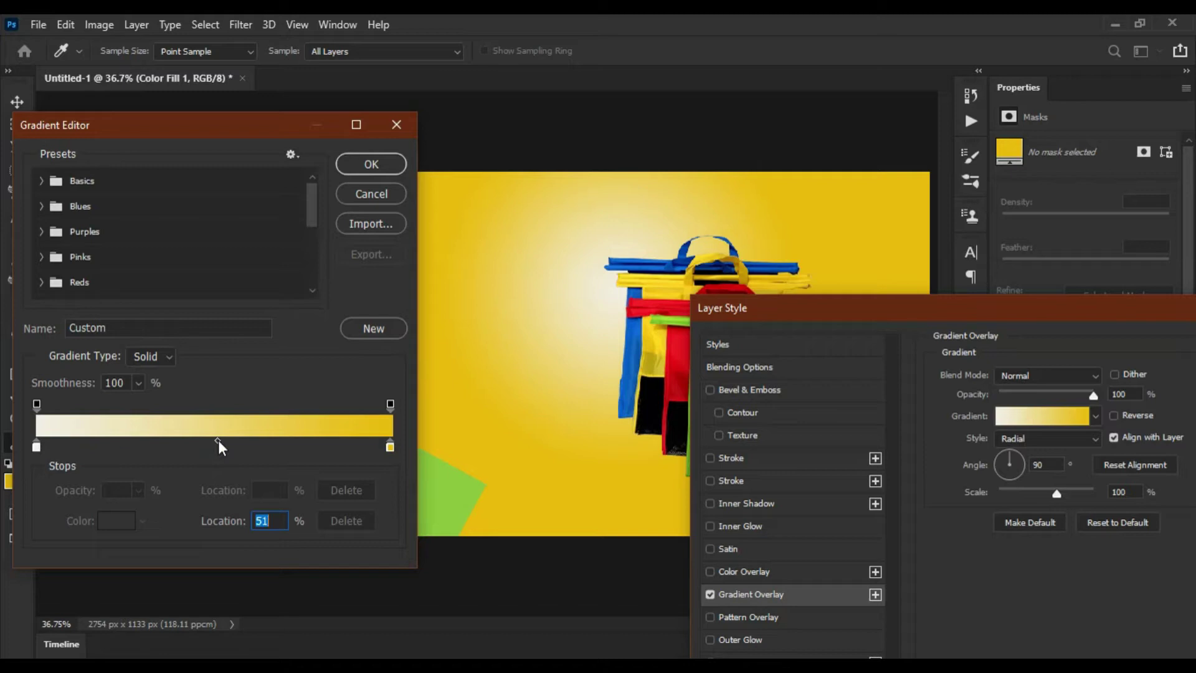
click(372, 164)
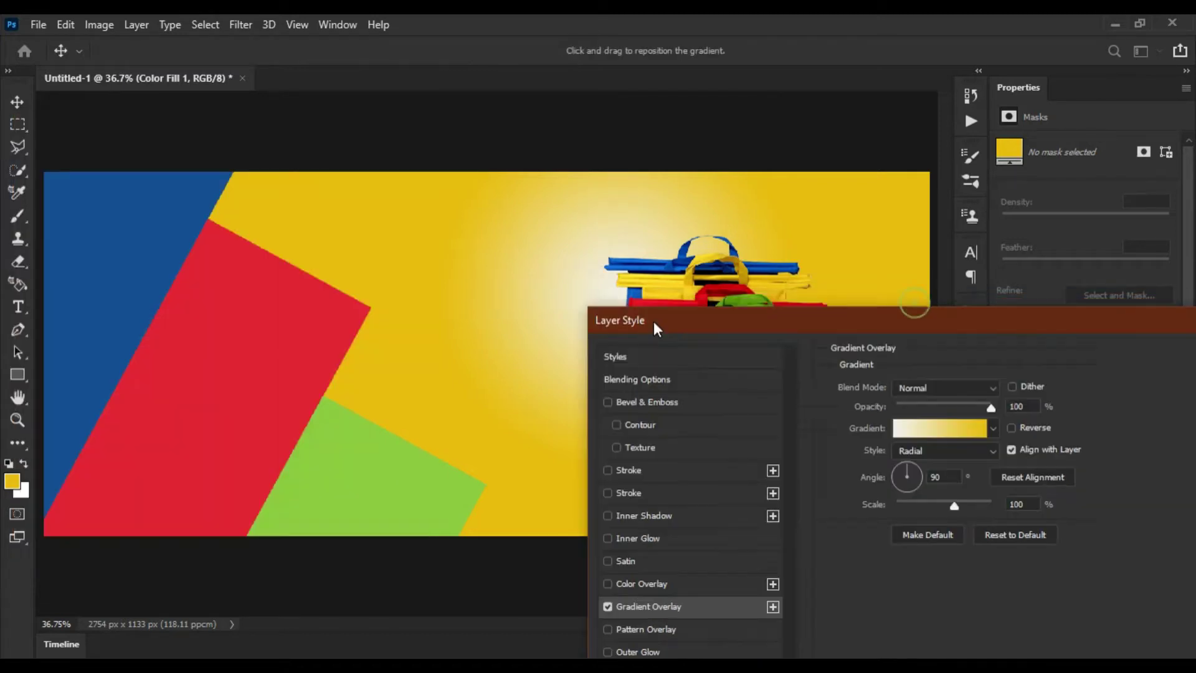
drag(653, 322, 322, 344)
click(982, 368)
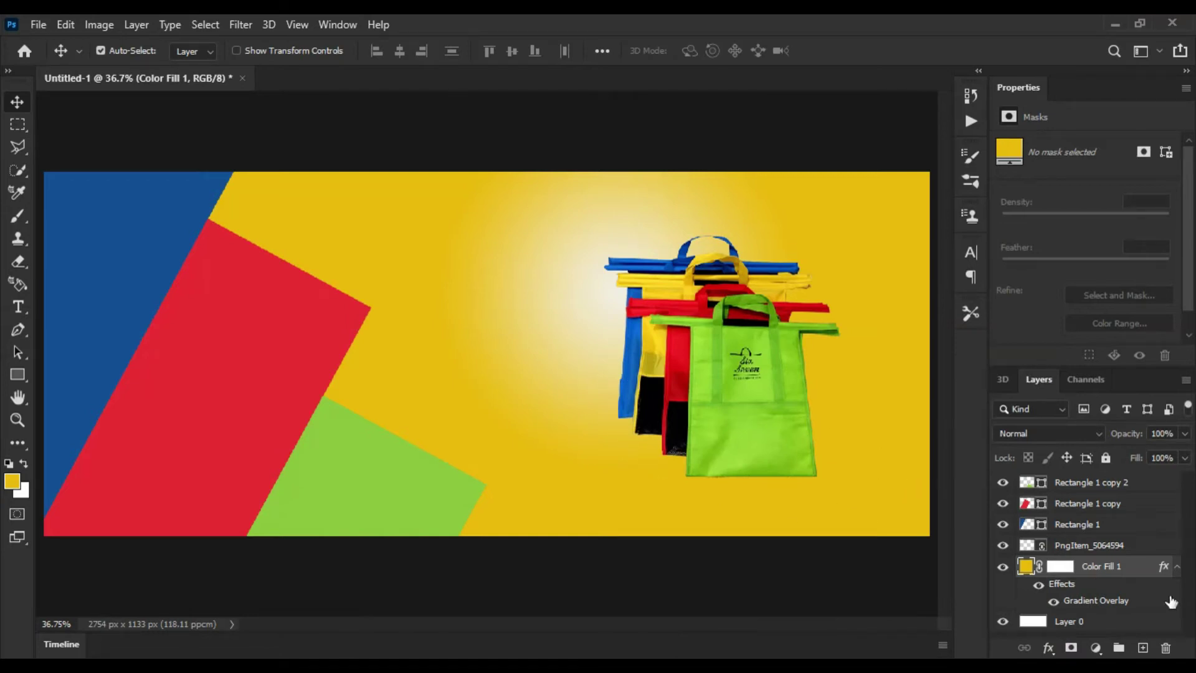
click(1143, 647)
Paint a large, soft (about 14% hardness) black stroke behind the bags on Layer 1
click(8, 465)
click(17, 217)
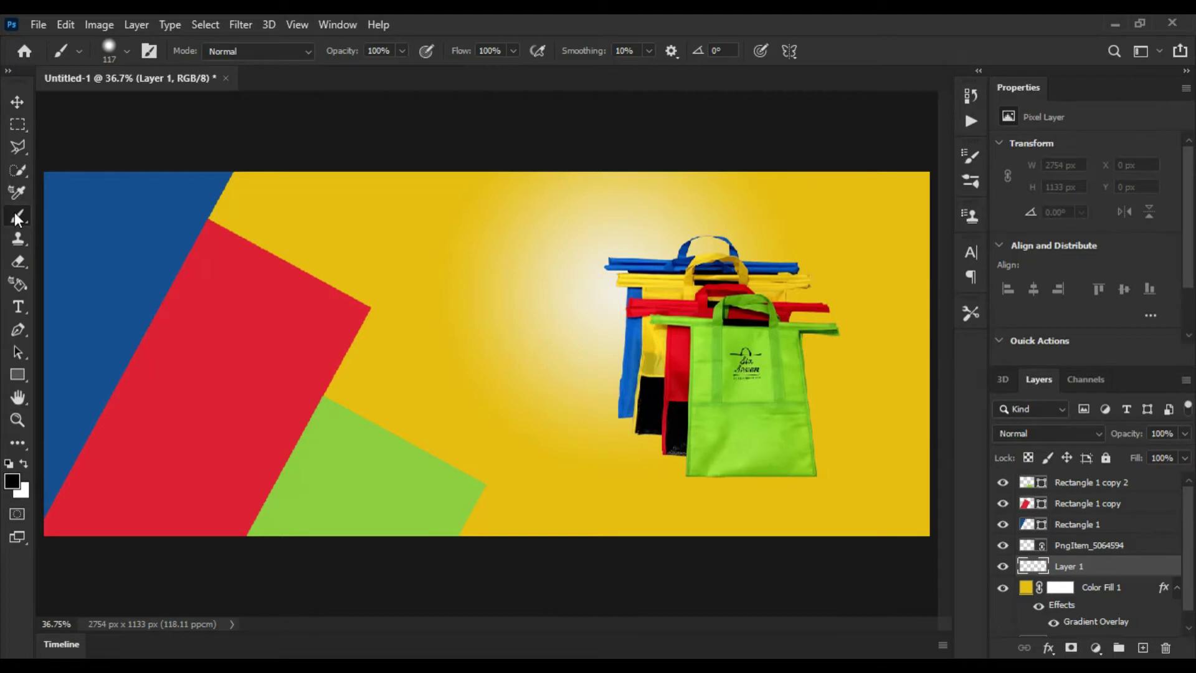
click(126, 50)
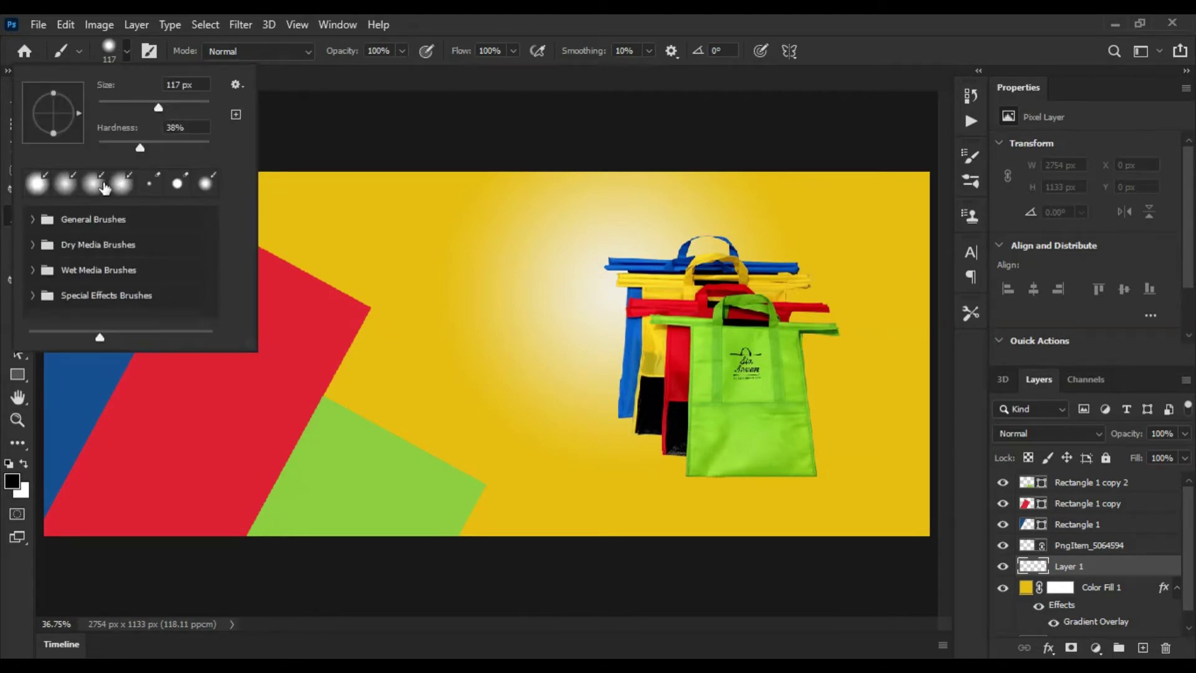
click(114, 147)
drag(158, 108, 198, 108)
click(126, 50)
click(127, 50)
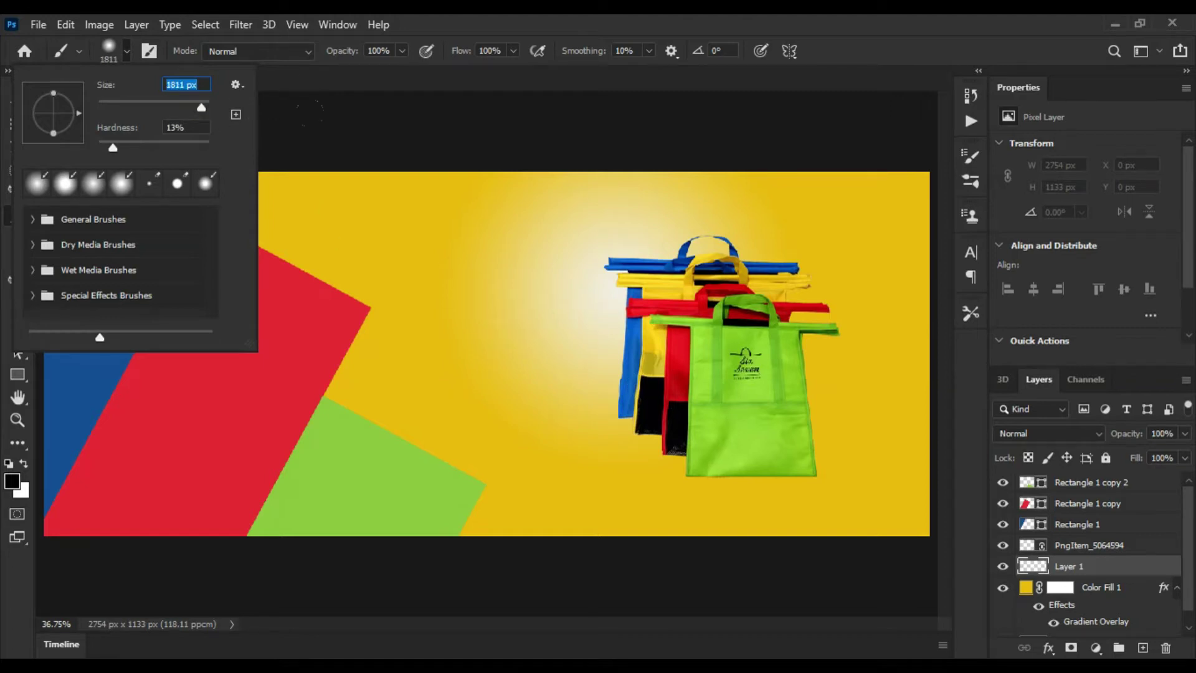
click(125, 52)
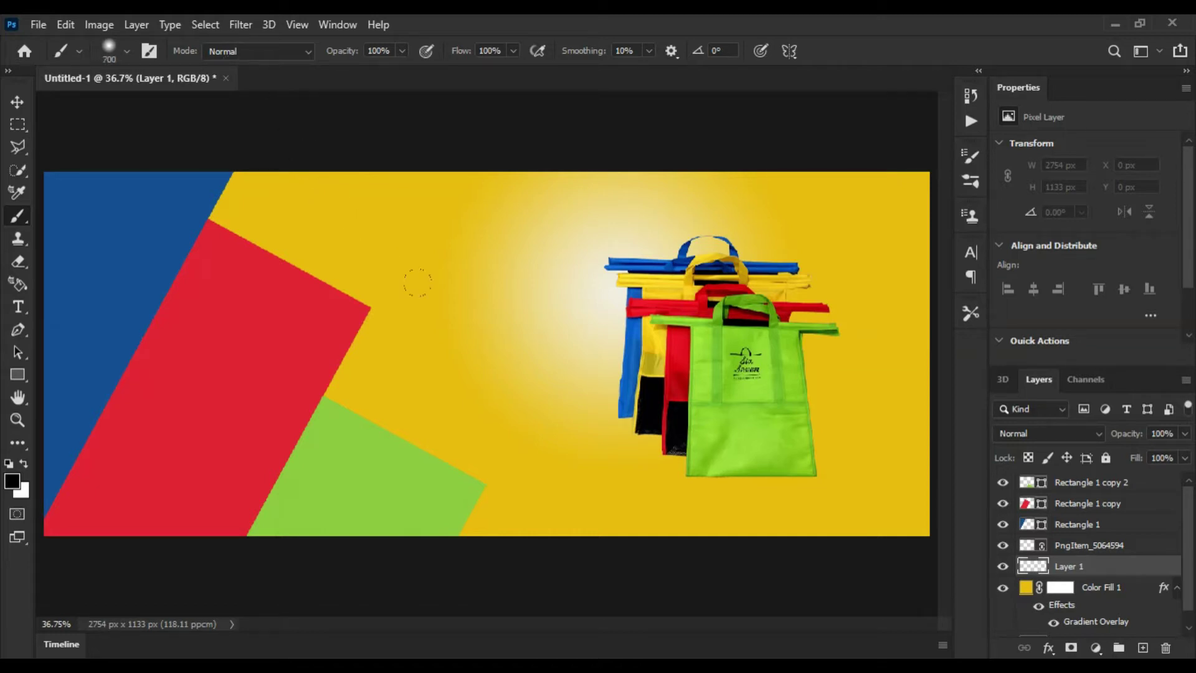
drag(704, 448, 583, 358)
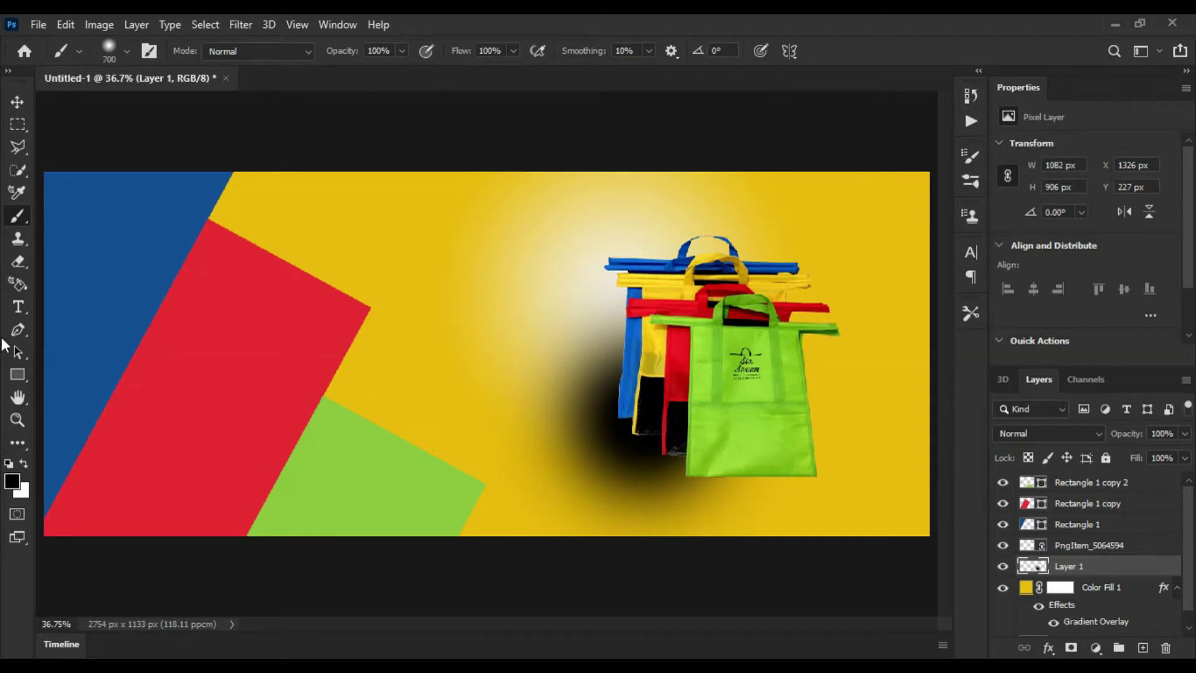
key(v)
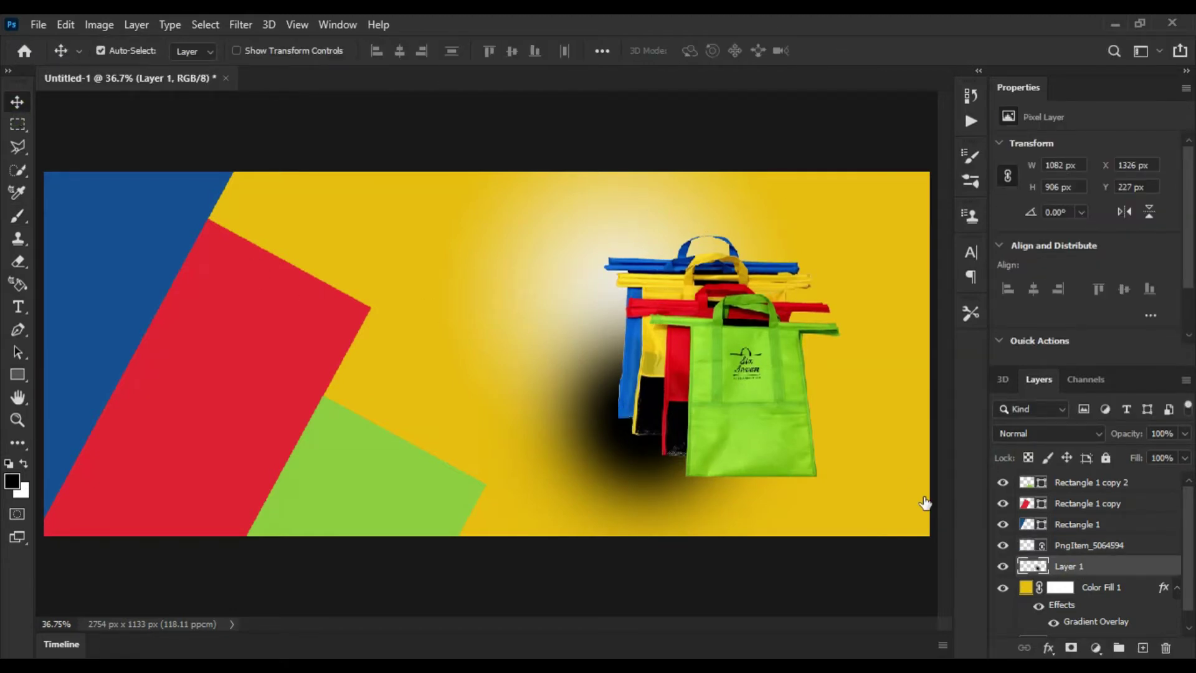
Distort the shadow into a flat 1068×106 px ellipse beneath the bags
key(ctrl+t)
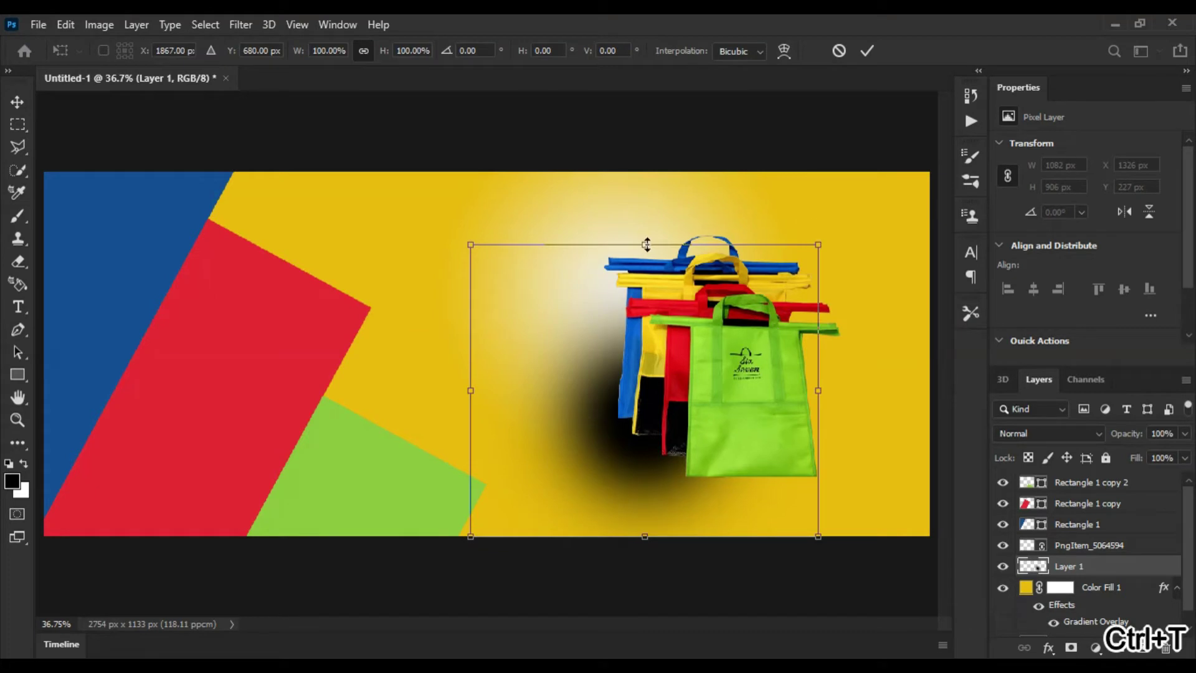
right_click(669, 402)
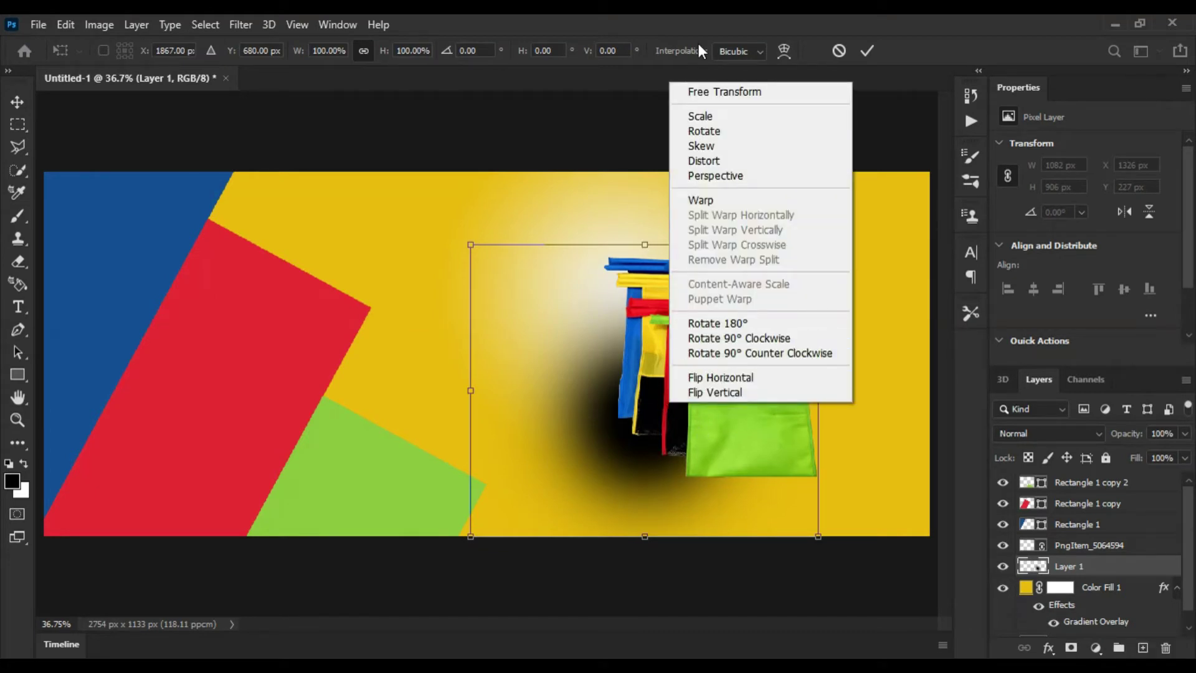
click(742, 161)
drag(644, 249, 646, 310)
mouse_move(642, 387)
mouse_down()
mouse_move(646, 521)
mouse_move(649, 507)
mouse_move(712, 495)
mouse_up()
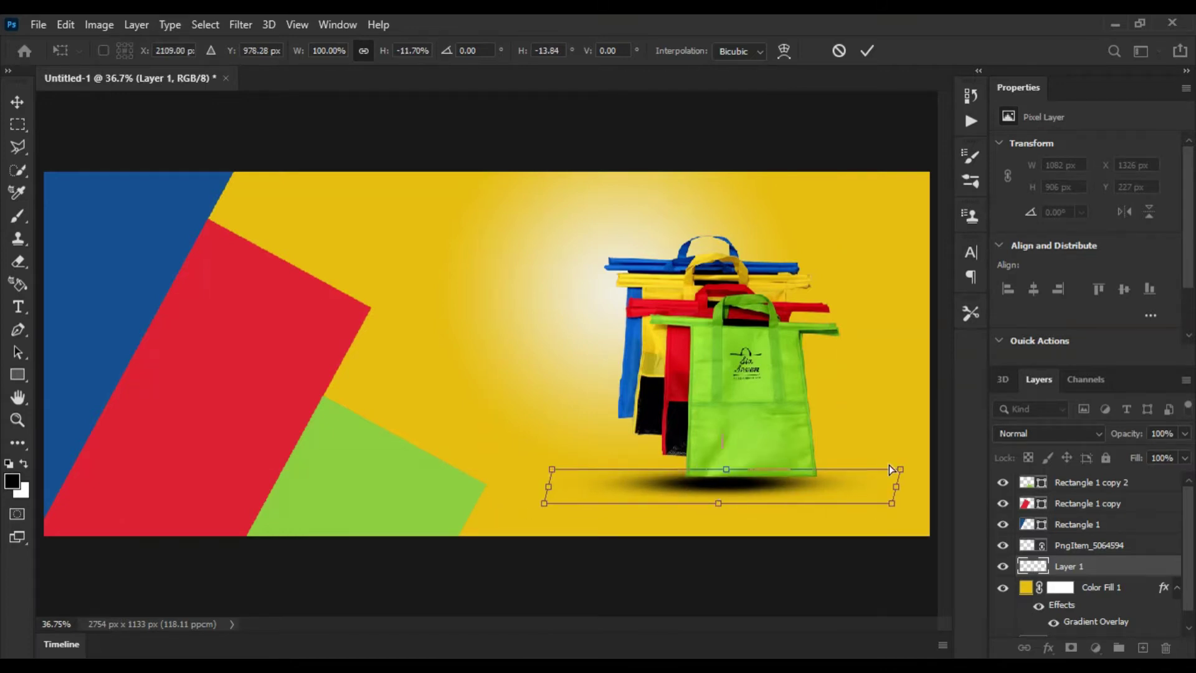
key(Return)
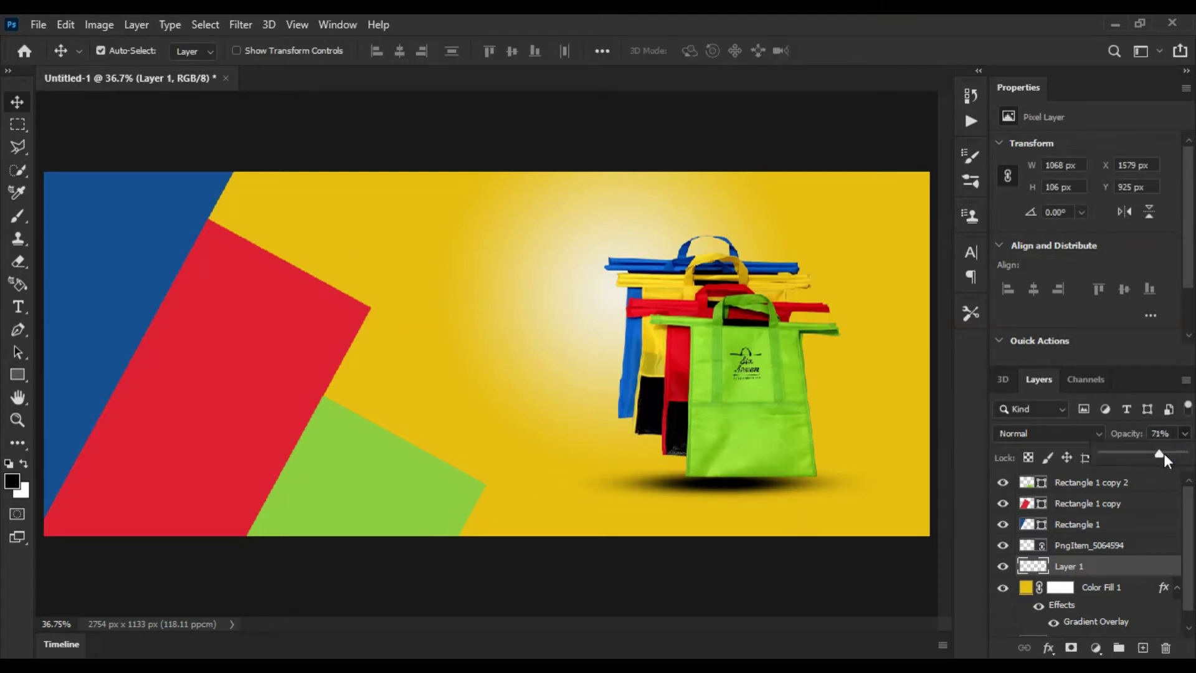
Set the shadow layer's opacity to 71%
click(1184, 434)
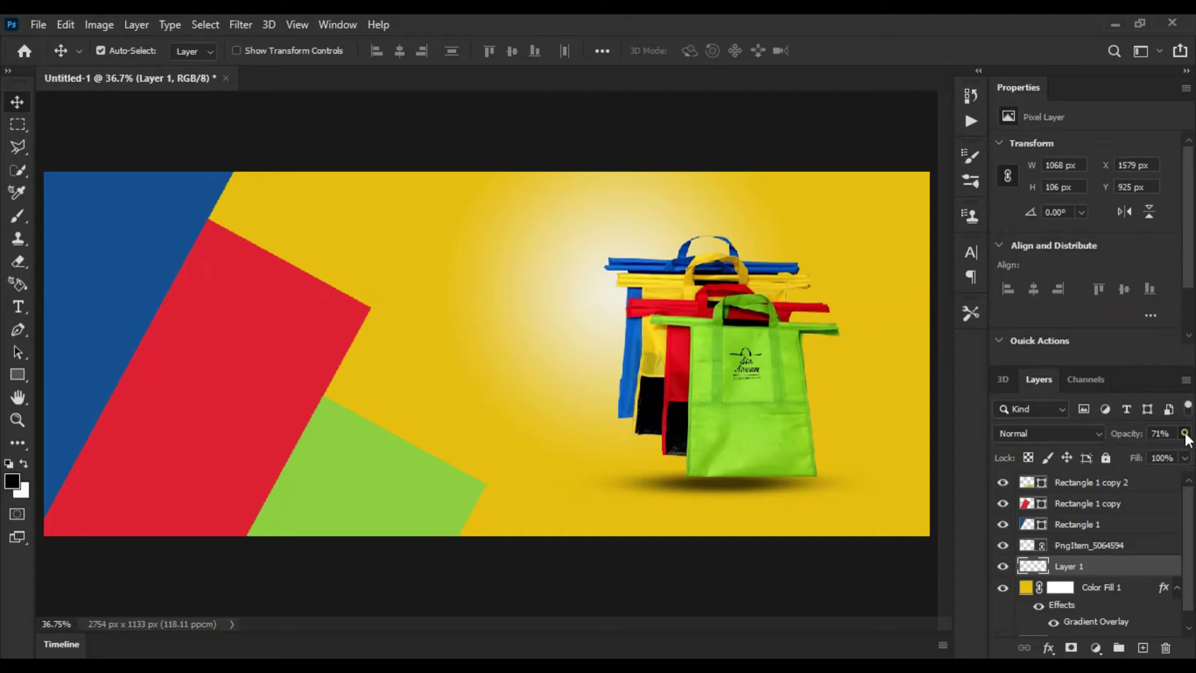
click(218, 355)
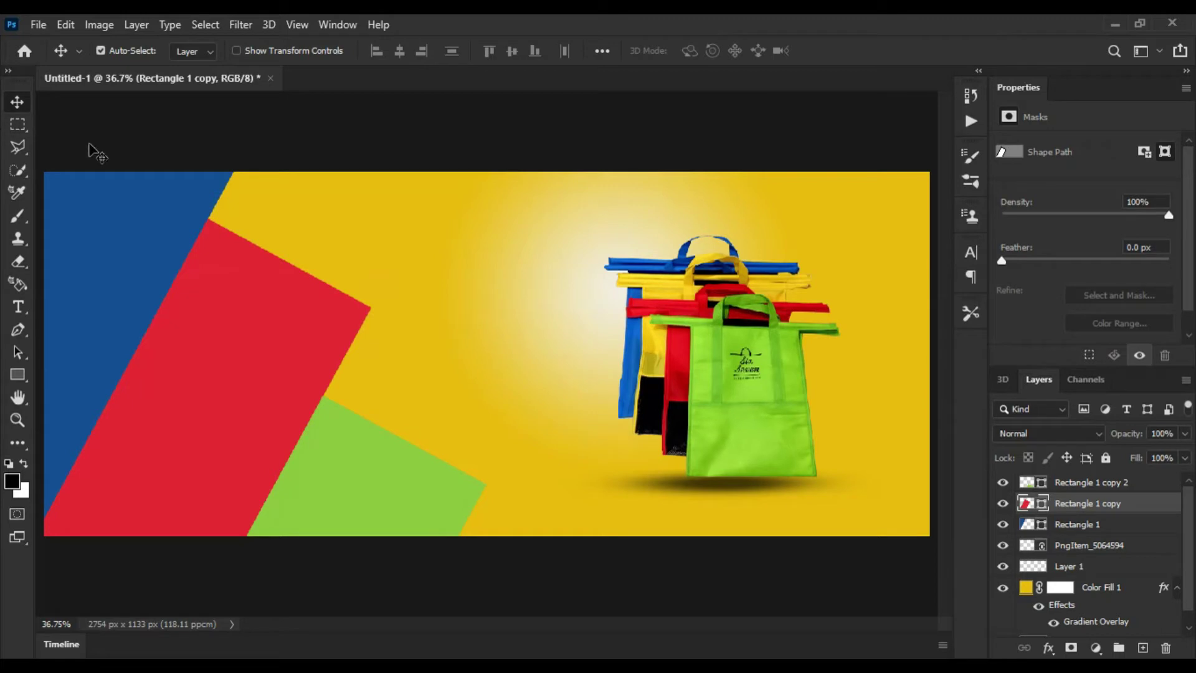
click(709, 489)
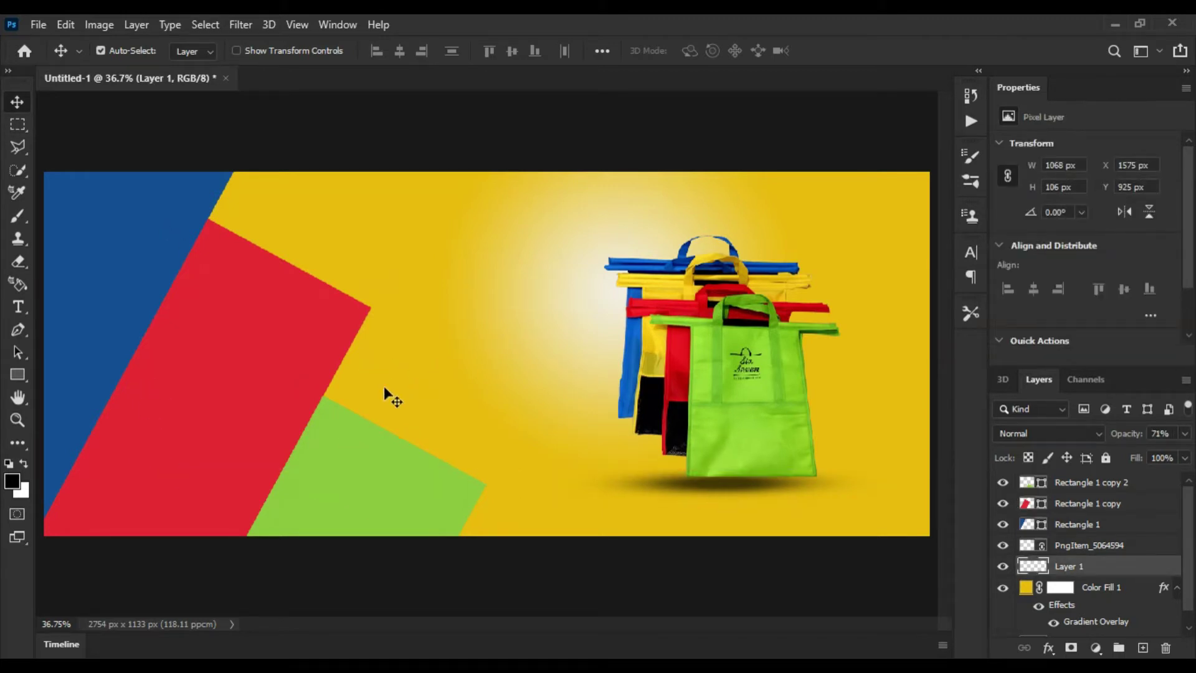
Give the green rectangle a 24 px Stroke in pale cream sampled from the canvas glow
click(366, 460)
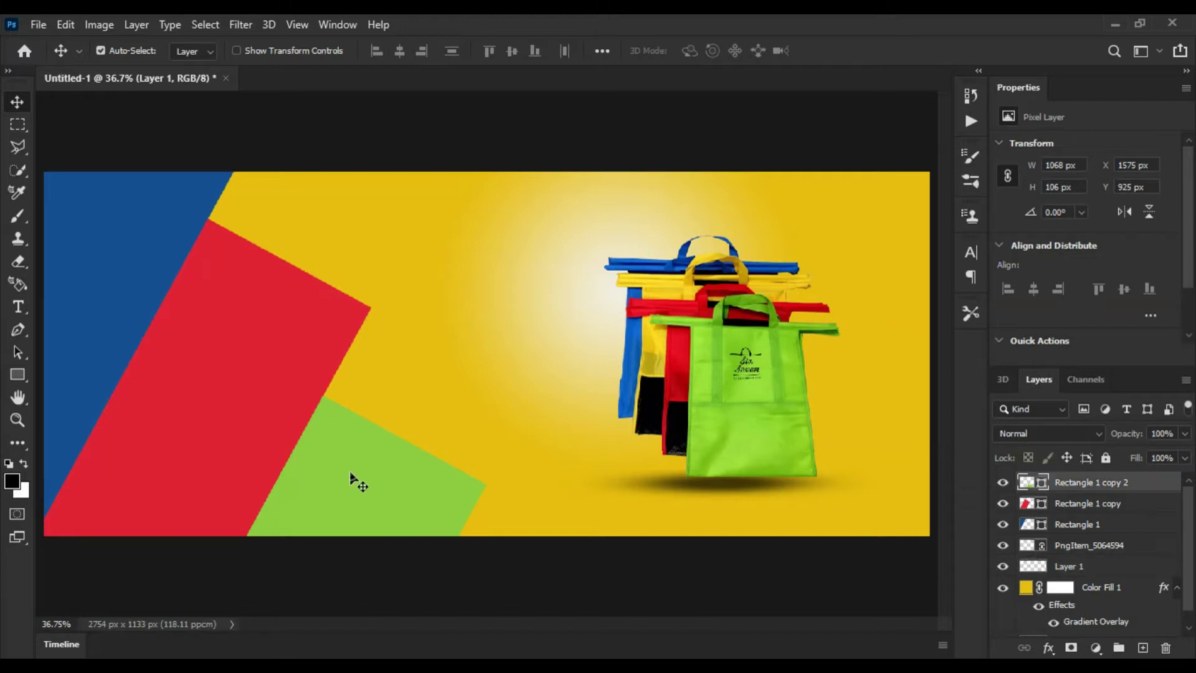
right_click(1147, 486)
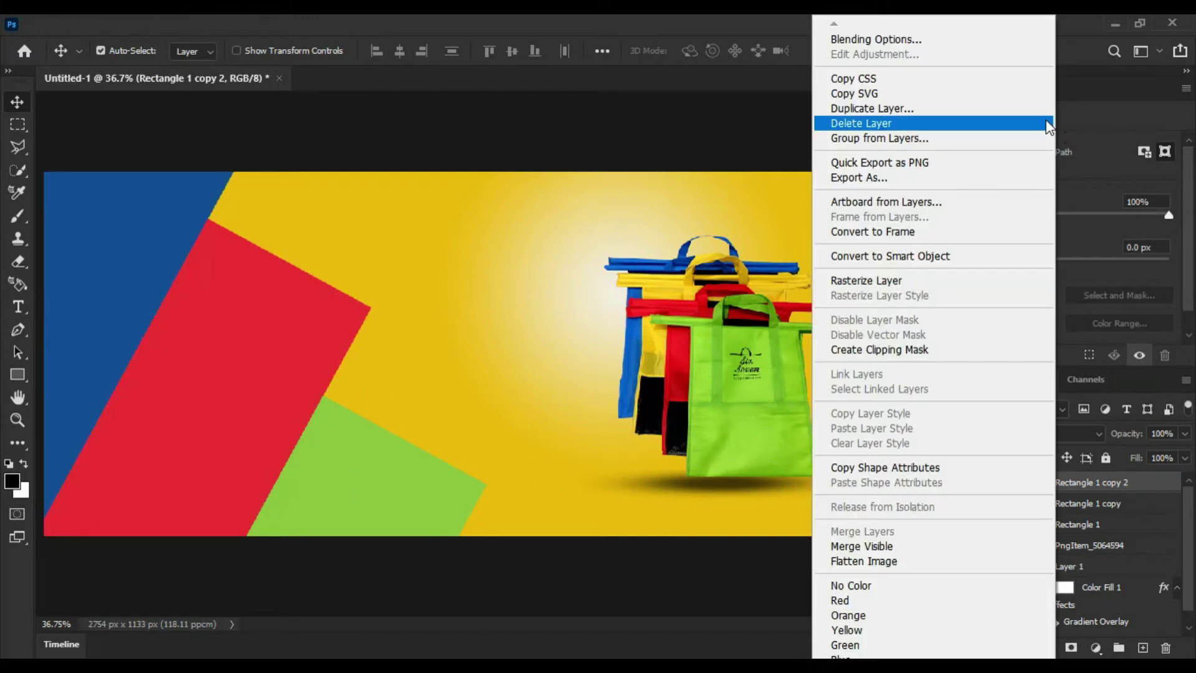
click(872, 35)
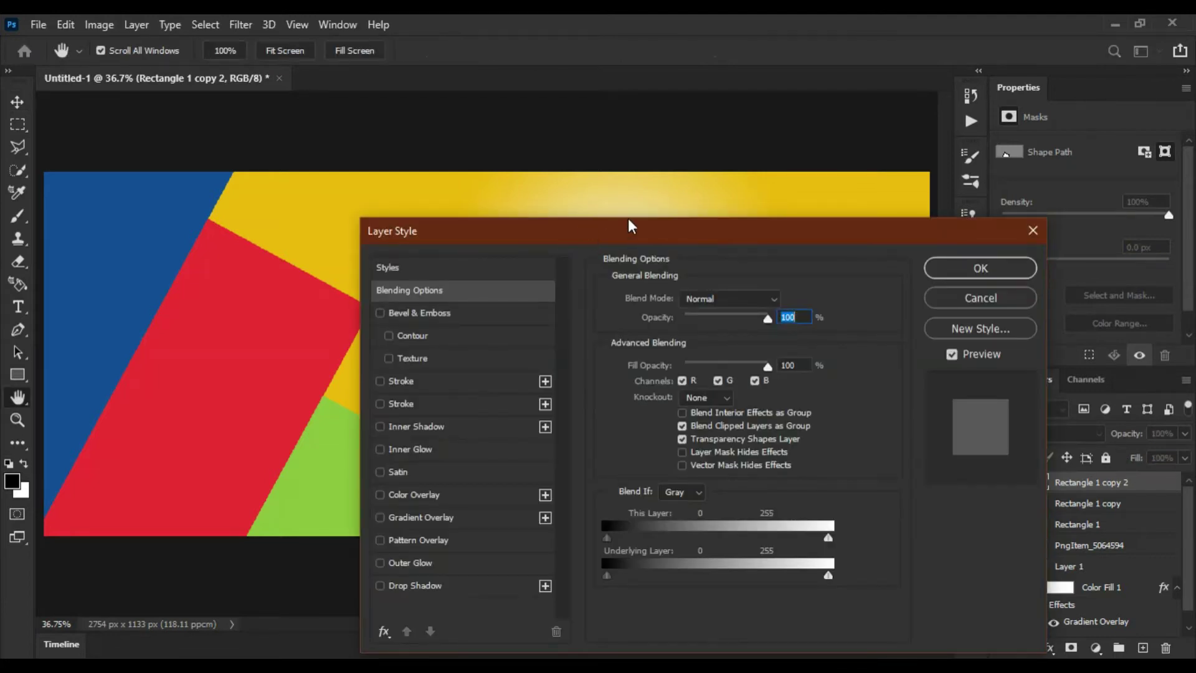
drag(628, 220, 726, 192)
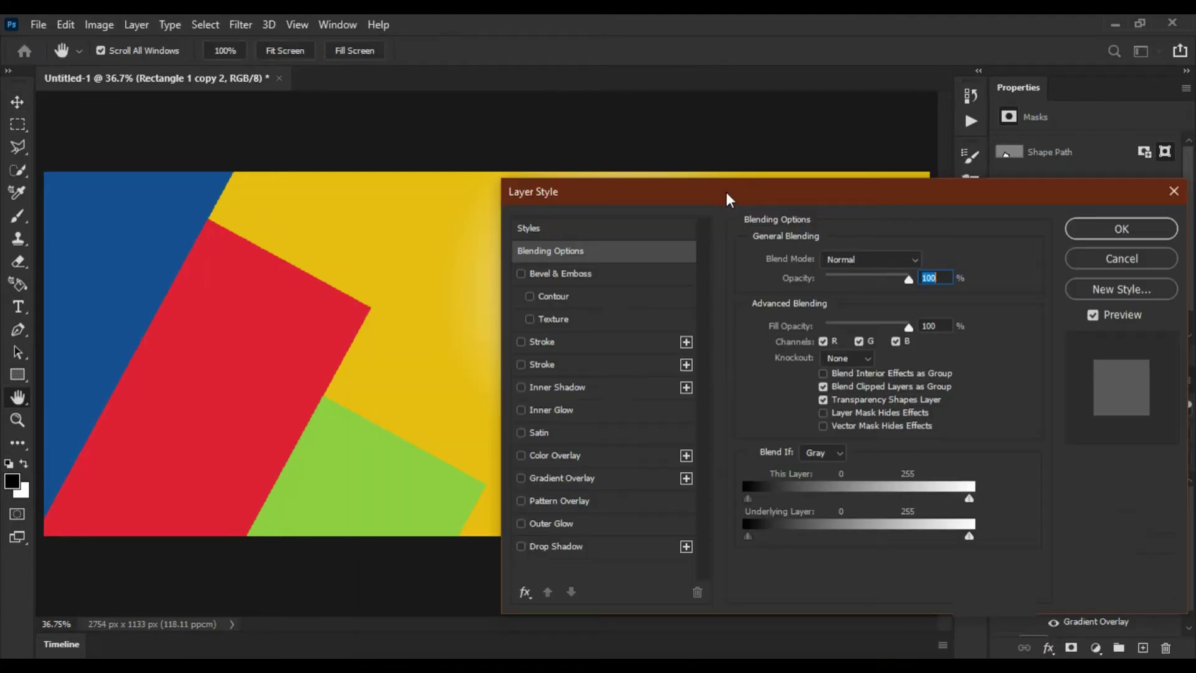
click(572, 337)
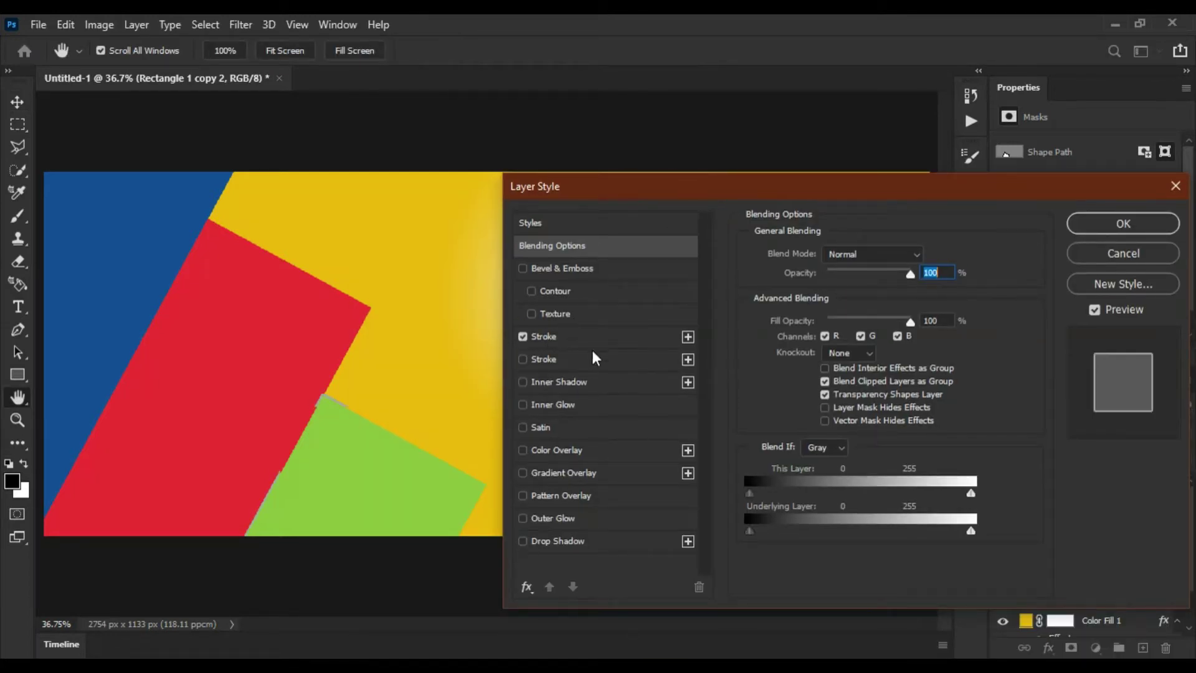
drag(776, 187, 845, 358)
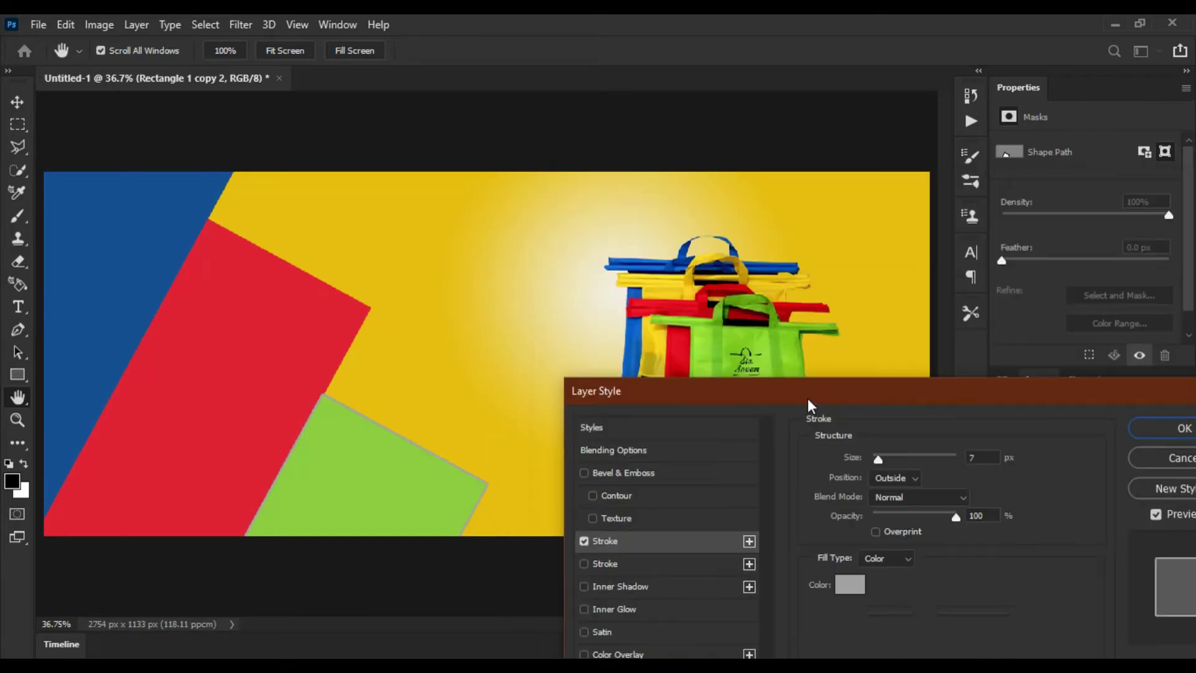
click(849, 543)
click(607, 309)
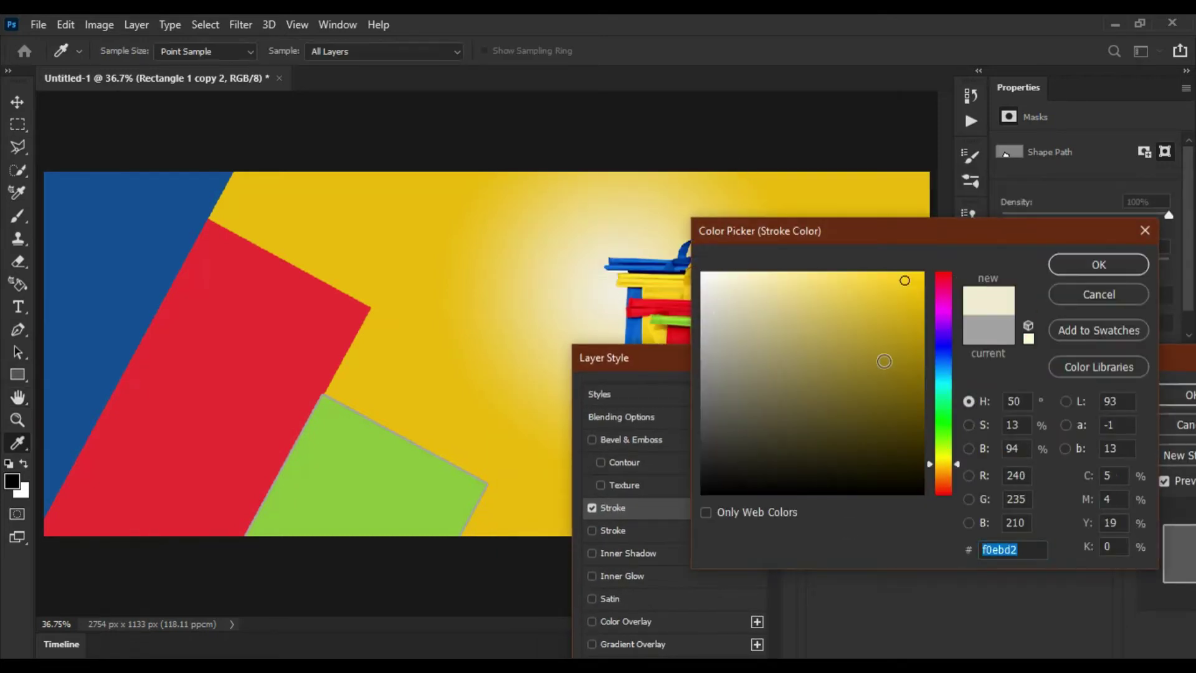
click(632, 307)
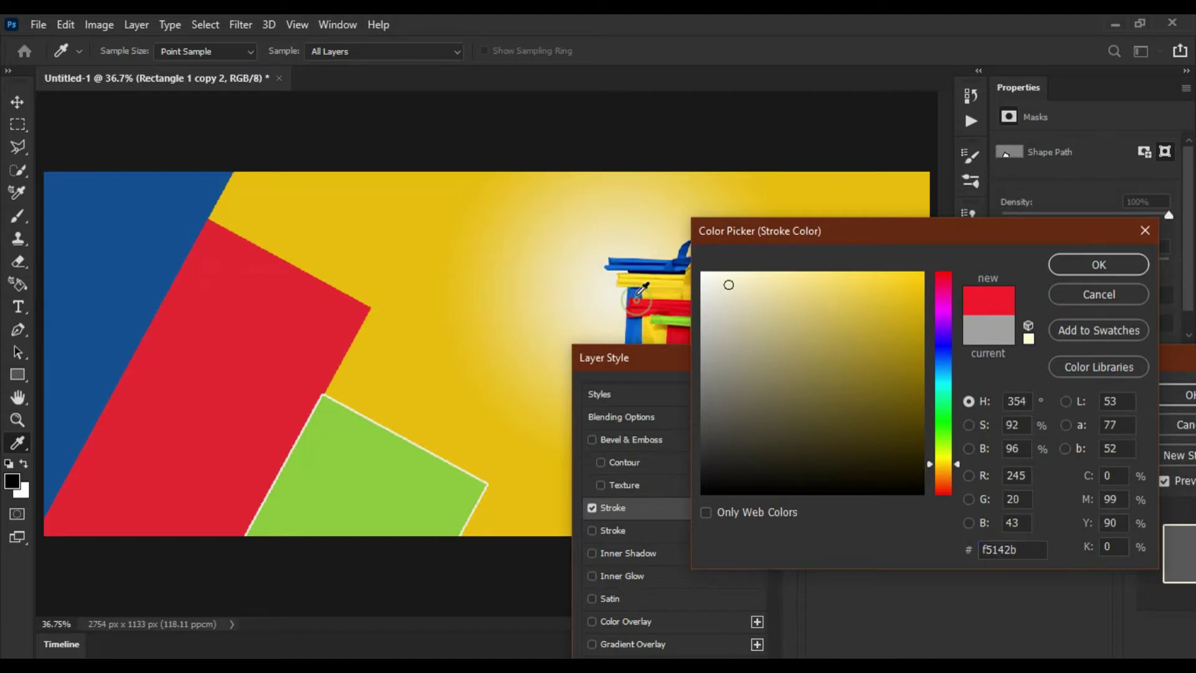
click(577, 277)
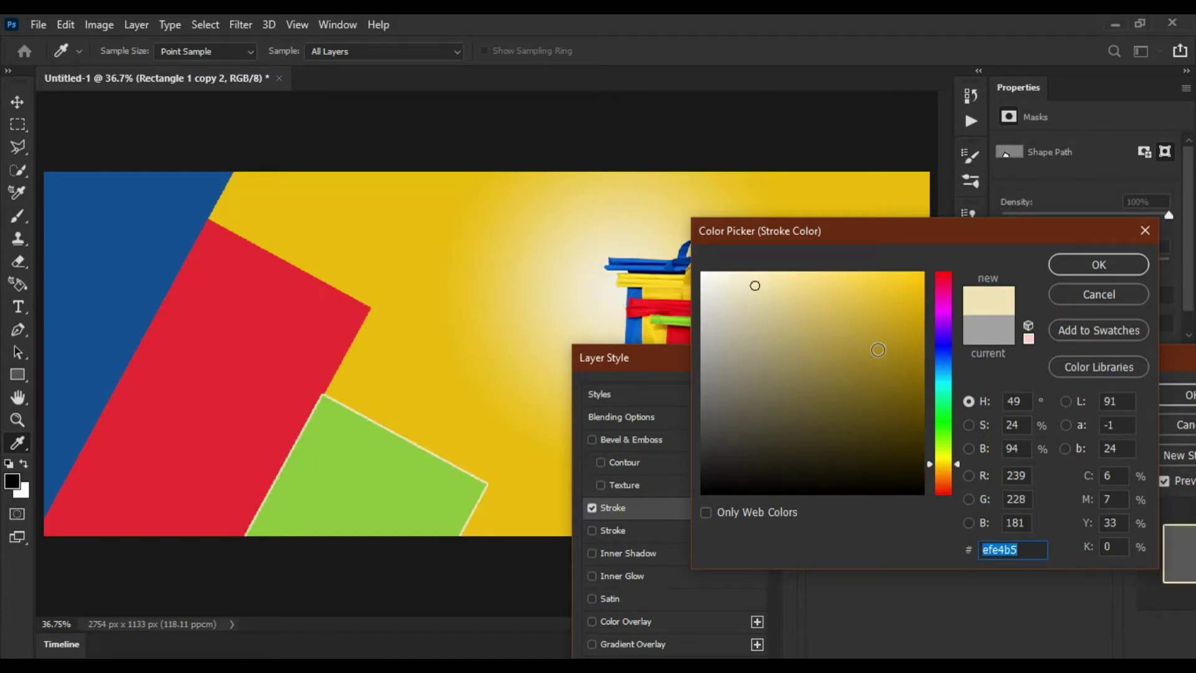
key(Return)
drag(893, 424, 894, 424)
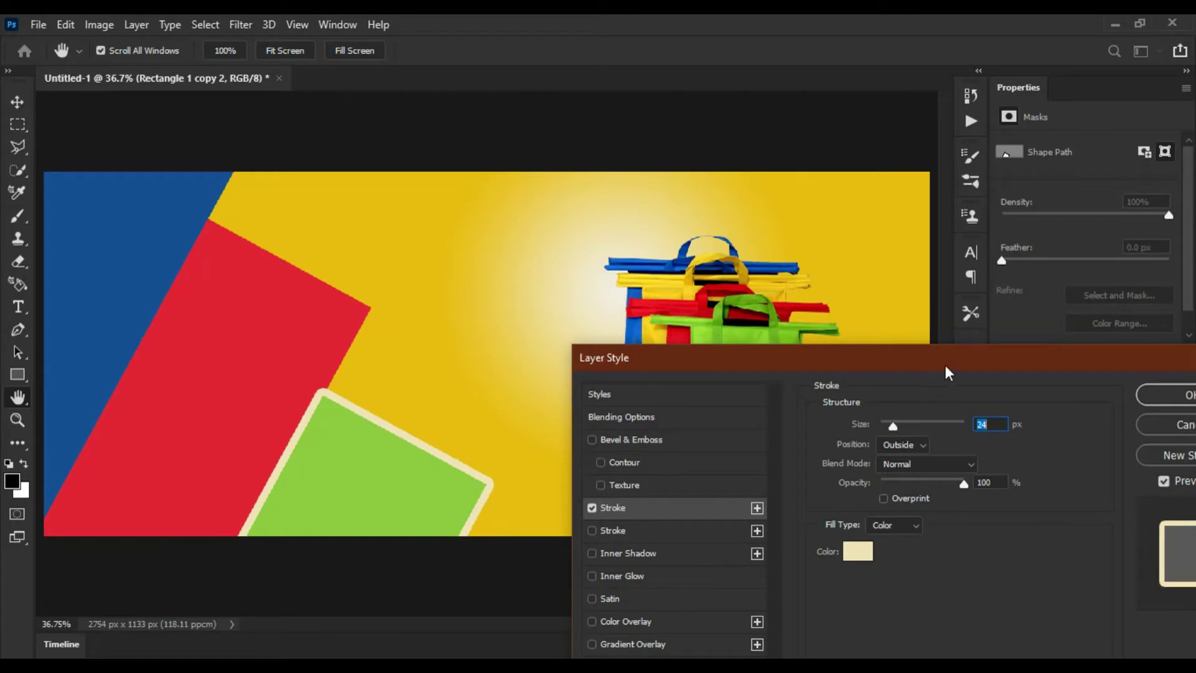
drag(946, 373, 878, 373)
click(1116, 397)
Add the same cream Stroke to the red rectangle
key(v)
click(275, 326)
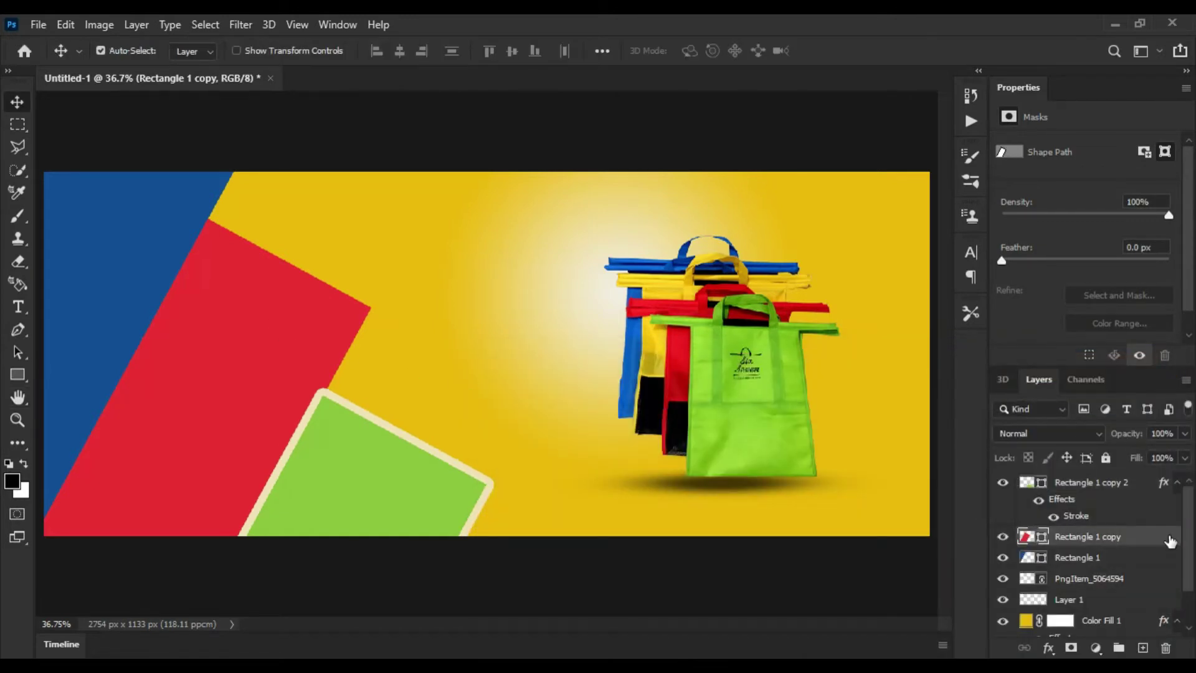
right_click(1034, 150)
click(695, 189)
double_click(1139, 536)
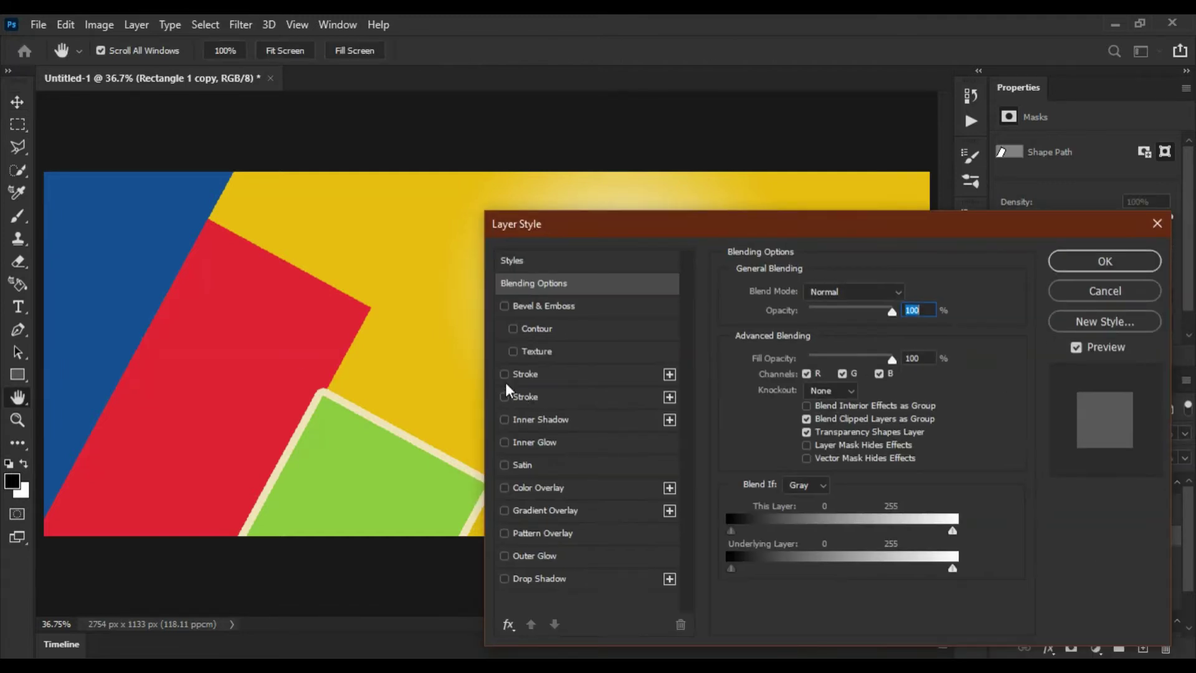
click(521, 344)
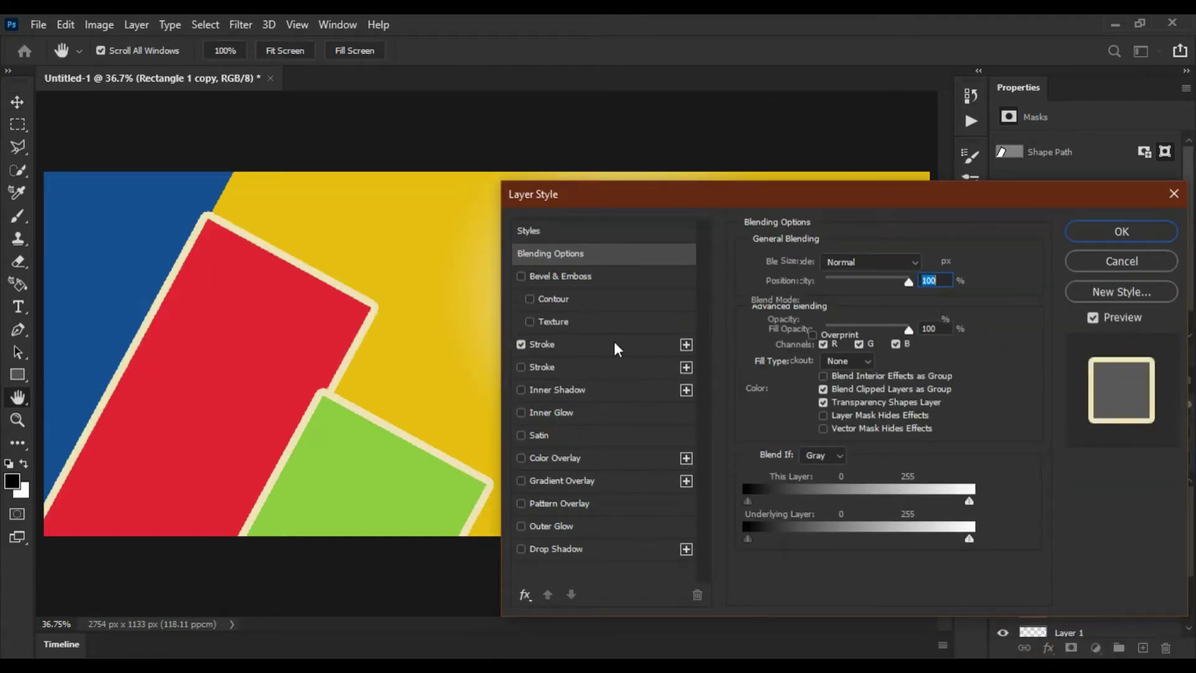
click(1121, 231)
Add the cream Stroke to the blue rectangle
click(1115, 590)
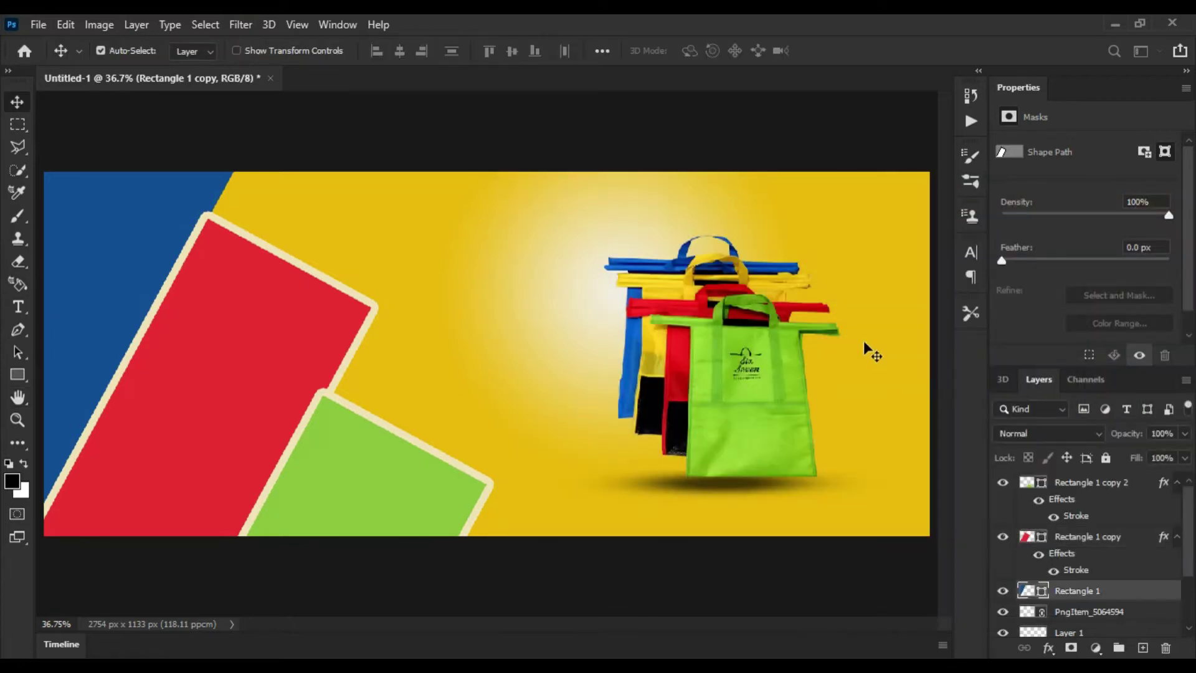
right_click(1115, 590)
click(369, 351)
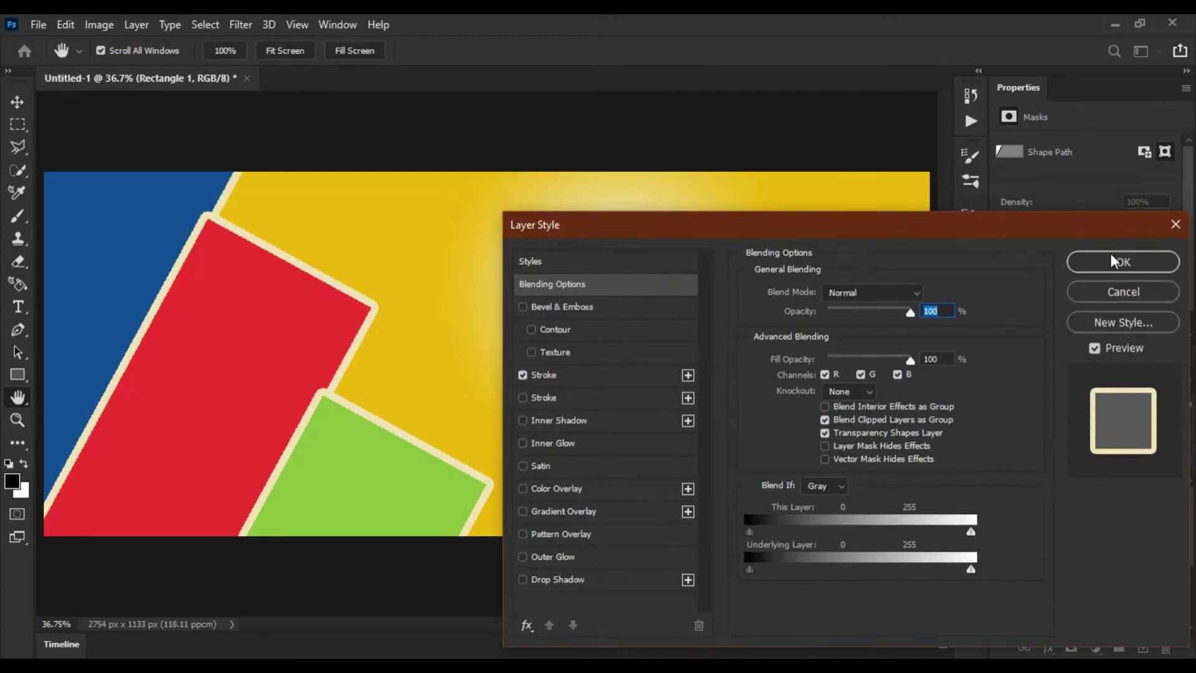
click(1111, 260)
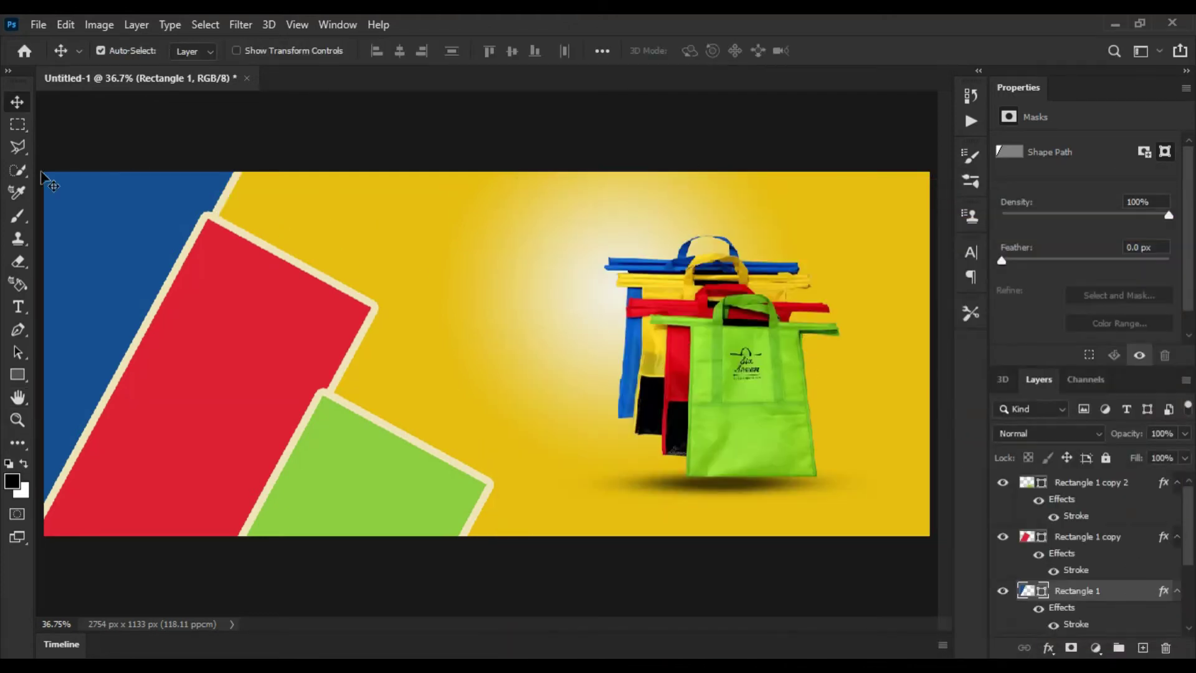
Nudge the red and green rectangles a little right, undoing one unwanted move
mouse_move(239, 372)
mouse_down()
mouse_move(353, 475)
mouse_move(365, 450)
mouse_up()
key(ctrl+z)
drag(203, 382, 222, 399)
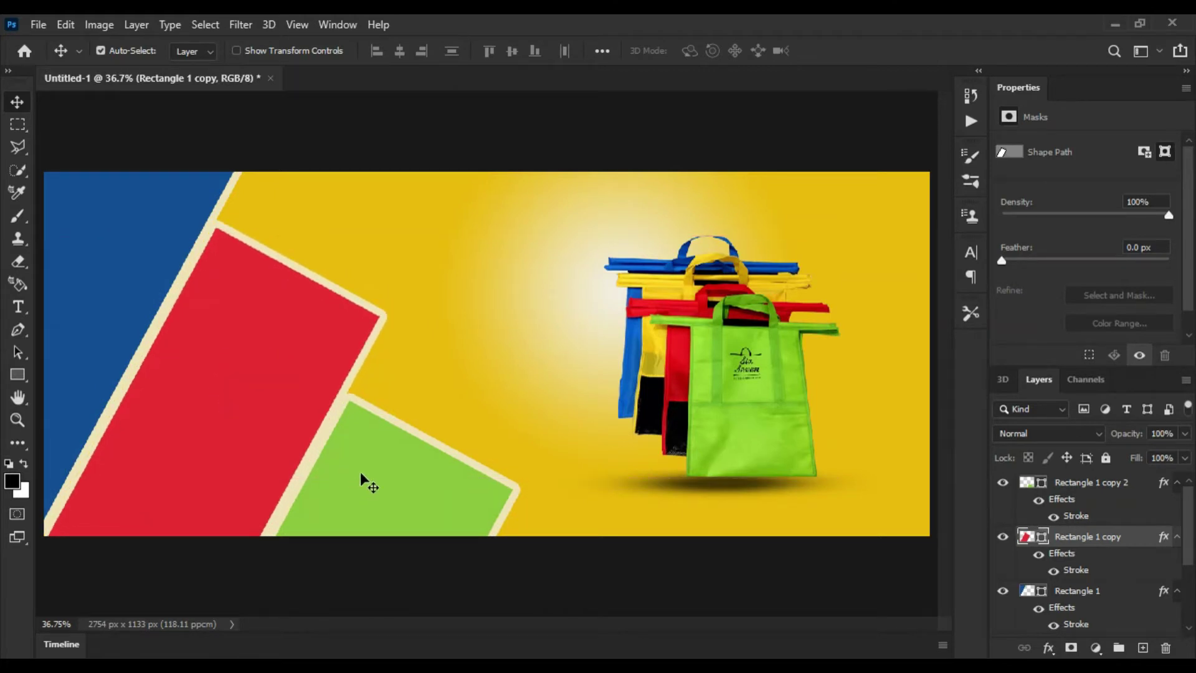
click(360, 473)
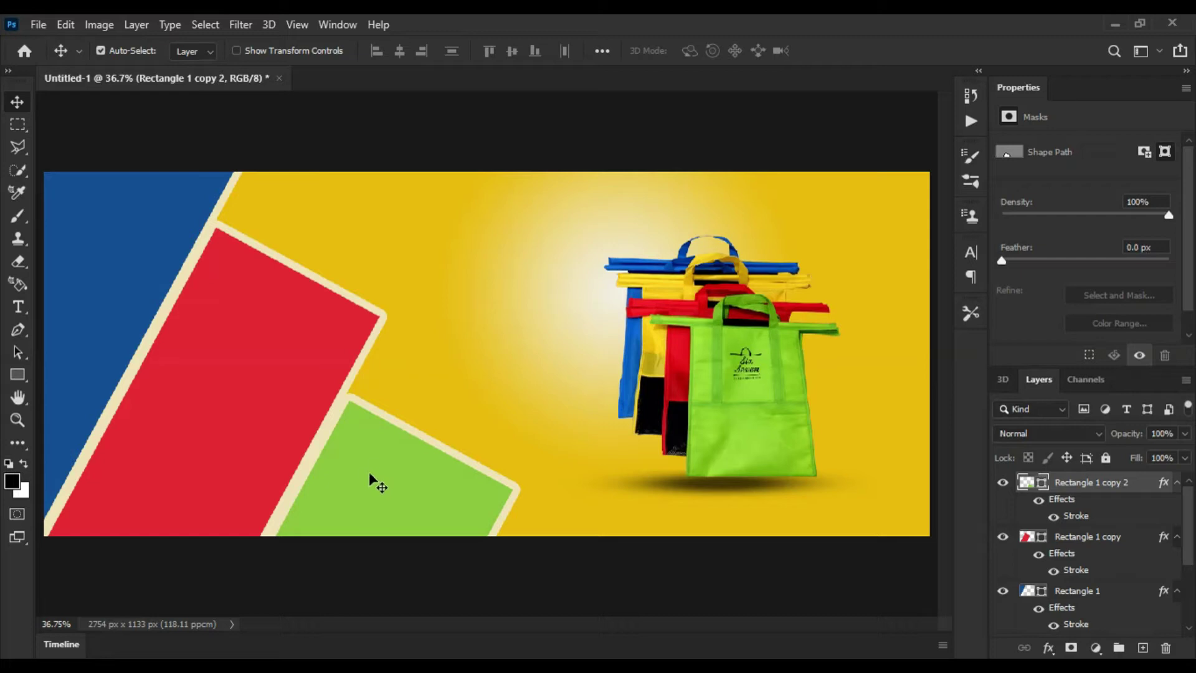
click(142, 268)
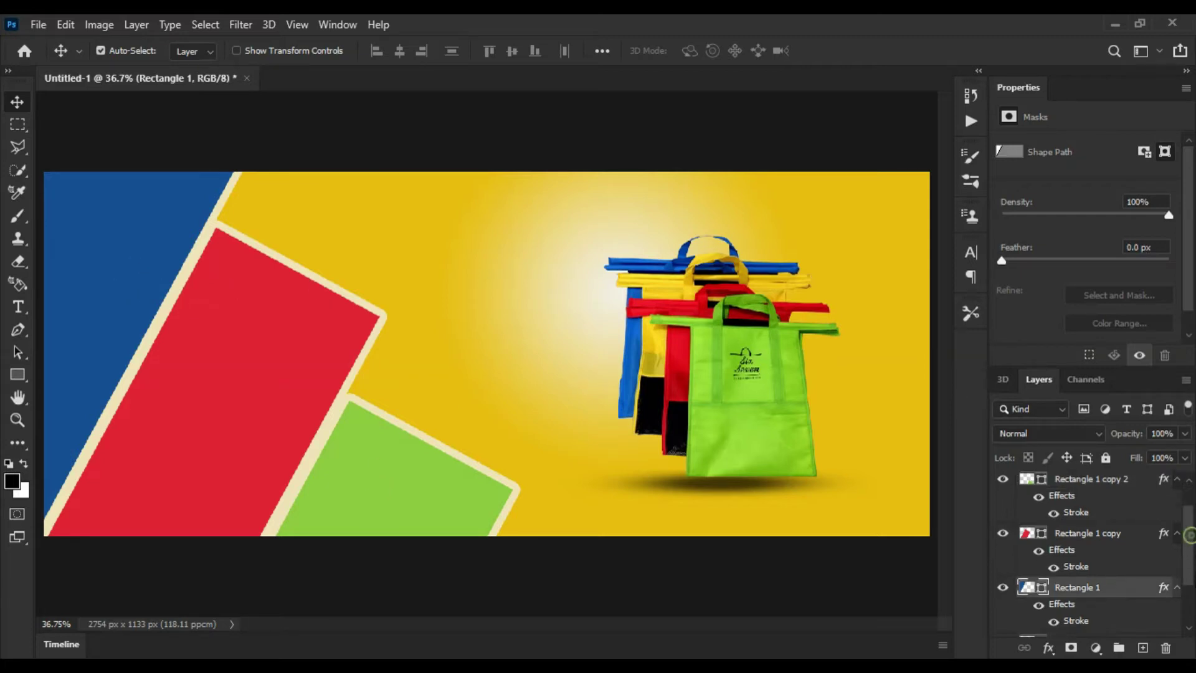
Draw a new blue square (282×248 px) left of the bags
right_click(19, 375)
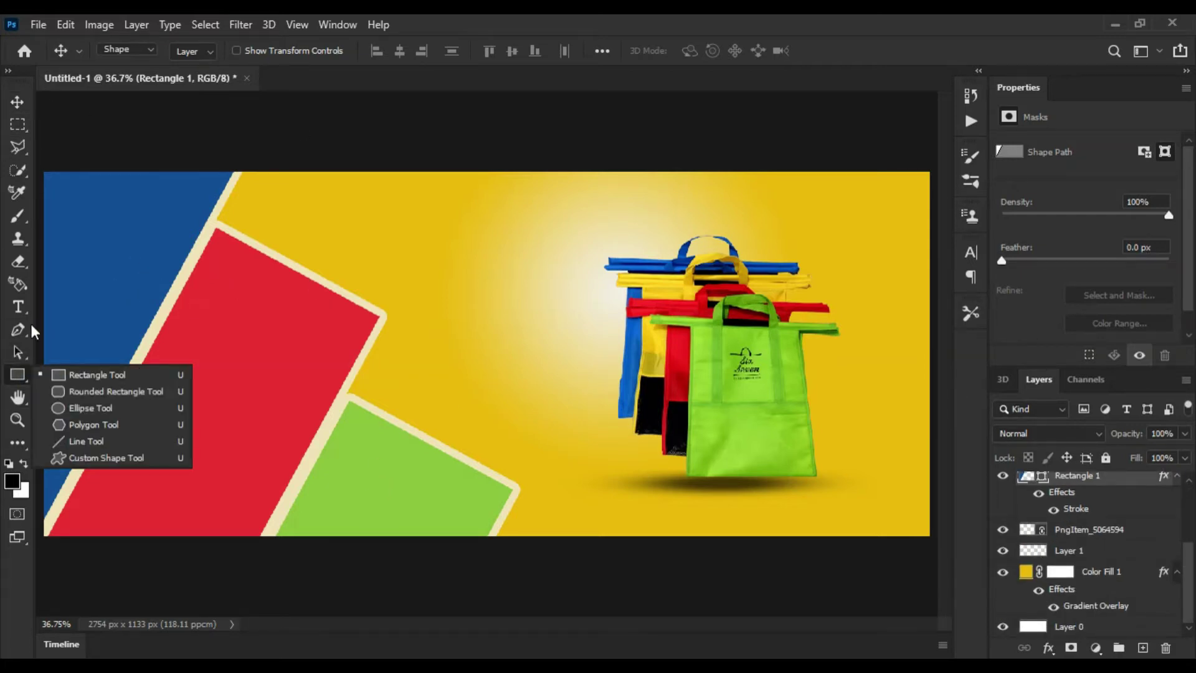
click(62, 374)
drag(430, 293, 514, 374)
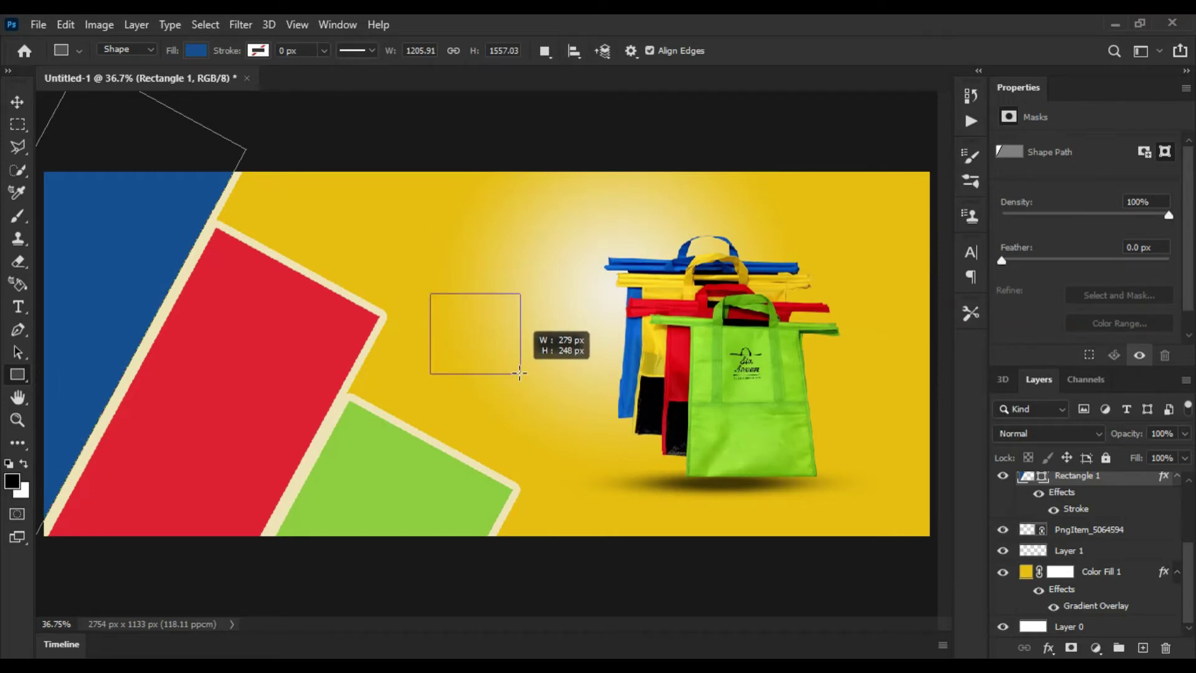
drag(515, 374, 521, 373)
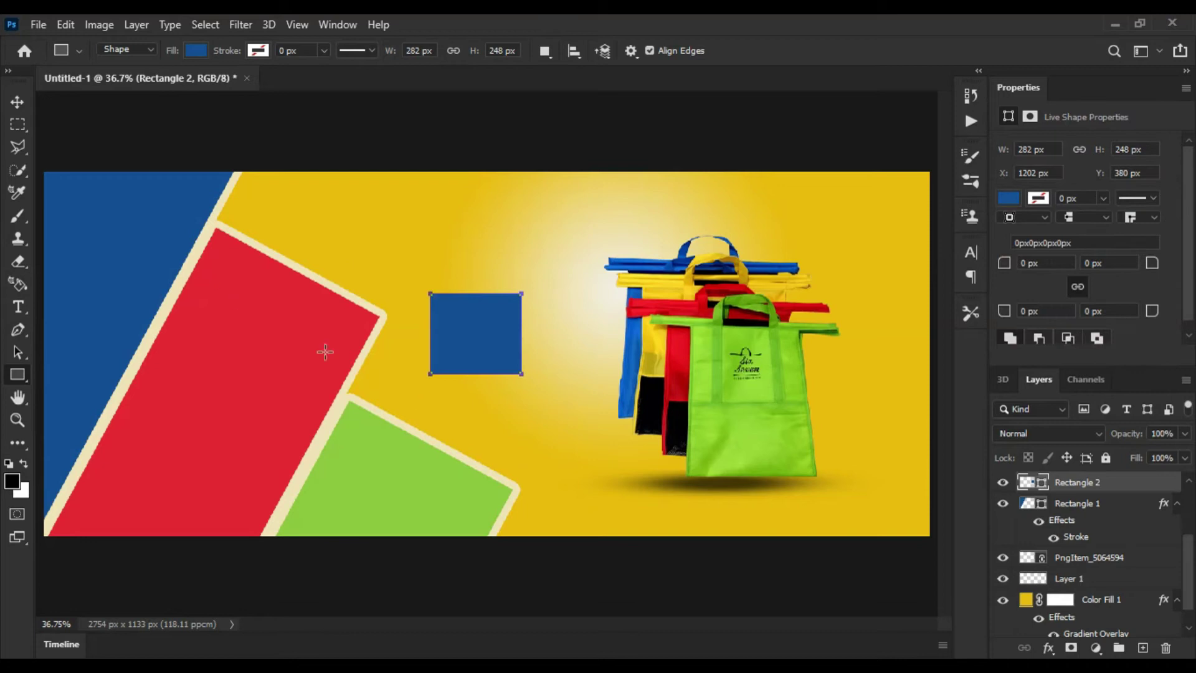
Try reshaping the square's bottom-left corner as a path, then undo it
click(15, 351)
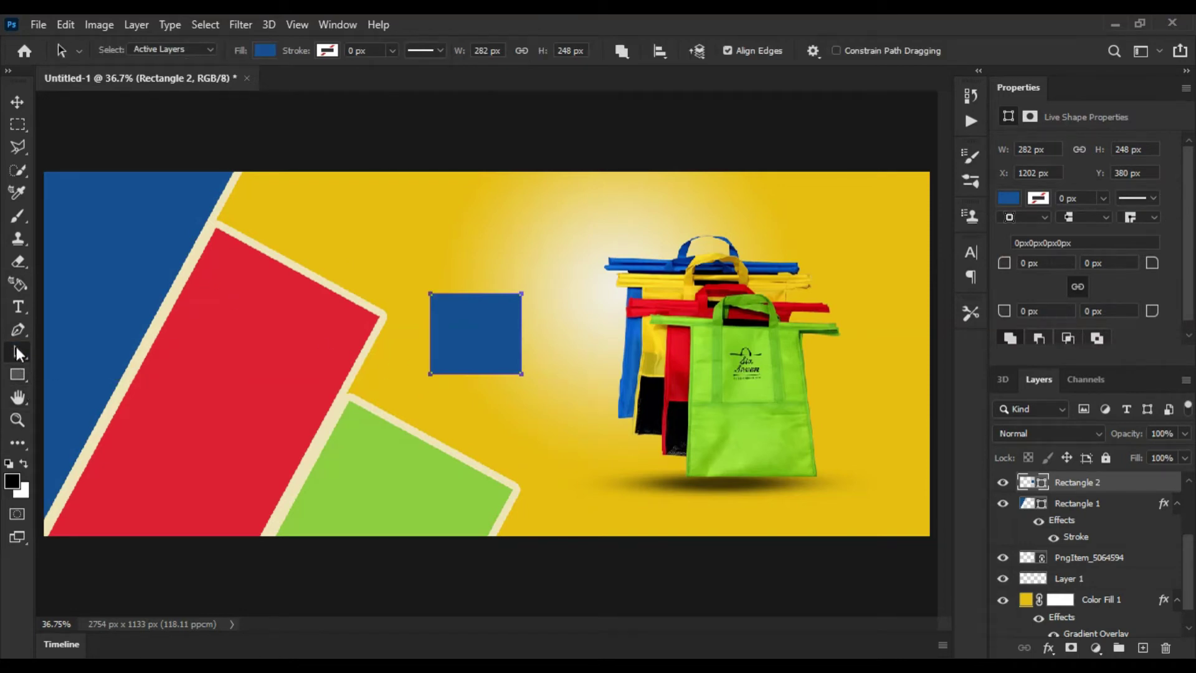
right_click(17, 352)
click(17, 352)
right_click(17, 352)
click(81, 350)
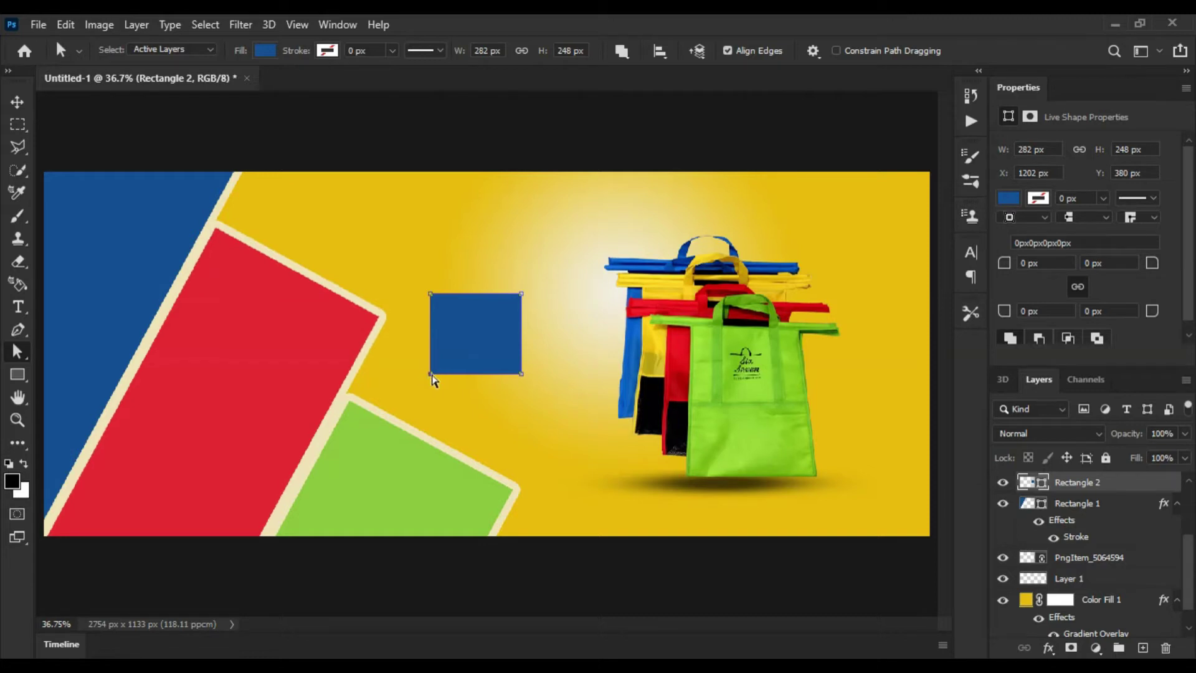
drag(432, 374, 439, 365)
click(434, 372)
click(544, 270)
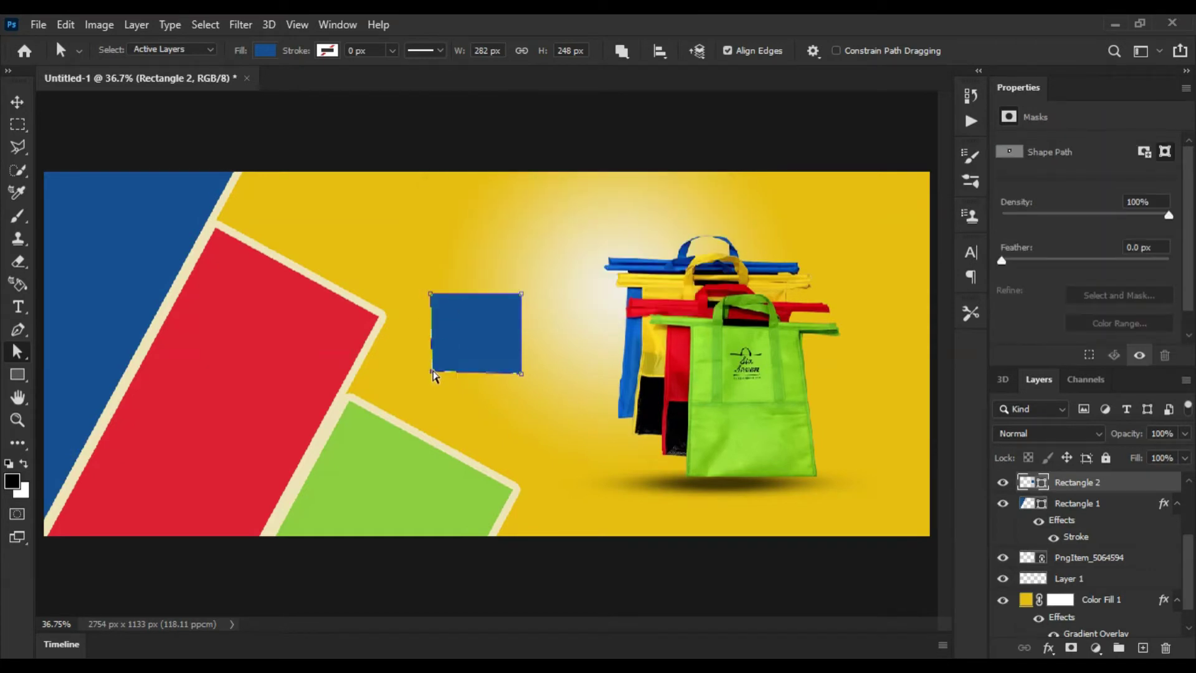
key(ctrl+z)
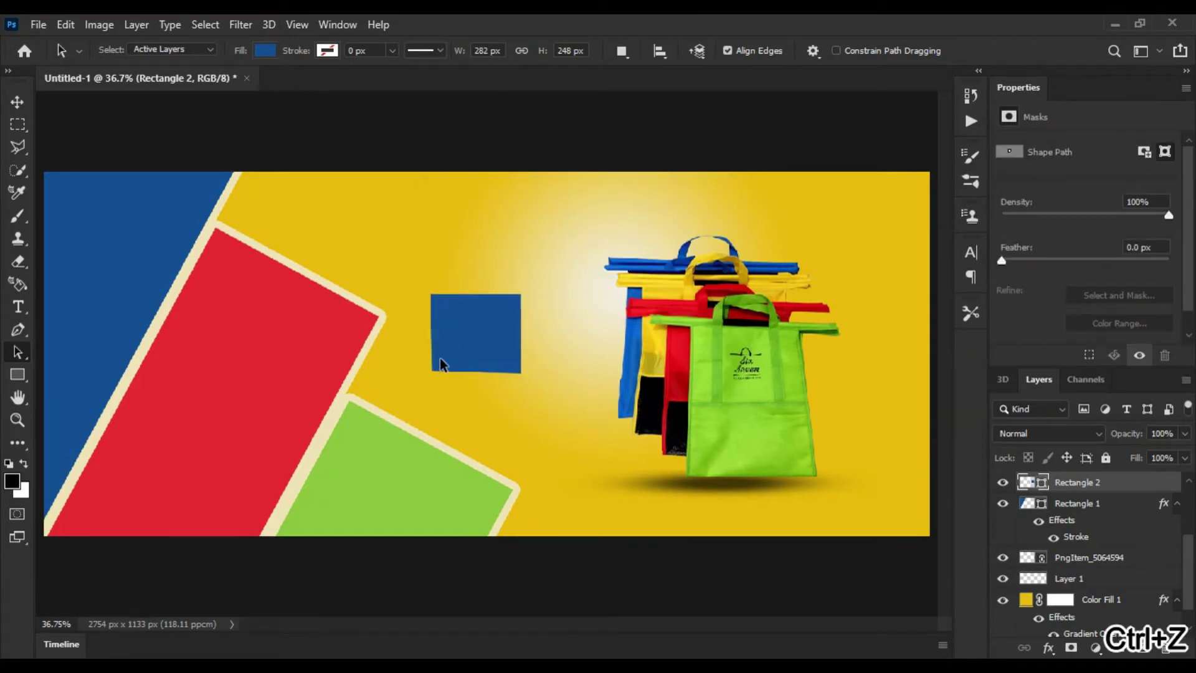
Switch to the Direct Selection Tool with the Intersect path operation
mouse_move(428, 371)
mouse_down()
mouse_move(461, 365)
mouse_move(431, 356)
mouse_up()
right_click(20, 352)
click(62, 369)
click(621, 52)
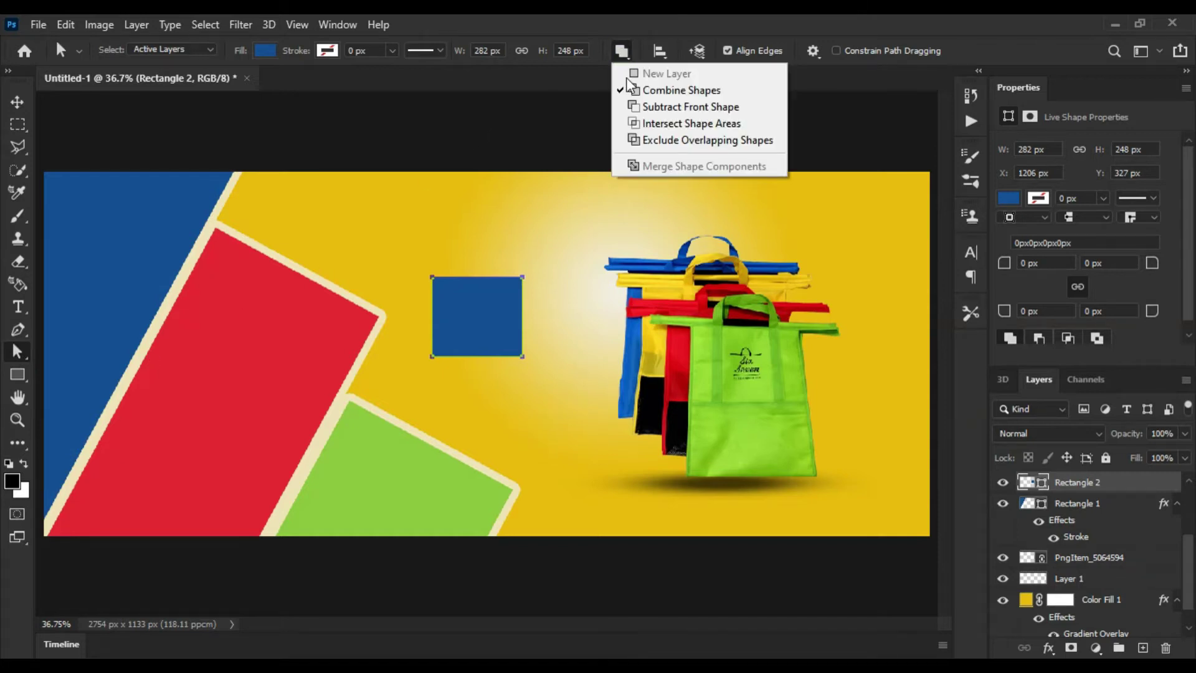
click(634, 119)
drag(434, 360, 438, 361)
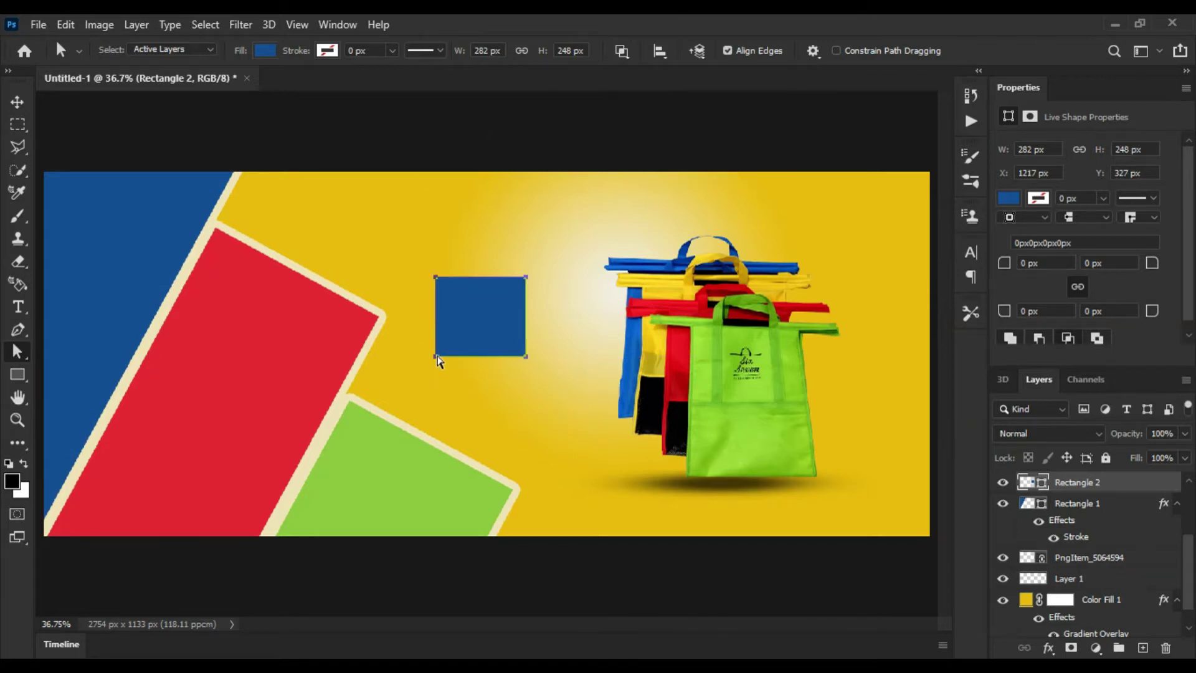
Pull the square's top-right anchor, accepting conversion to a regular path
click(206, 49)
click(156, 74)
click(207, 51)
click(159, 62)
drag(525, 277, 517, 282)
click(546, 271)
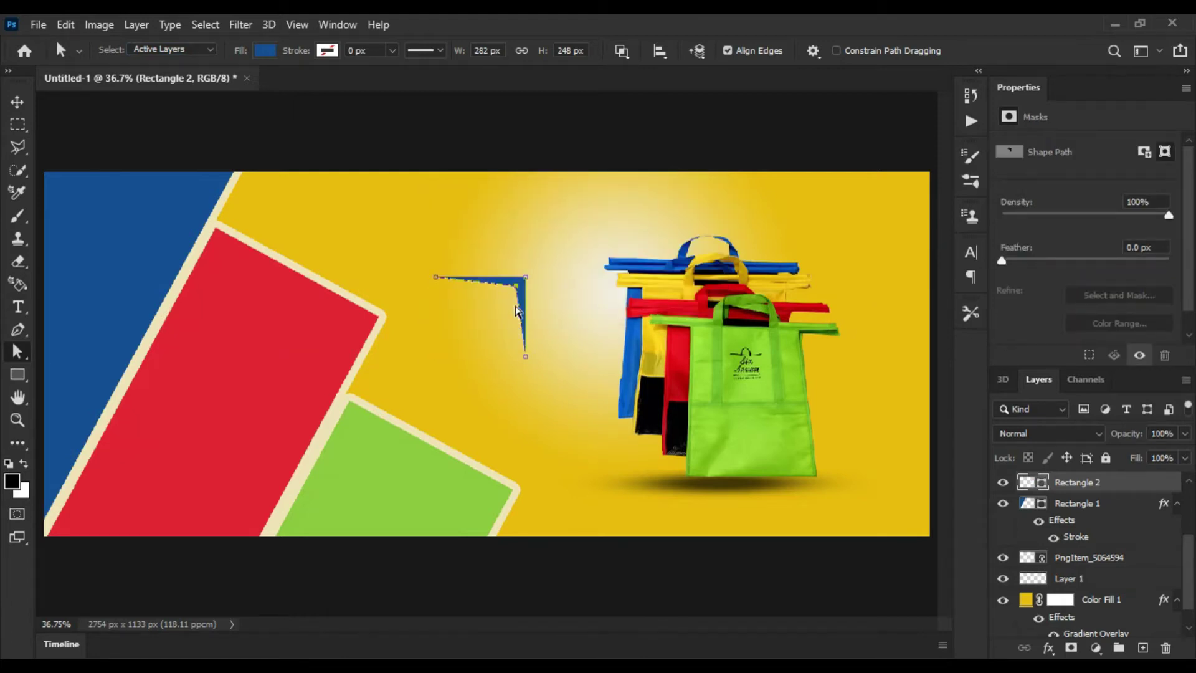
mouse_move(525, 287)
mouse_down()
mouse_move(536, 279)
mouse_move(526, 277)
mouse_up()
Restore the square and scale it to 47.55% in the banner's top-right corner
key(ctrl+z)
key(ctrl+z)
key(ctrl+z)
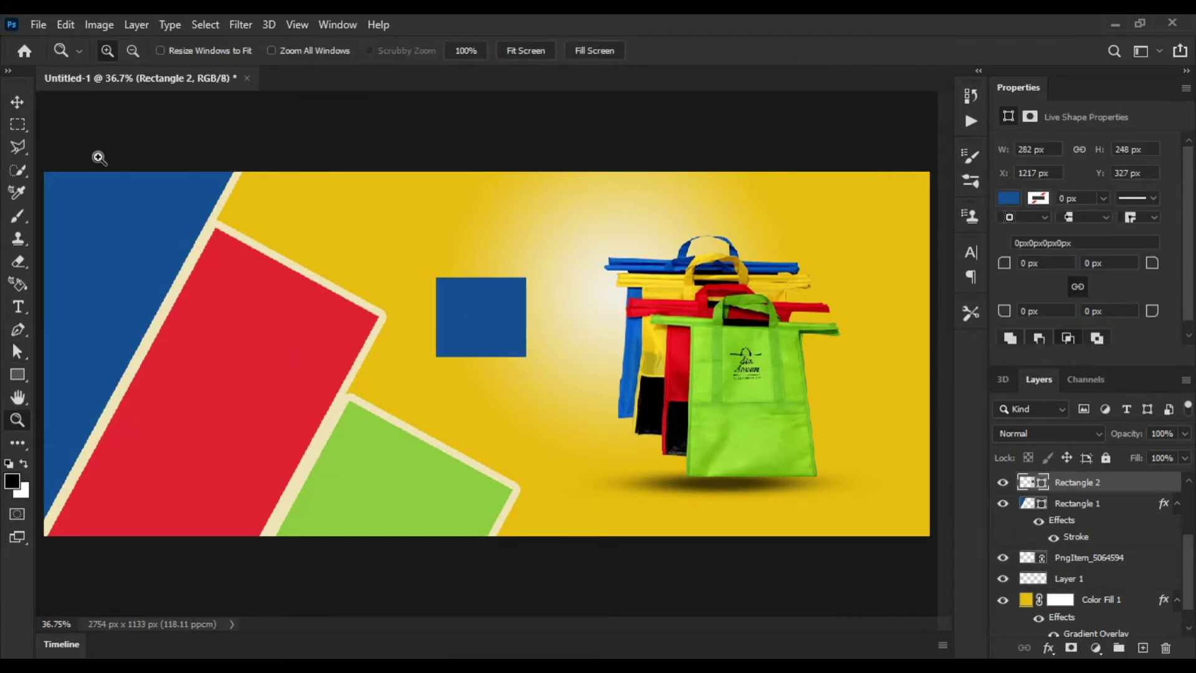
key(ctrl+t)
mouse_move(436, 277)
mouse_down()
mouse_move(480, 316)
mouse_move(910, 188)
mouse_up()
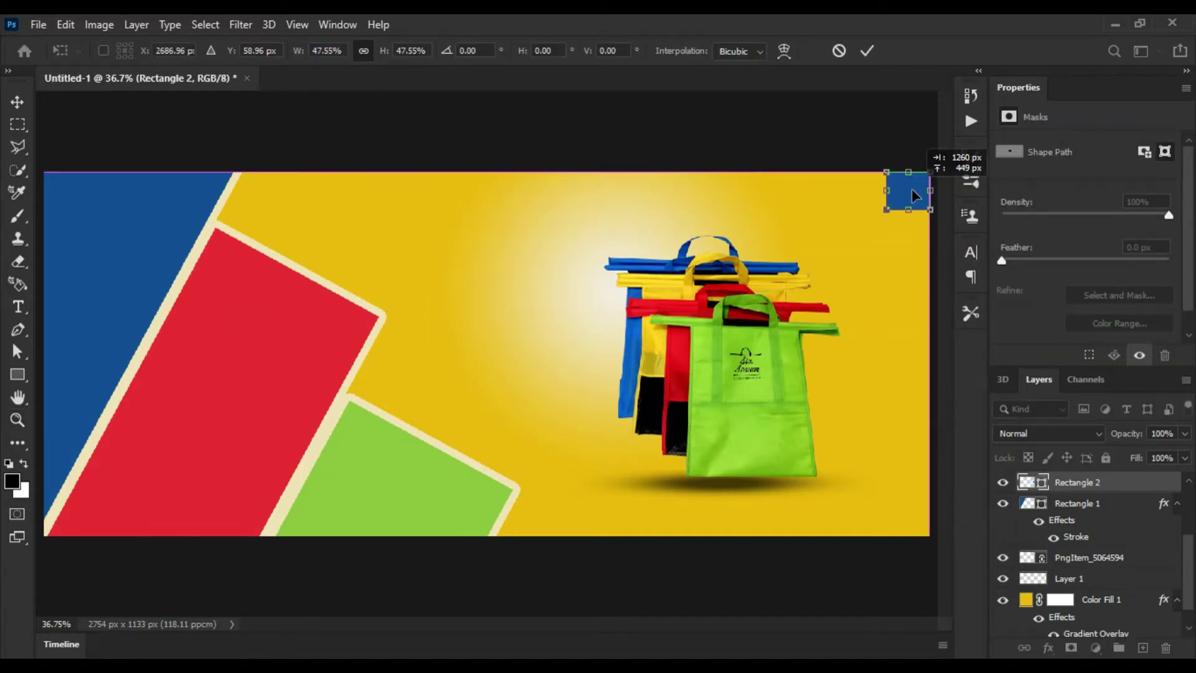
click(866, 50)
key(z)
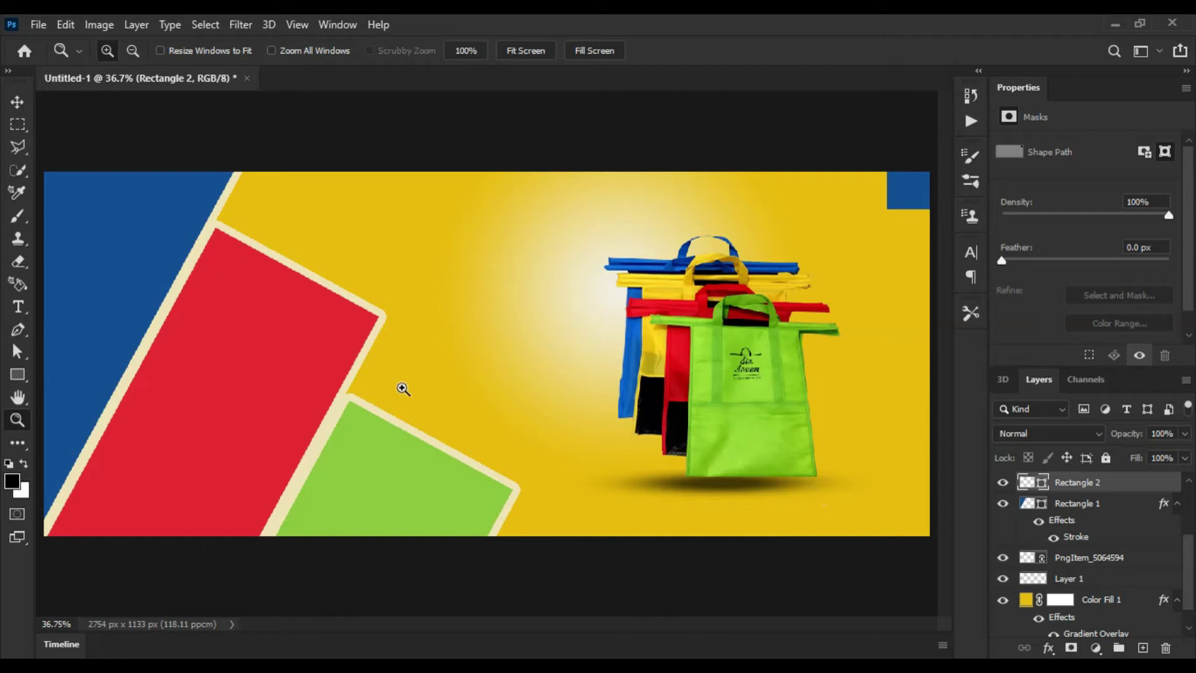
Discard a trial small rectangle and Alt-drag a square copy to the bottom-right corner
click(17, 375)
click(106, 373)
drag(434, 320, 480, 367)
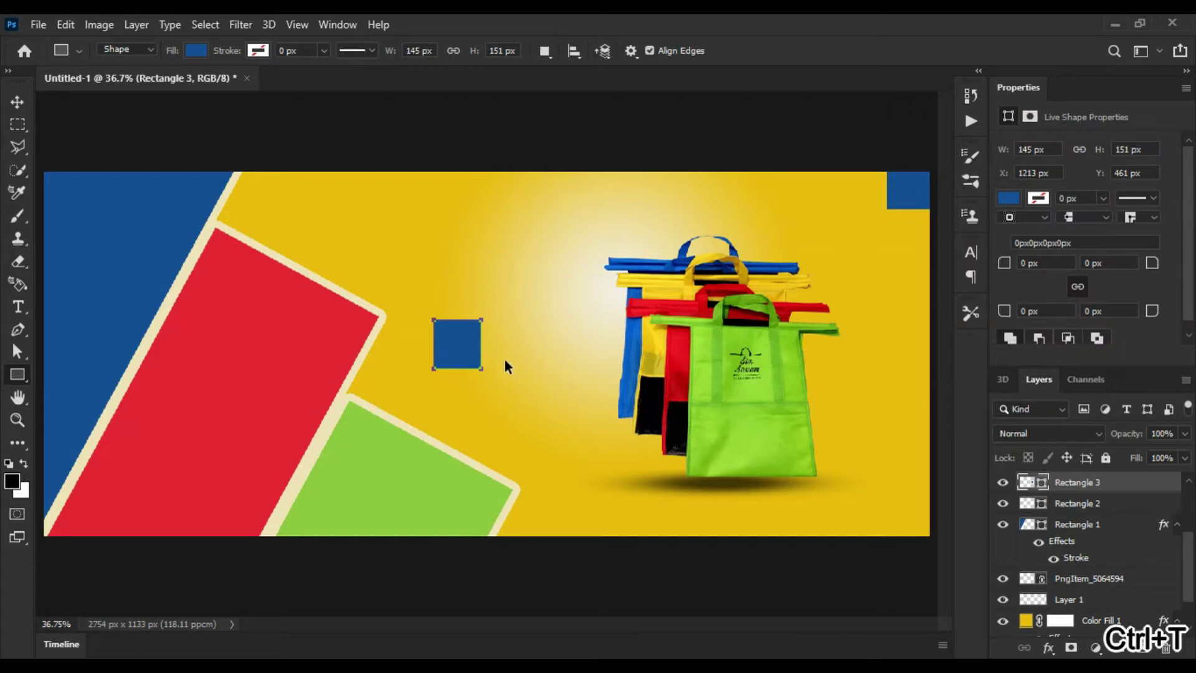
key(ctrl+t)
key(Return)
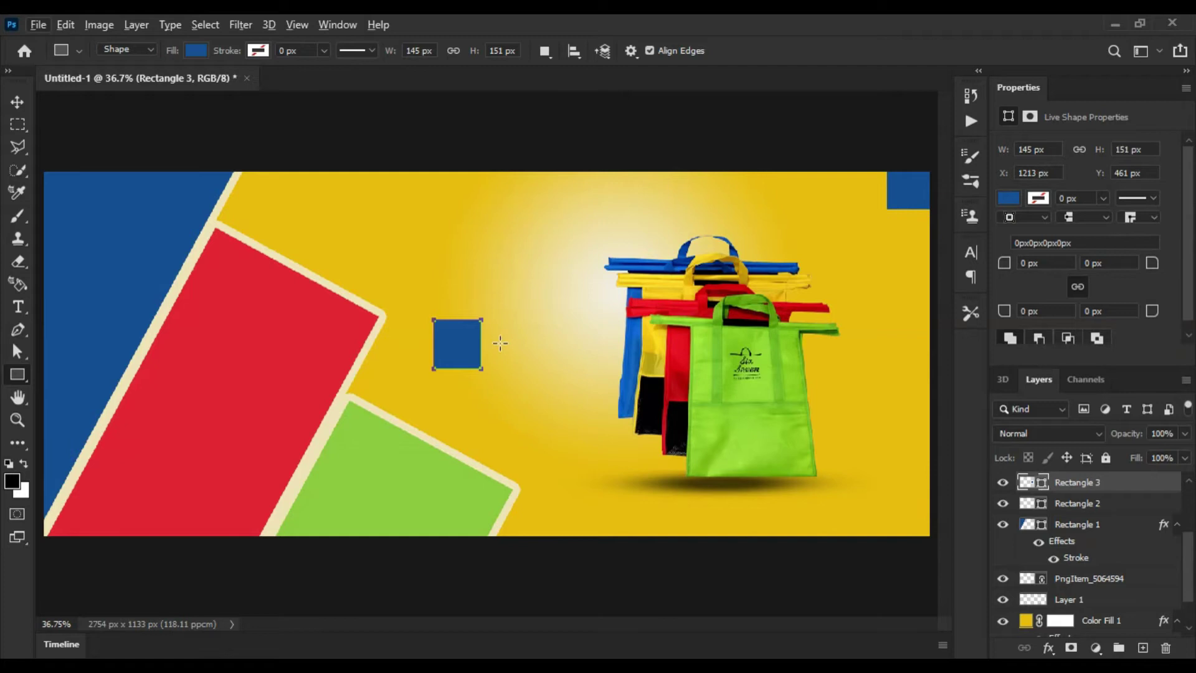
key(ctrl+z)
key(v)
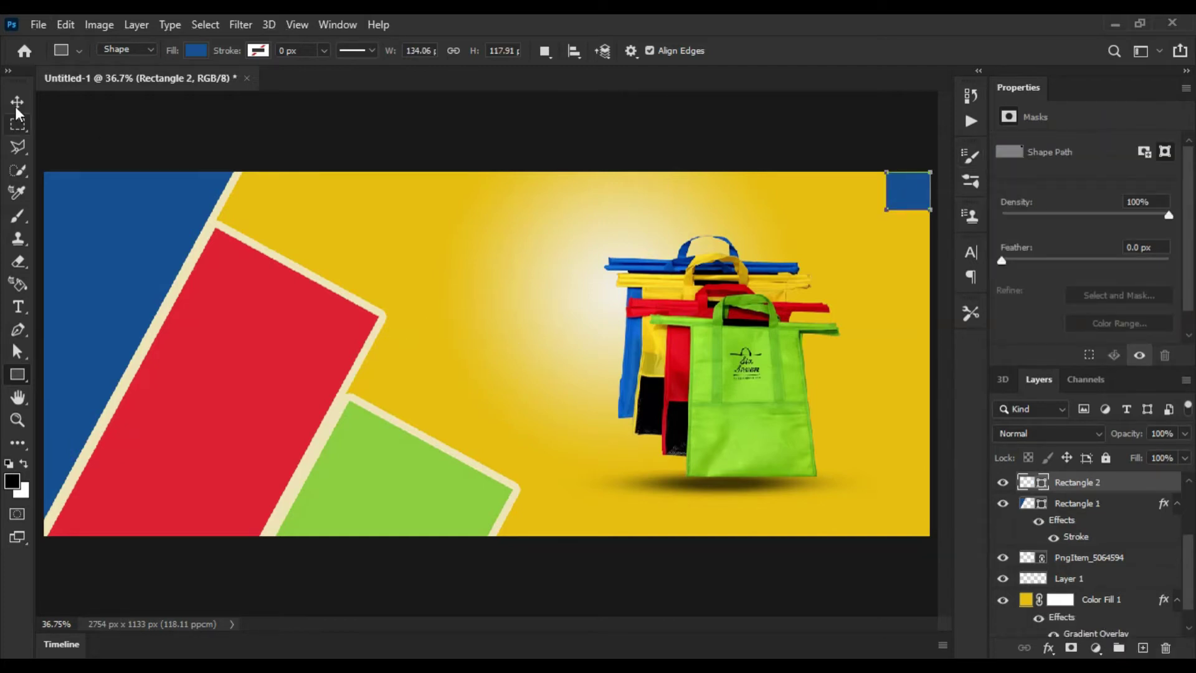
drag(906, 193, 910, 520)
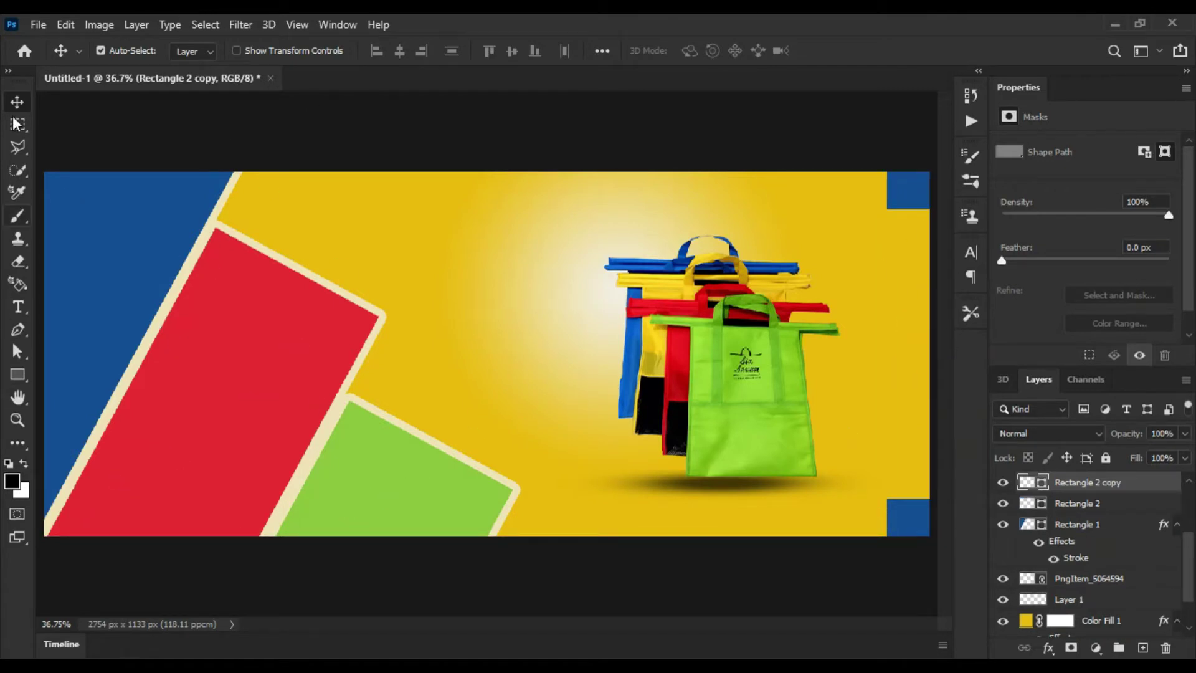
Copy the words 'shopping bag' from the Notepad notes
right_click(18, 306)
click(82, 305)
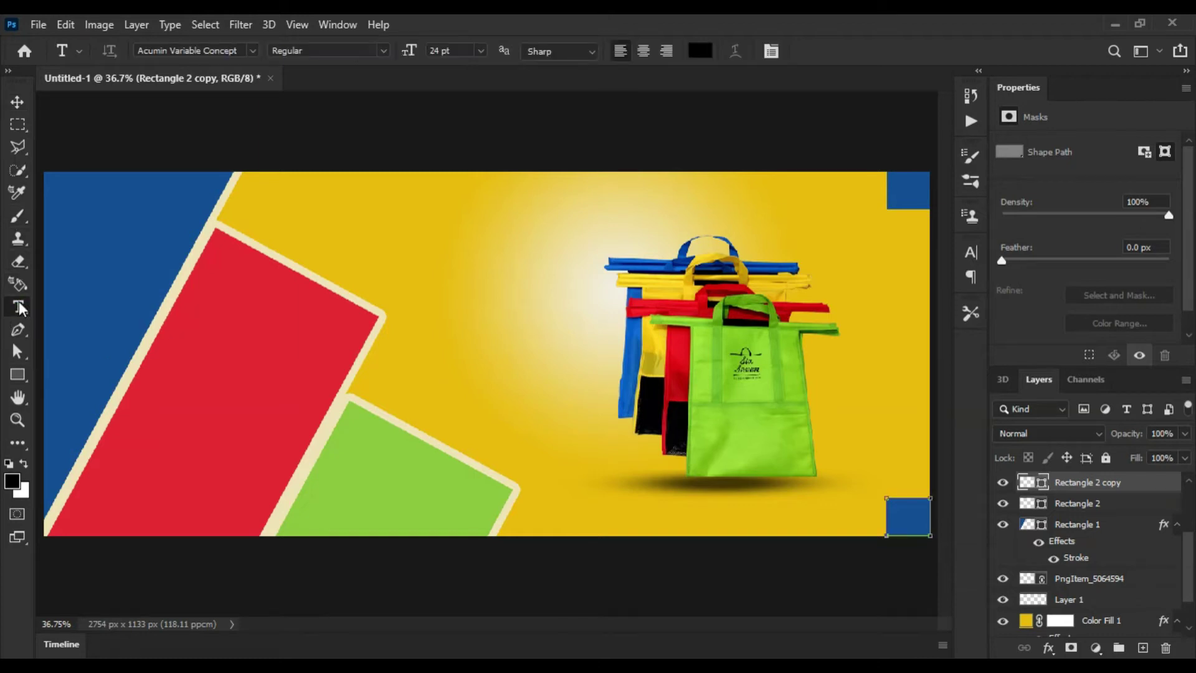
key(alt+Tab)
scroll(822, 411, up, 6)
drag(767, 343, 854, 344)
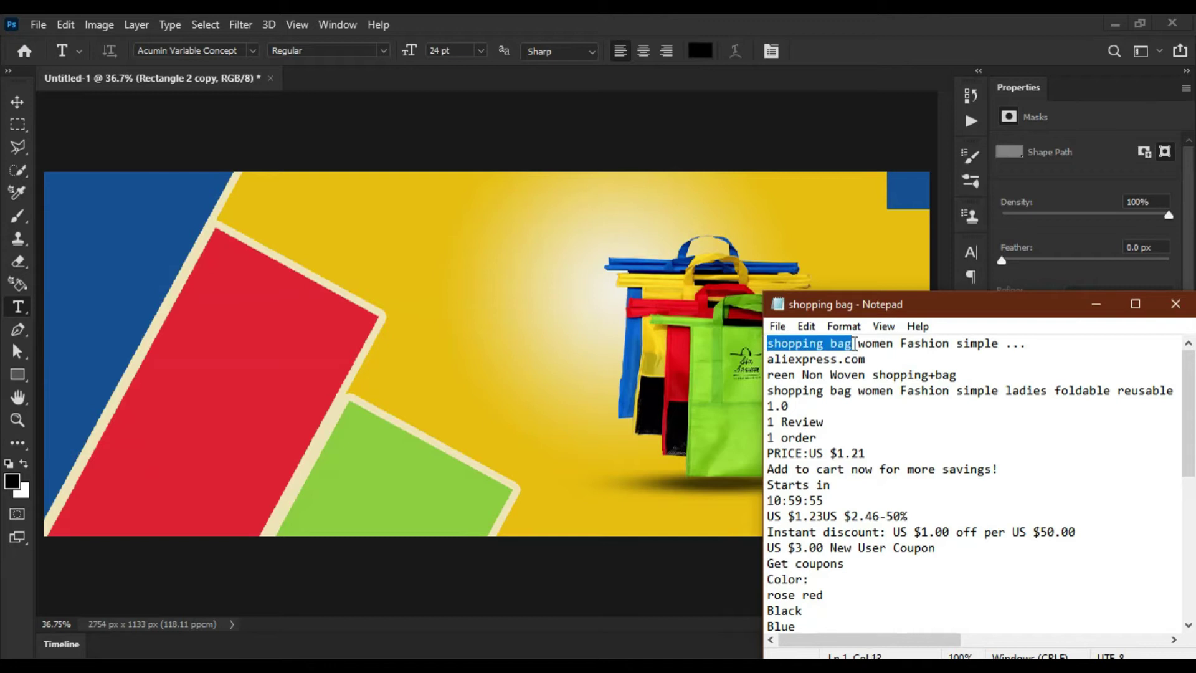
right_click(847, 350)
click(865, 397)
click(1096, 304)
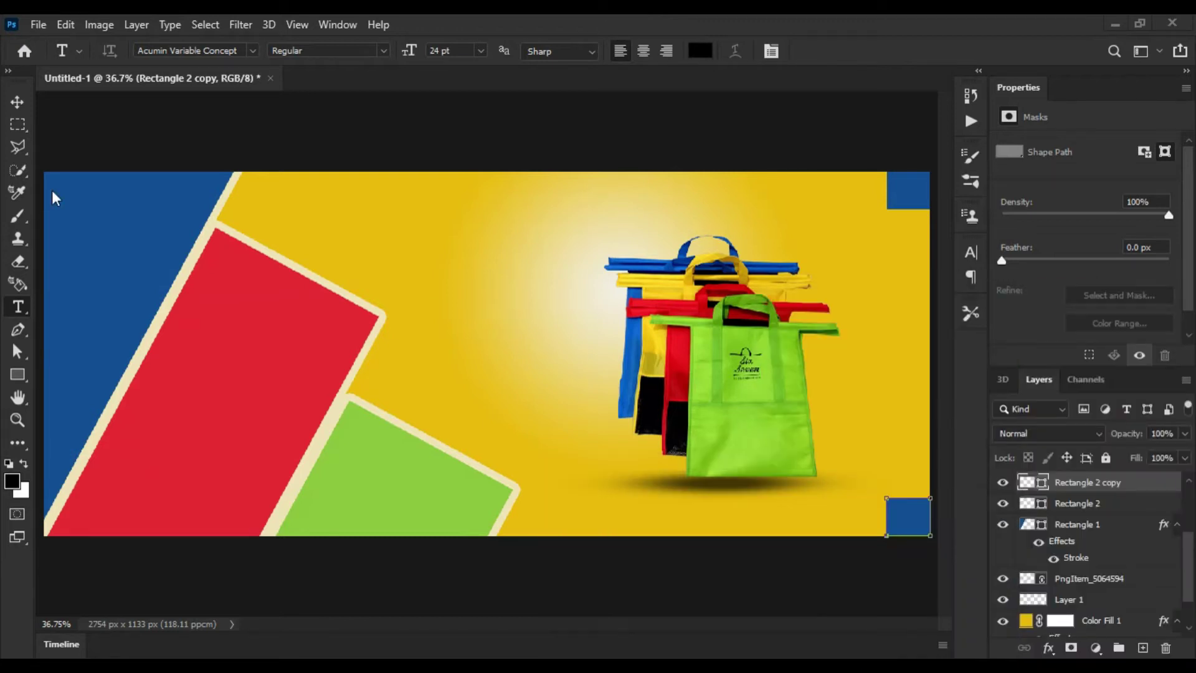
Paste 'shopping bag' as a new text layer near the banner's top-left
click(154, 227)
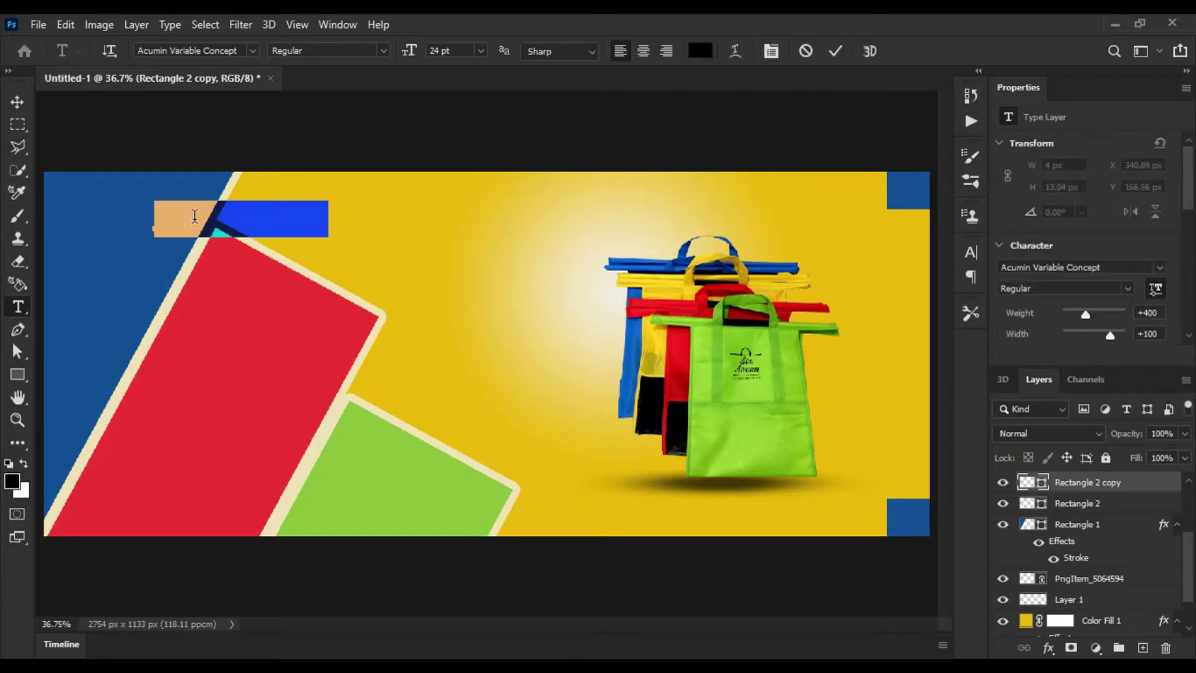
key(BackSpace)
right_click(157, 226)
click(187, 280)
click(835, 51)
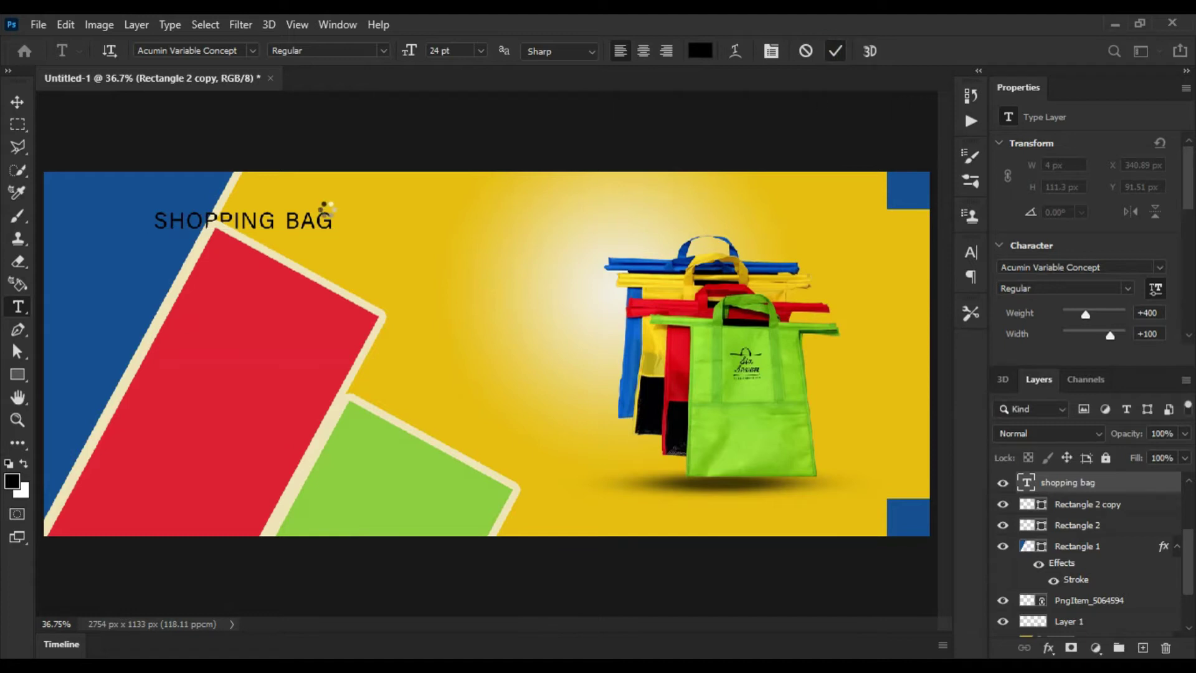
Scale the SHOPPING BAG headline to about 217% and place it top-left
key(ctrl+t)
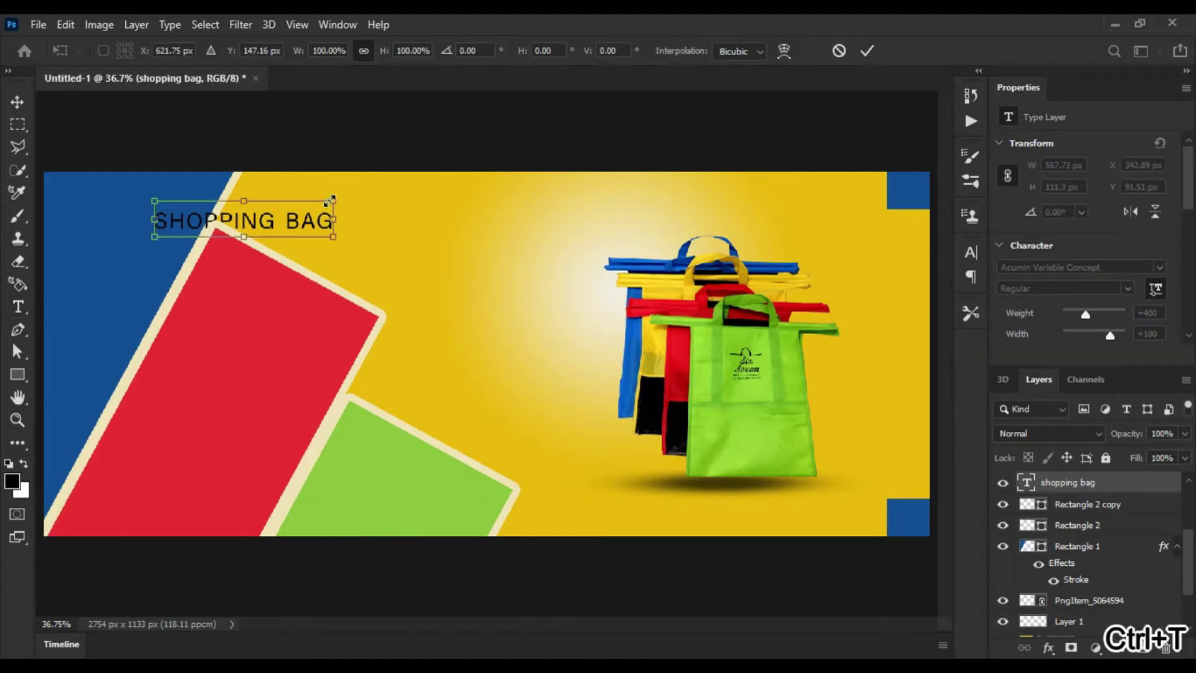
drag(330, 201, 543, 160)
mouse_move(358, 219)
mouse_down()
mouse_move(331, 232)
mouse_move(660, 172)
mouse_up()
key(ctrl+z)
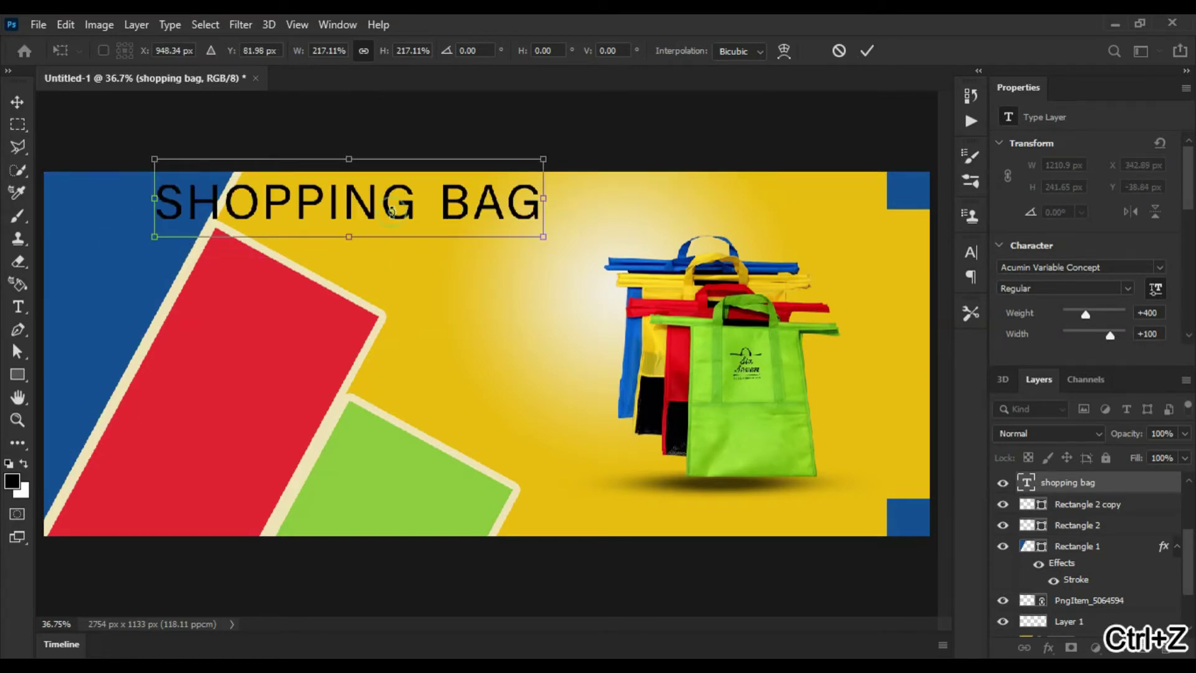
drag(347, 232, 290, 262)
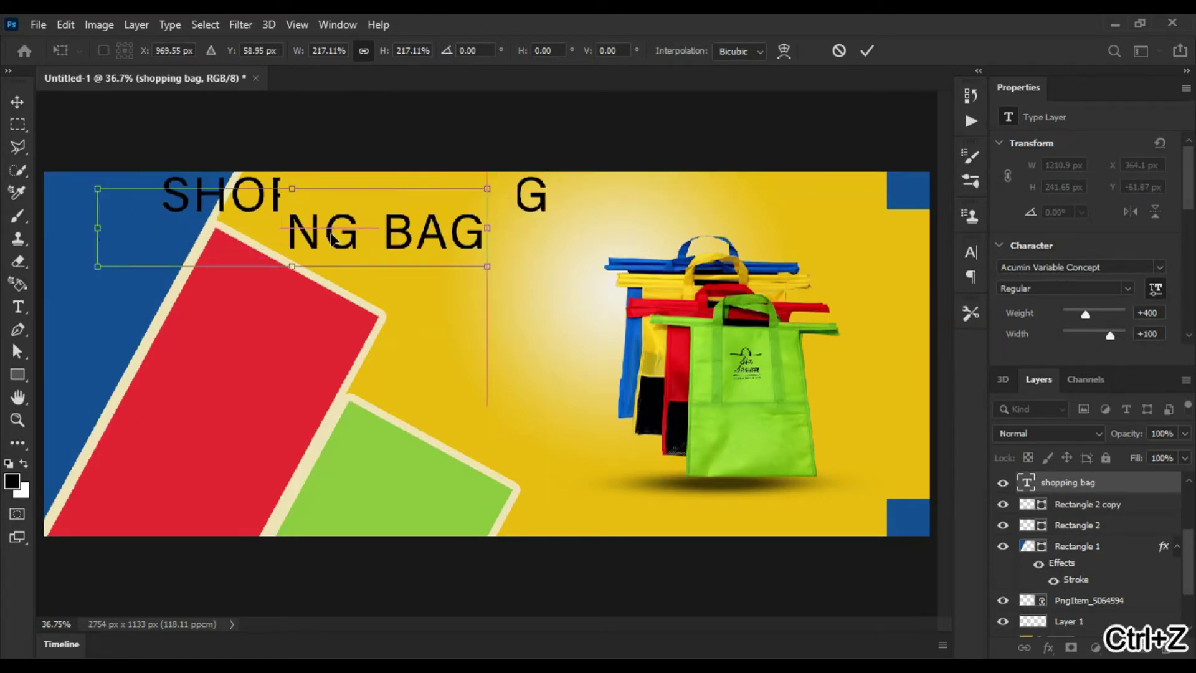
click(872, 56)
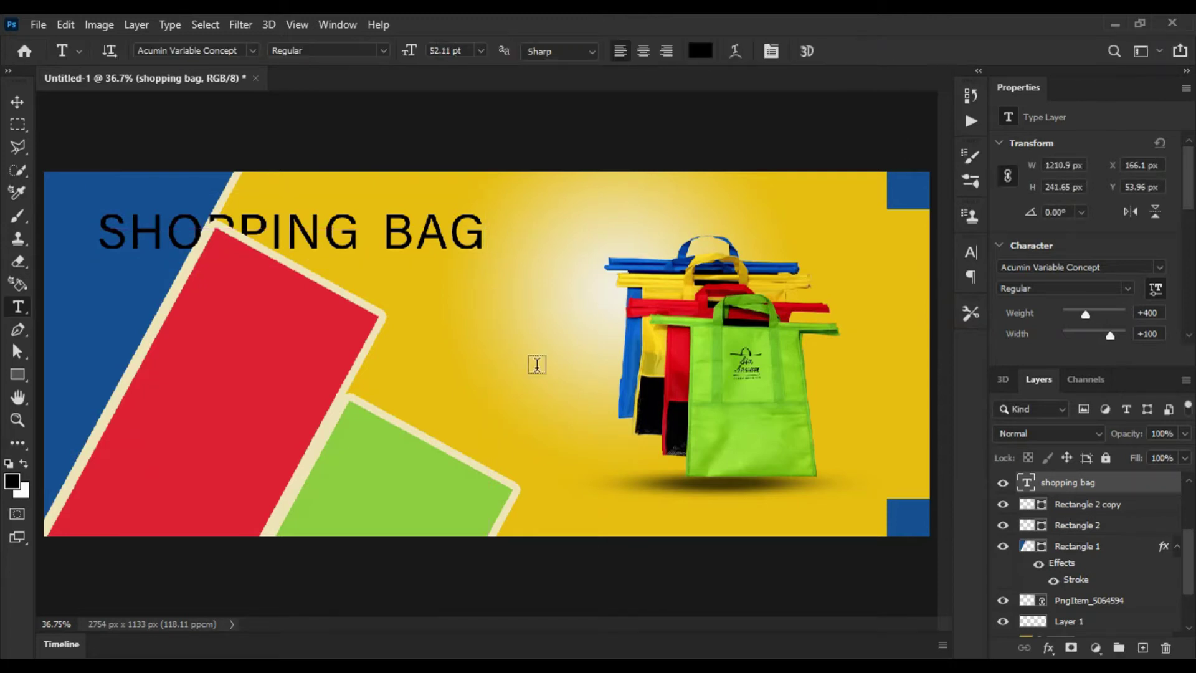
Color the headline pale cream, sampled from the banner's border
scroll(1165, 544, up, 2)
mouse_move(1159, 590)
mouse_down()
mouse_move(1157, 480)
mouse_move(1178, 494)
mouse_up()
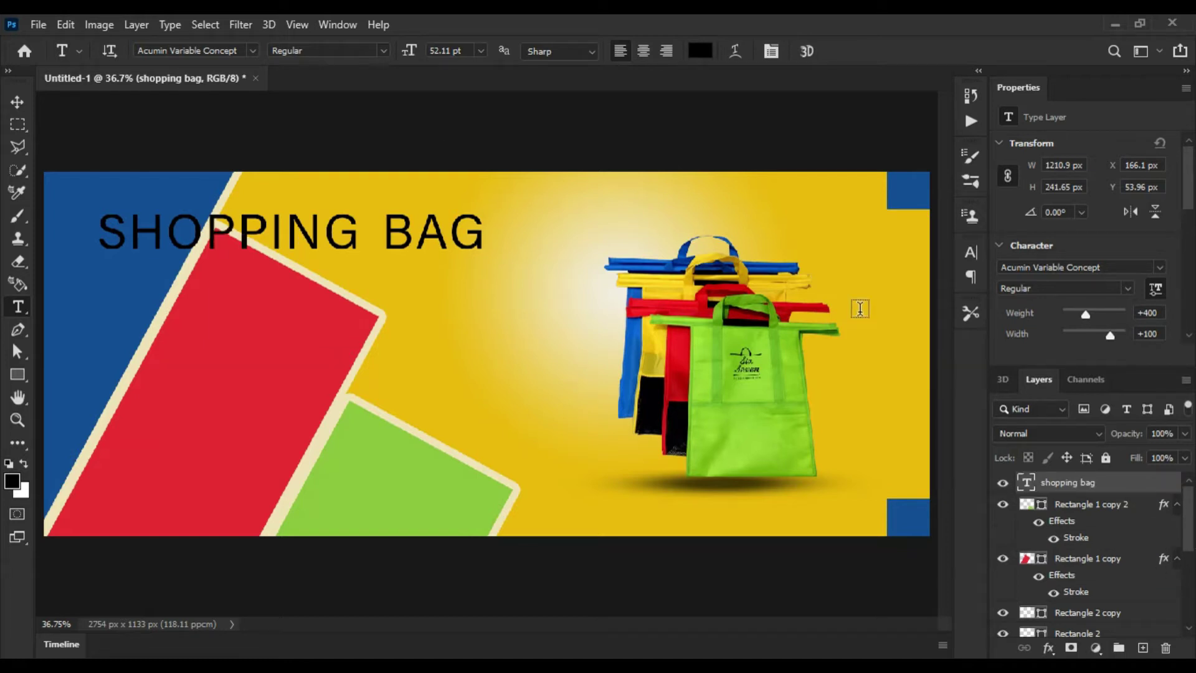
click(972, 252)
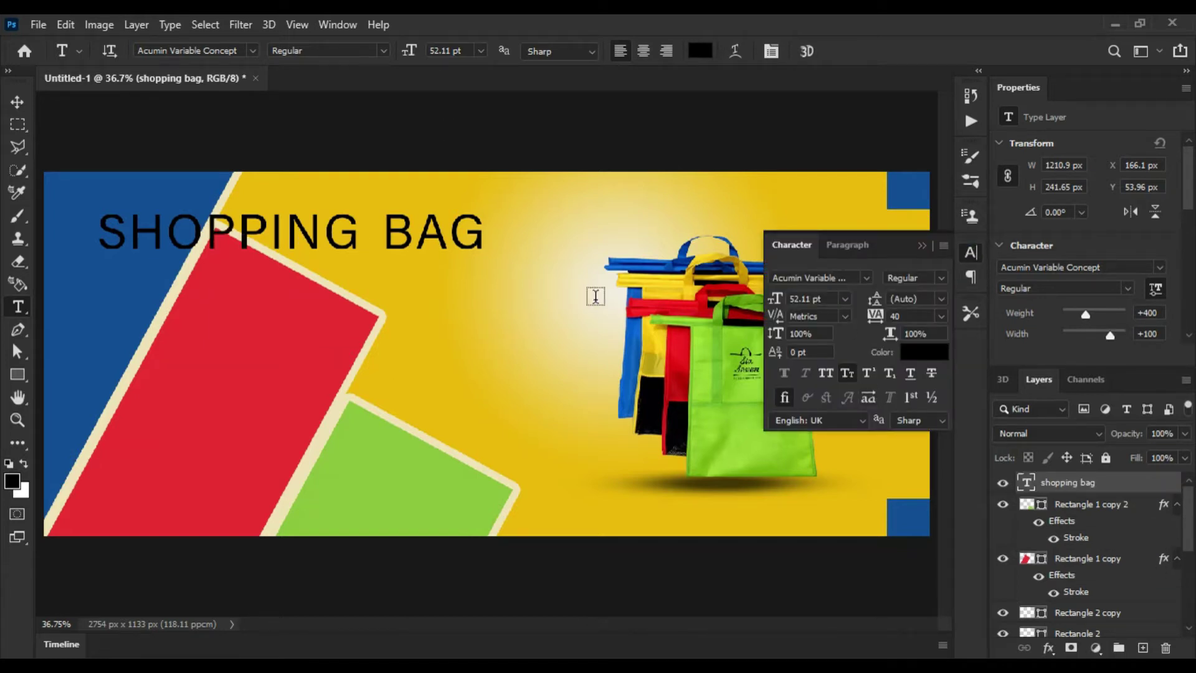
click(921, 352)
drag(761, 393, 713, 283)
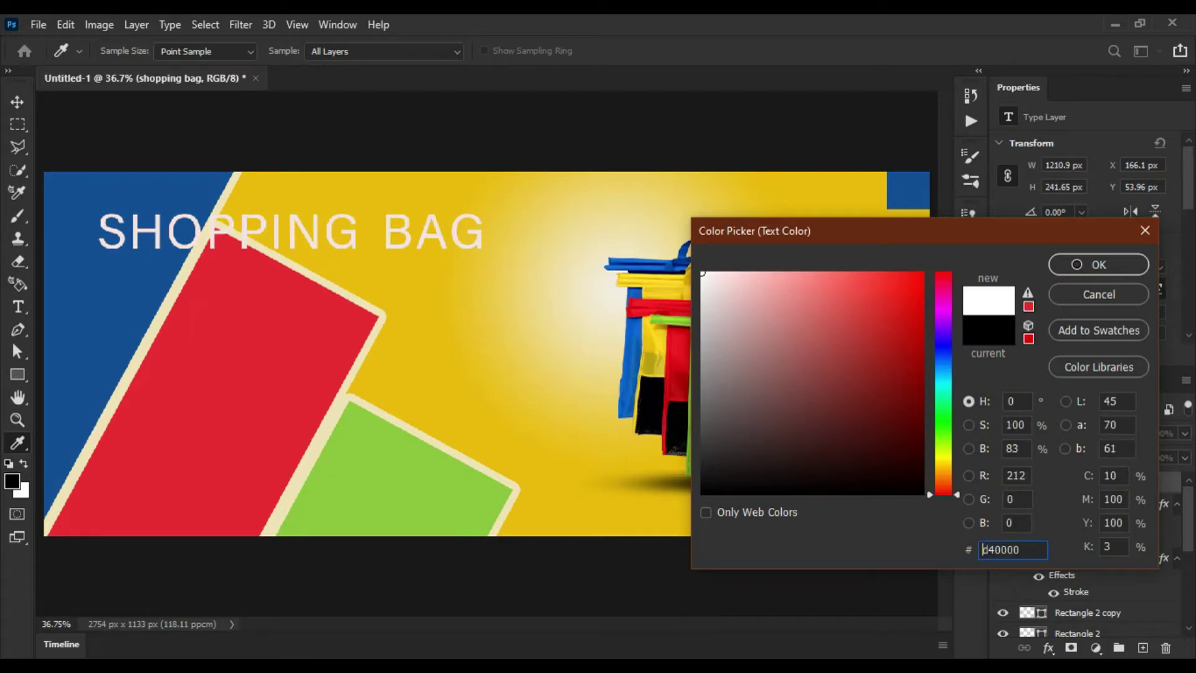
click(176, 309)
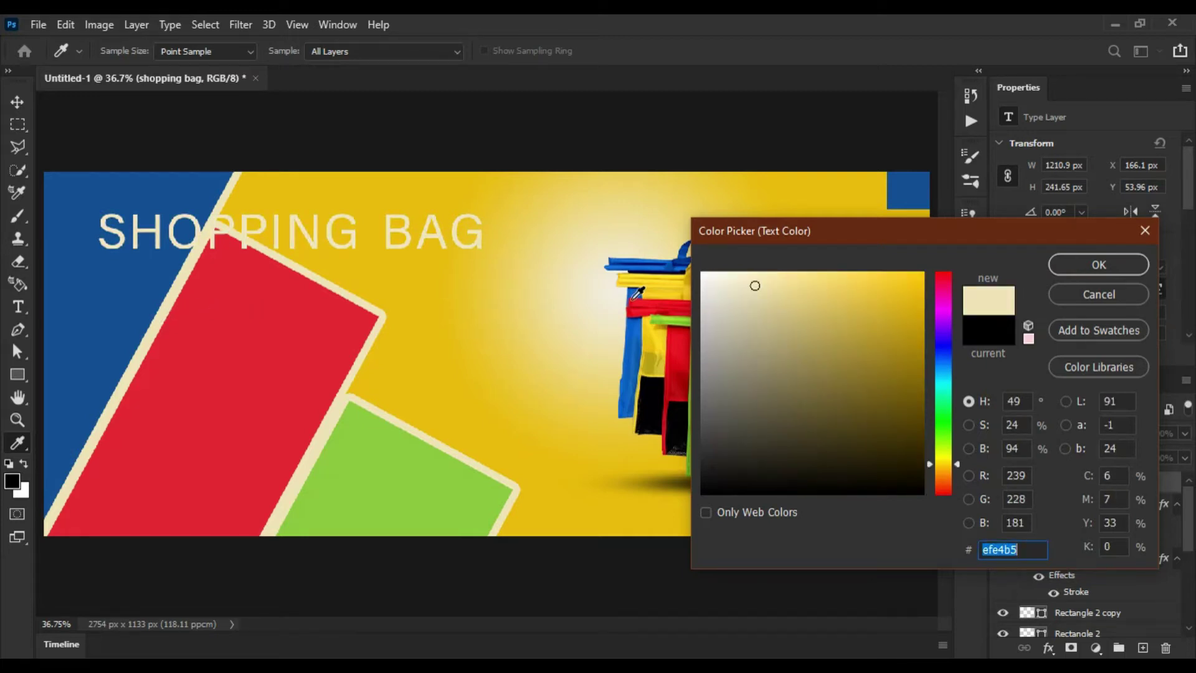
drag(752, 284, 744, 285)
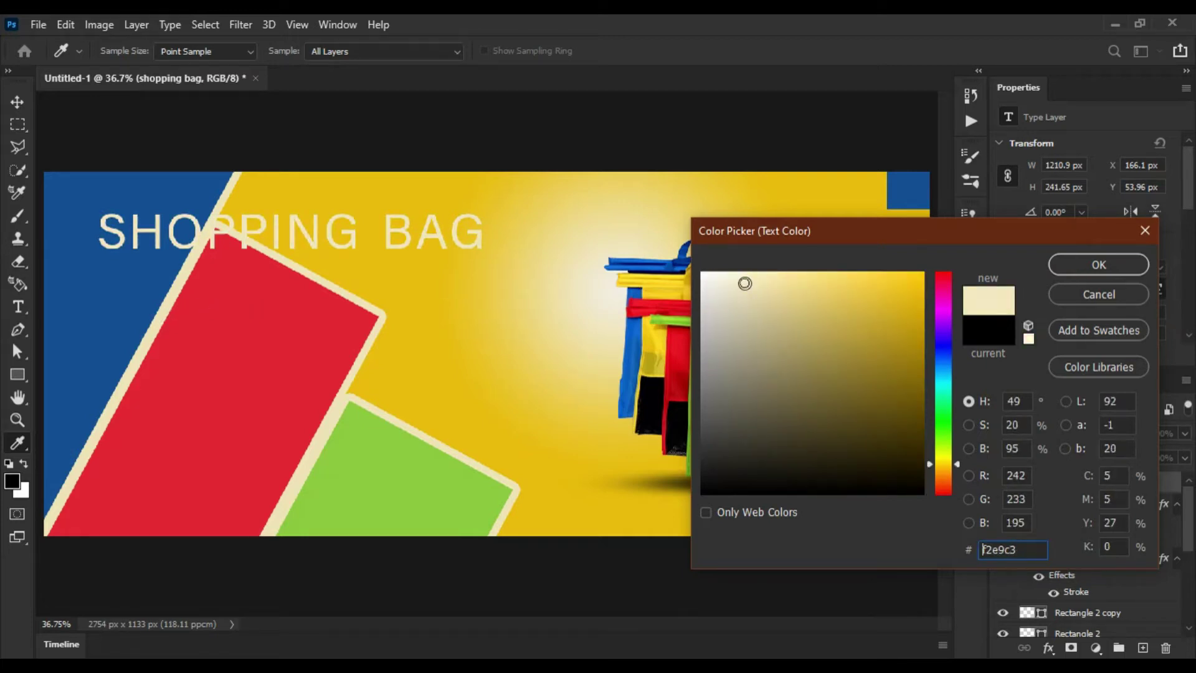
click(1096, 266)
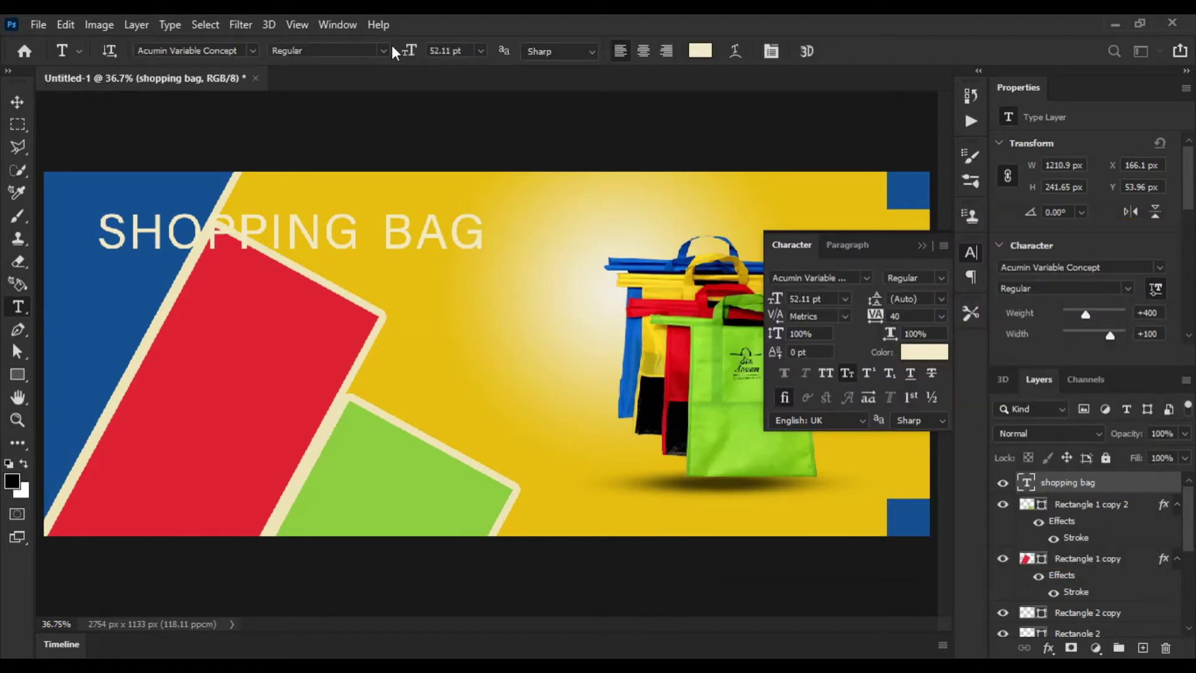
Set the headline font to SemiCondensed Medium, then Calibri
click(382, 50)
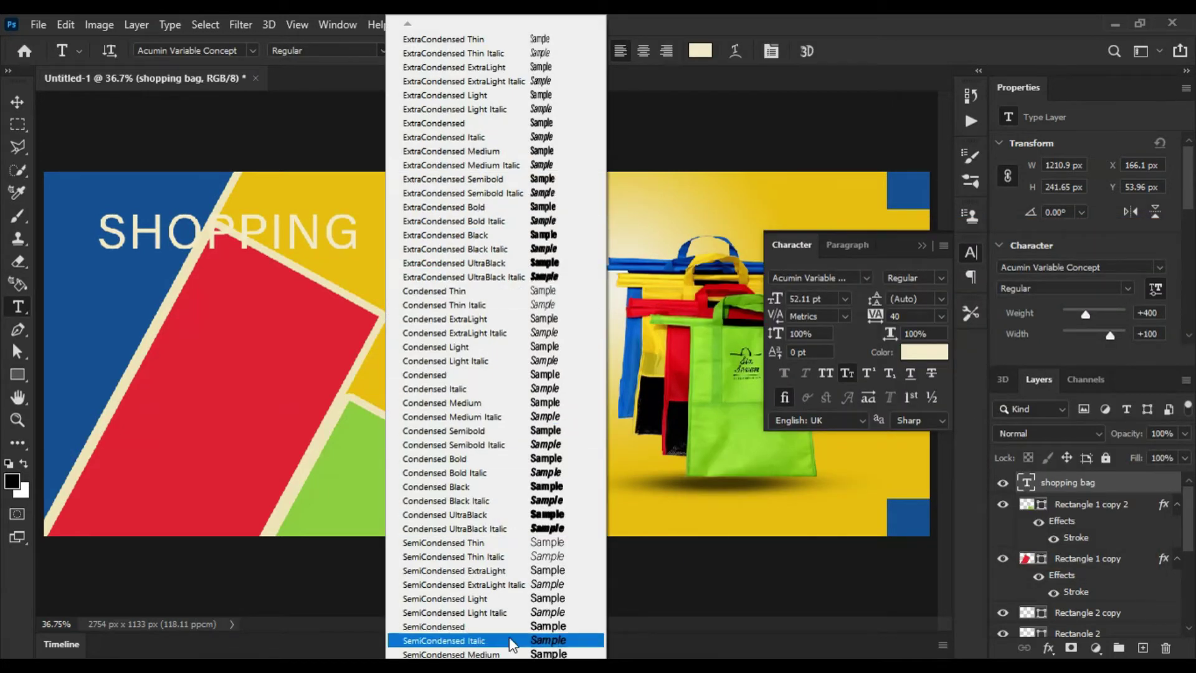
click(918, 267)
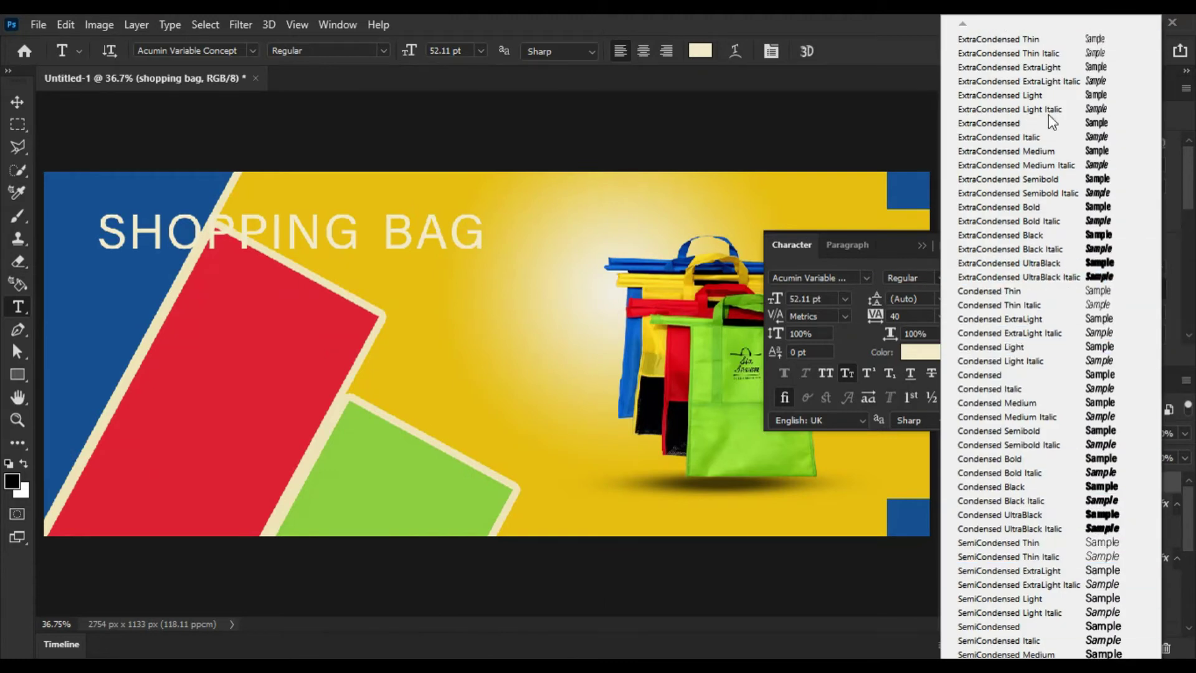
click(1022, 654)
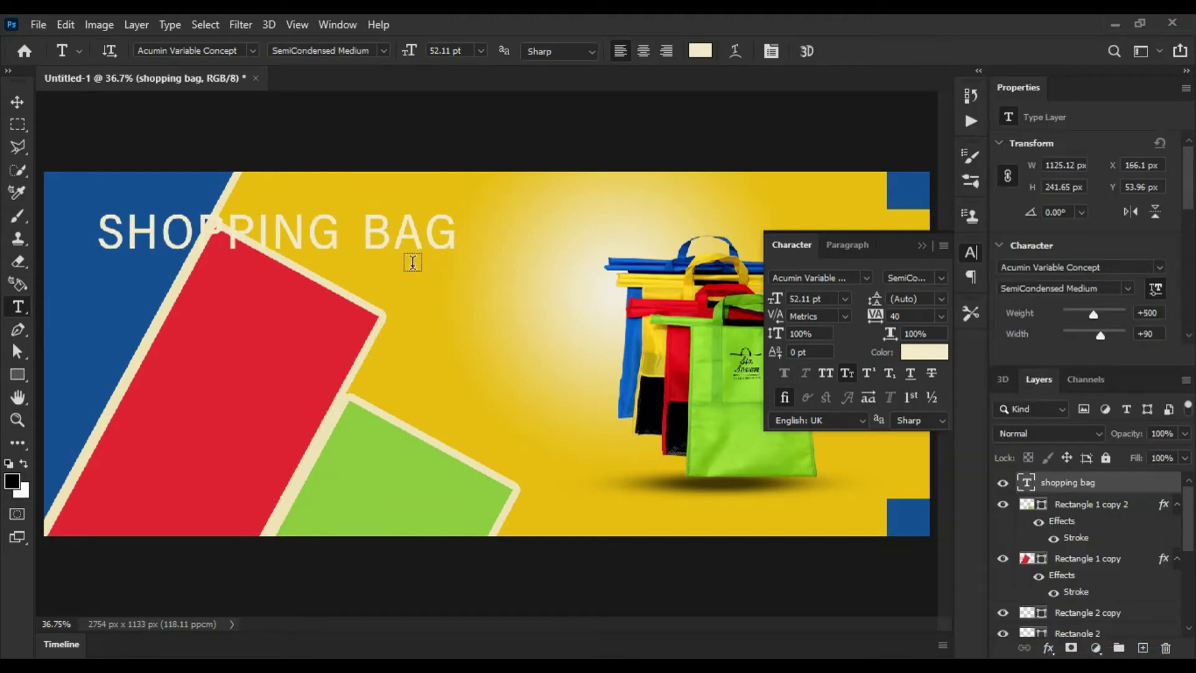
click(866, 278)
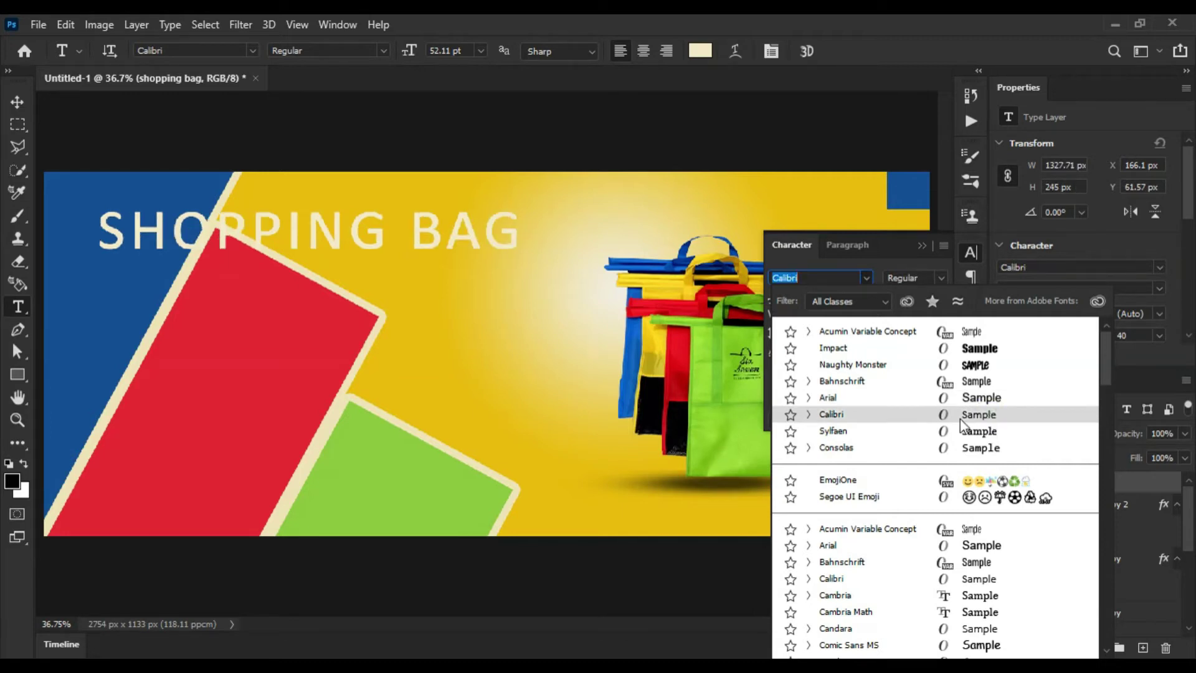
click(1003, 411)
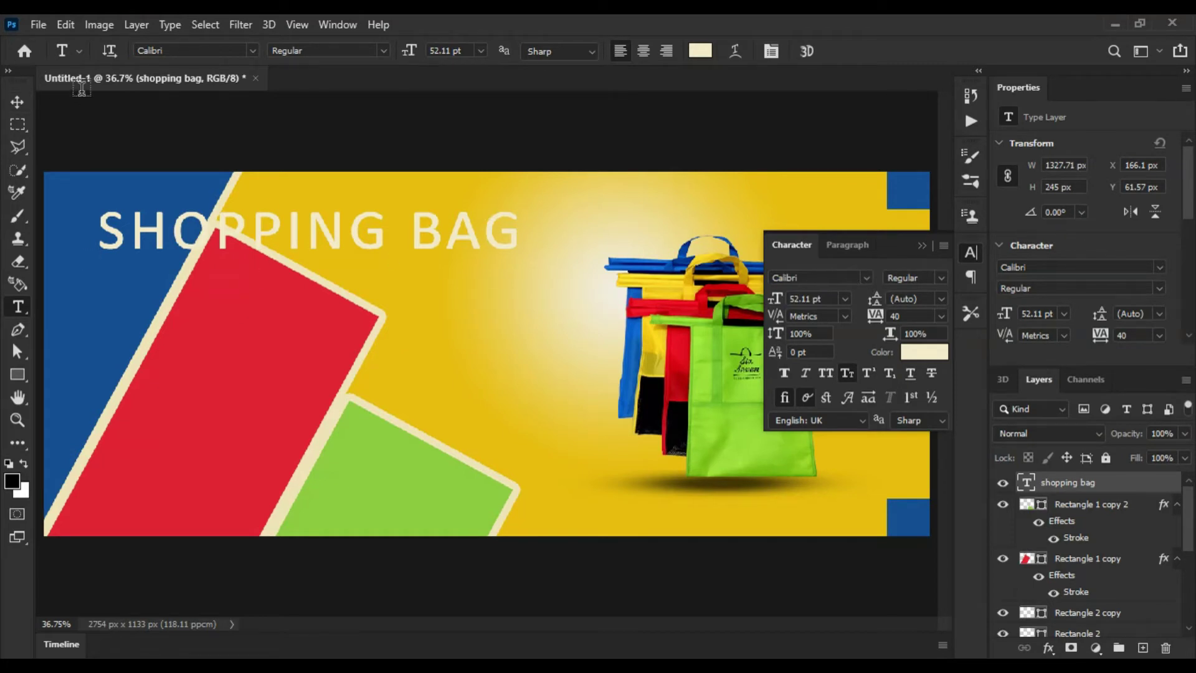
click(17, 101)
Nudge the headline slightly and start a new text line beneath it
mouse_move(122, 238)
mouse_down()
mouse_move(118, 255)
mouse_move(110, 237)
mouse_up()
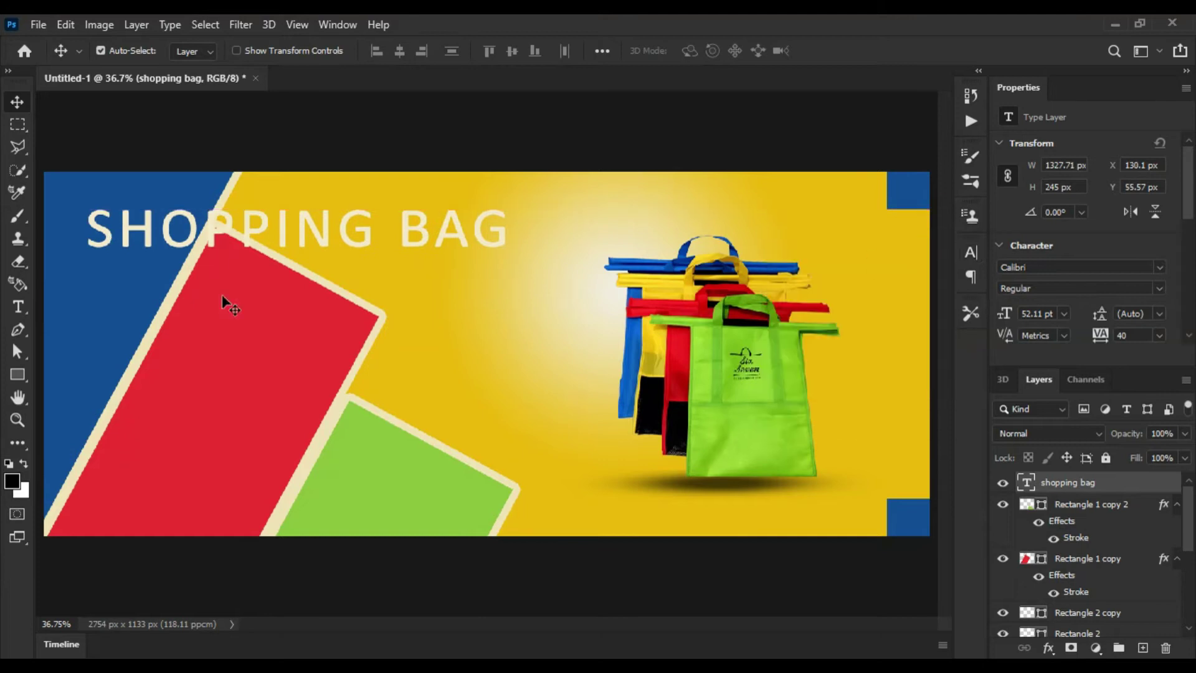
click(18, 306)
click(91, 285)
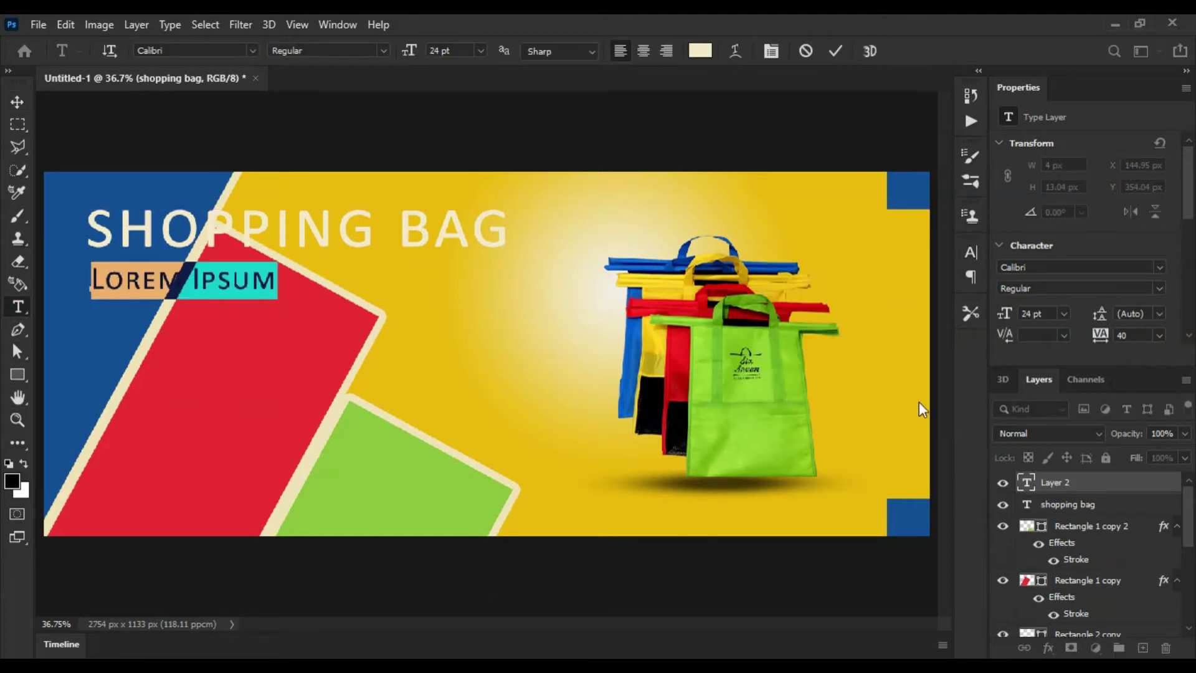
key(Delete)
Paste 'Non Woven' from Notepad below the headline and scale it to about 149%
click(391, 657)
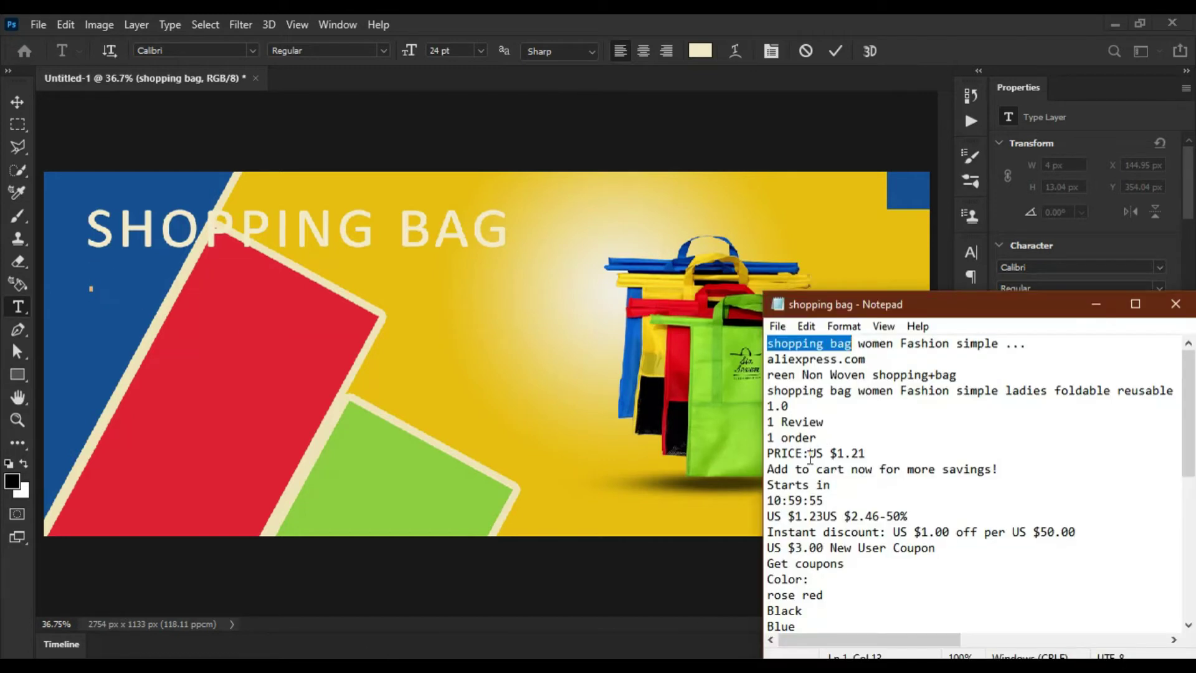
drag(803, 374, 875, 375)
right_click(860, 374)
click(884, 407)
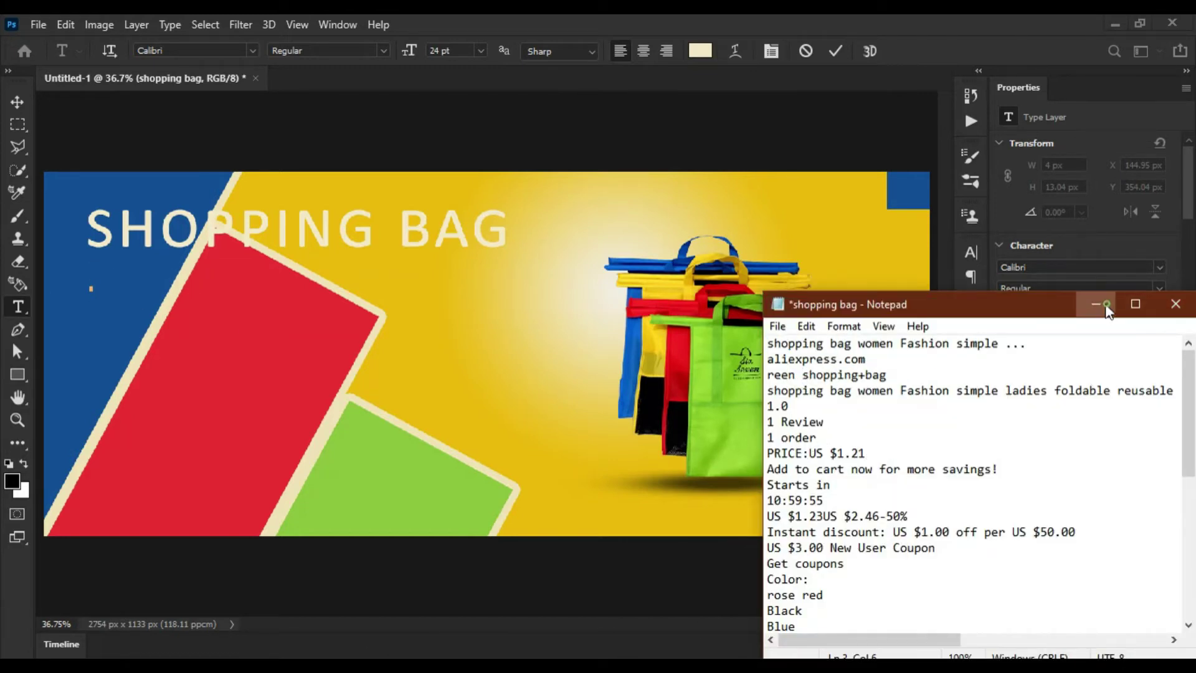
click(1096, 304)
right_click(99, 283)
click(130, 341)
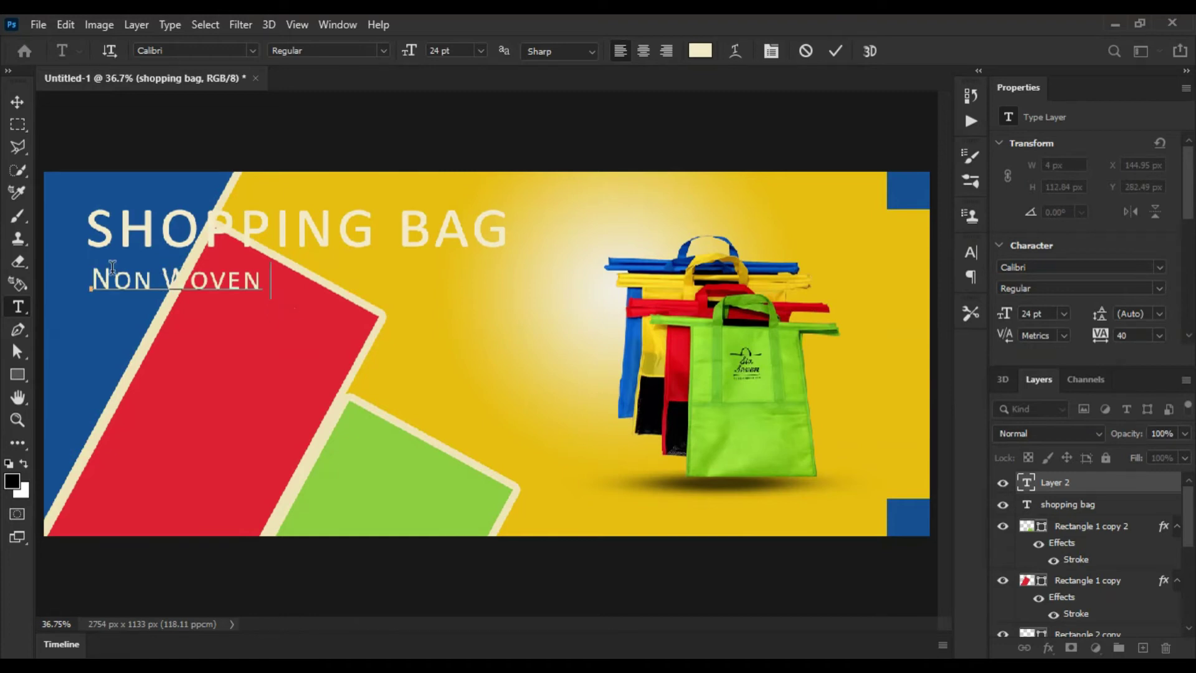
click(835, 51)
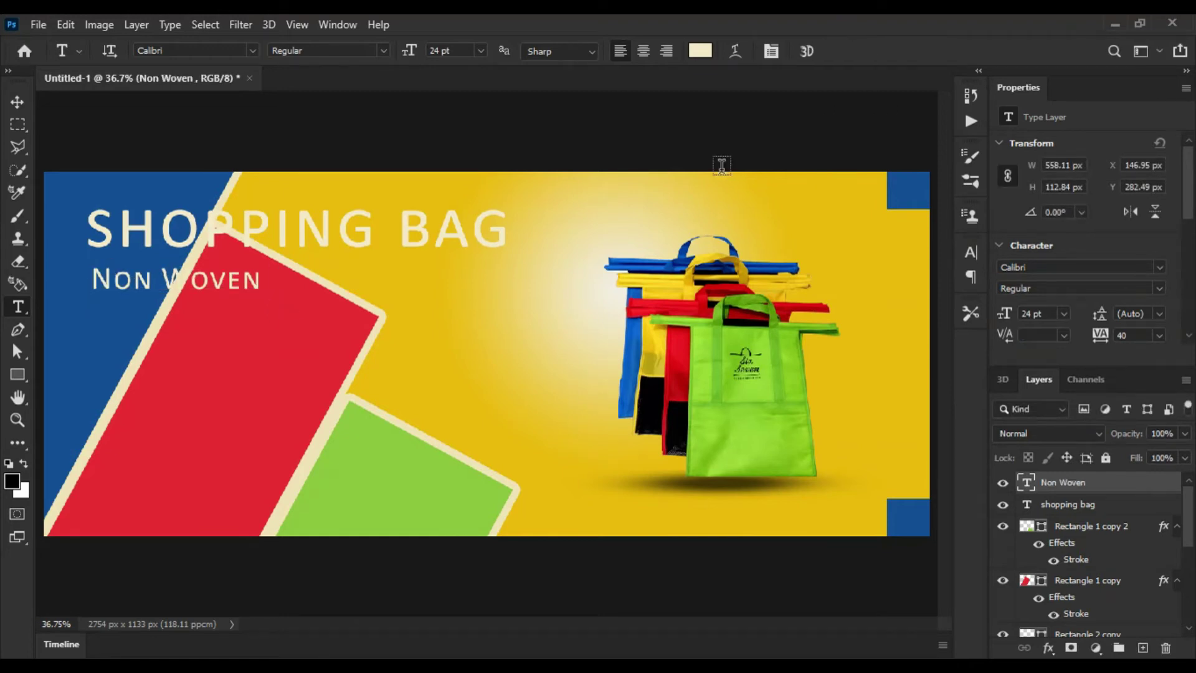
key(ctrl+t)
mouse_move(276, 257)
mouse_down()
mouse_move(347, 245)
mouse_move(356, 256)
mouse_up()
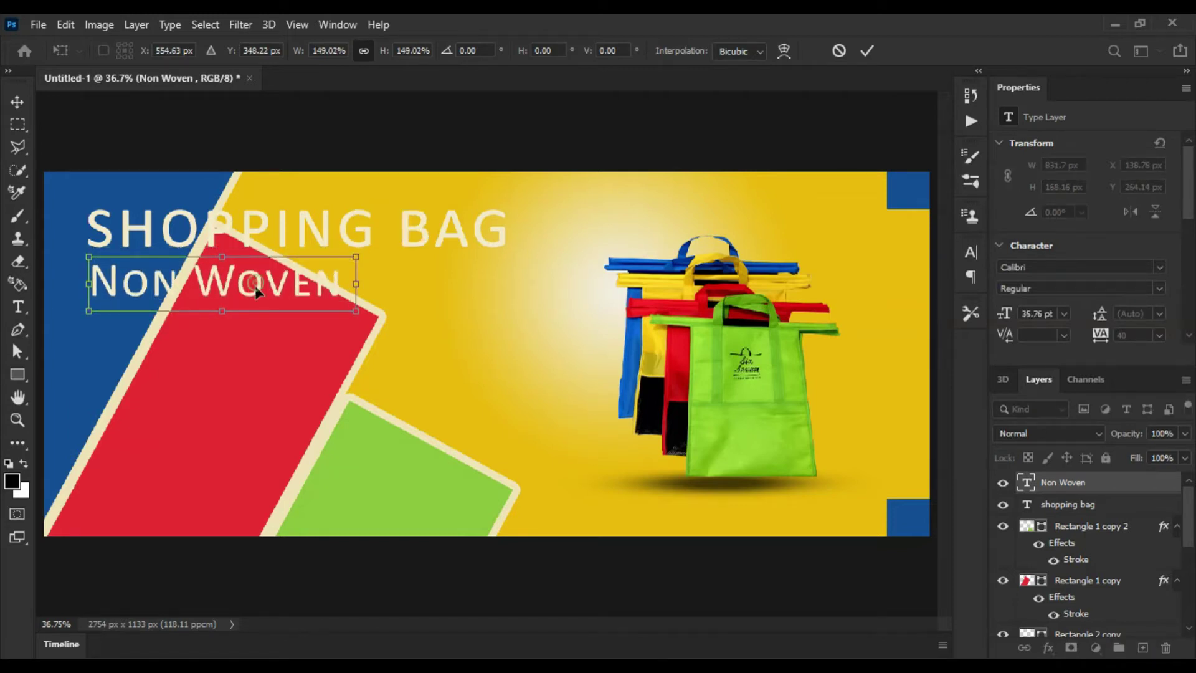
Draw a thin cream bar (459×6 px) with the Rectangle Tool
click(868, 50)
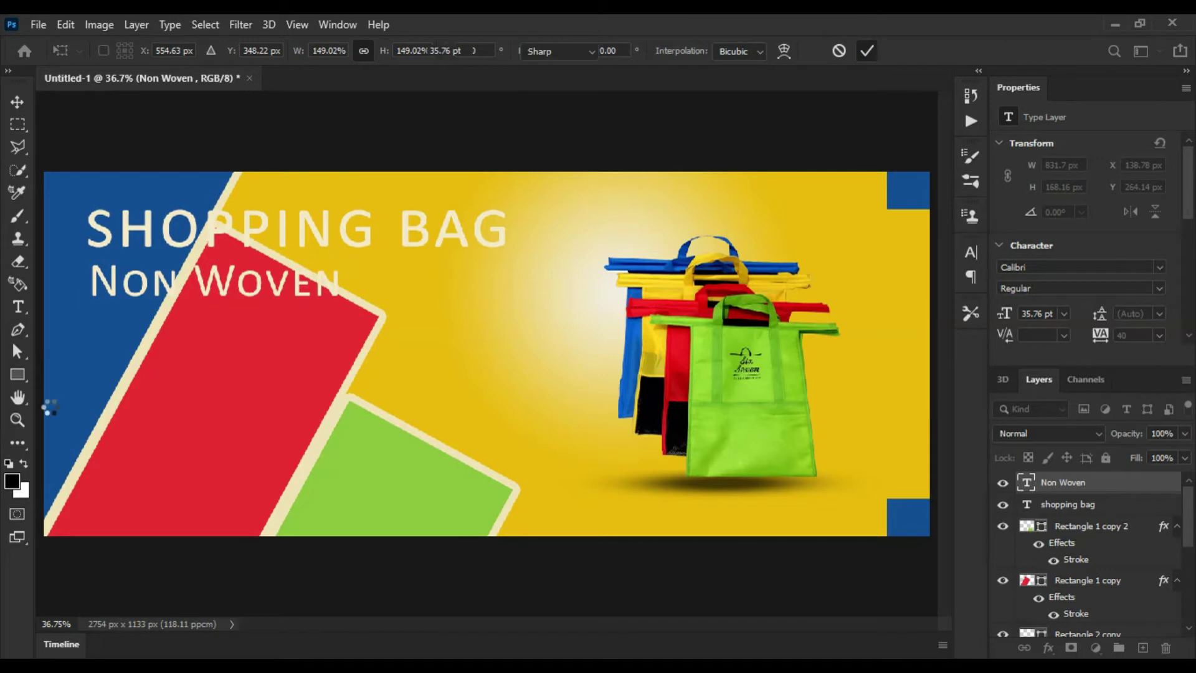
right_click(16, 377)
click(115, 374)
drag(436, 351, 584, 351)
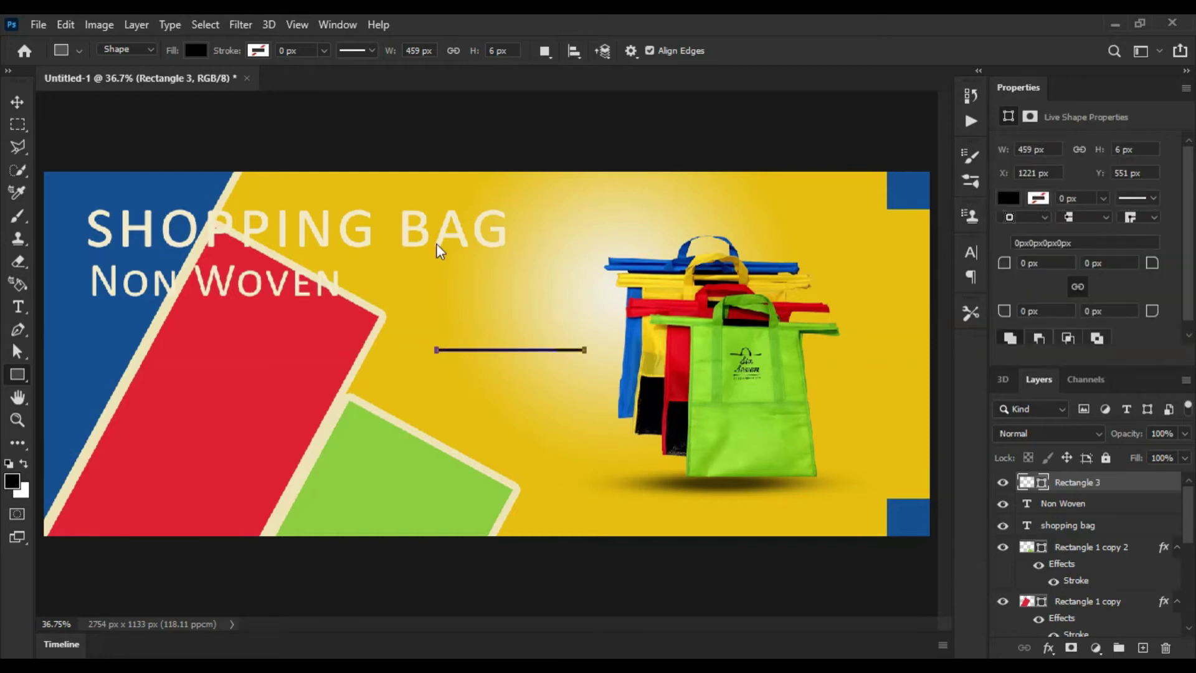
click(1008, 199)
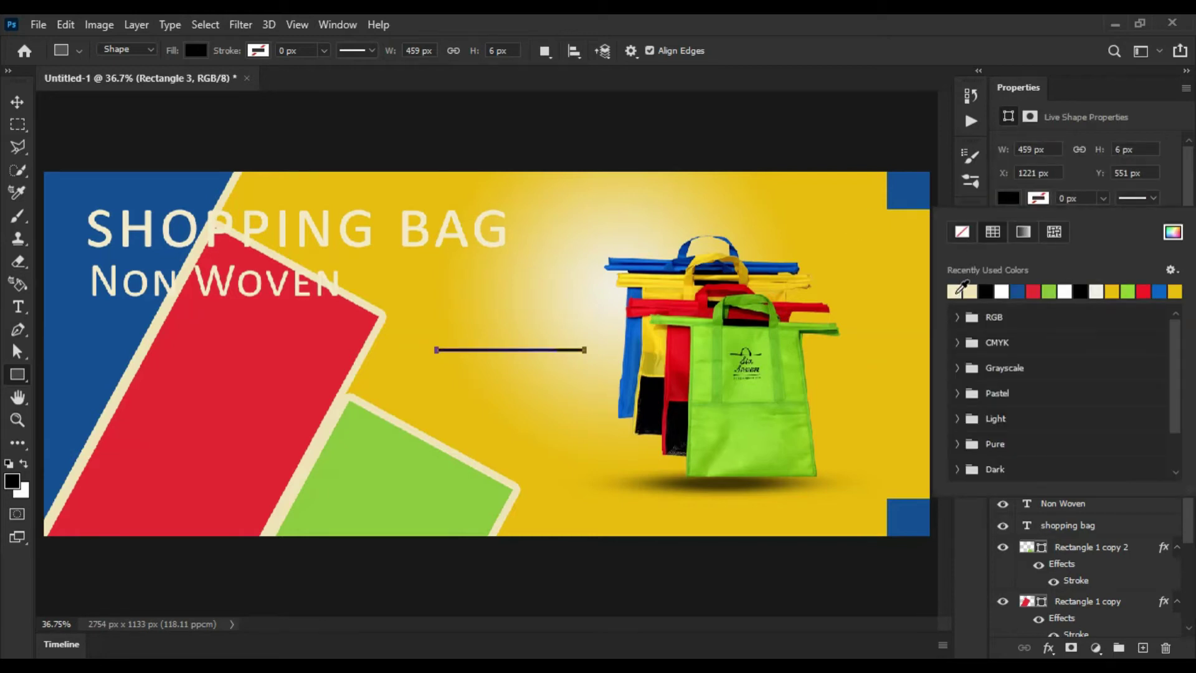
click(962, 288)
key(Escape)
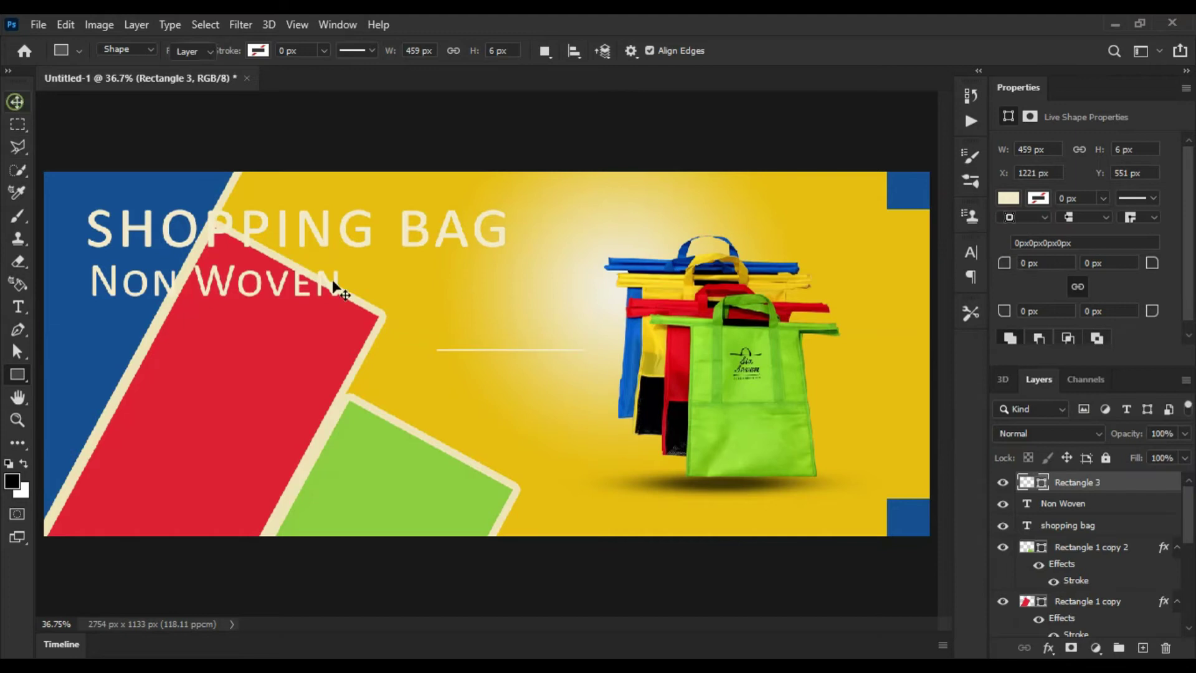
Move the cream line between SHOPPING BAG and Non Woven
key(v)
mouse_move(430, 353)
mouse_down()
mouse_move(114, 260)
mouse_move(114, 250)
mouse_move(115, 293)
mouse_up()
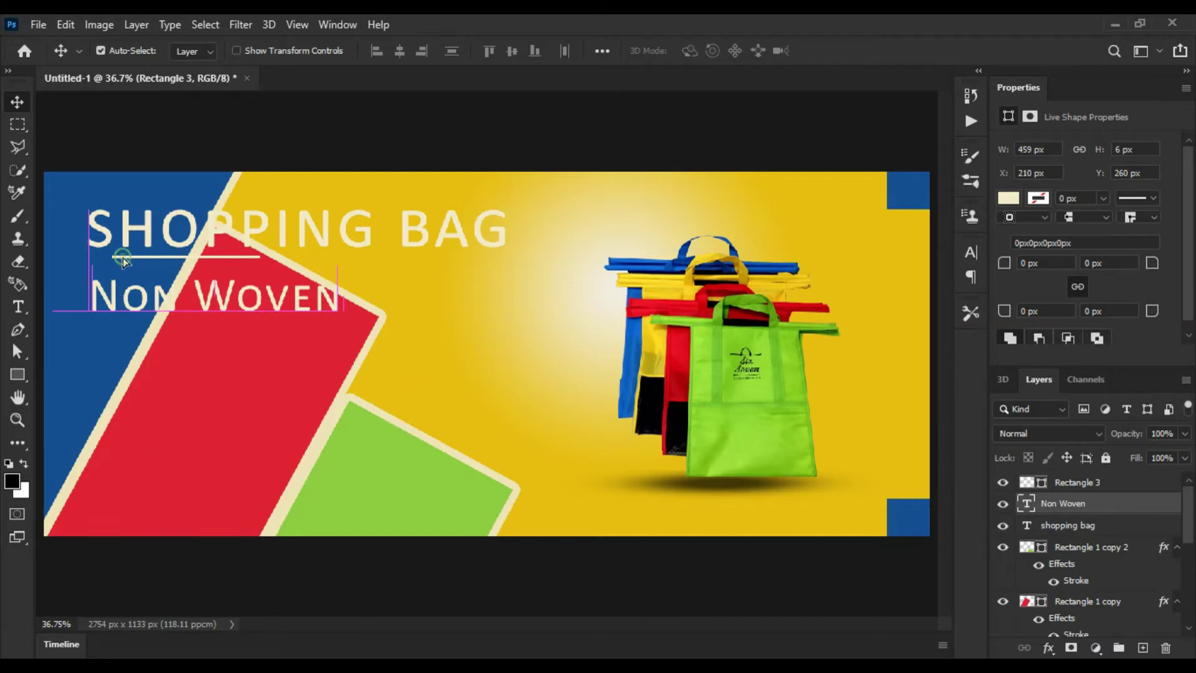
drag(123, 264, 124, 271)
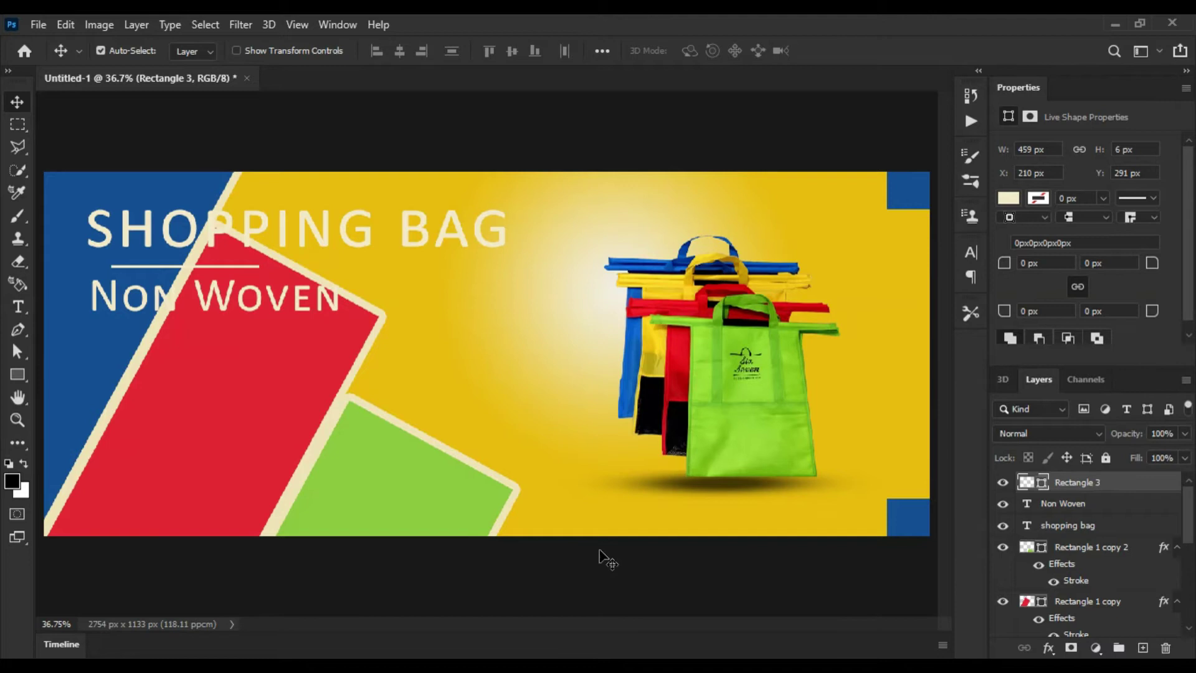
Enable an Outer Glow on the SHOPPING BAG layer, using a blue sampled from the banner
click(122, 233)
right_click(1112, 534)
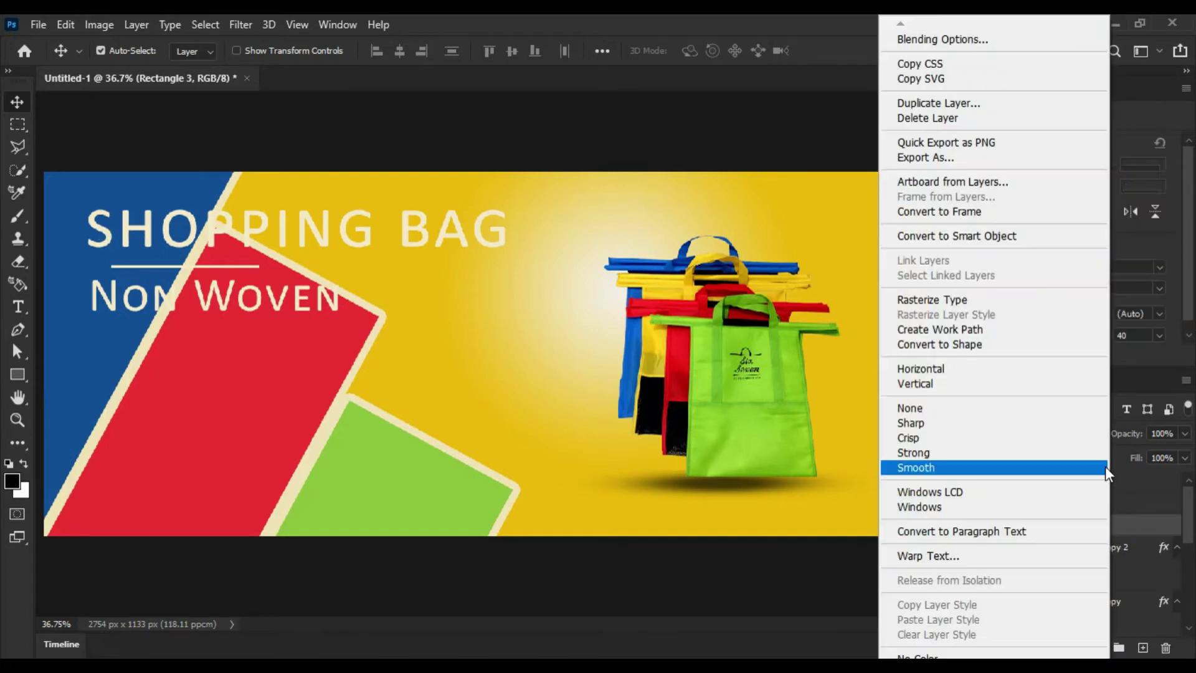
click(972, 39)
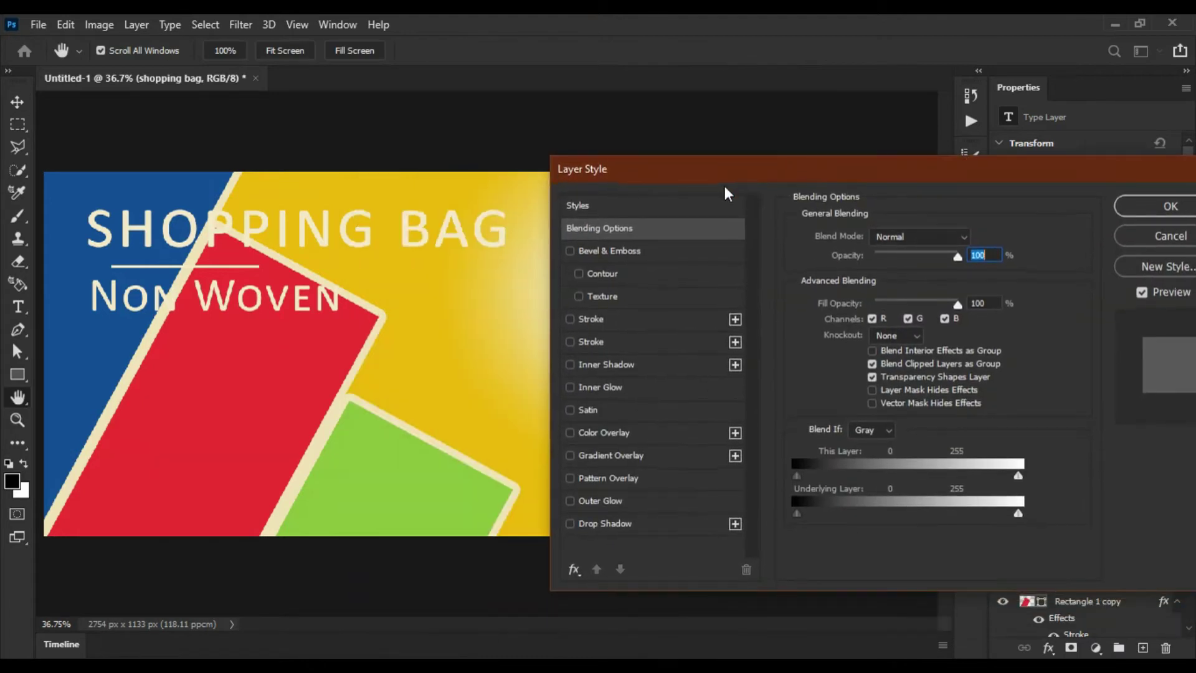
click(569, 501)
drag(727, 165, 757, 169)
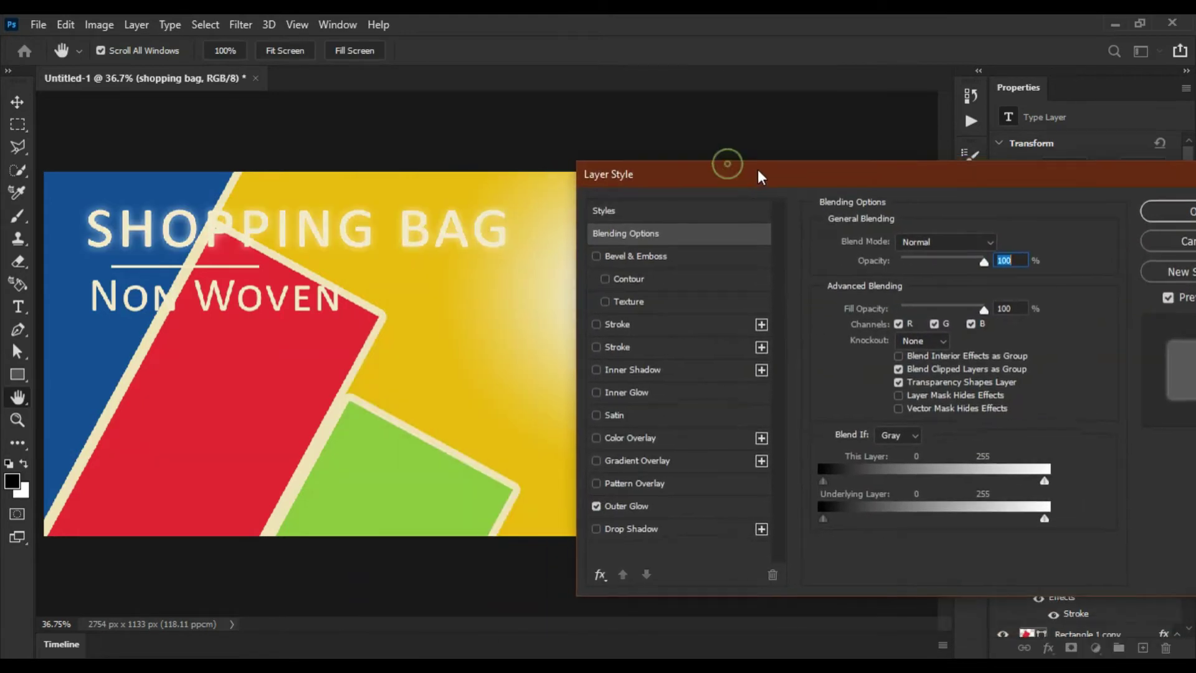
click(712, 507)
click(866, 303)
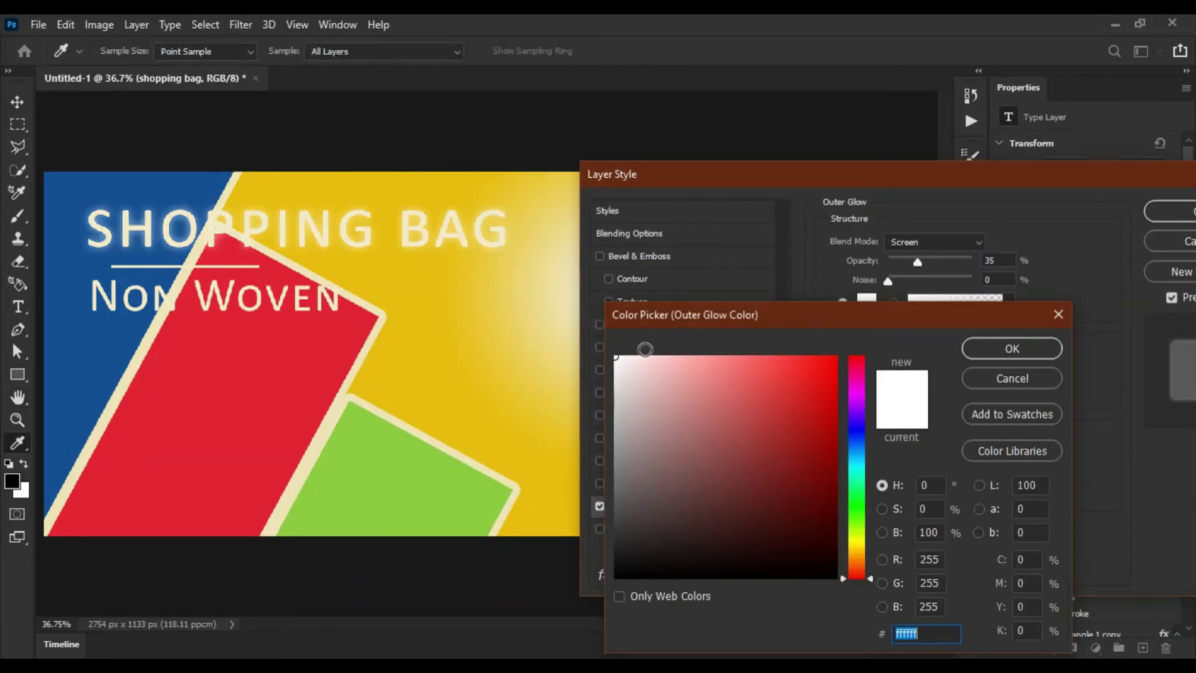
click(62, 312)
click(1021, 346)
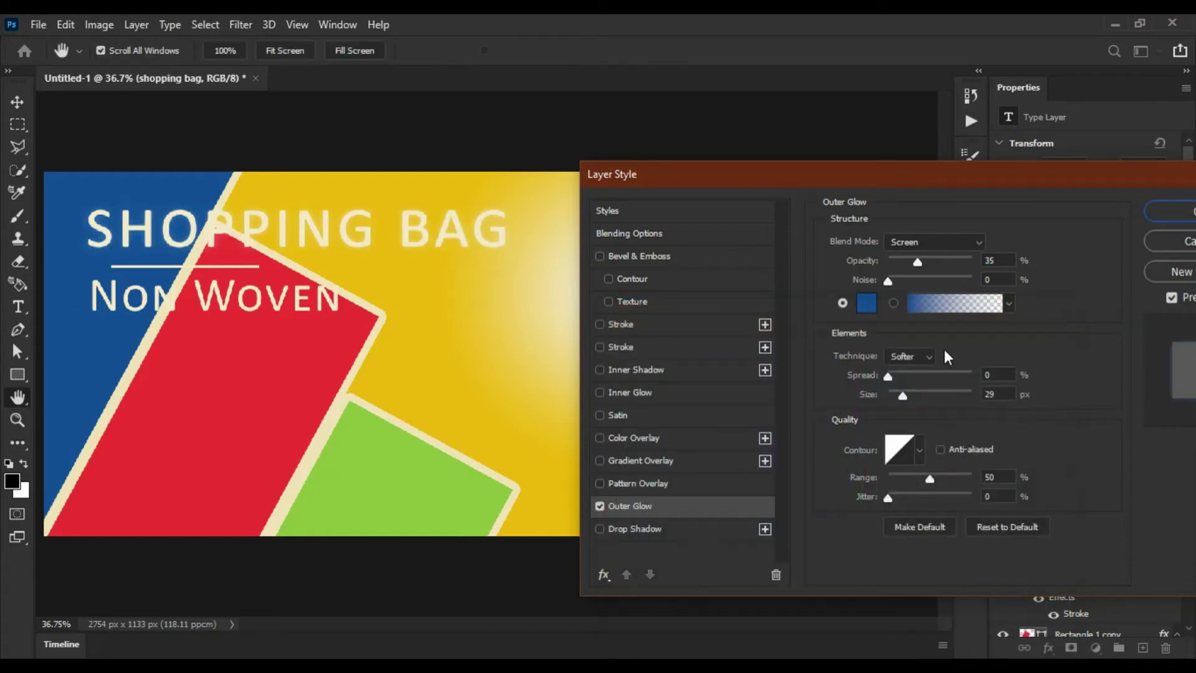
Experiment with the glow's opacity, size, noise, jitter and spread
mouse_move(893, 376)
mouse_down()
mouse_move(912, 377)
mouse_move(919, 404)
mouse_up()
drag(917, 262, 933, 260)
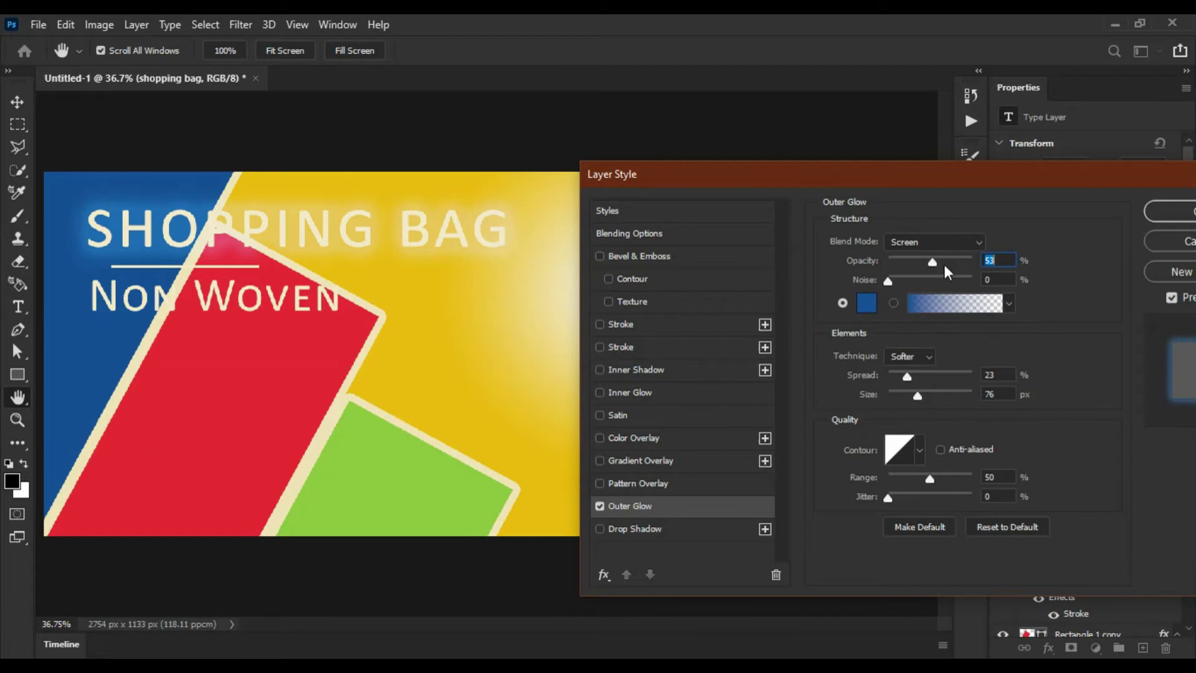
click(915, 259)
mouse_move(918, 396)
mouse_down()
mouse_move(941, 398)
mouse_move(926, 392)
mouse_move(928, 368)
mouse_up()
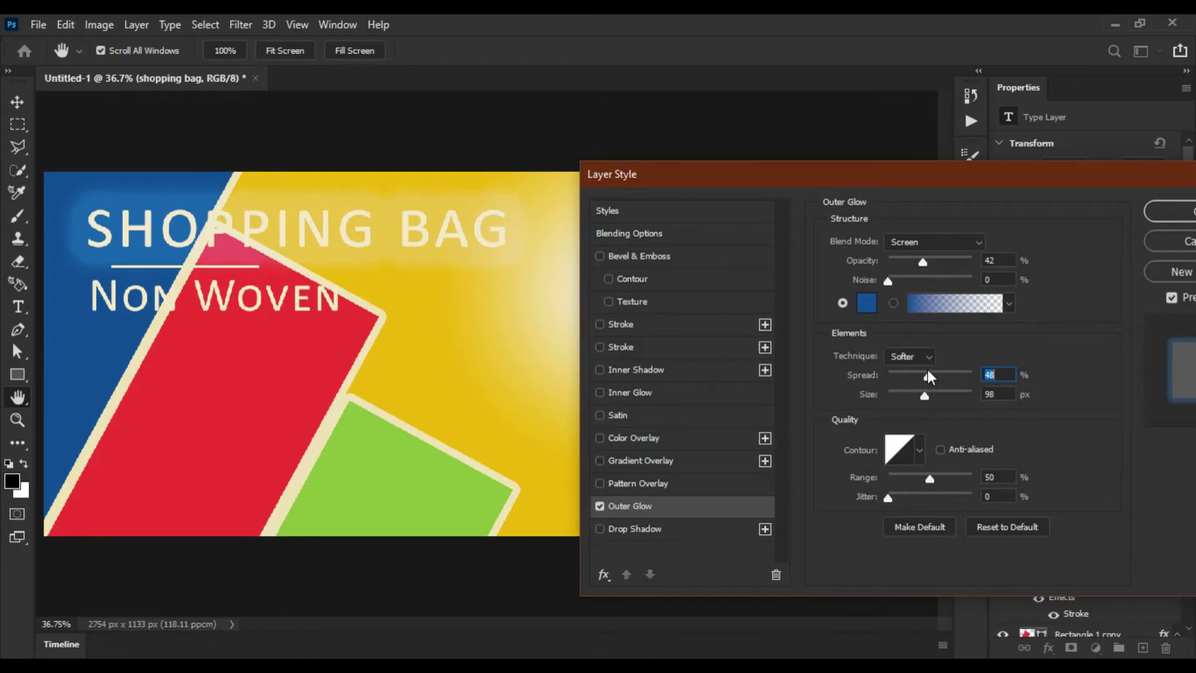
drag(891, 279, 903, 278)
click(911, 393)
drag(911, 498, 887, 498)
mouse_move(927, 375)
mouse_down()
mouse_move(952, 394)
mouse_move(925, 394)
mouse_up()
Make the glow a solid blue colour in Normal blend mode
click(842, 303)
click(935, 242)
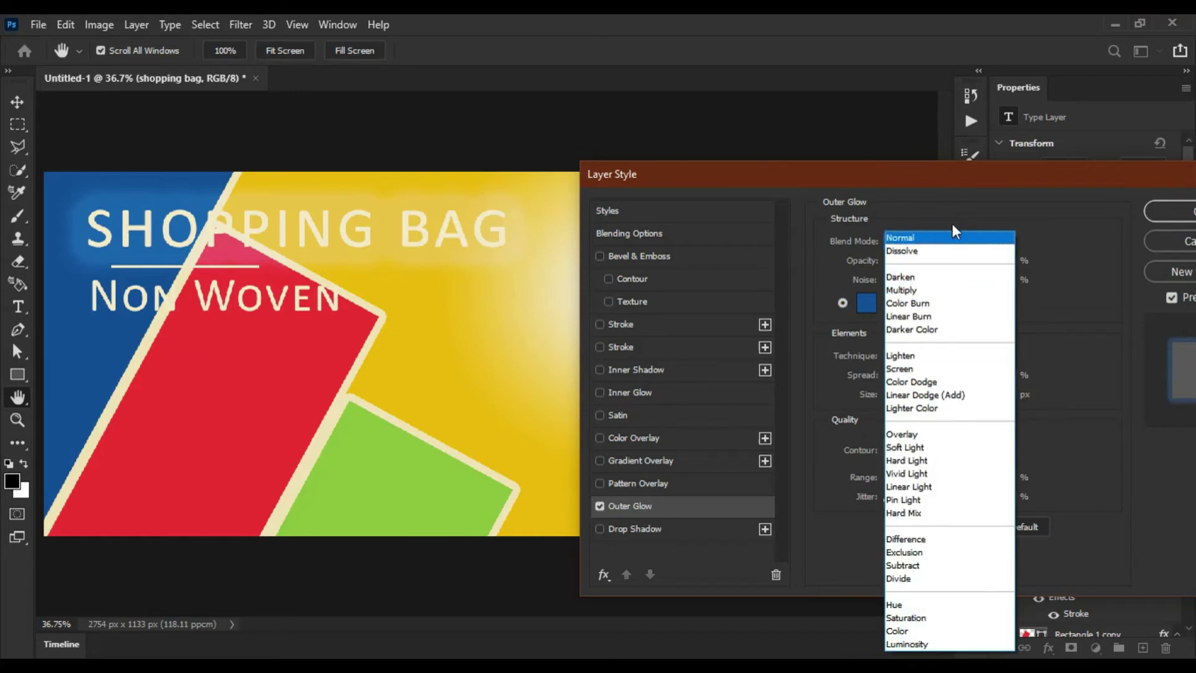
click(954, 222)
mouse_move(967, 165)
mouse_down()
mouse_move(888, 162)
mouse_move(912, 174)
mouse_up()
click(880, 249)
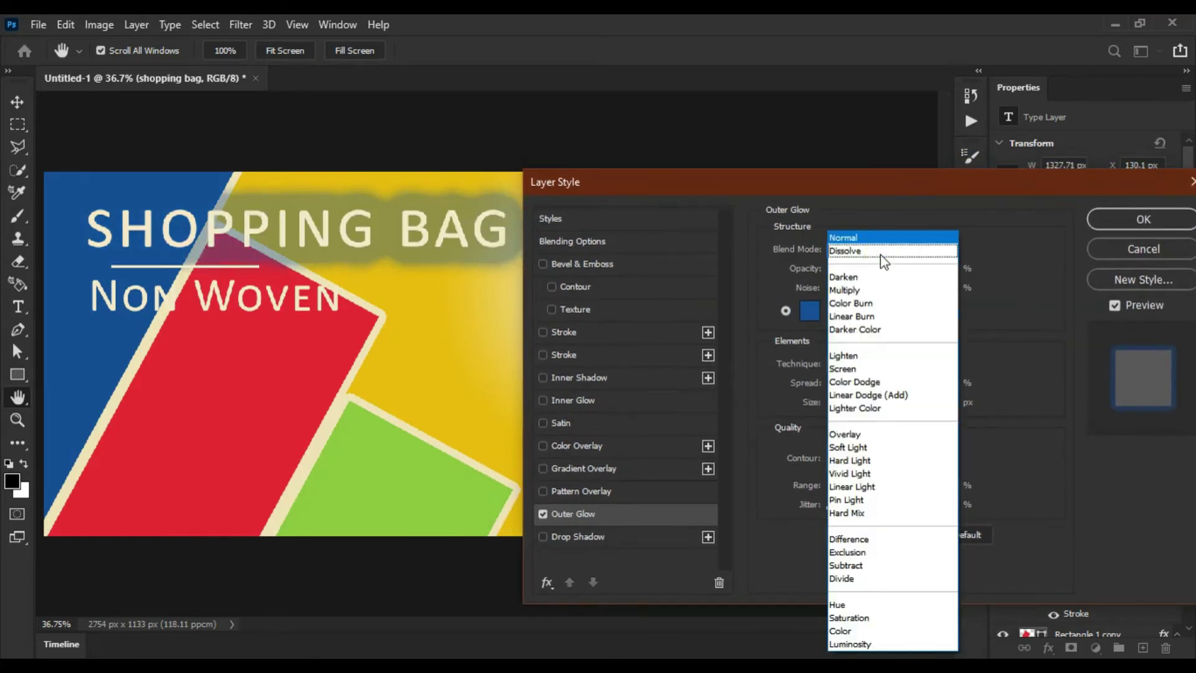
click(885, 235)
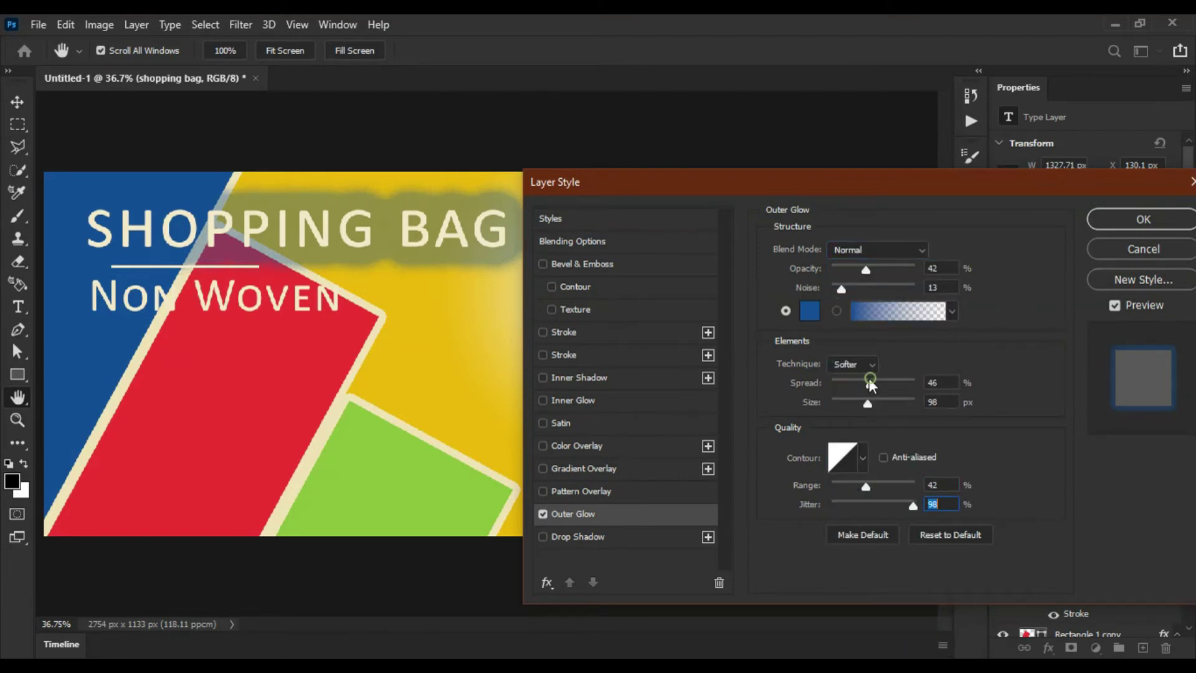
click(810, 311)
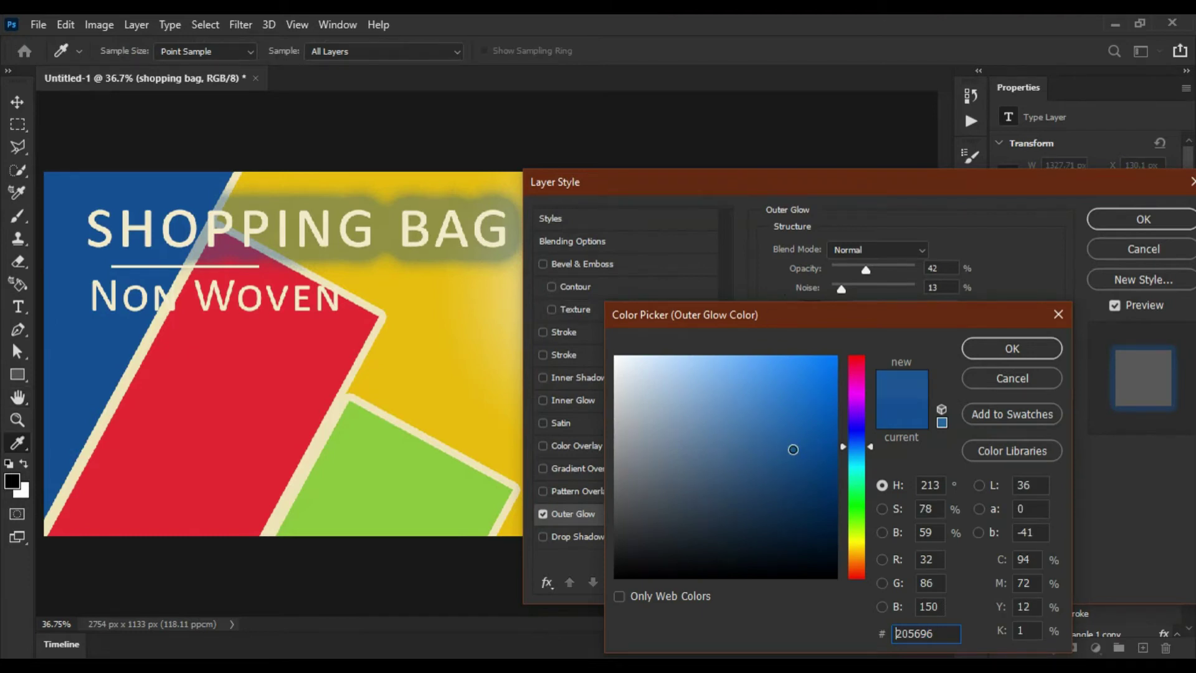
click(1011, 348)
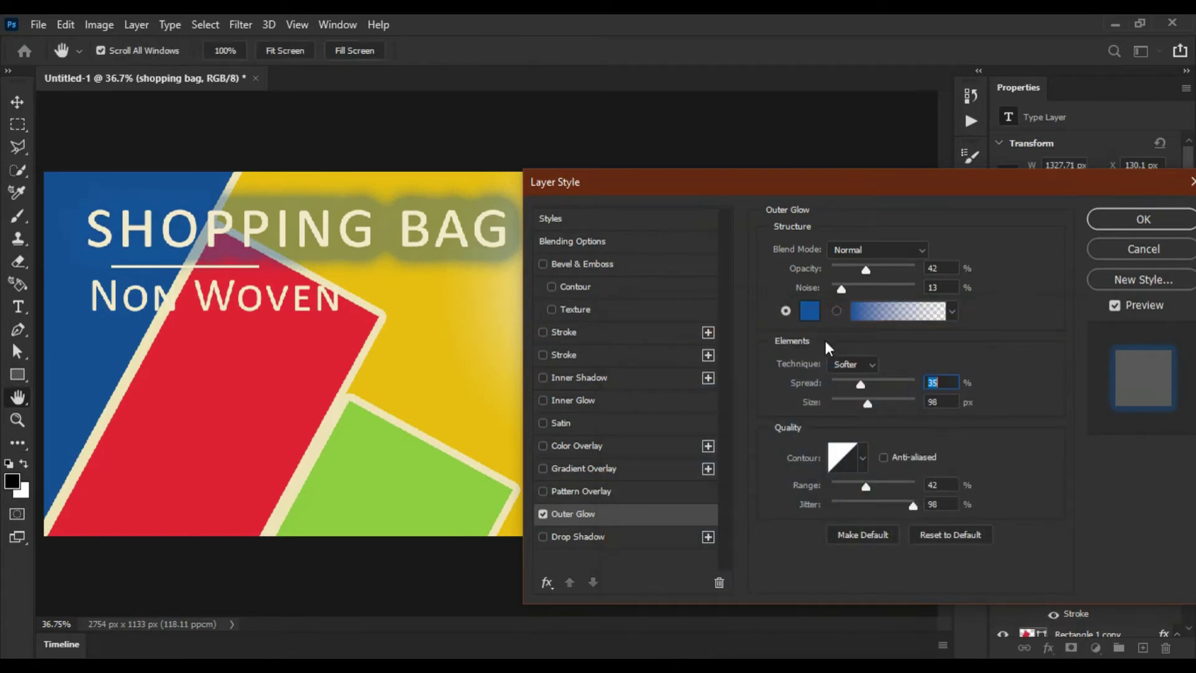
Finish the glow with Softer technique, no noise, 65% opacity and 57 px size, then apply
click(847, 366)
mouse_move(841, 288)
mouse_down()
mouse_move(820, 289)
mouse_move(903, 267)
mouse_move(885, 267)
mouse_up()
mouse_move(877, 192)
mouse_down()
mouse_move(821, 385)
mouse_move(709, 623)
mouse_move(809, 150)
mouse_up()
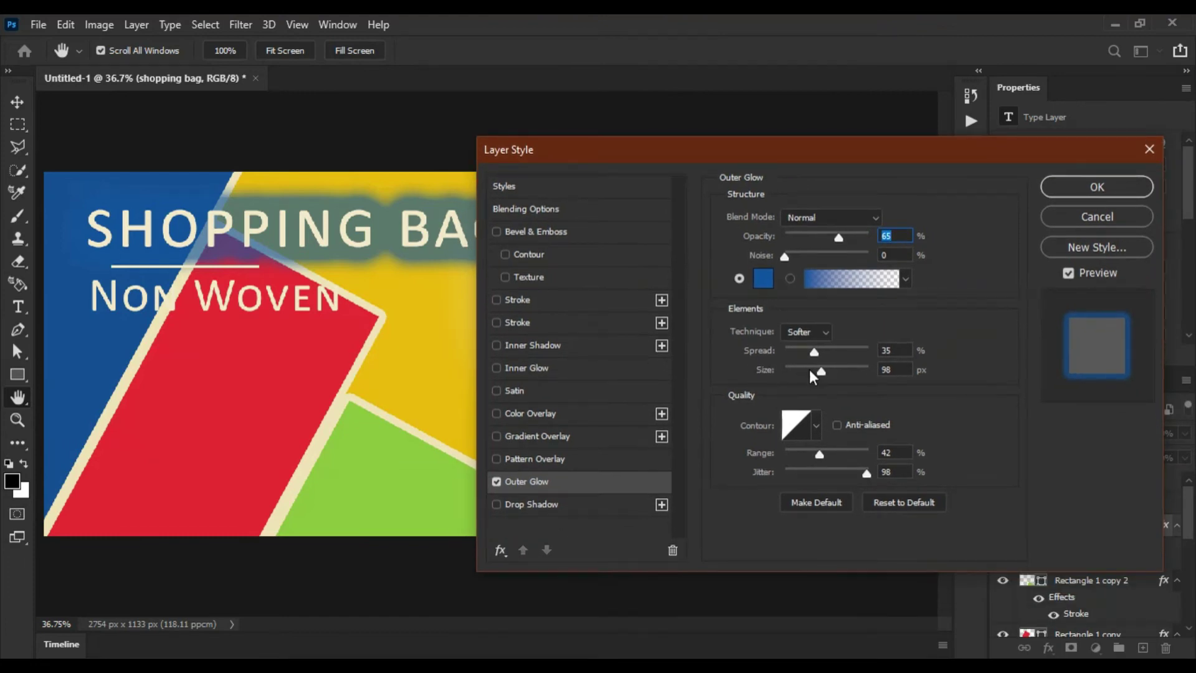
click(809, 370)
drag(713, 156, 645, 176)
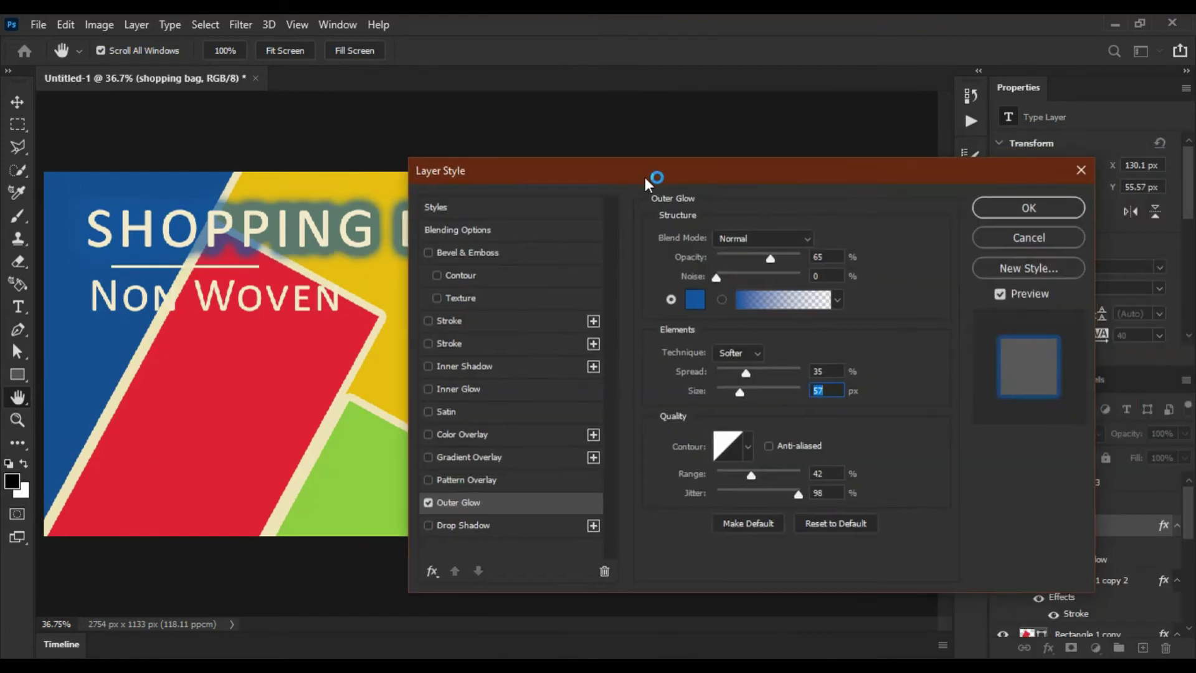
click(1028, 207)
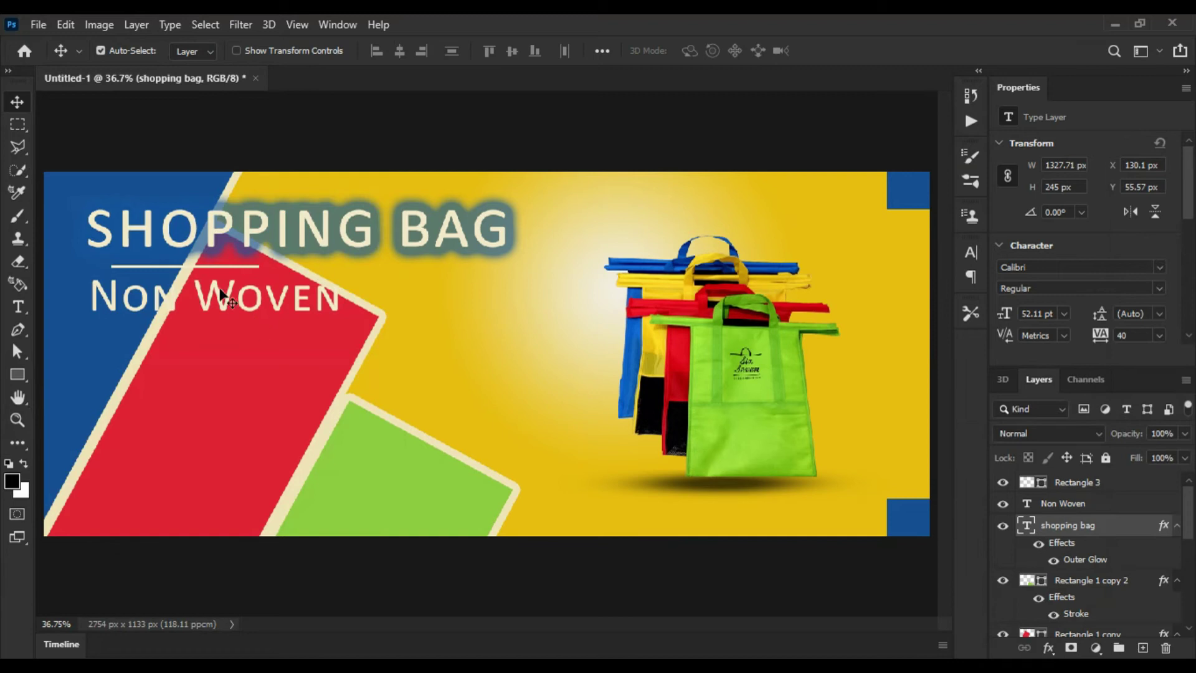
Give the Non Woven subtitle an Outer Glow and a stronger 72% Drop Shadow
click(99, 301)
right_click(1141, 510)
click(959, 39)
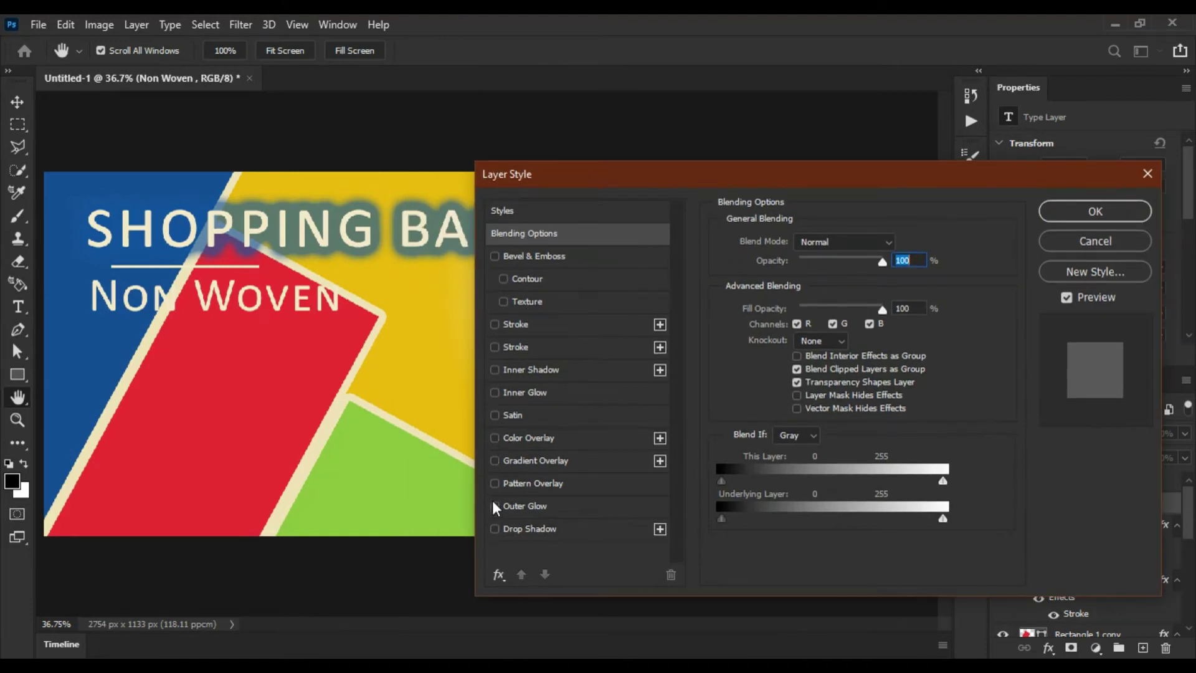
click(495, 505)
click(600, 527)
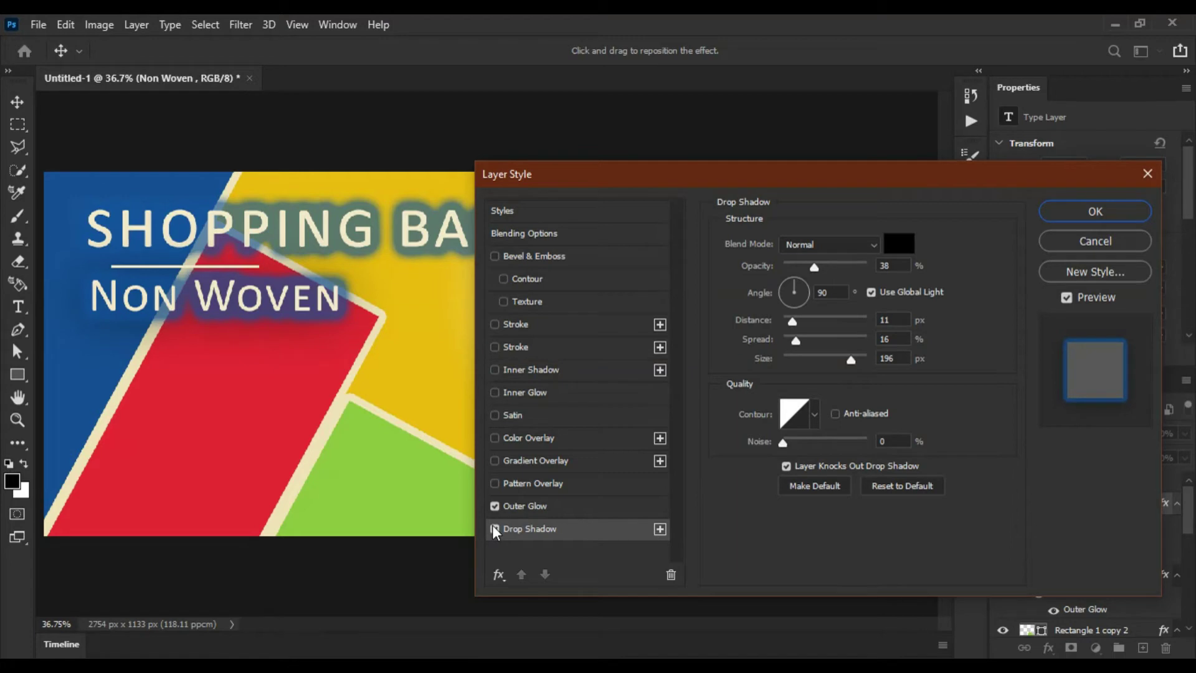
drag(825, 264, 846, 265)
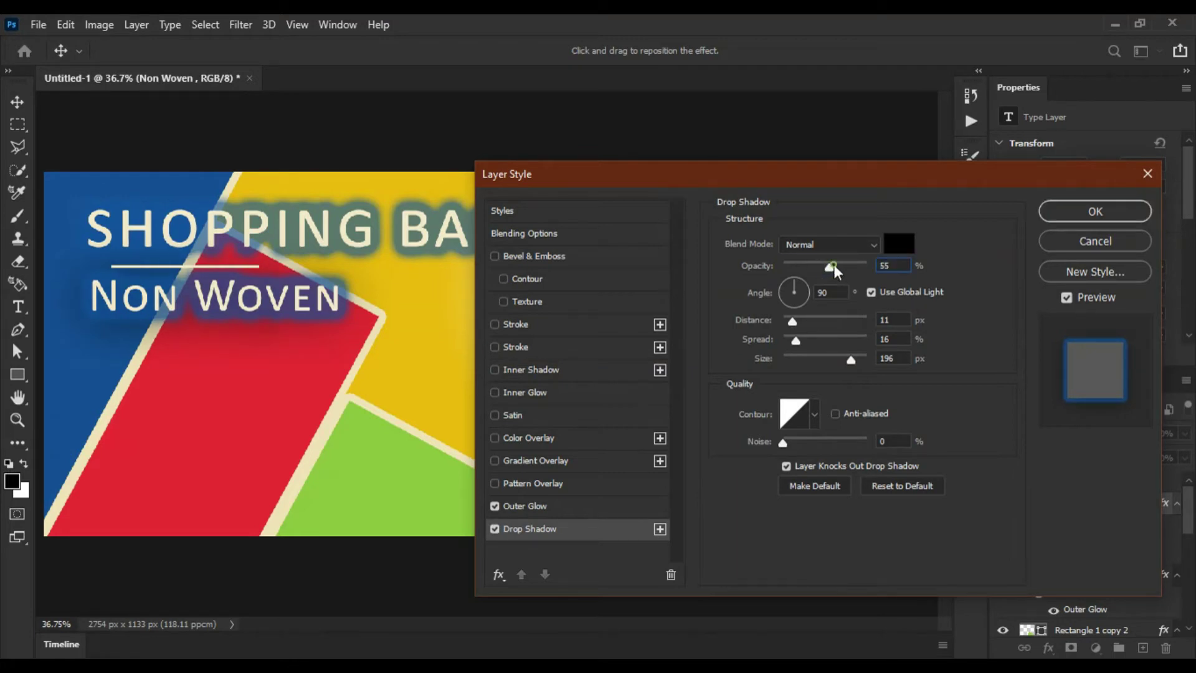
click(1064, 215)
Add a Drop Shadow to the SHOPPING BAG headline alongside its glow and apply it
click(1121, 576)
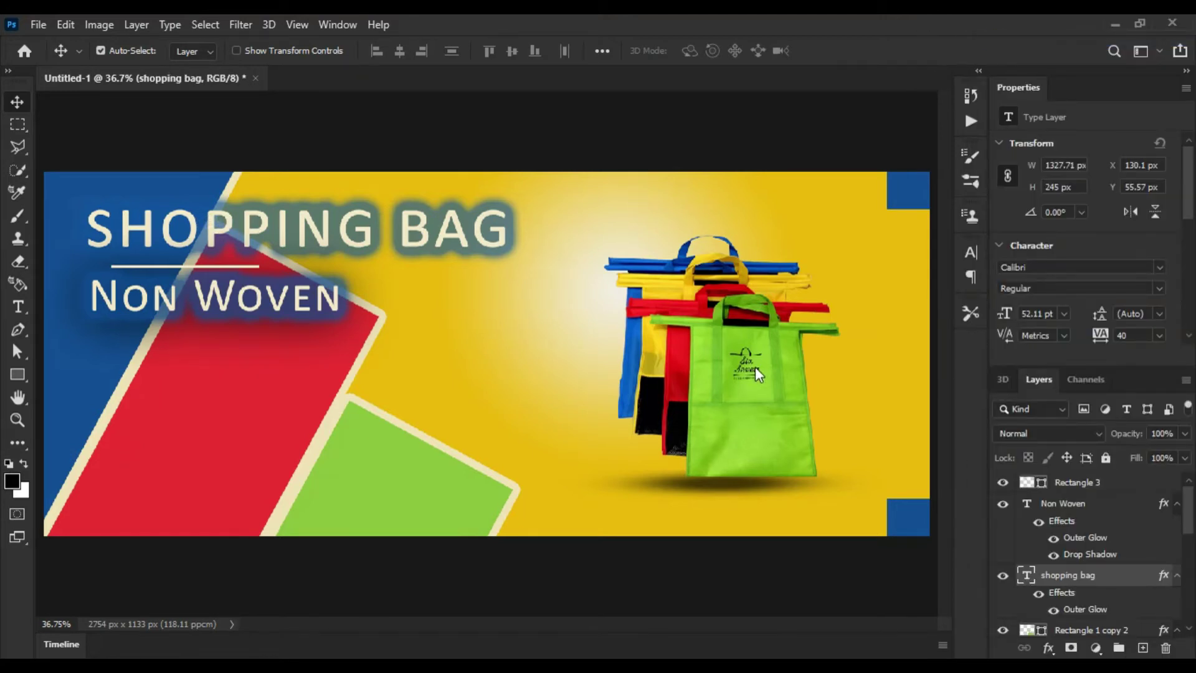
click(505, 527)
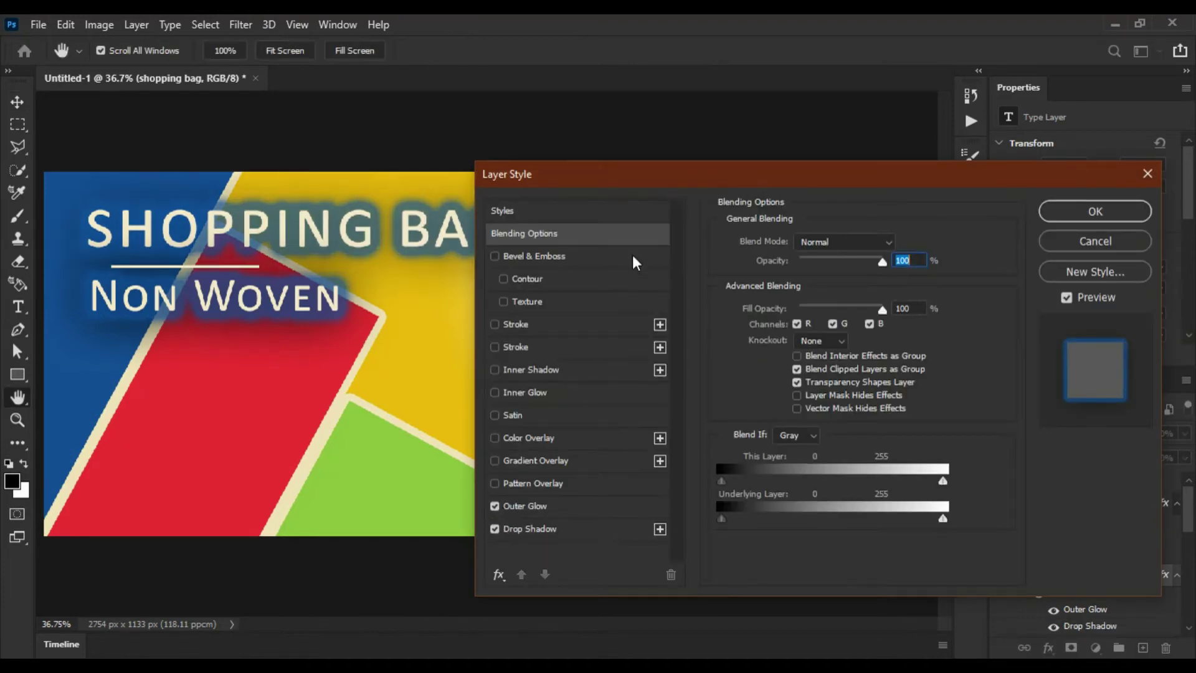
drag(710, 174, 684, 306)
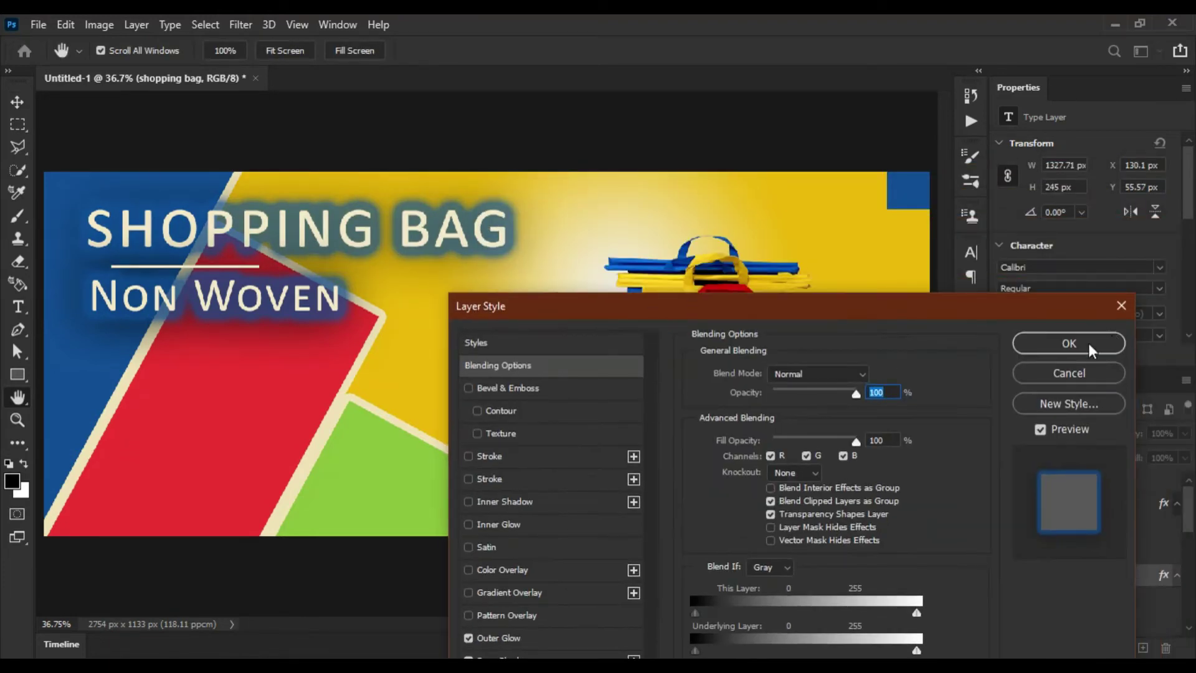
click(1069, 343)
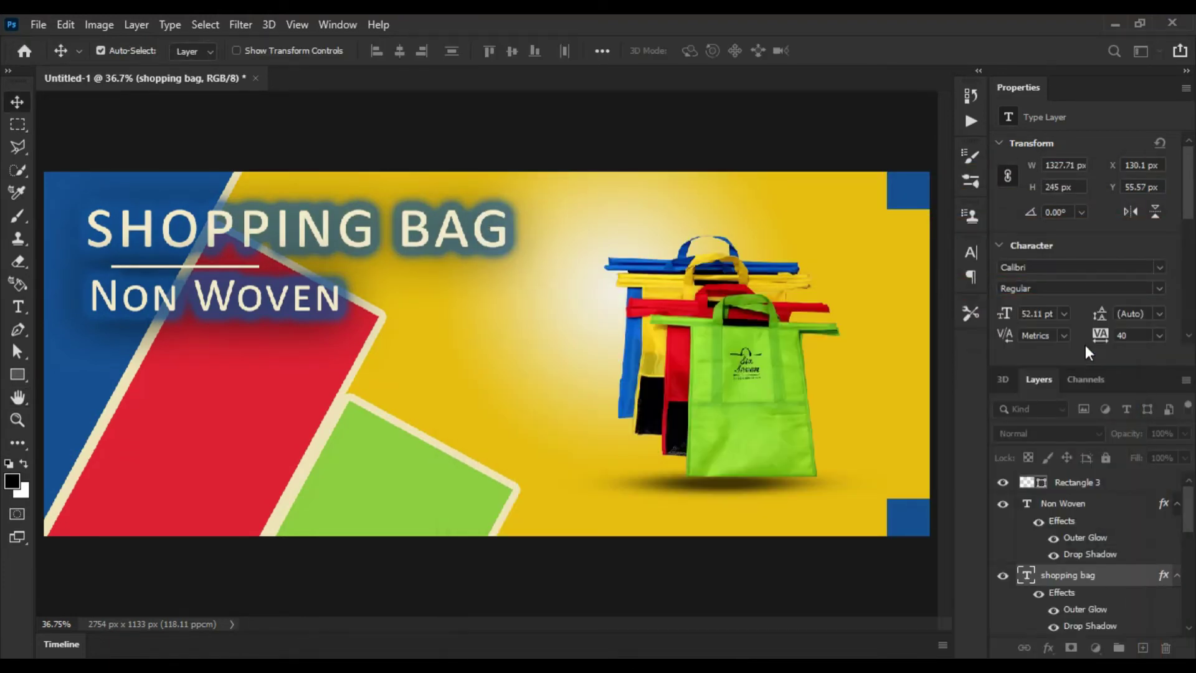
right_click(21, 374)
Draw a rectangle near the banner's bottom centre with 36 px rounded corners
click(81, 374)
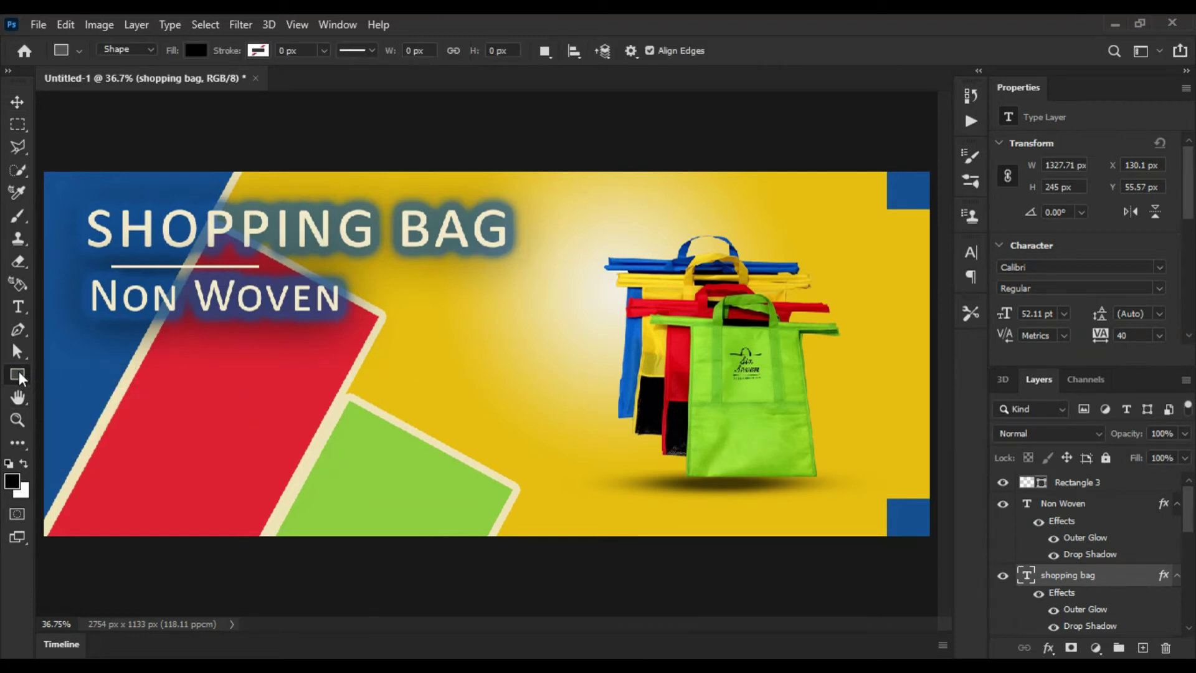
mouse_move(427, 448)
mouse_down()
mouse_move(592, 495)
mouse_move(583, 496)
mouse_up()
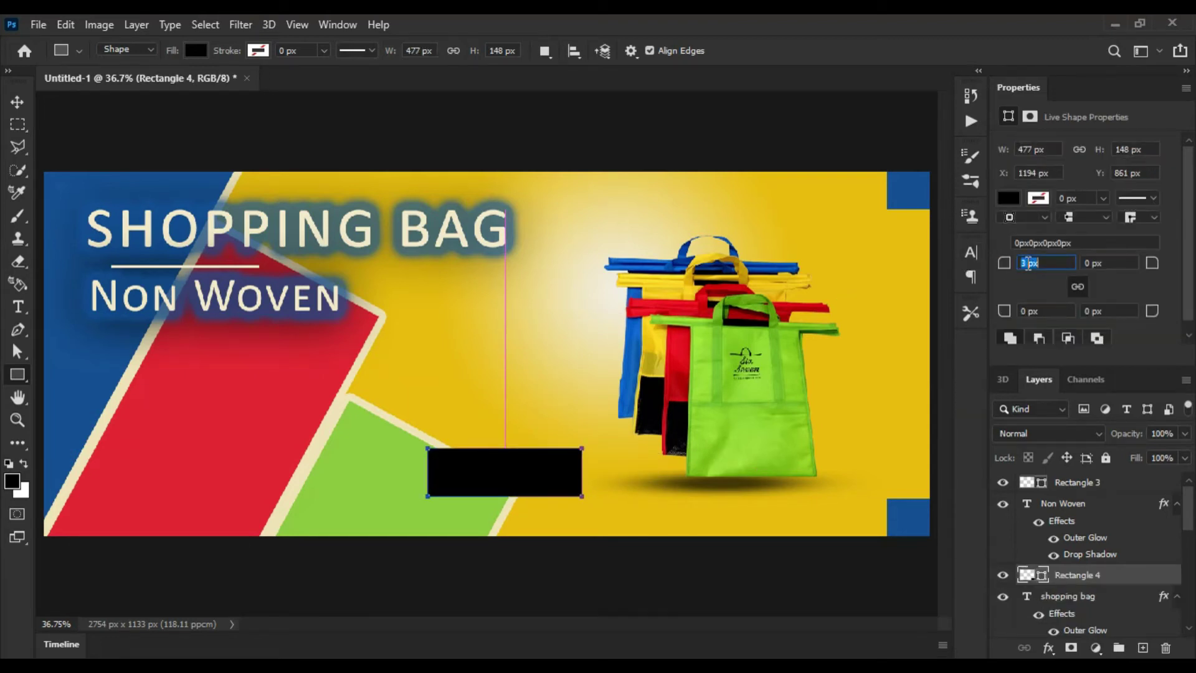
scroll(1028, 263, up, 8)
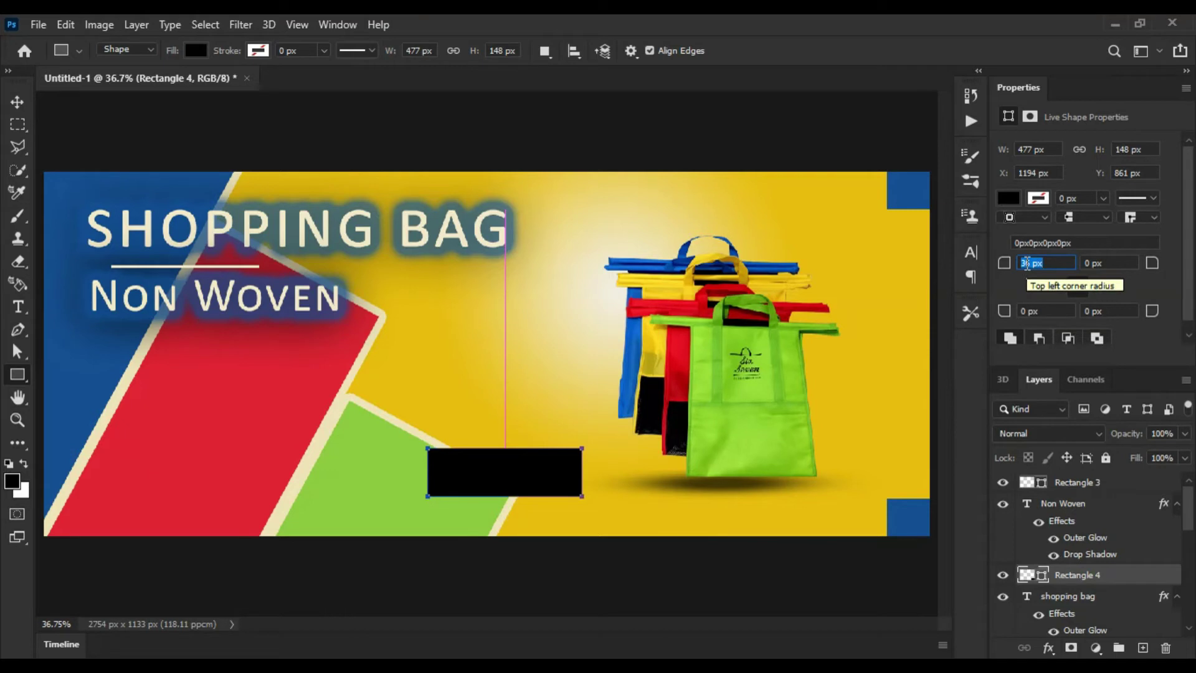
key(Return)
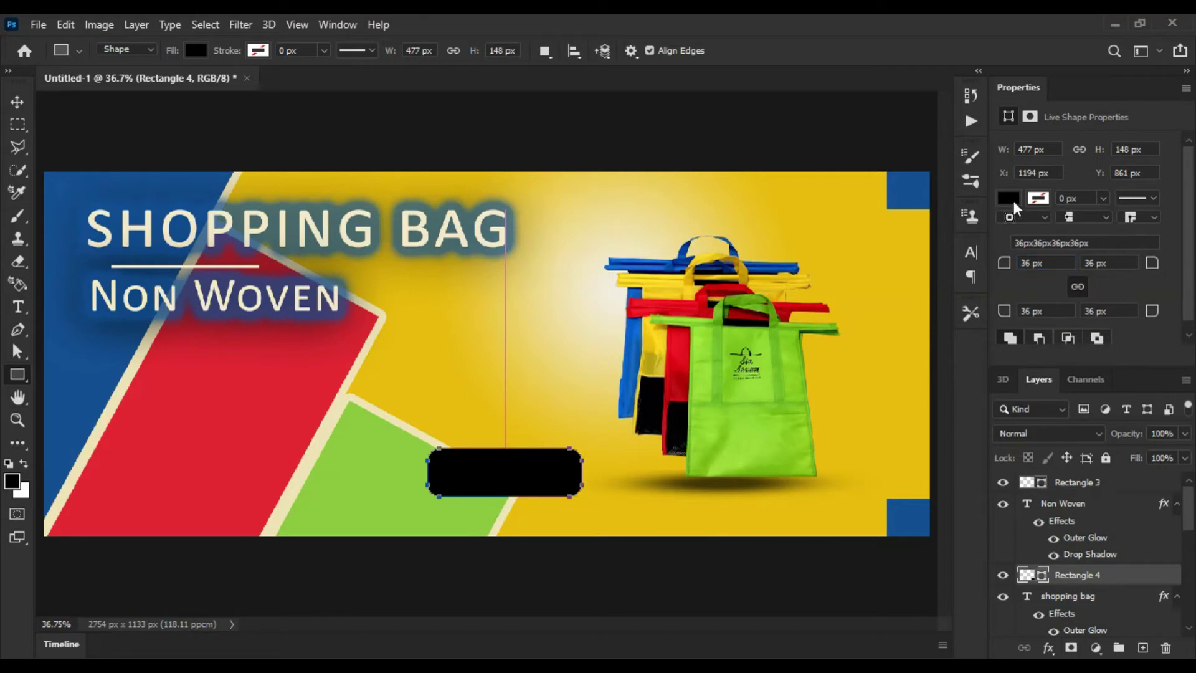
Fill the rectangle cream and give it a 7 px solid black outline
click(1008, 198)
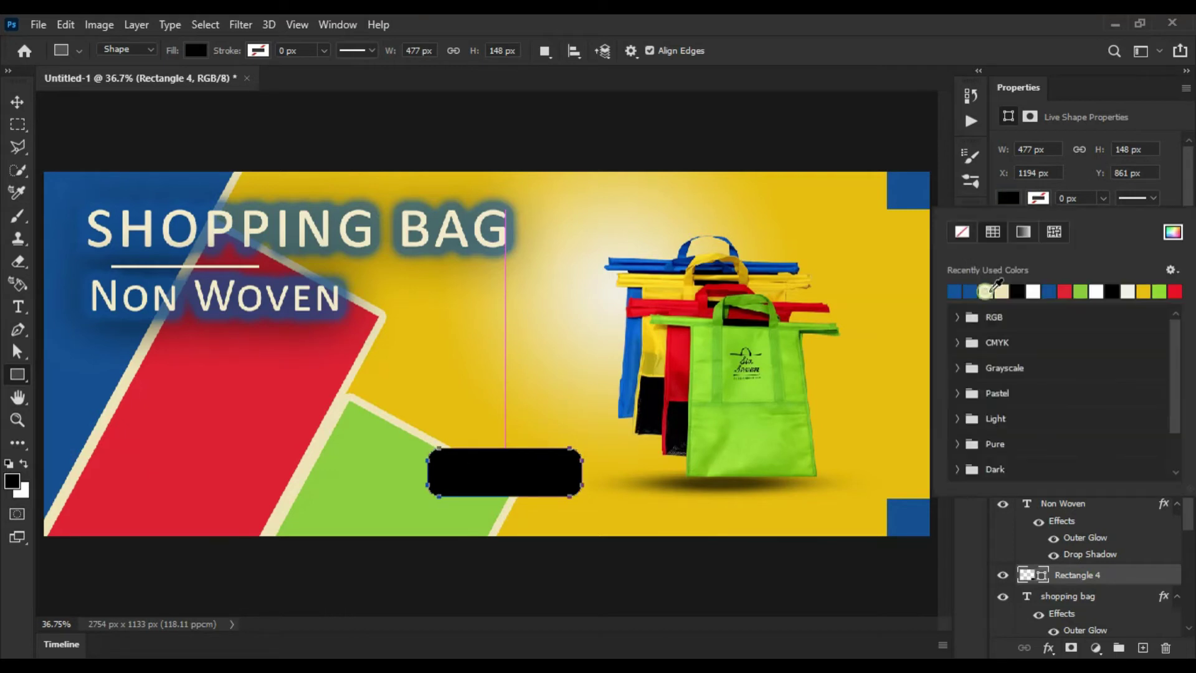
click(985, 291)
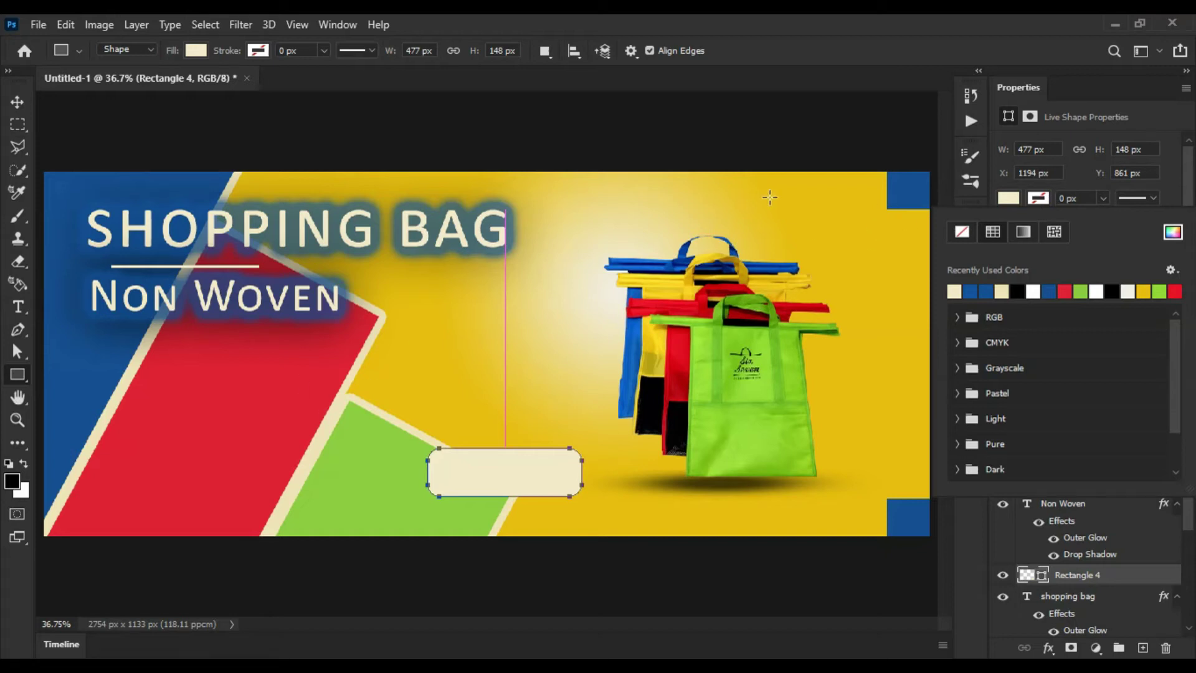
click(1036, 200)
click(1018, 291)
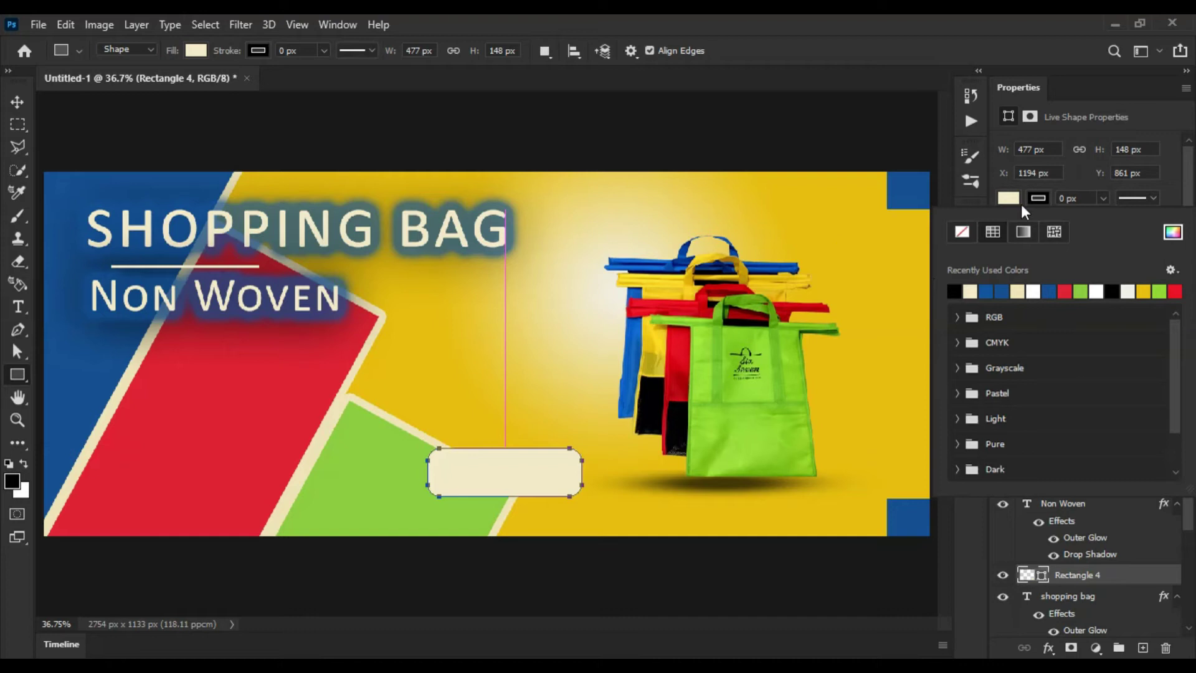
click(1064, 197)
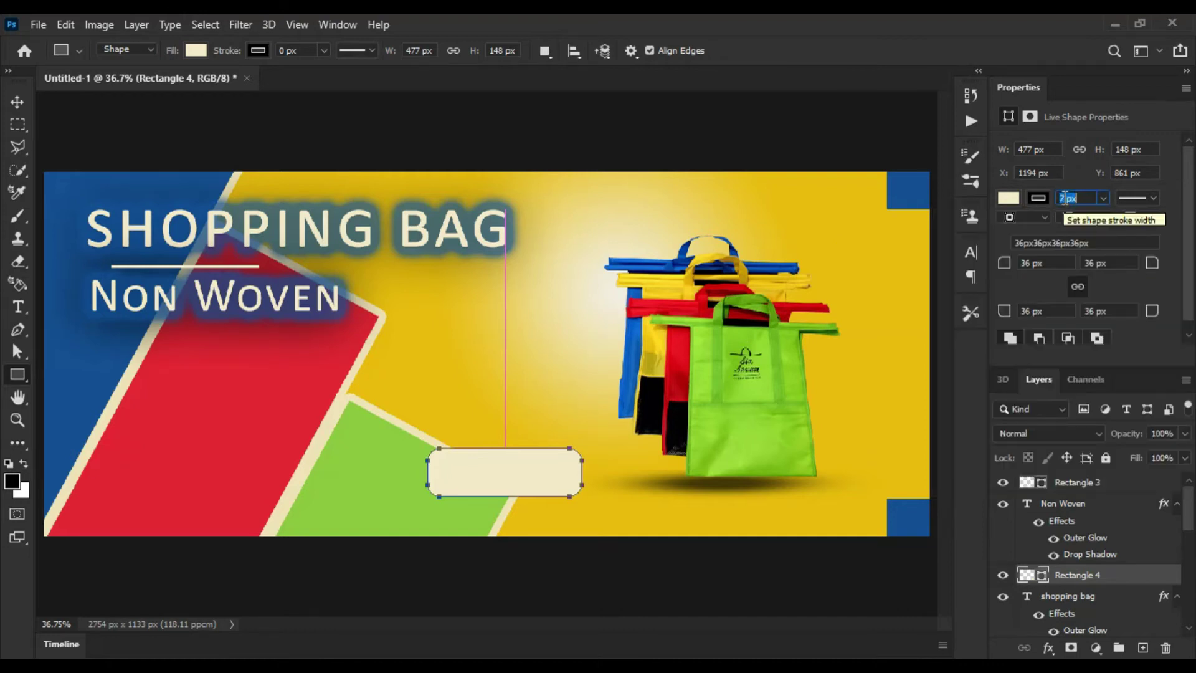
text(7)
key(Return)
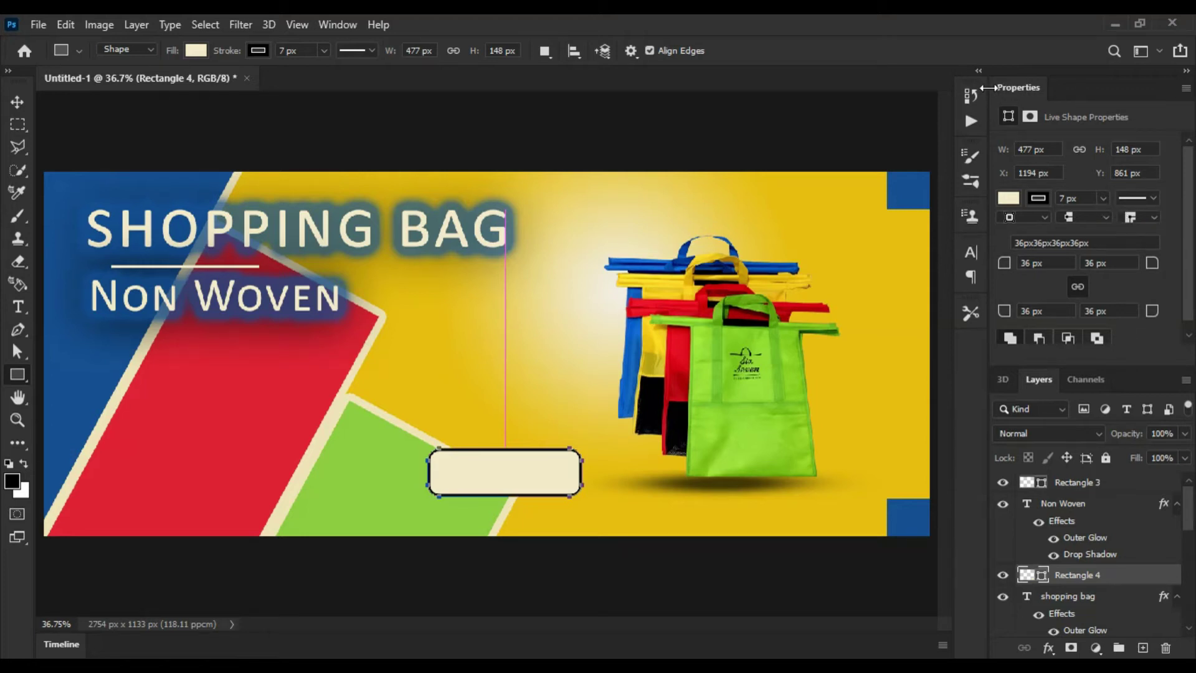
key(XF86MonBrightnessDown)
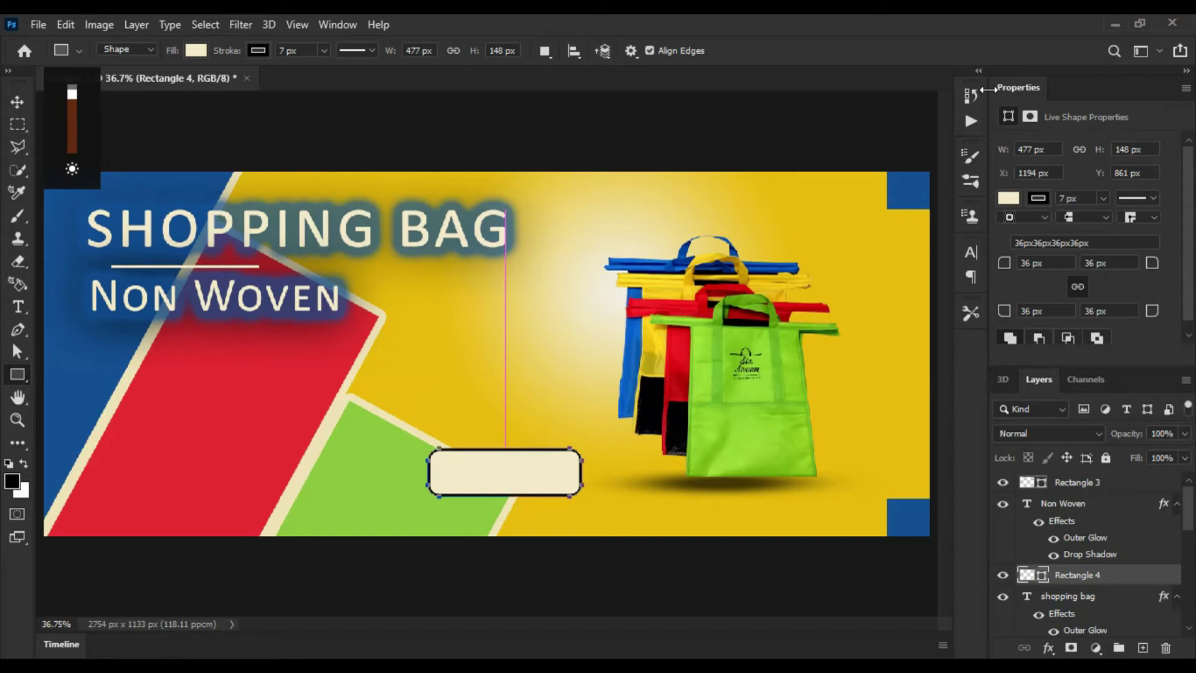
key(XF86MonBrightnessDown)
key(XF86RFKill)
key(XF86MonBrightnessDown)
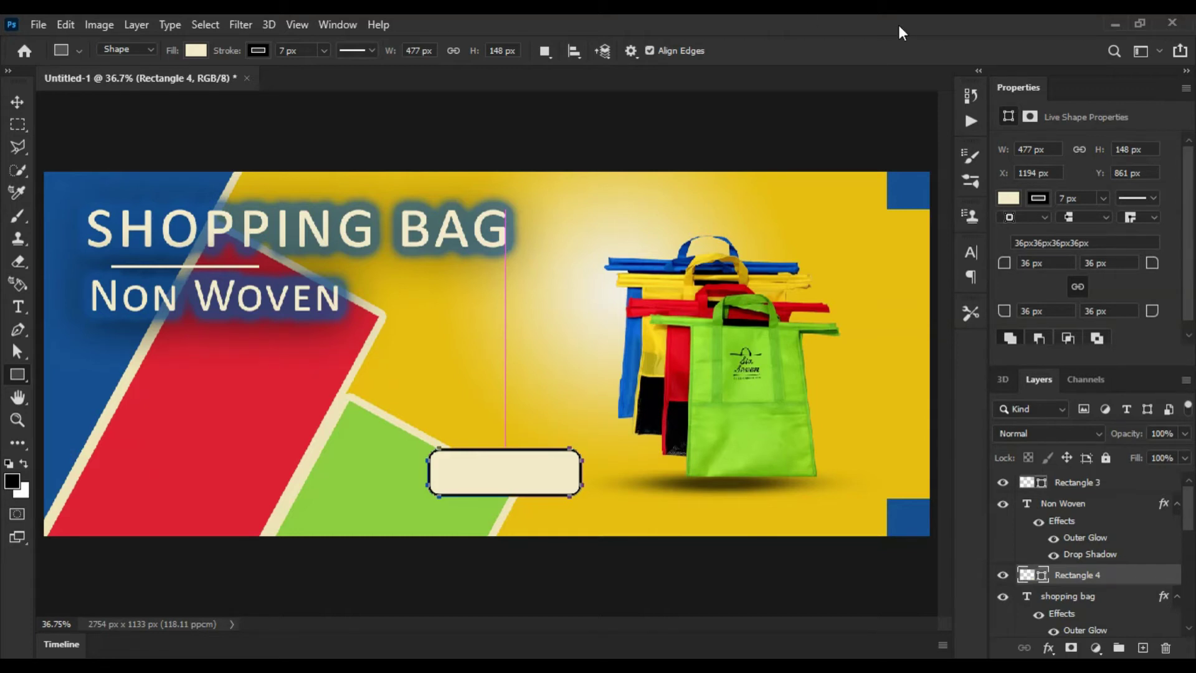
Move the cream rectangle beneath the bags and scale it to about 72%
key(v)
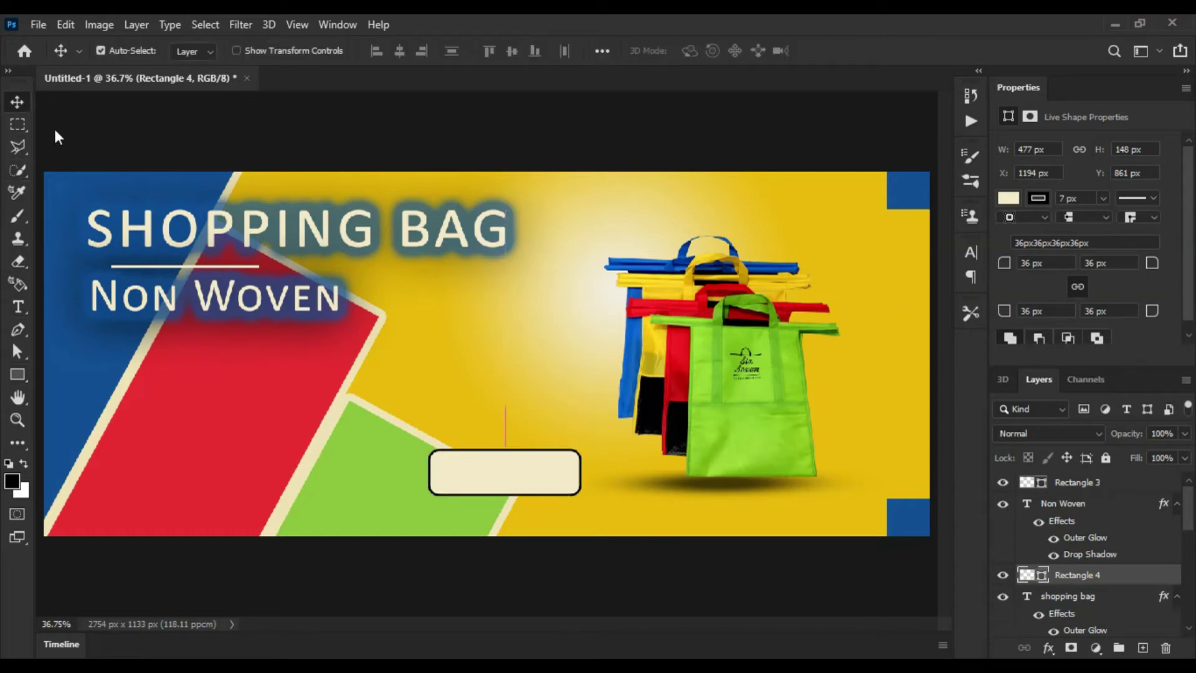
mouse_move(527, 480)
mouse_down()
mouse_move(688, 506)
mouse_move(681, 499)
mouse_up()
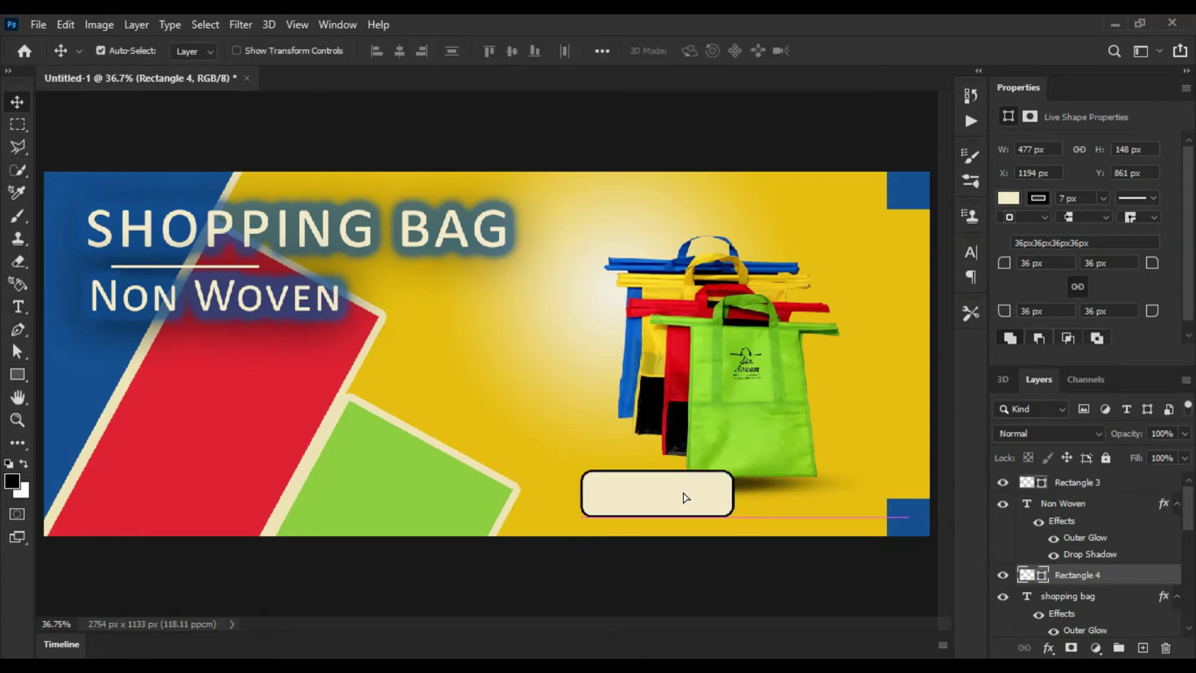
key(ctrl+t)
mouse_move(734, 467)
mouse_down()
mouse_move(695, 497)
mouse_move(623, 513)
mouse_up()
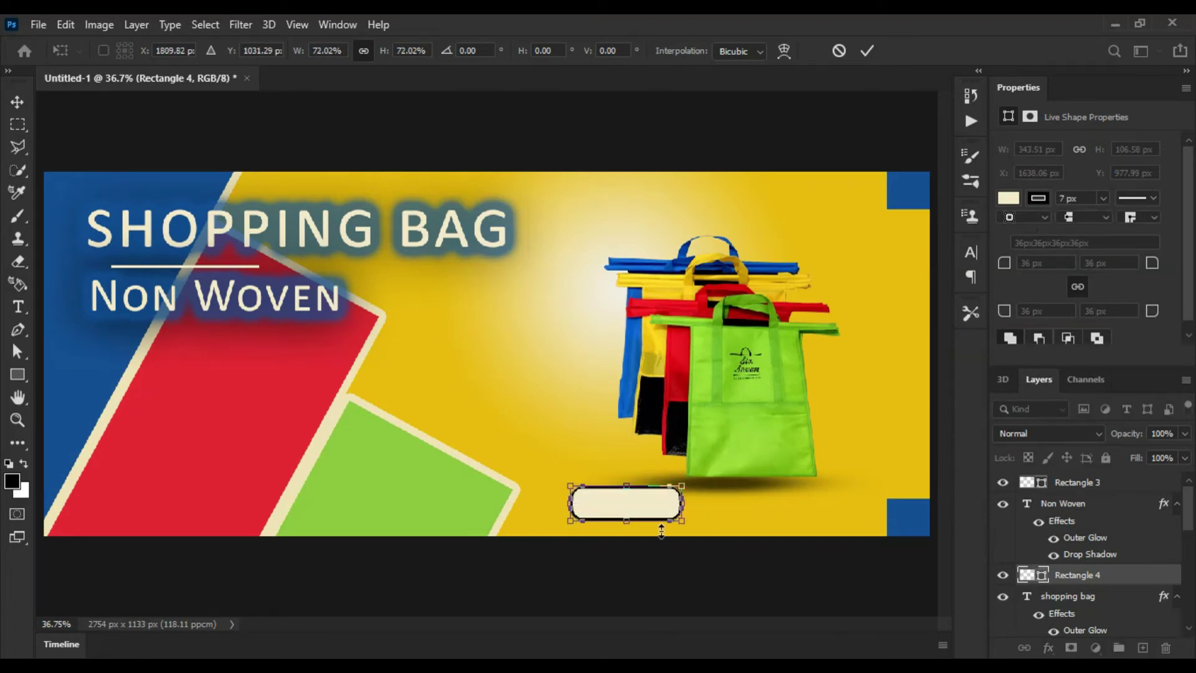
click(867, 51)
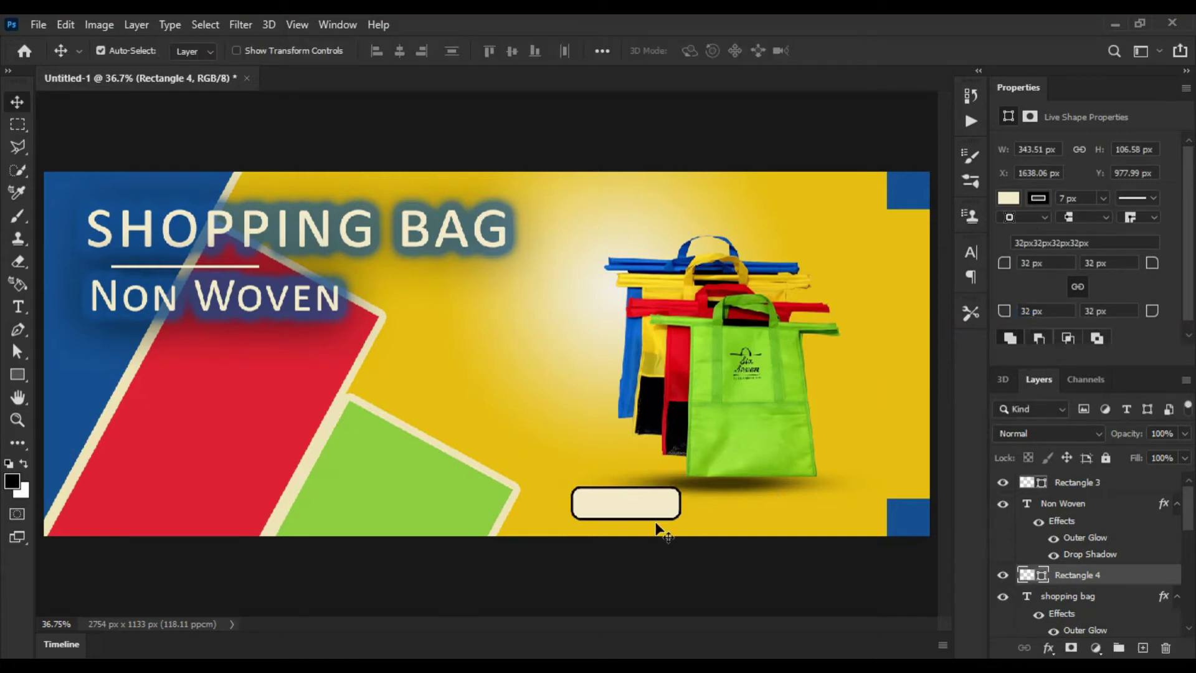
drag(637, 505, 615, 513)
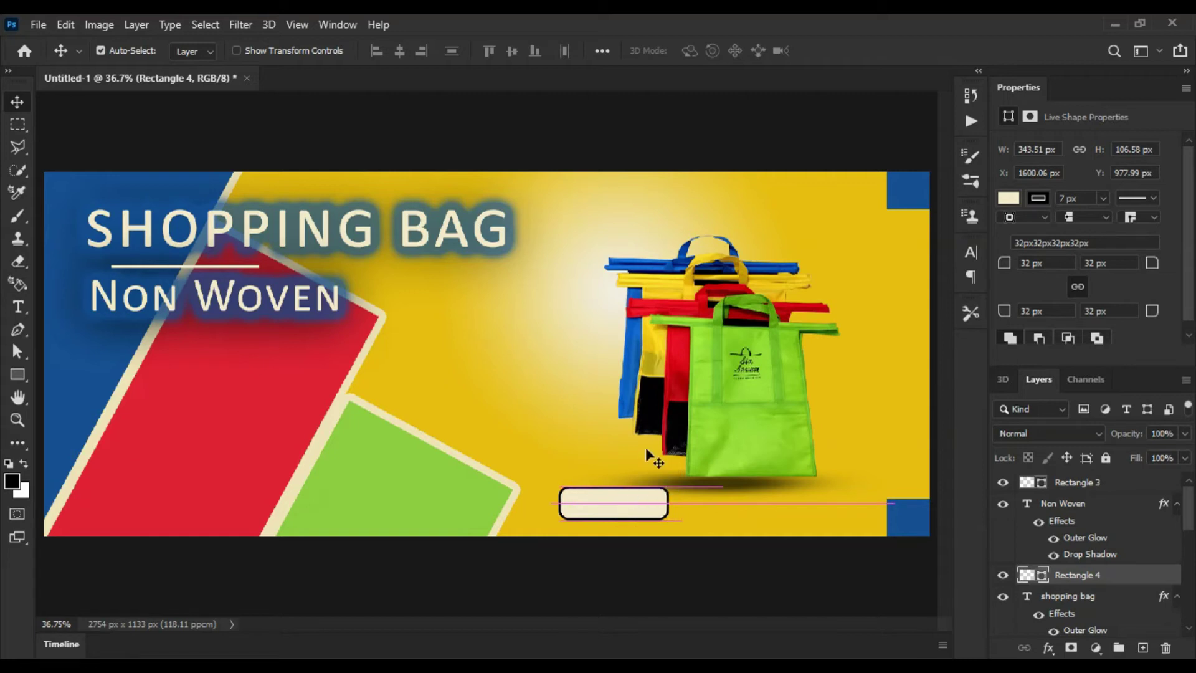
Change the rectangle's outline colour to dark blue #154c8c
click(1044, 197)
click(1008, 290)
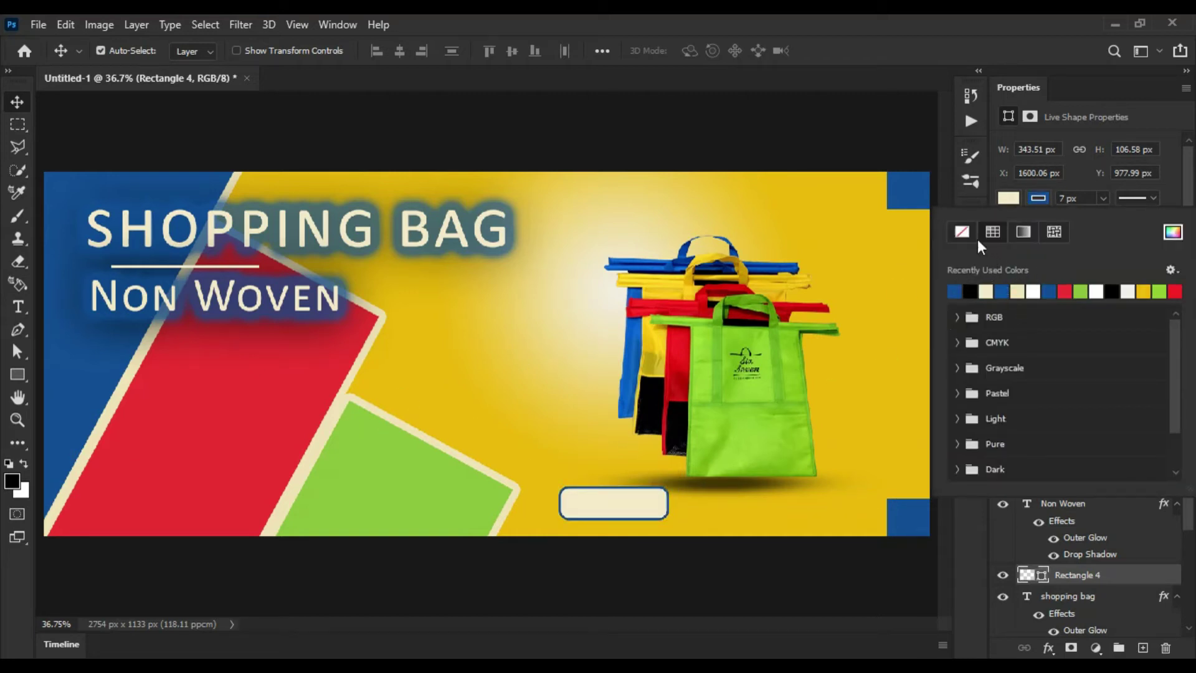
click(1172, 231)
drag(749, 317, 1004, 208)
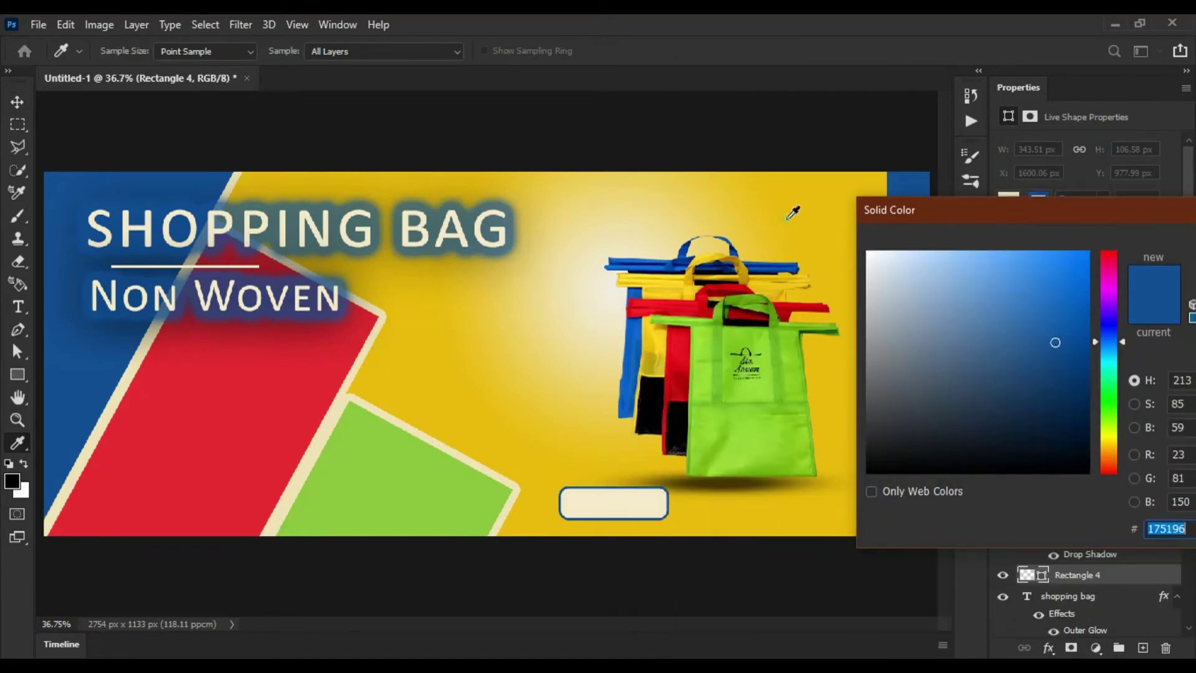
click(787, 219)
click(399, 482)
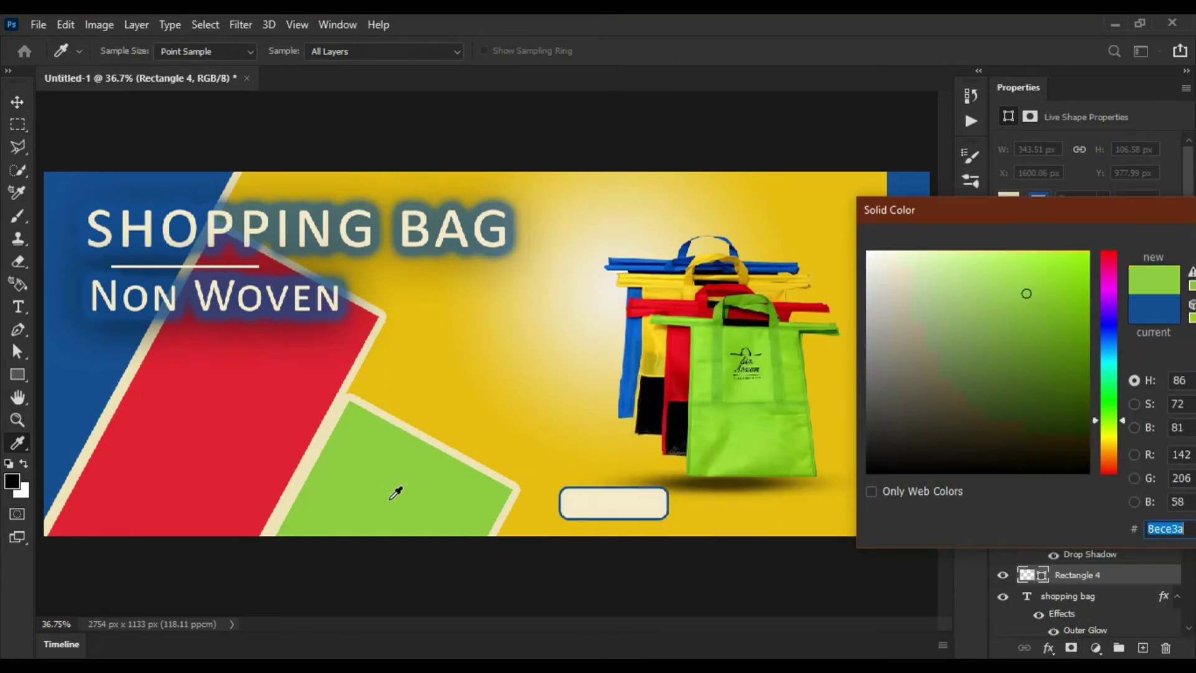
click(270, 419)
click(76, 342)
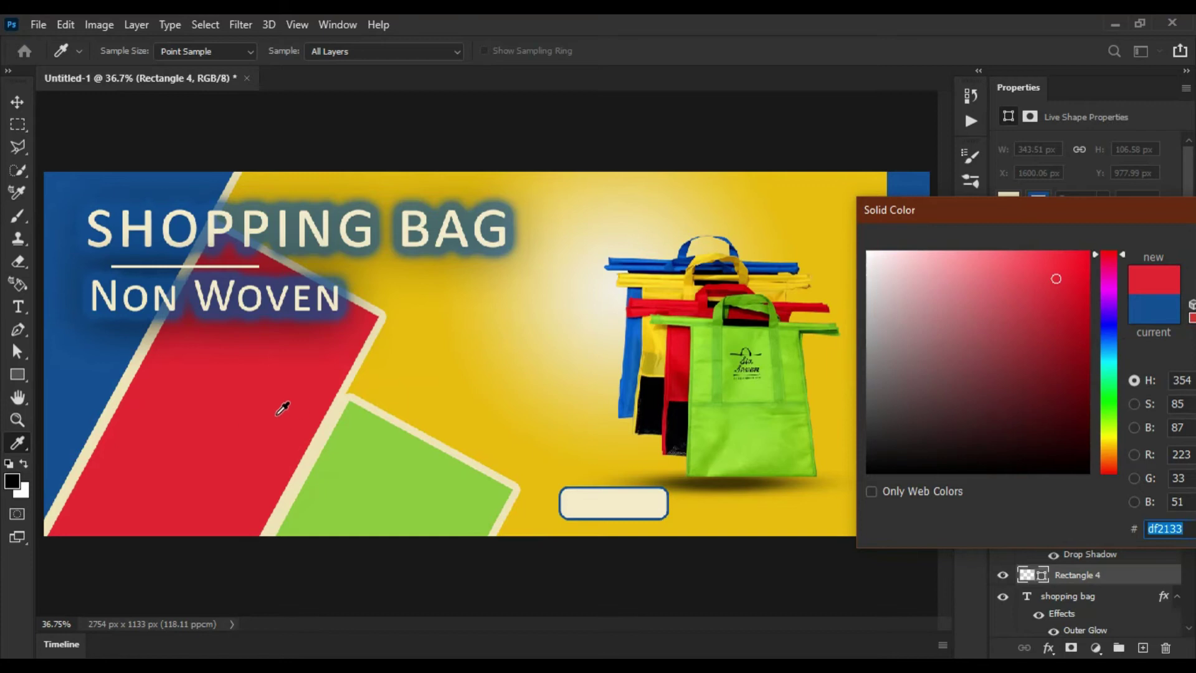
click(367, 483)
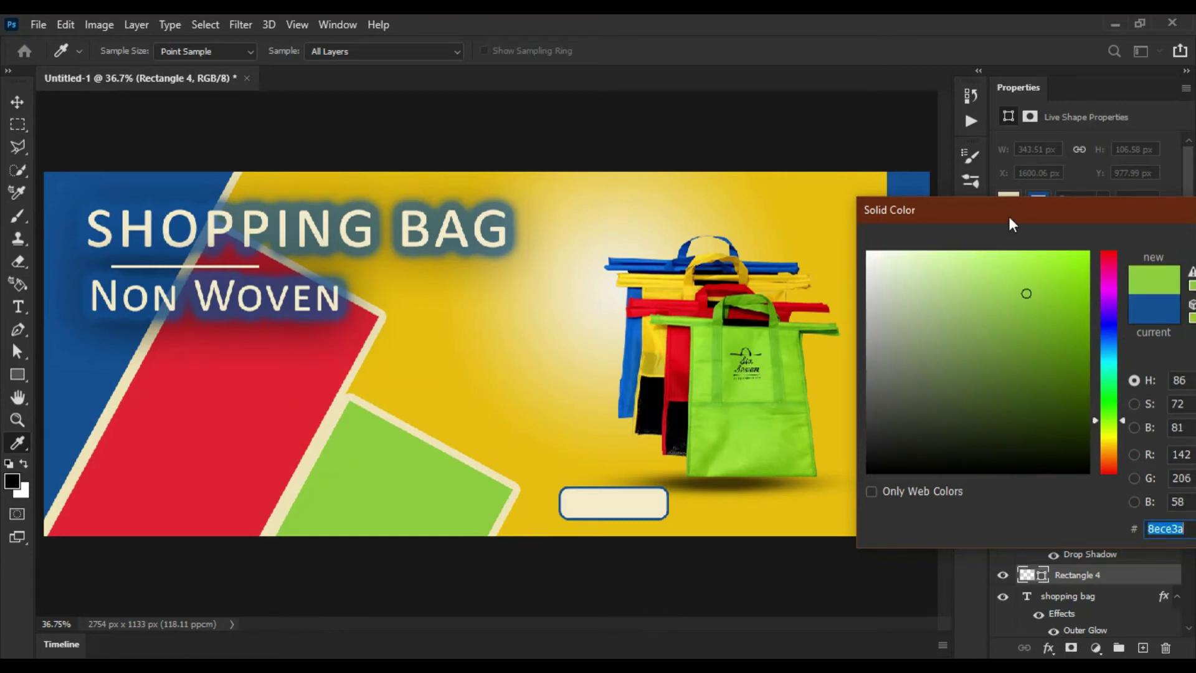
click(117, 342)
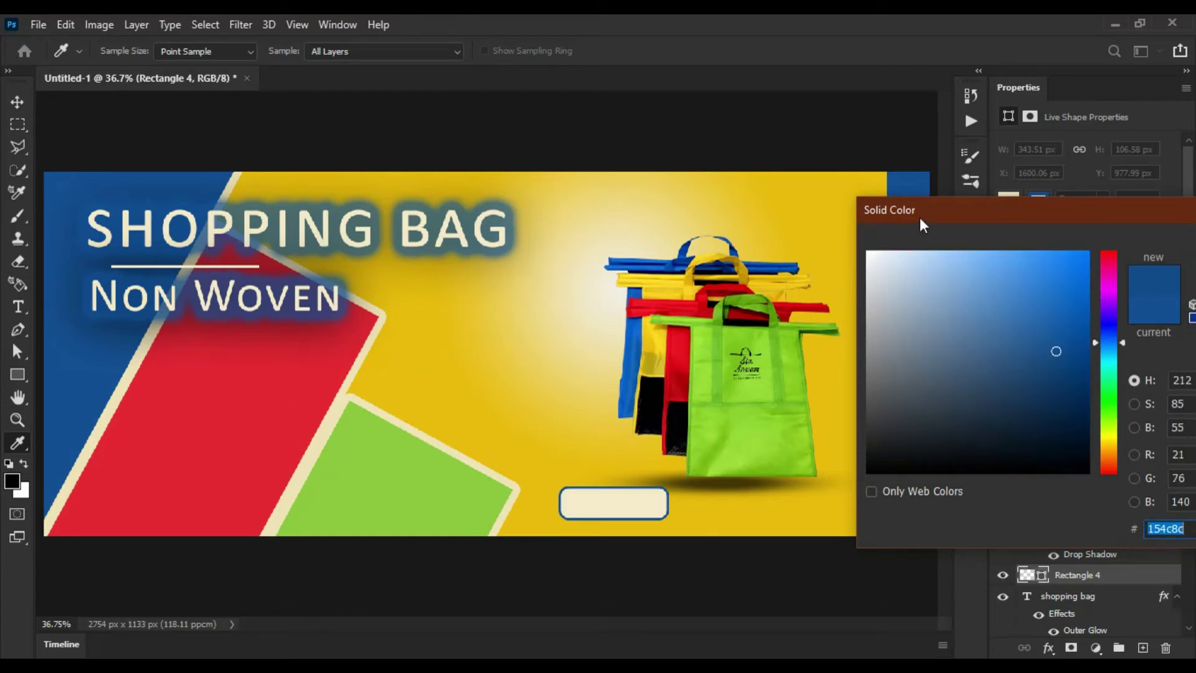
drag(970, 211, 791, 246)
click(1086, 280)
Add a 'SHOP NOW' text layer and shrink it over the cream button
key(v)
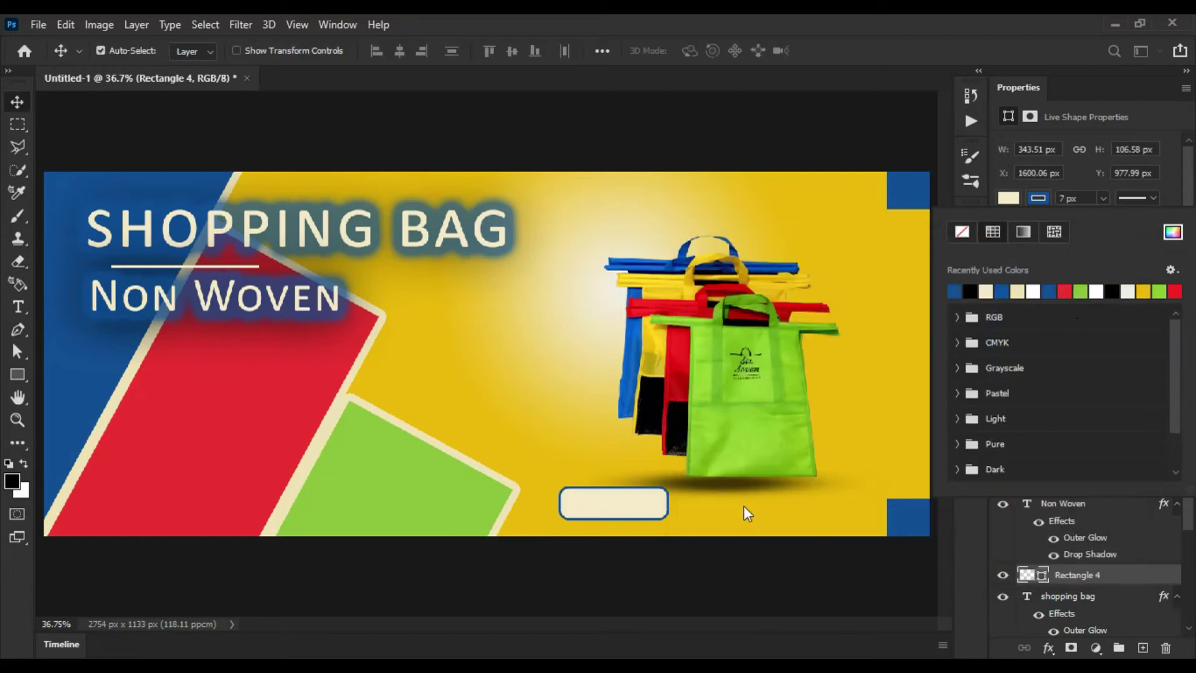
click(17, 307)
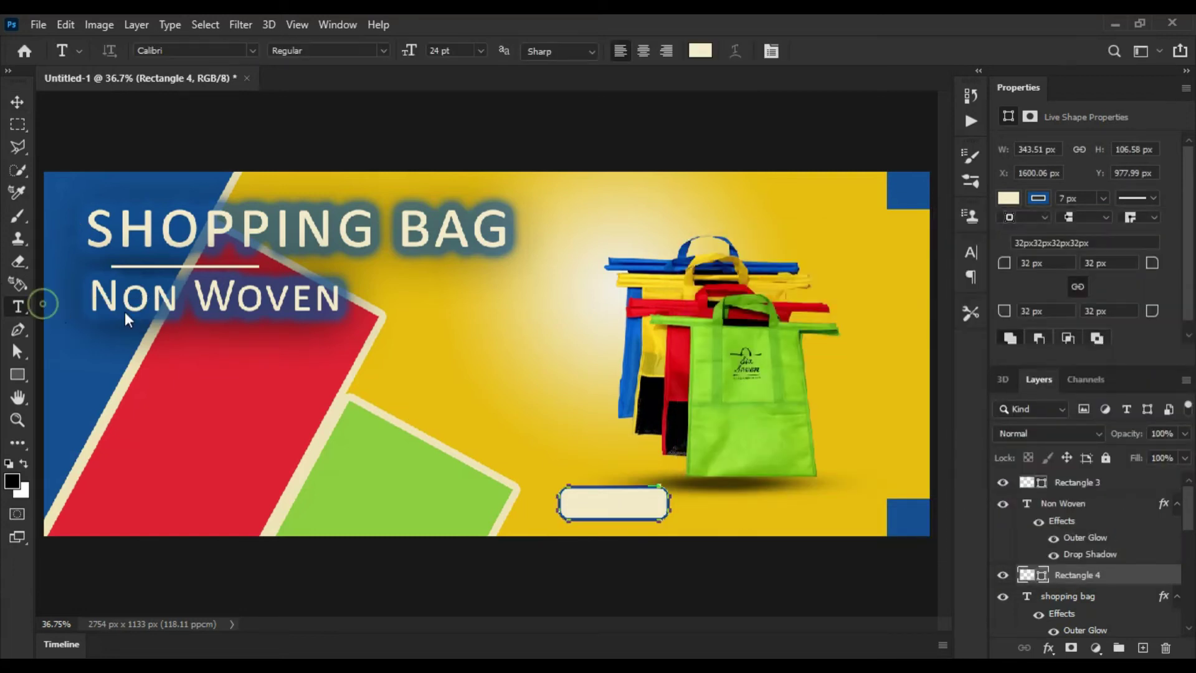
click(418, 427)
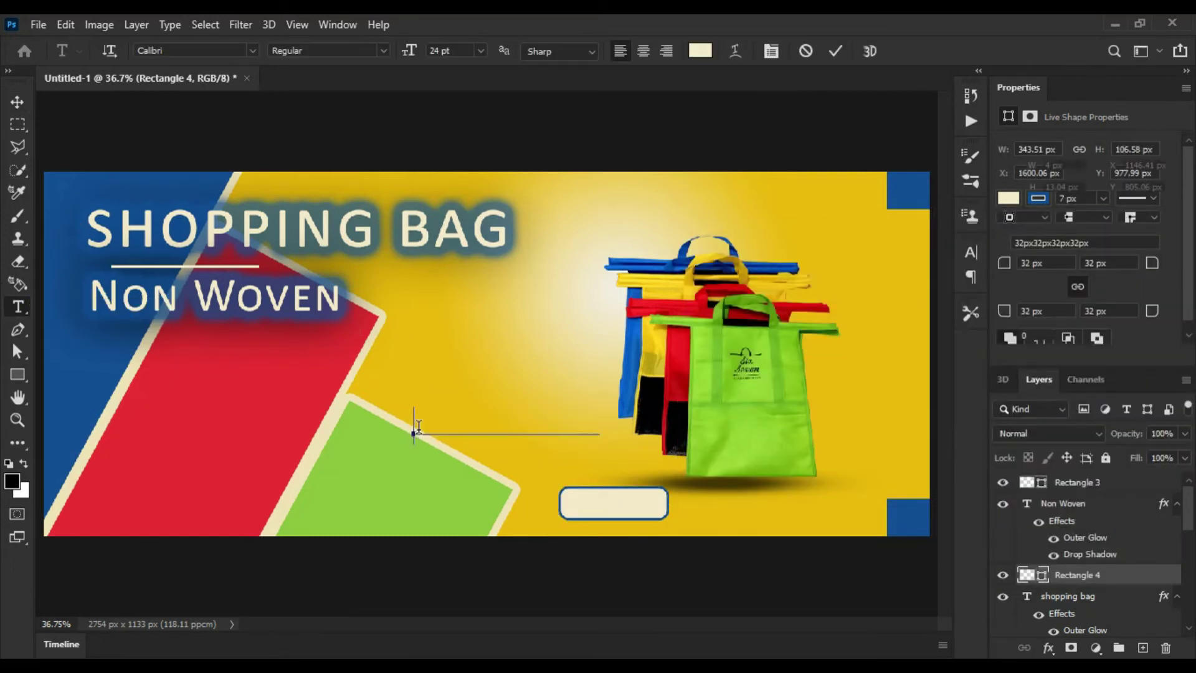
text(SHOP NOW)
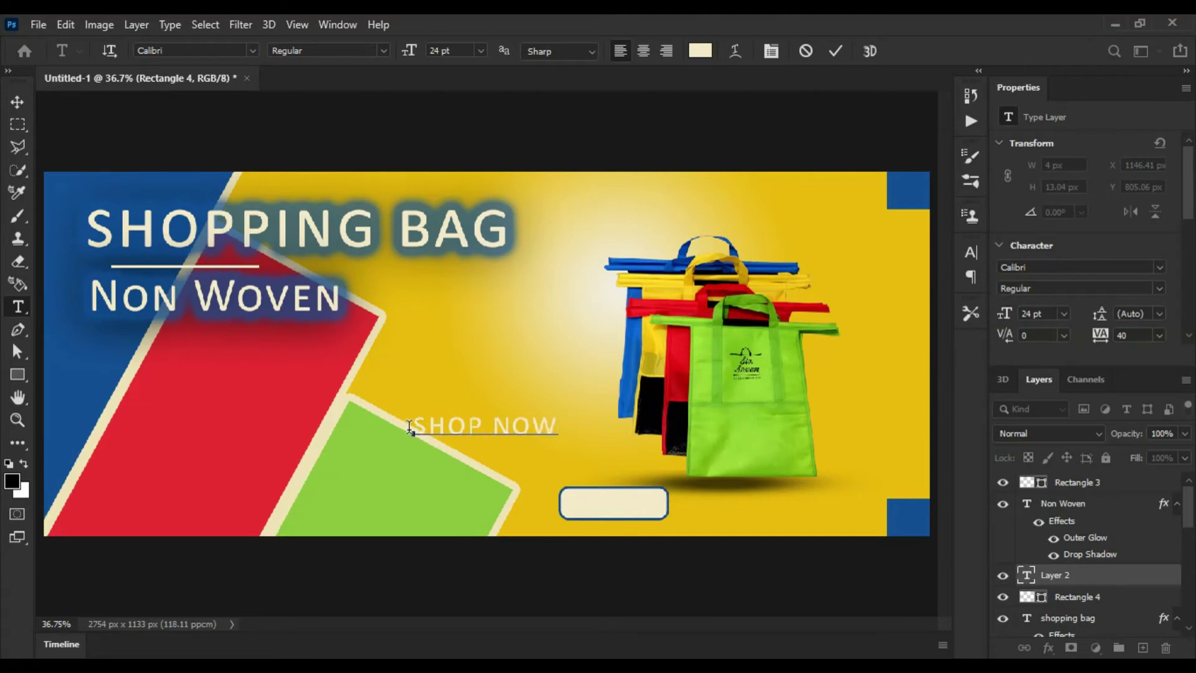
click(836, 50)
key(ctrl+t)
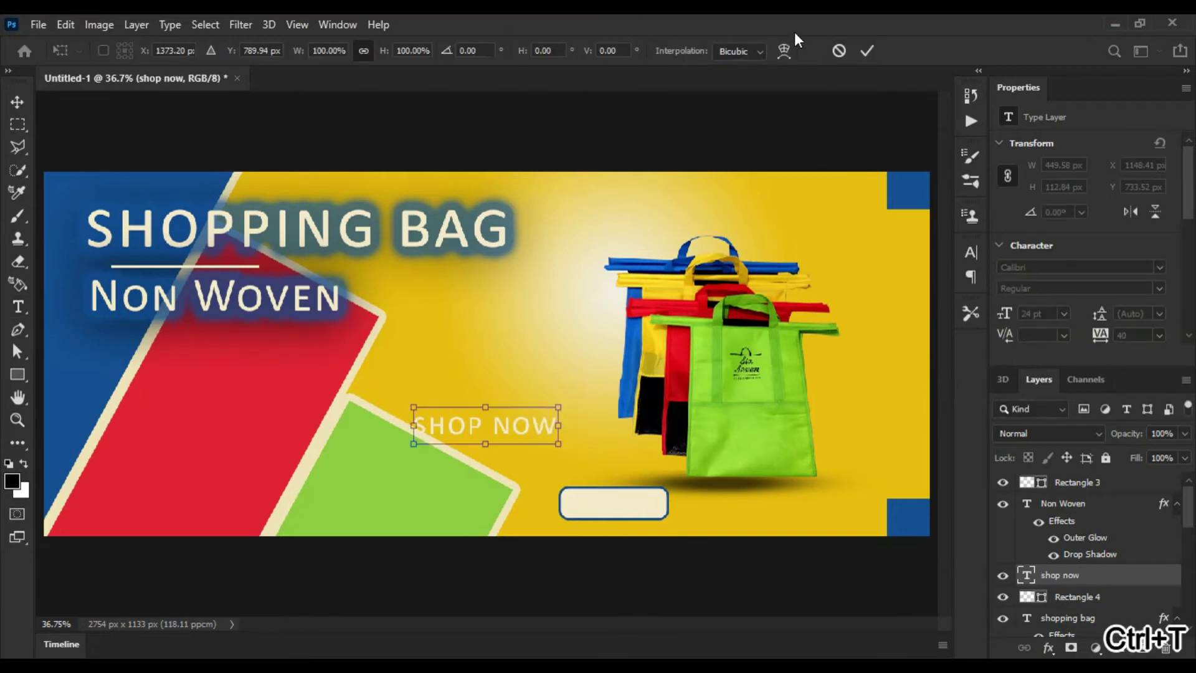
mouse_move(556, 406)
mouse_down()
mouse_move(503, 420)
mouse_move(616, 496)
mouse_up()
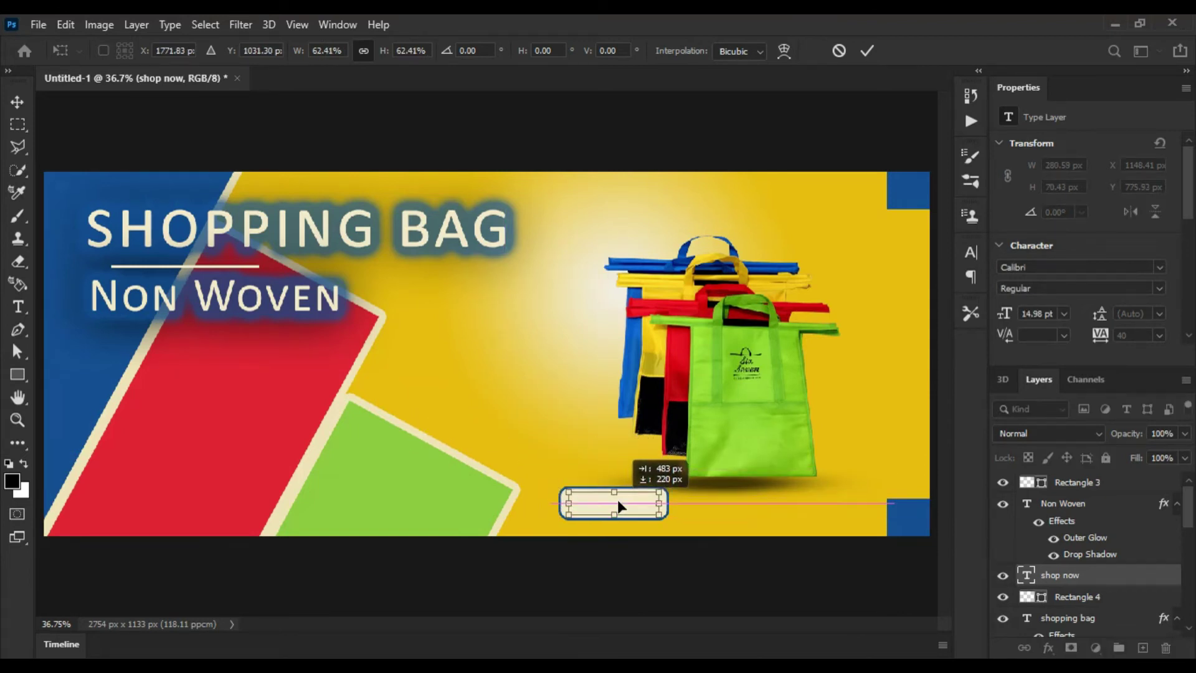
click(866, 50)
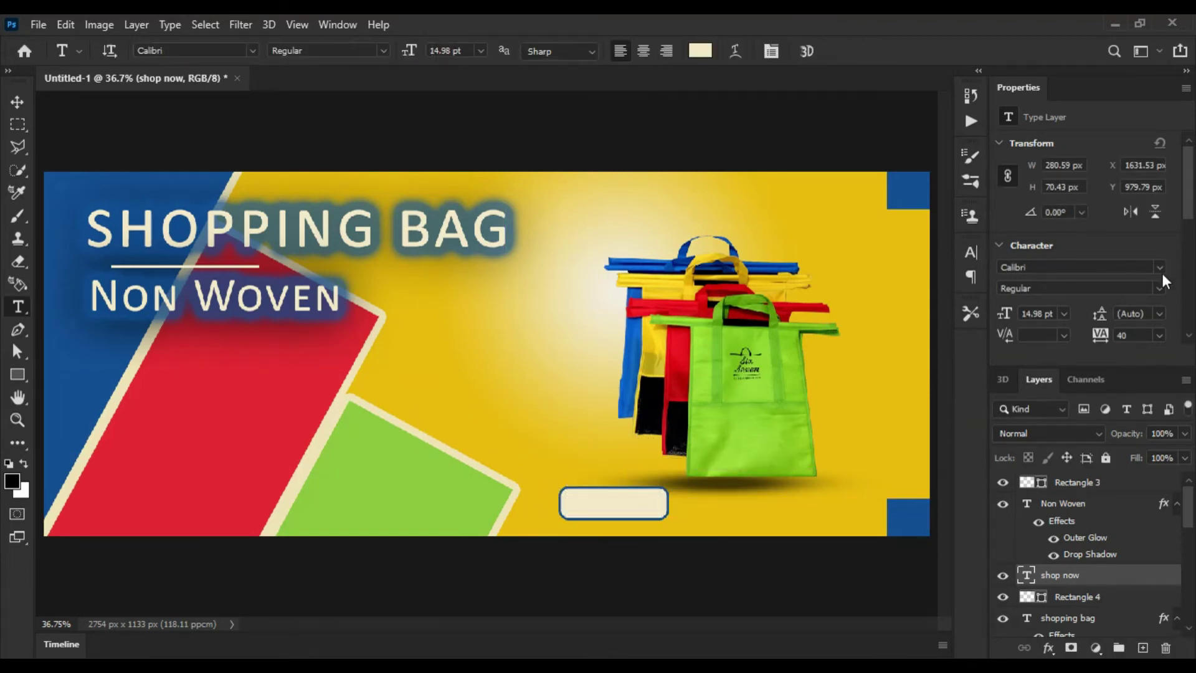
Set SHOP NOW in Impact and colour it the banner yellow #e6be07
click(1160, 267)
click(1062, 354)
click(970, 252)
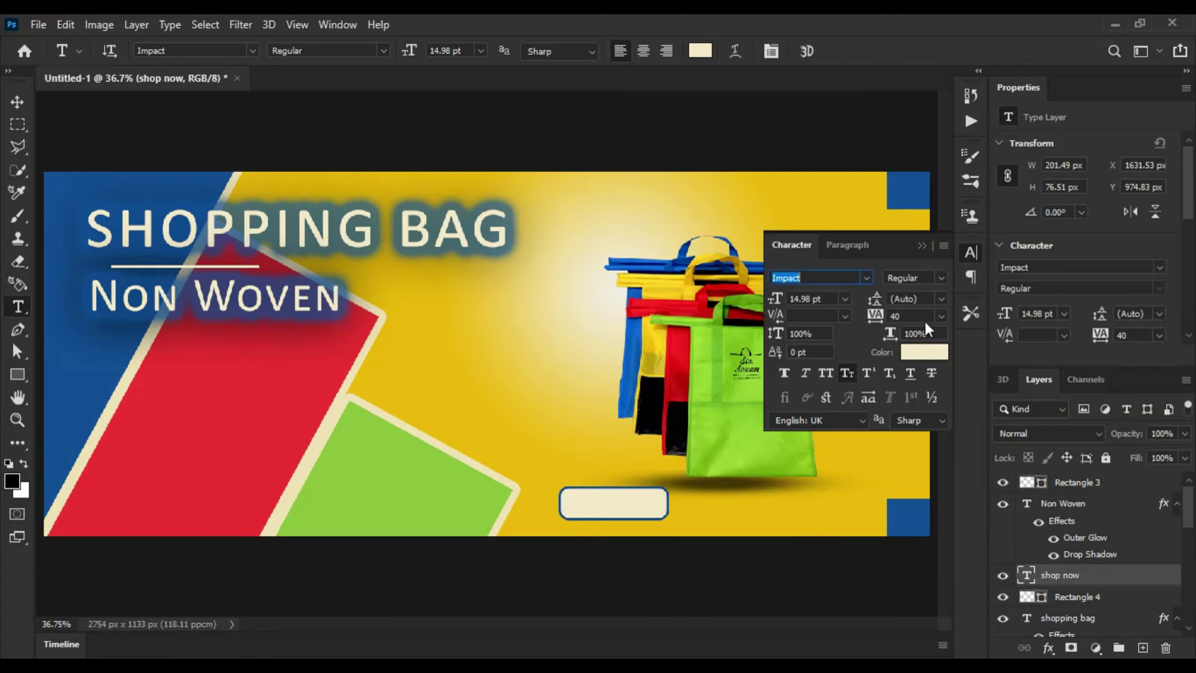
click(921, 347)
drag(915, 250, 1005, 249)
click(466, 373)
click(436, 375)
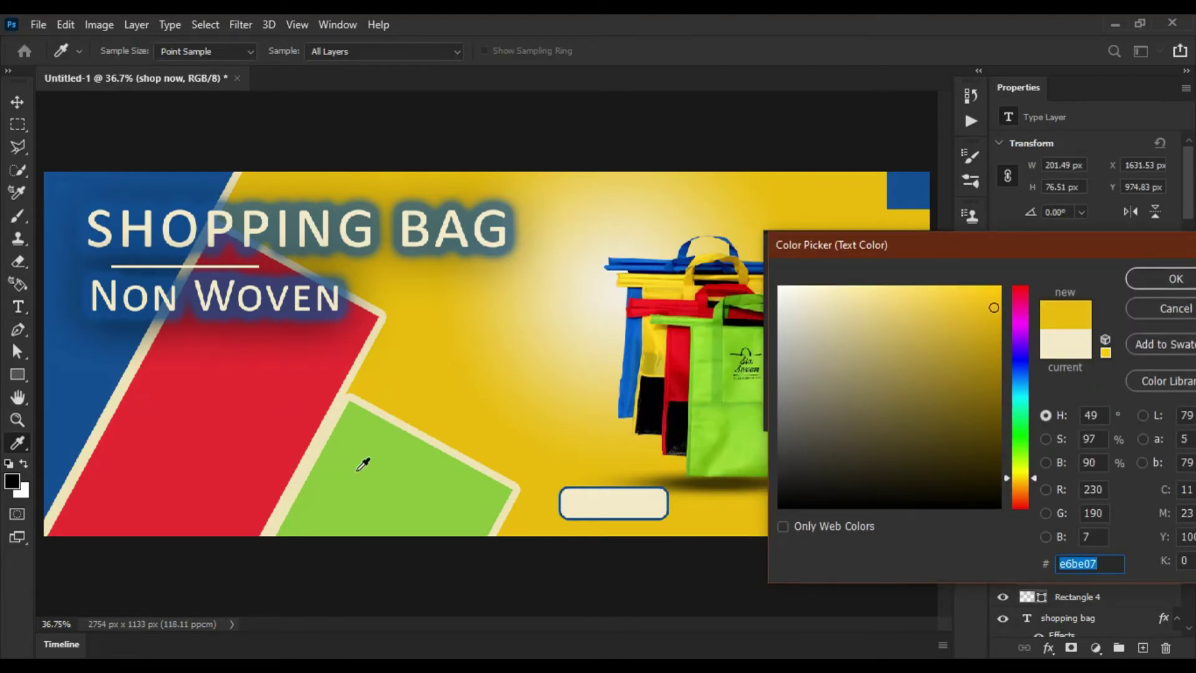
click(1176, 279)
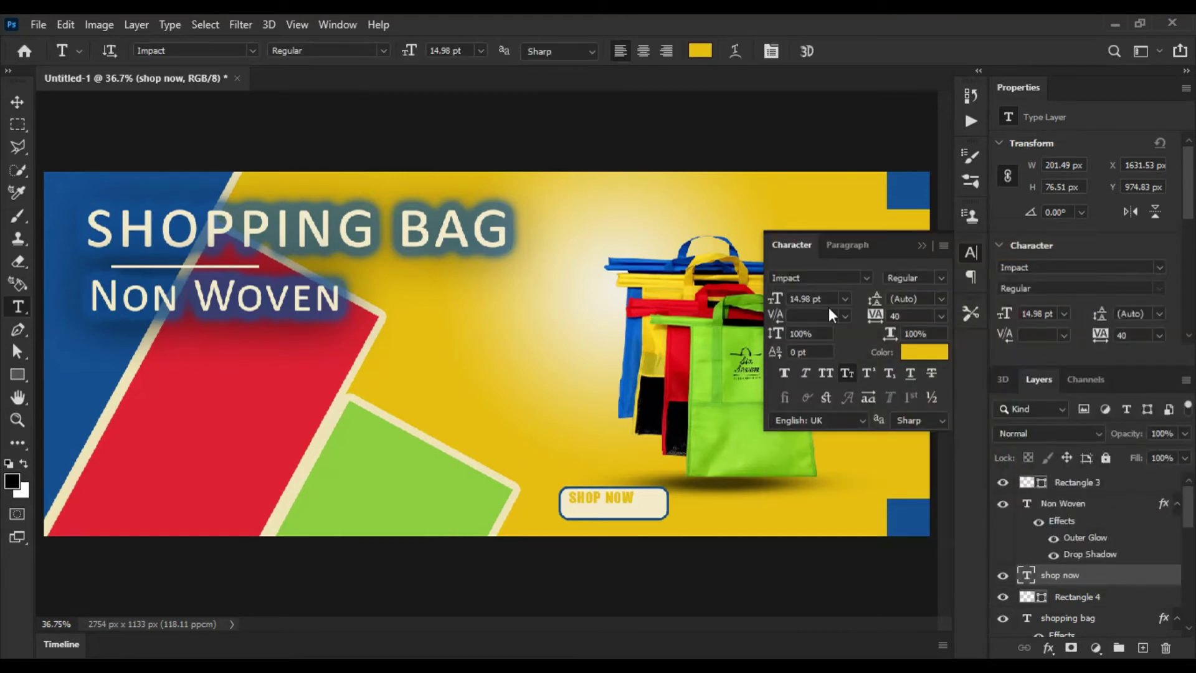
click(921, 247)
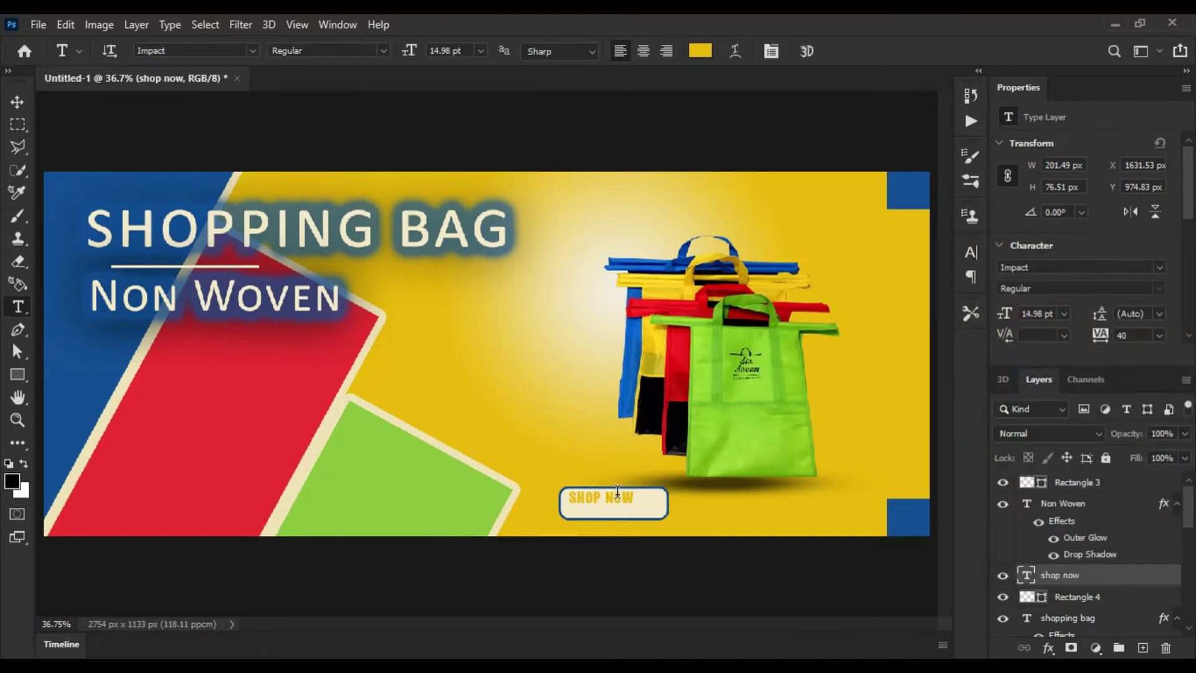
Enlarge SHOP NOW to 21.38 pt and centre it inside the cream button
key(v)
click(650, 505)
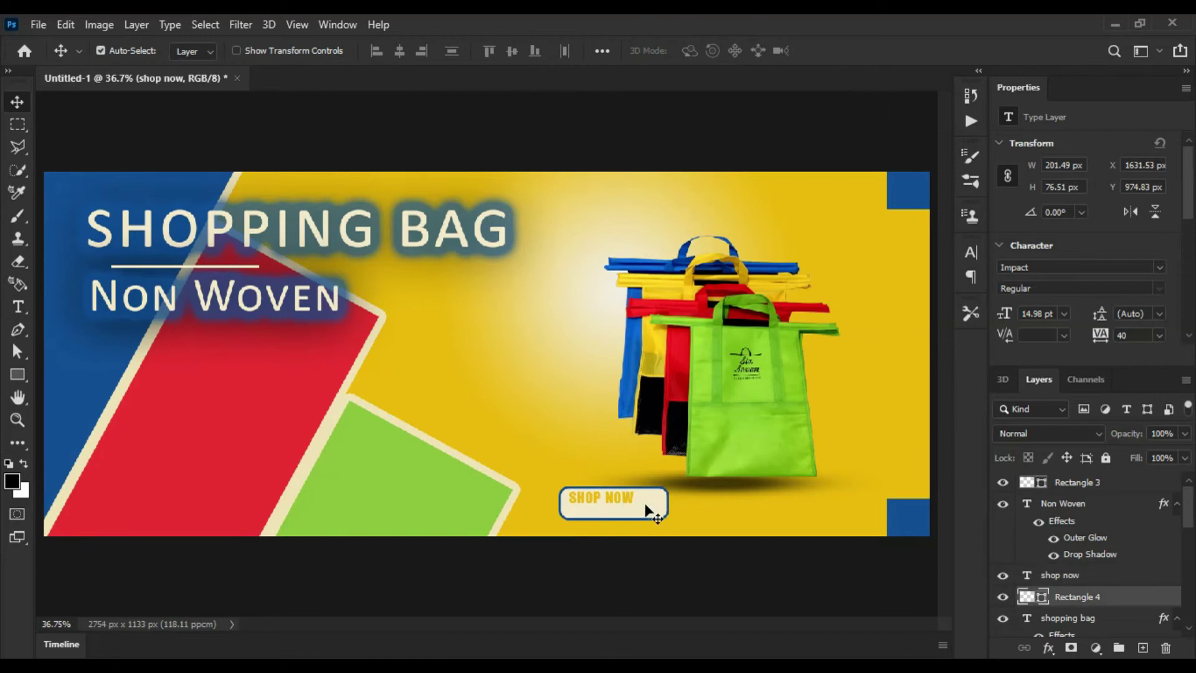
drag(629, 504, 632, 509)
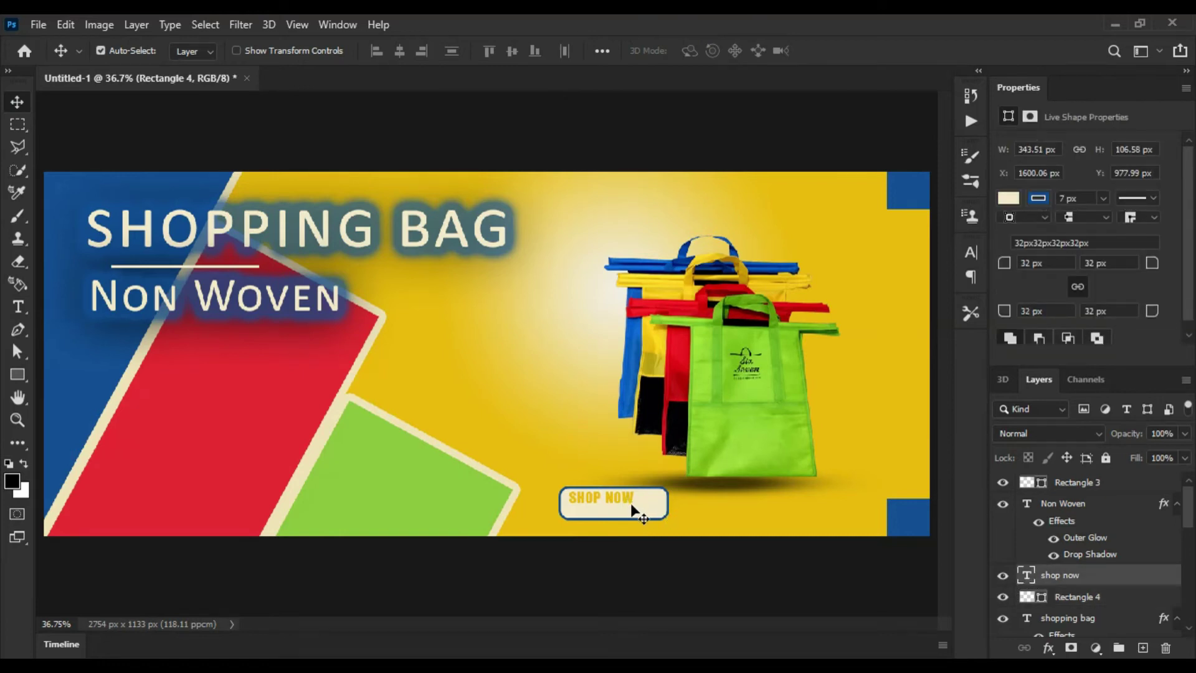
click(1063, 314)
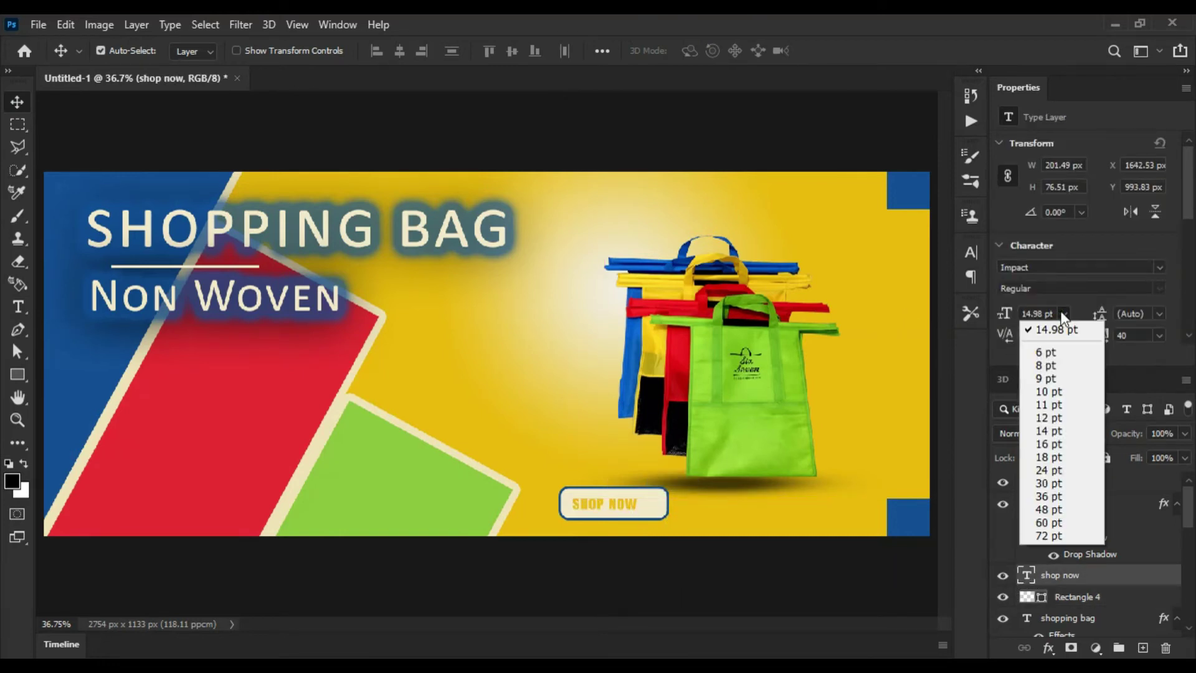
key(ctrl+t)
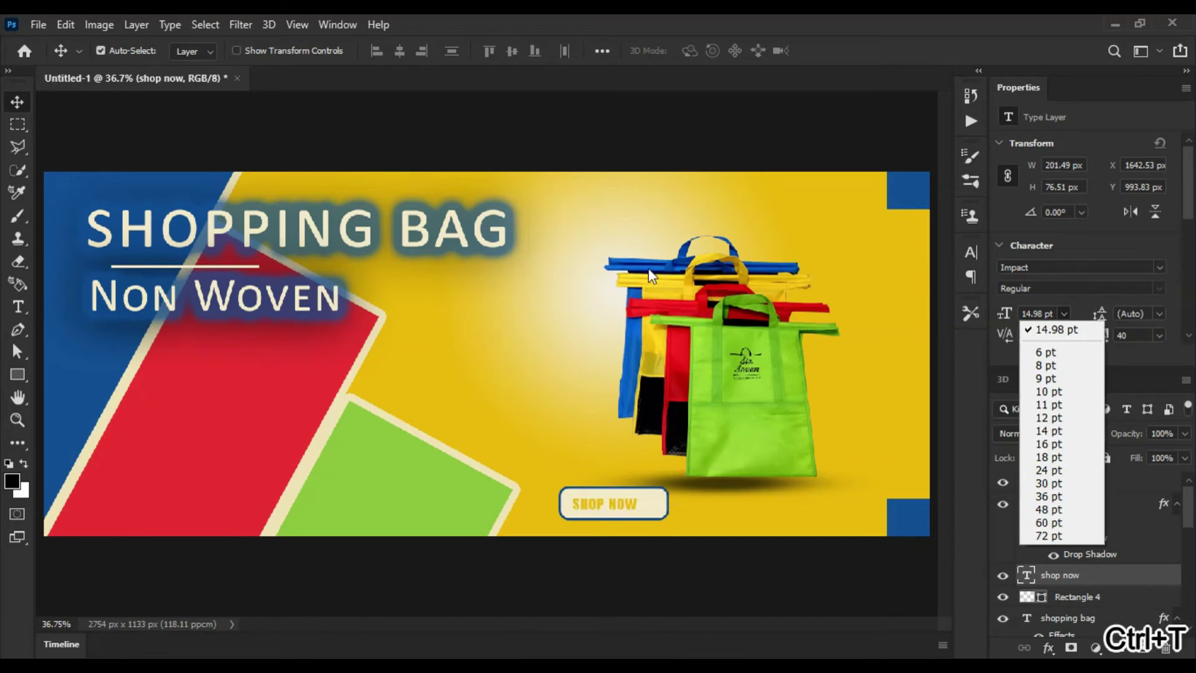
click(641, 485)
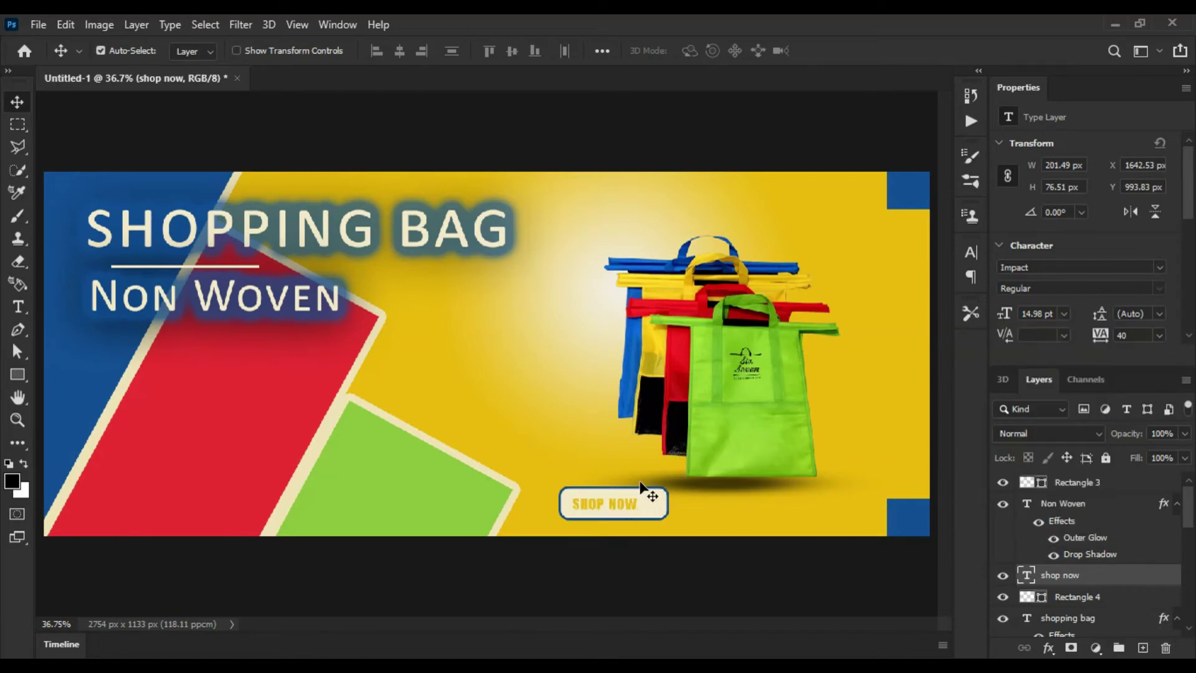
key(ctrl+t)
drag(643, 498, 670, 486)
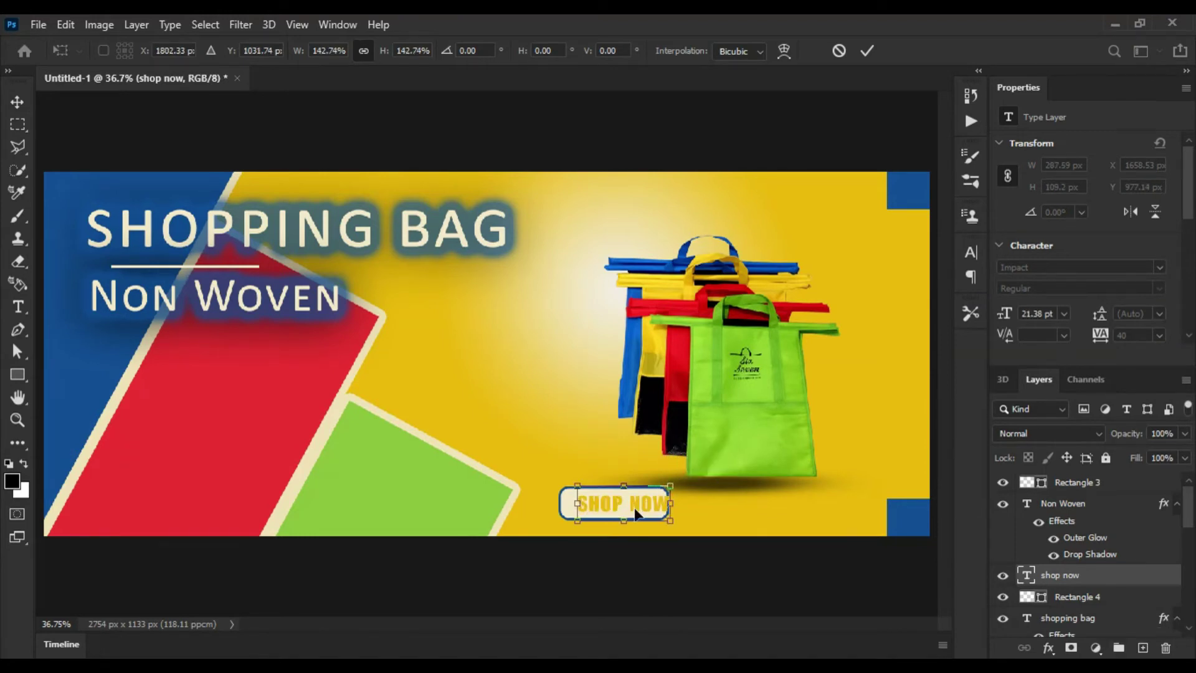
key(Left)
key(Up)
drag(635, 510, 628, 508)
click(867, 50)
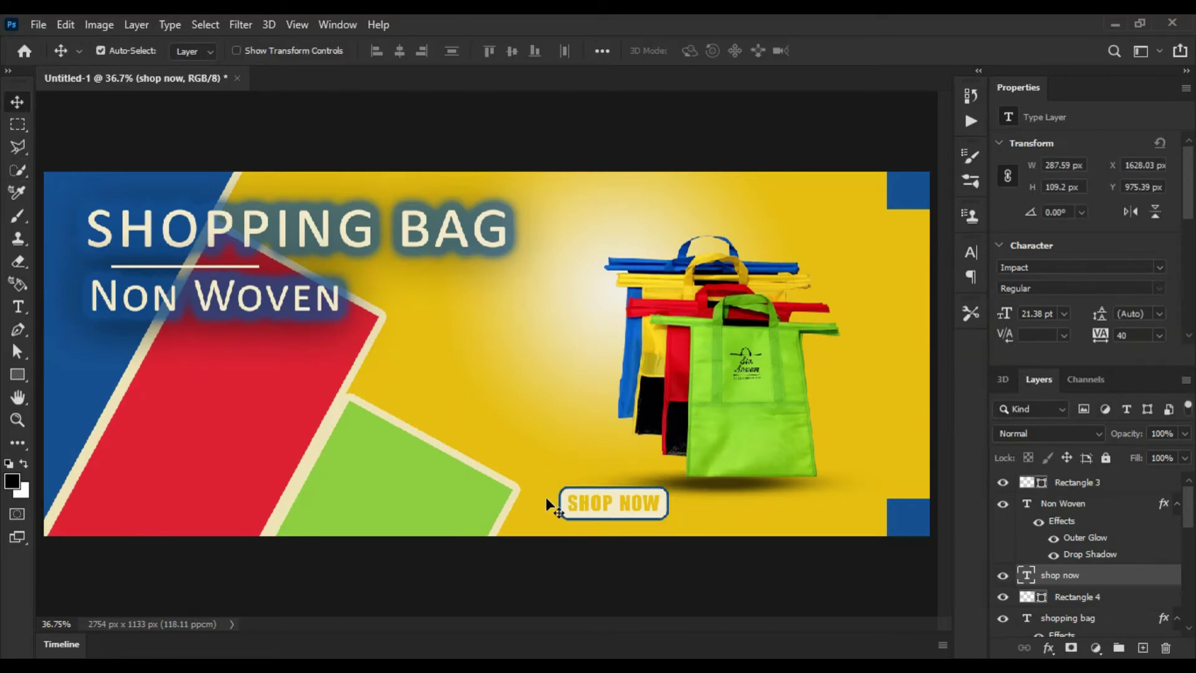
click(1041, 599)
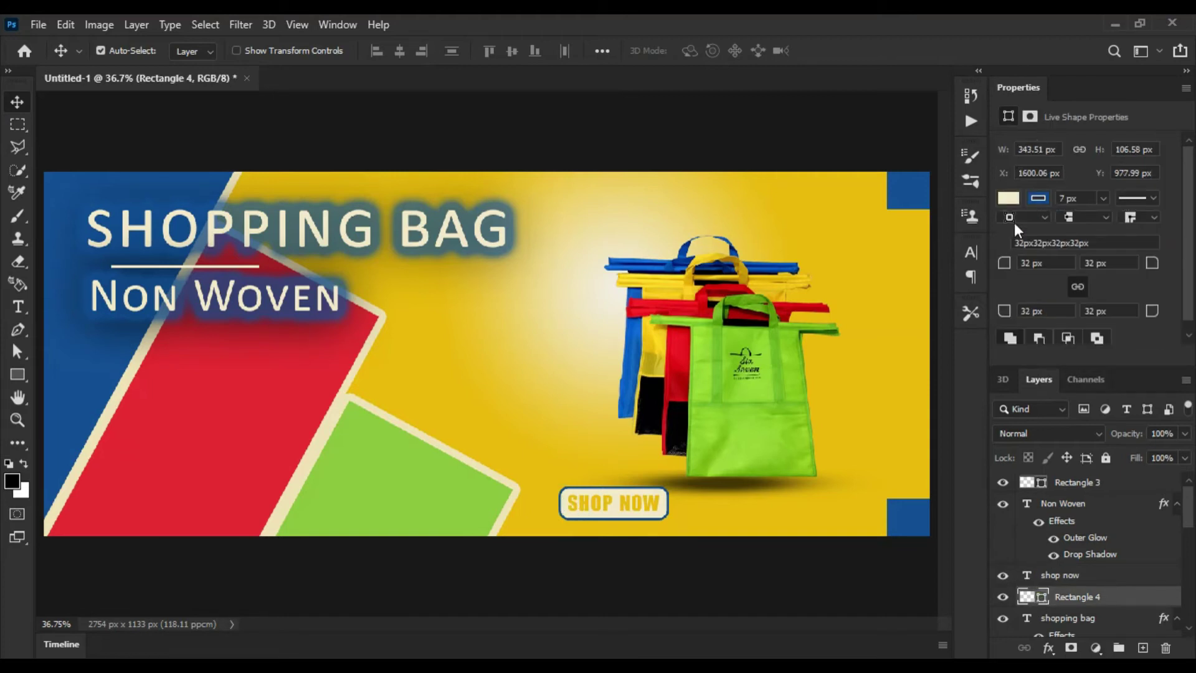
Fill Rectangle 4 with the recent yellow and make the SHOP NOW text white (#ffffff)
click(1008, 198)
click(954, 291)
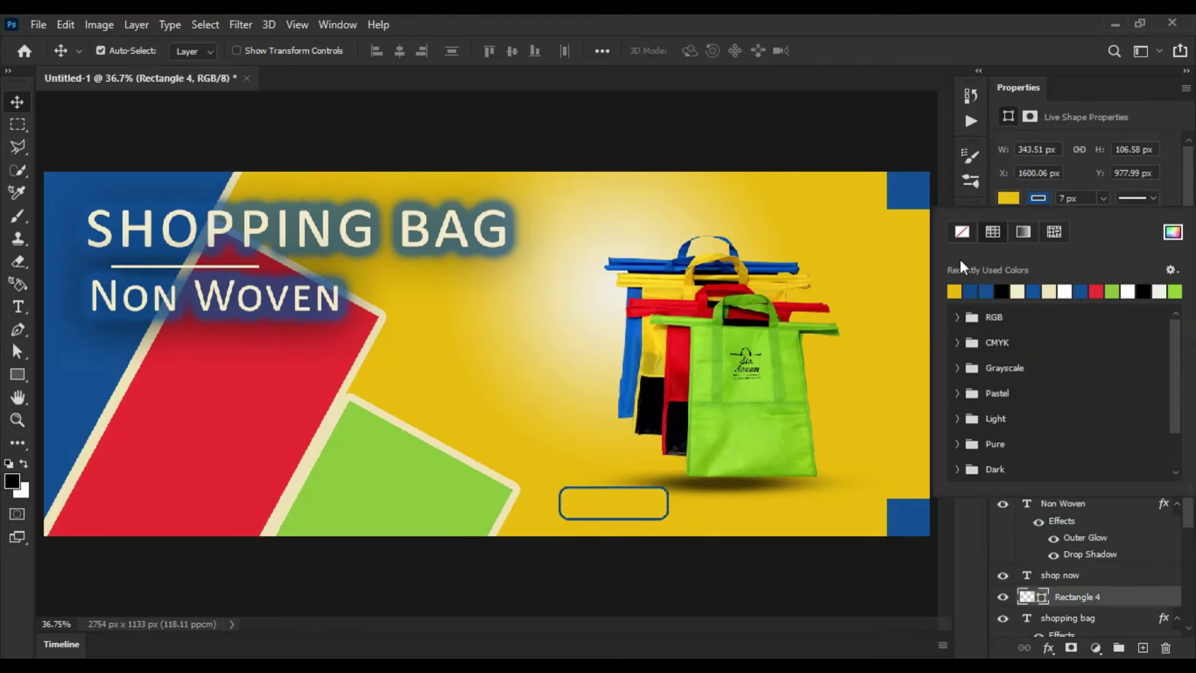
click(1059, 574)
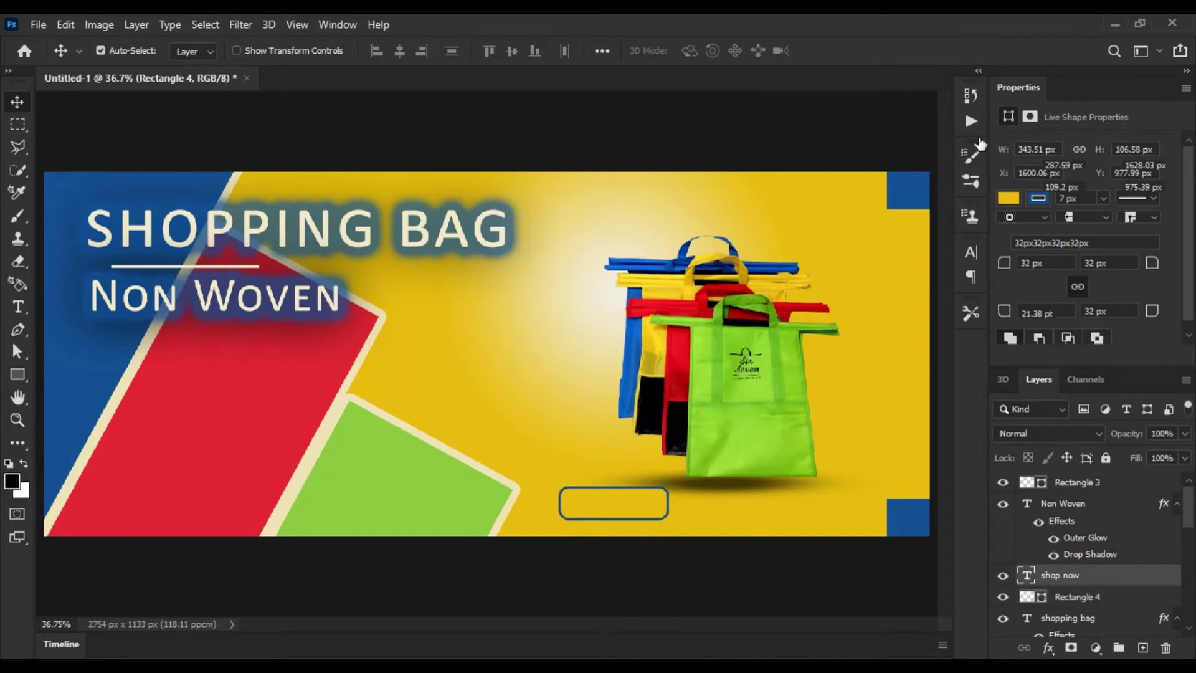
click(970, 253)
click(906, 350)
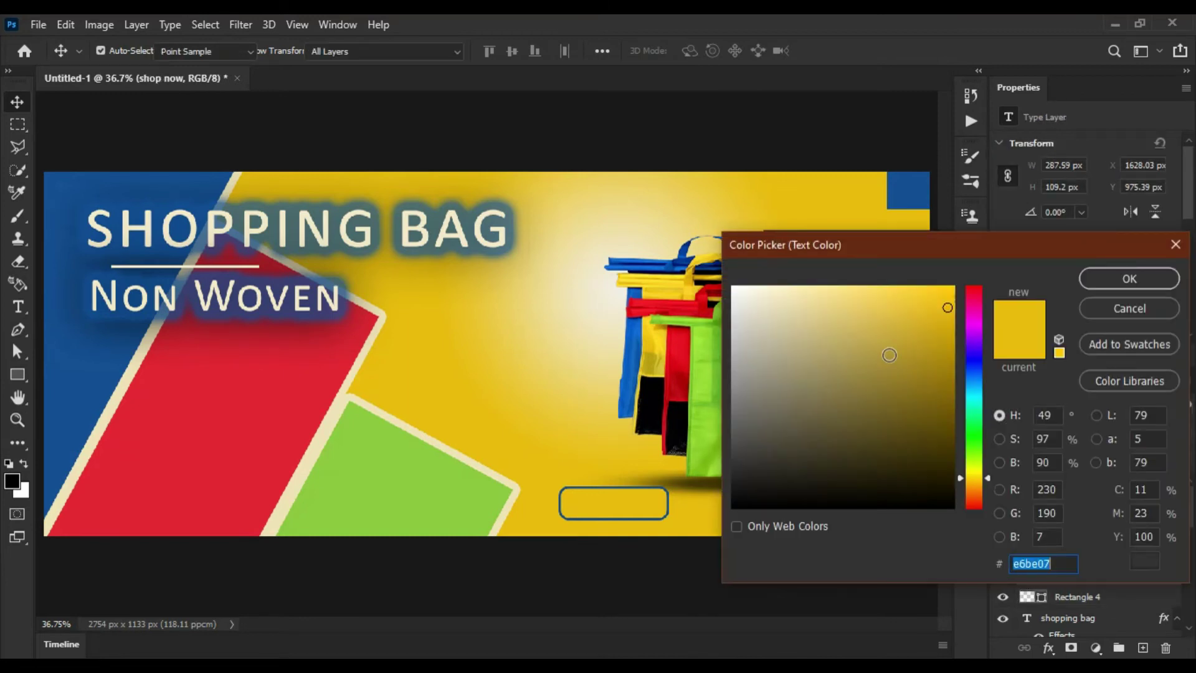
drag(748, 307, 733, 287)
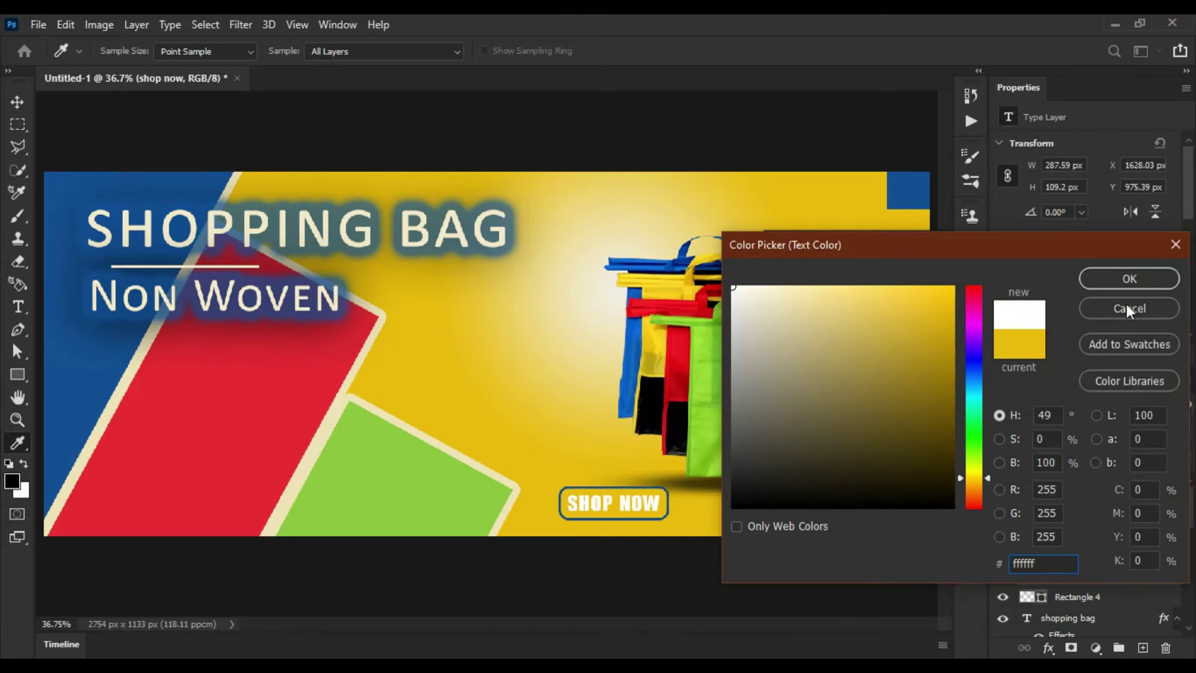
key(Return)
click(921, 245)
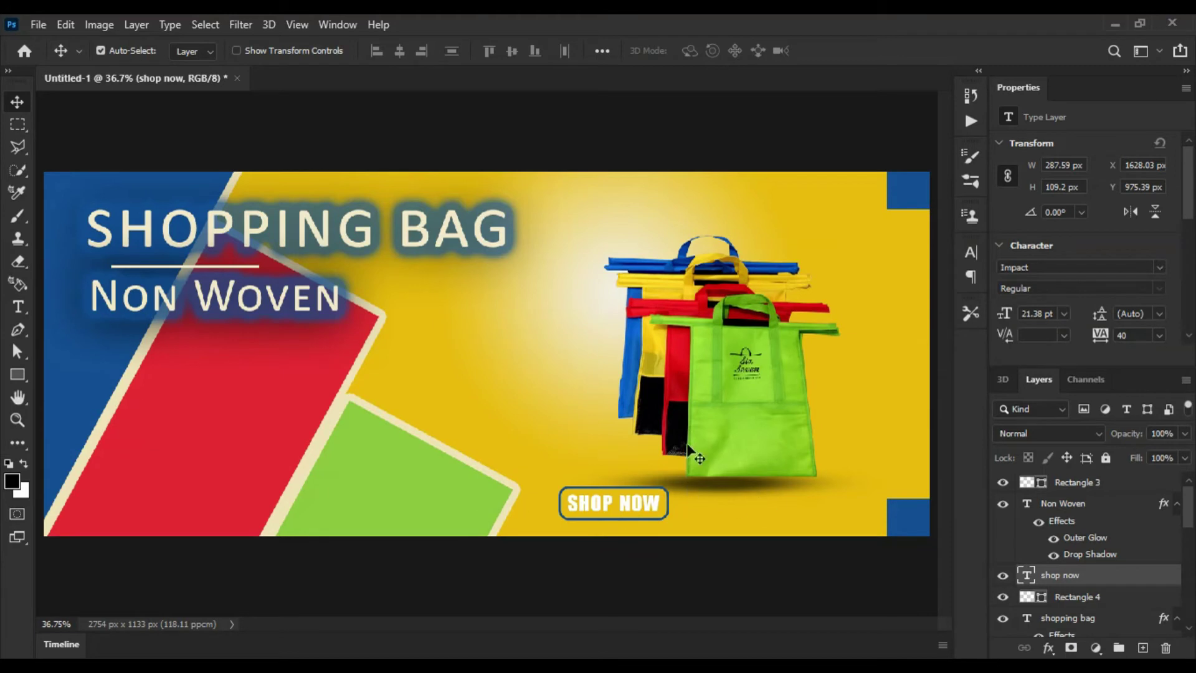
click(345, 657)
Copy 'PRICE:US $1.21' from the Notepad notes, undoing an accidental rectangle copy
drag(767, 451, 864, 455)
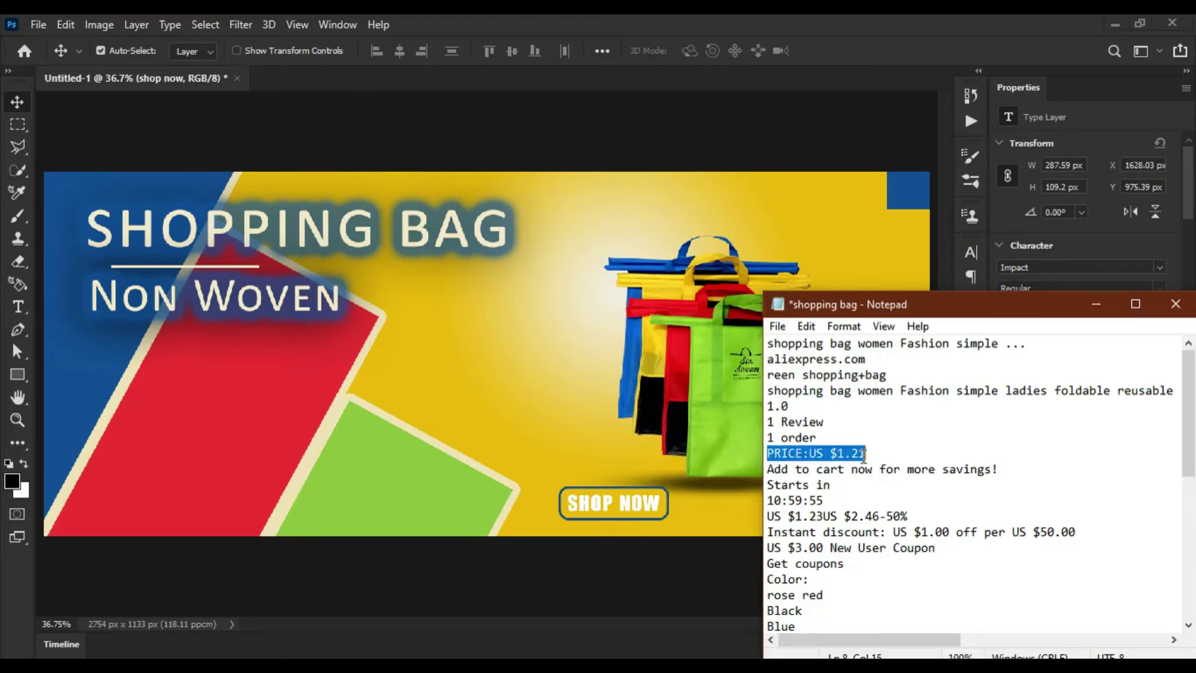
right_click(855, 453)
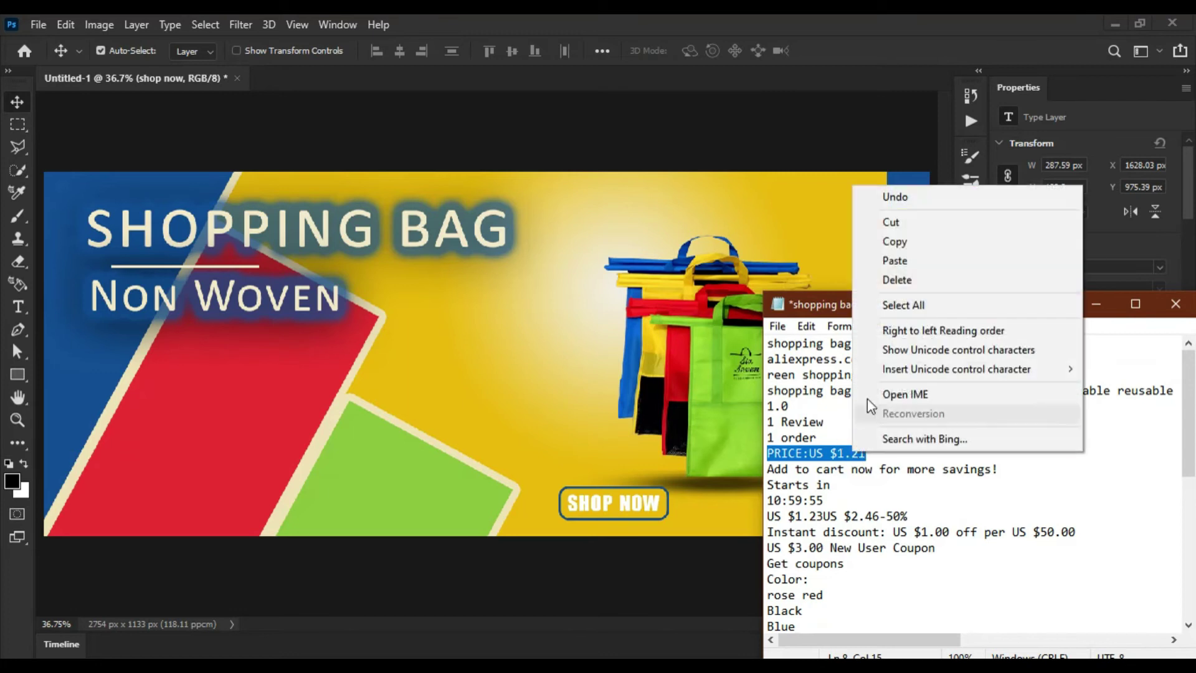
click(912, 242)
mouse_move(308, 407)
mouse_down()
mouse_move(608, 507)
mouse_move(522, 384)
mouse_up()
key(ctrl+z)
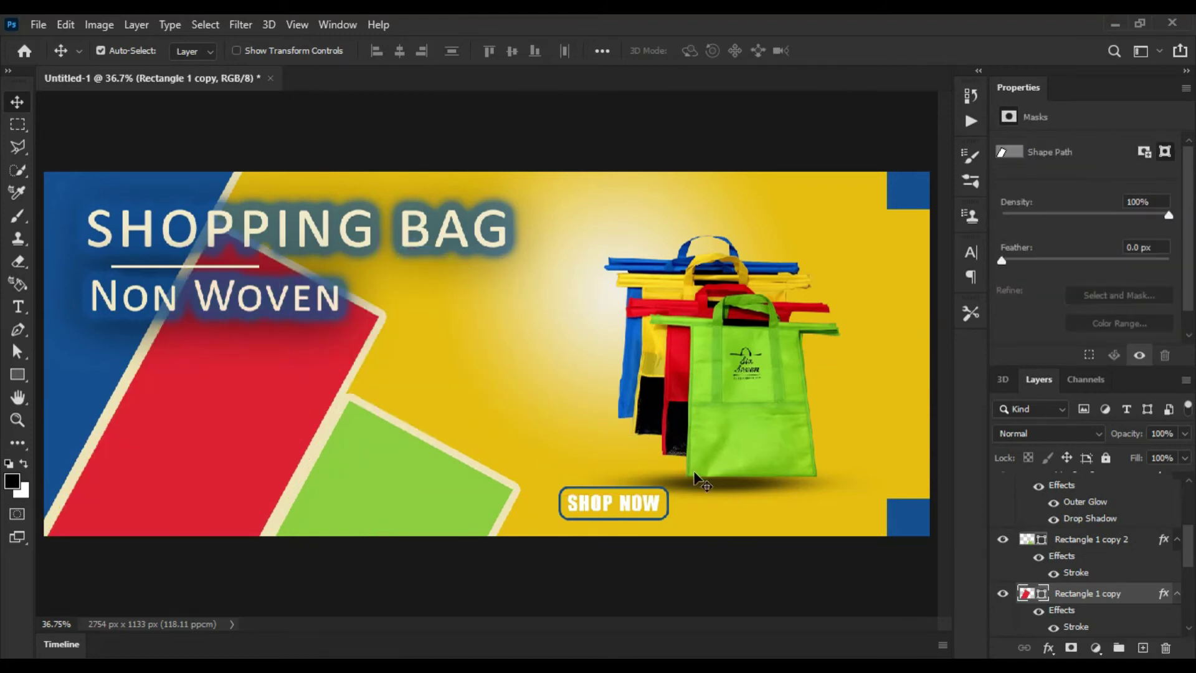
Create a horizontal text layer on the banner containing the pasted 'PRICE:US $1.21'
right_click(18, 306)
click(93, 305)
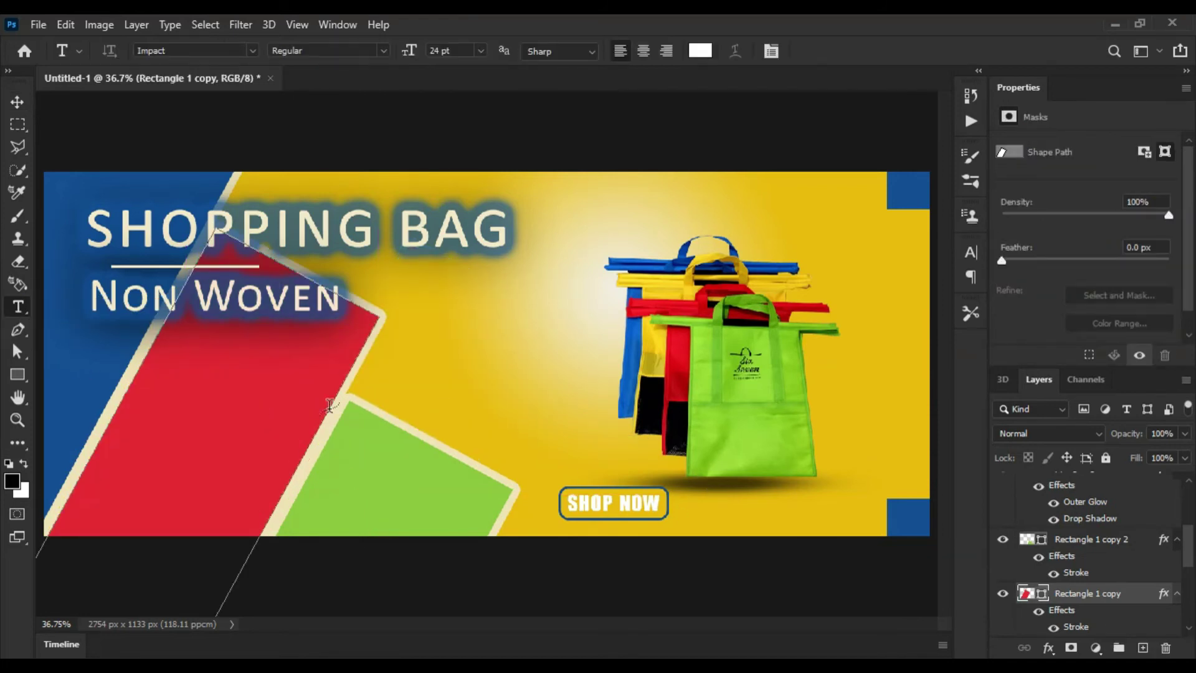
click(450, 361)
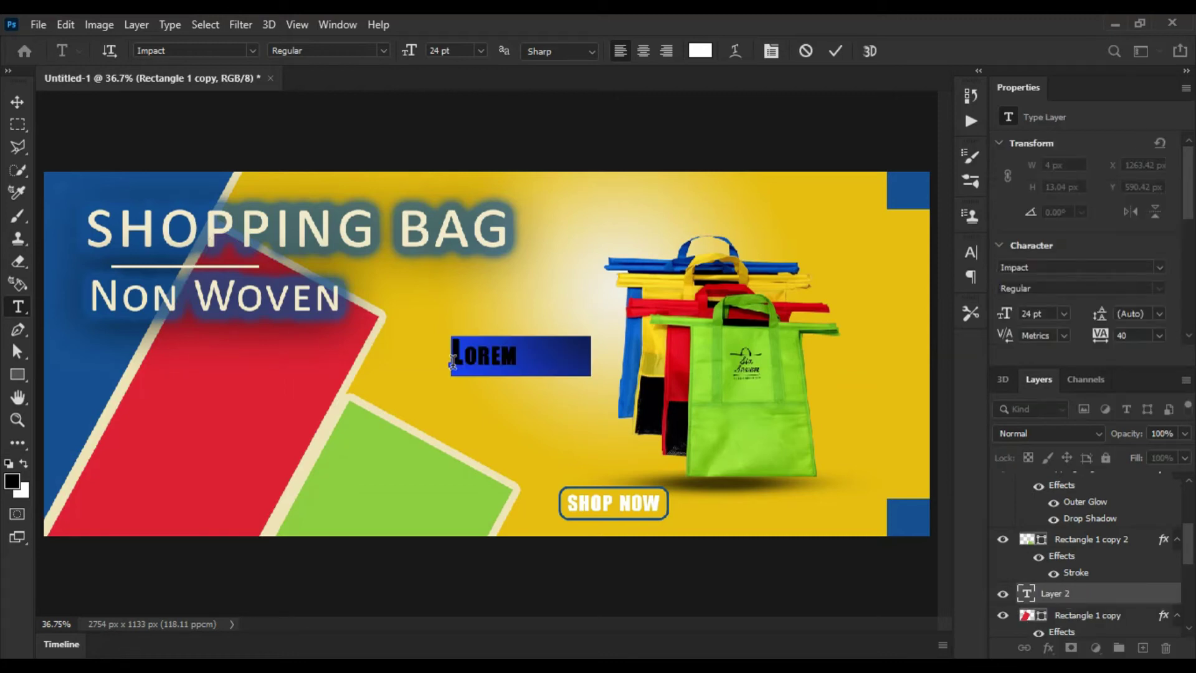
key(Delete)
right_click(450, 314)
click(486, 378)
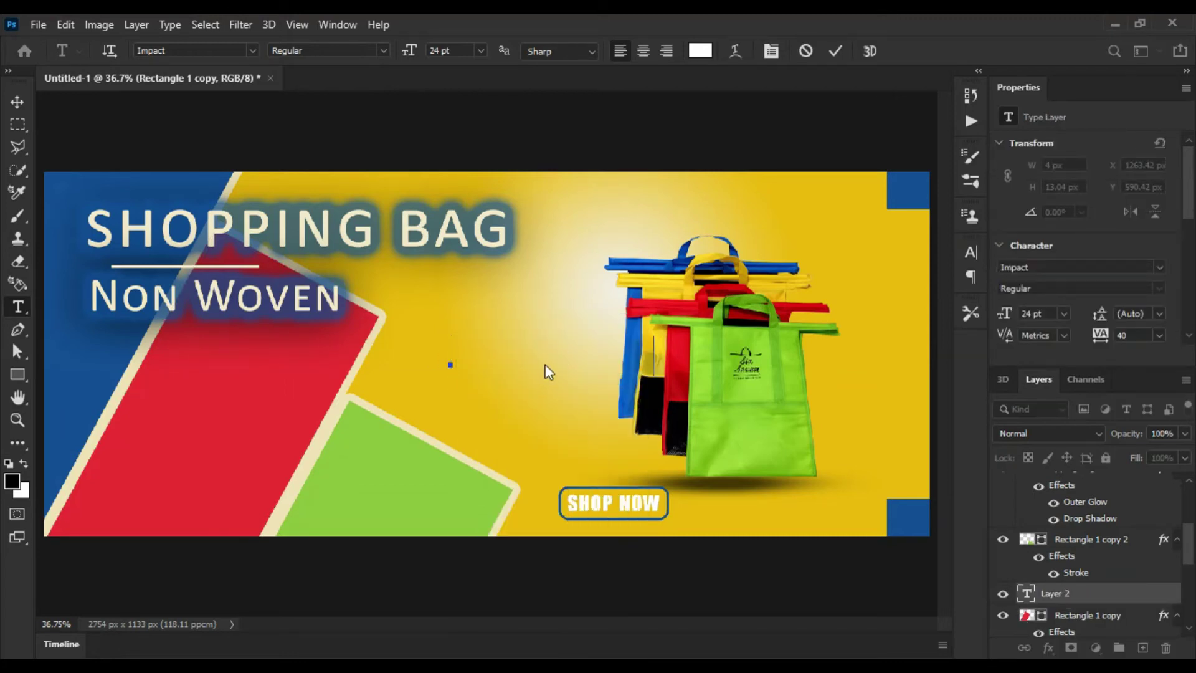
text(PRICE:US $1.21)
click(836, 51)
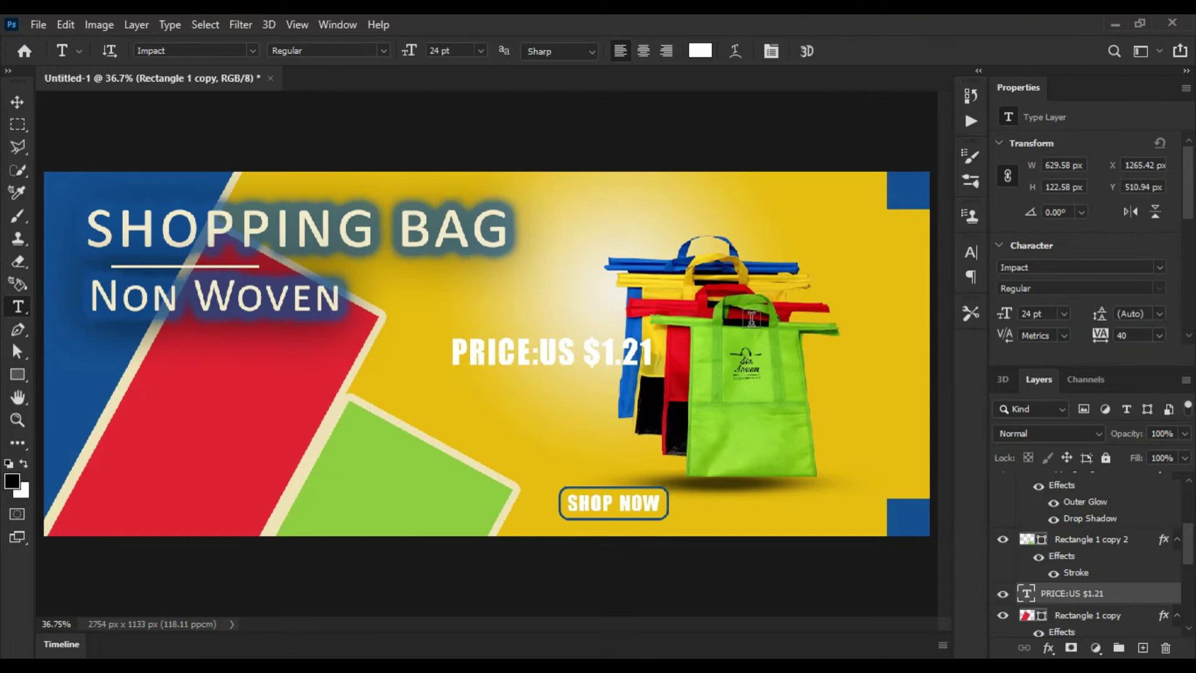
Scale the price text down to about 68%, roughly 16.38 pt
key(ctrl)
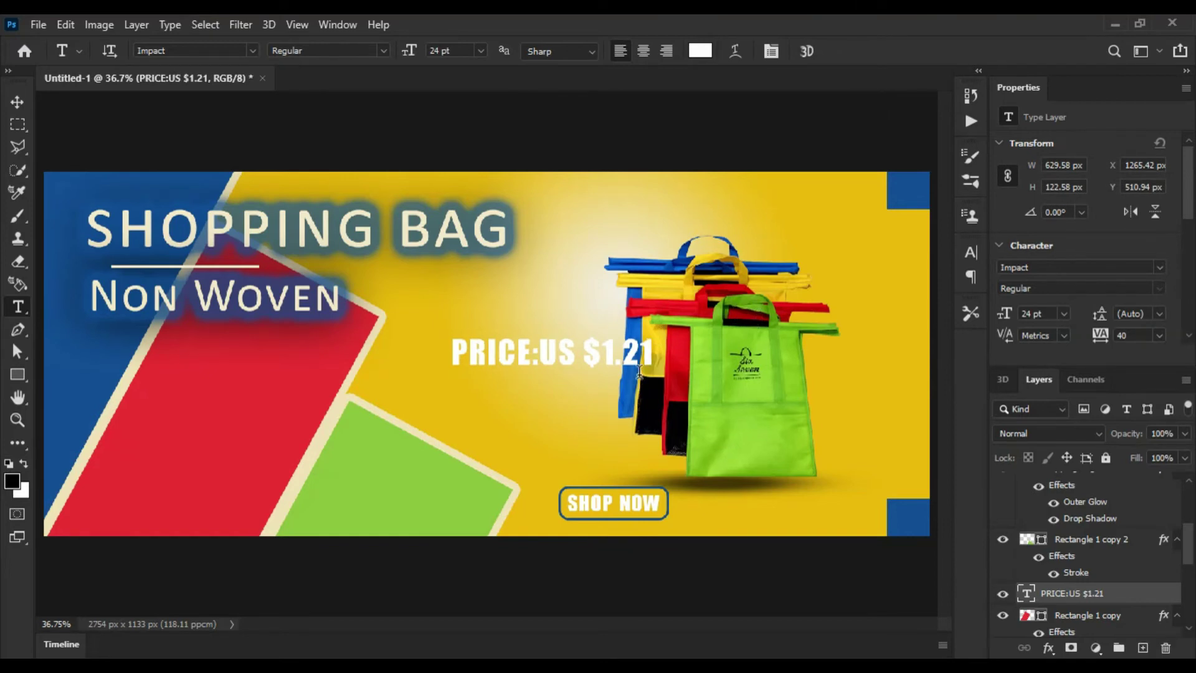
key(ctrl+t)
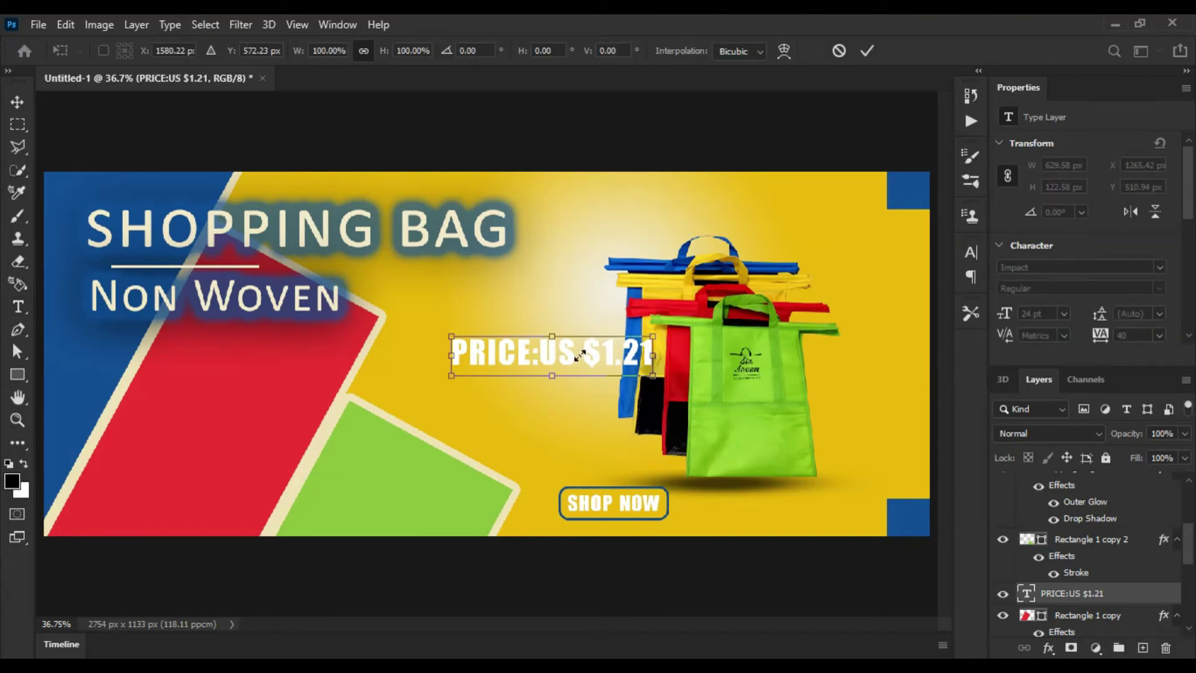
drag(628, 331, 554, 383)
drag(596, 373, 585, 377)
click(867, 51)
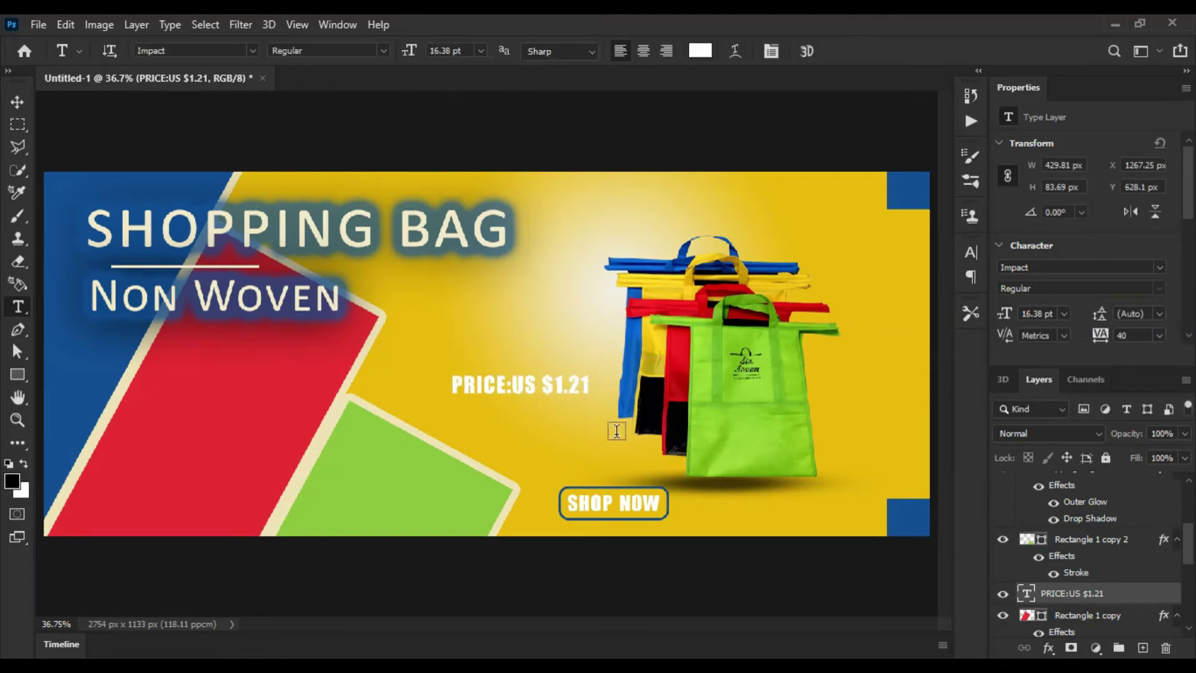
Set the price line to Acumin Variable Concept with tracking changed to 60, then -20
click(252, 51)
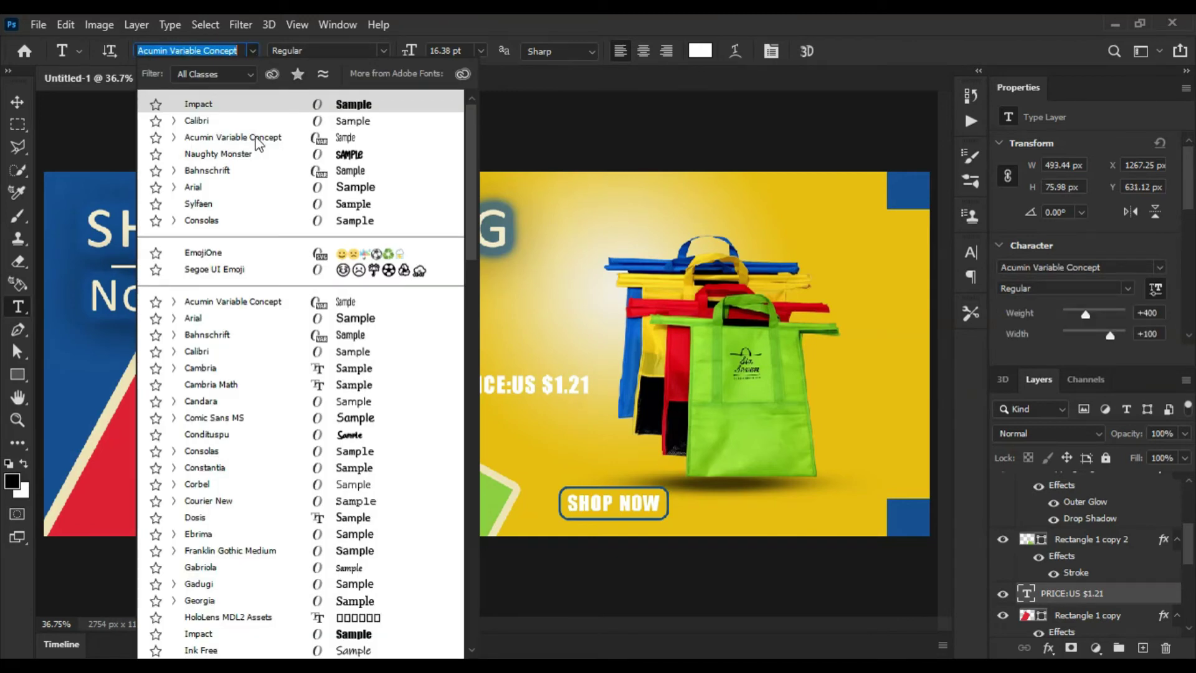
click(260, 144)
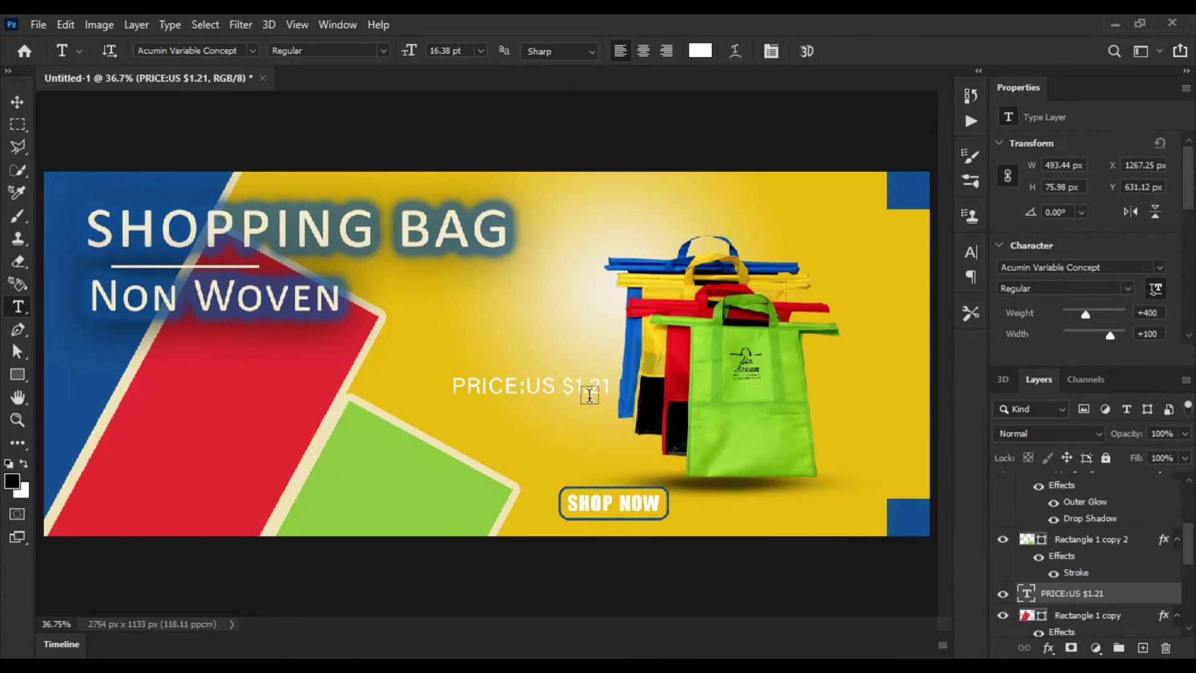
click(971, 253)
click(913, 316)
text(60)
key(Return)
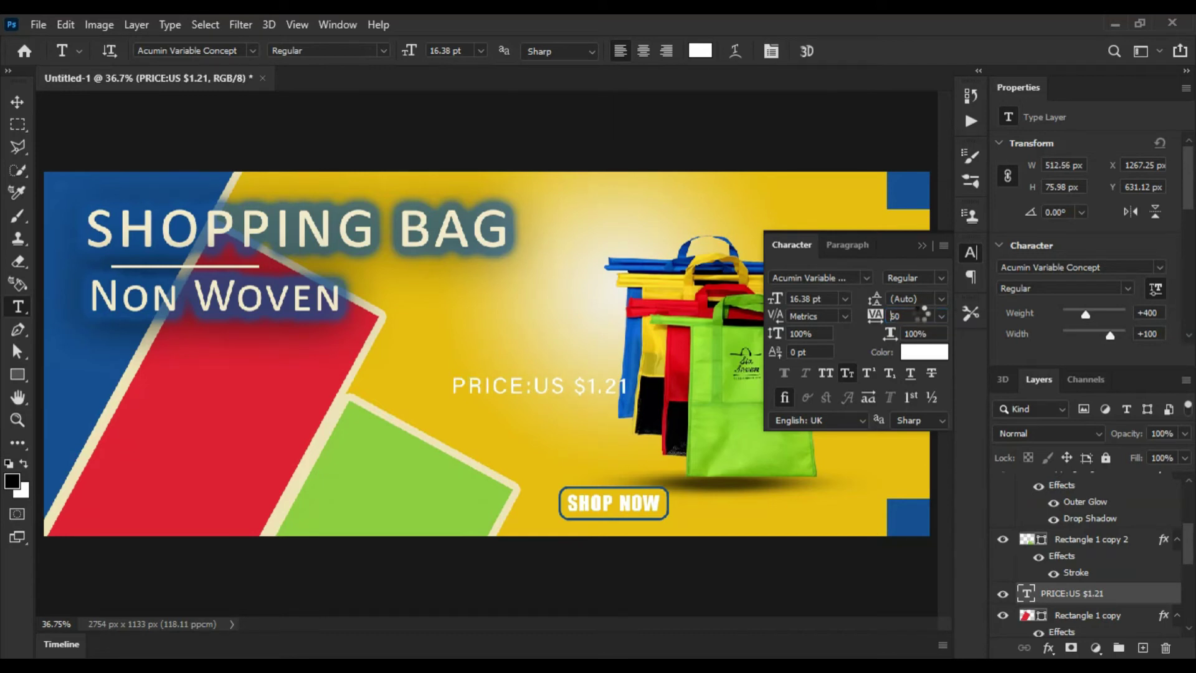
text(-20)
key(Return)
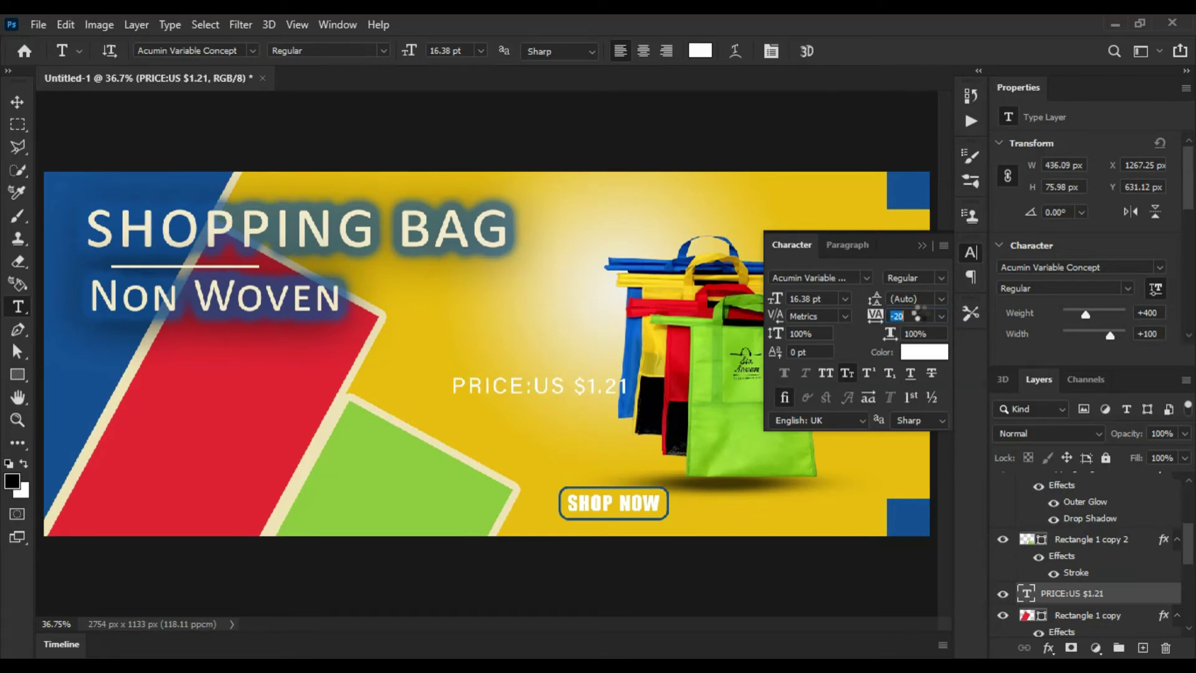
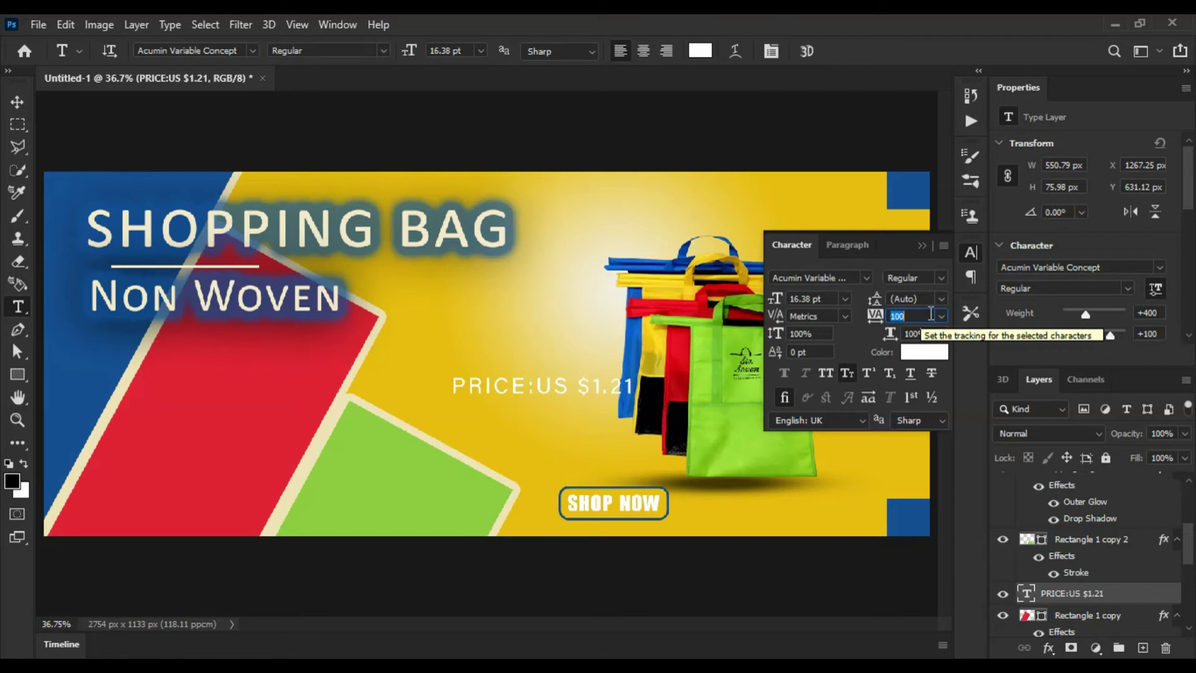
Set the PRICE:US $1.21 text tracking to 100 and shift it slightly down and right
key(Return)
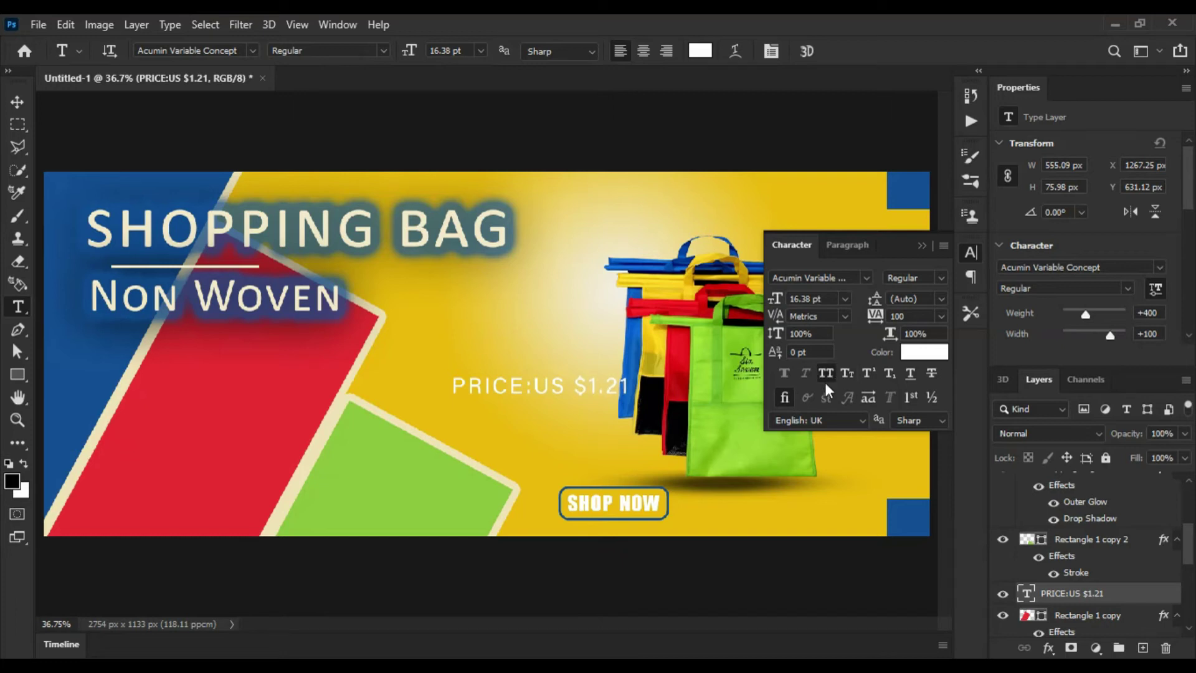
click(921, 245)
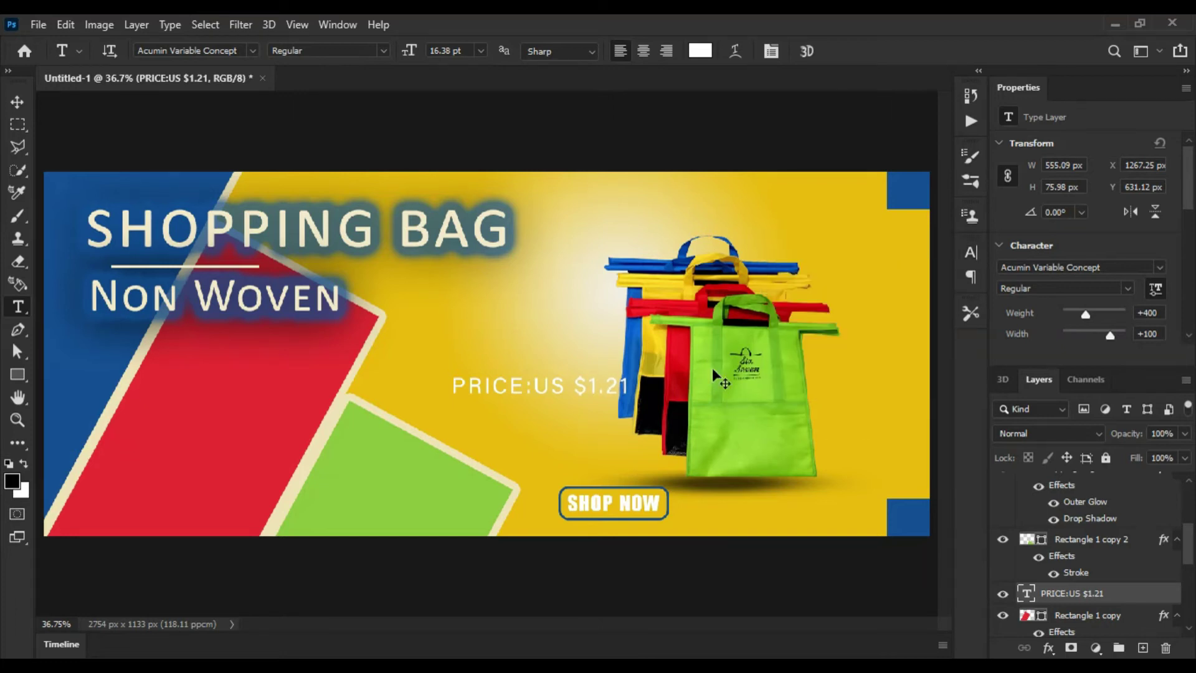
key(ctrl+t)
drag(563, 387, 593, 436)
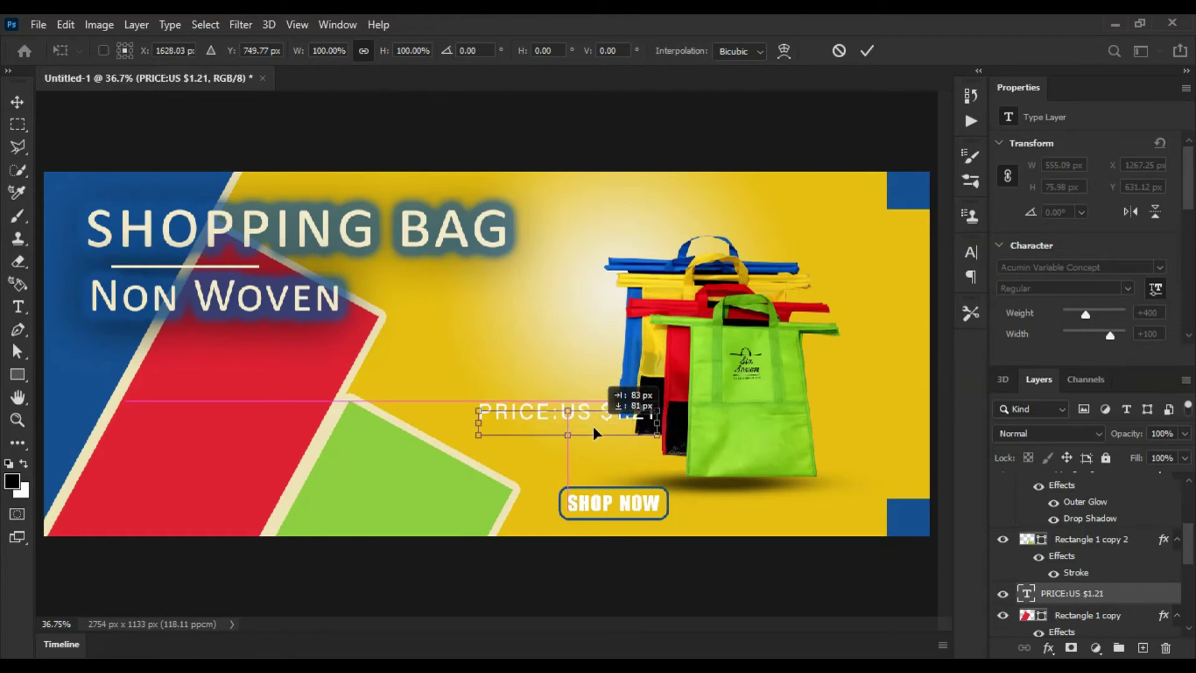
click(863, 48)
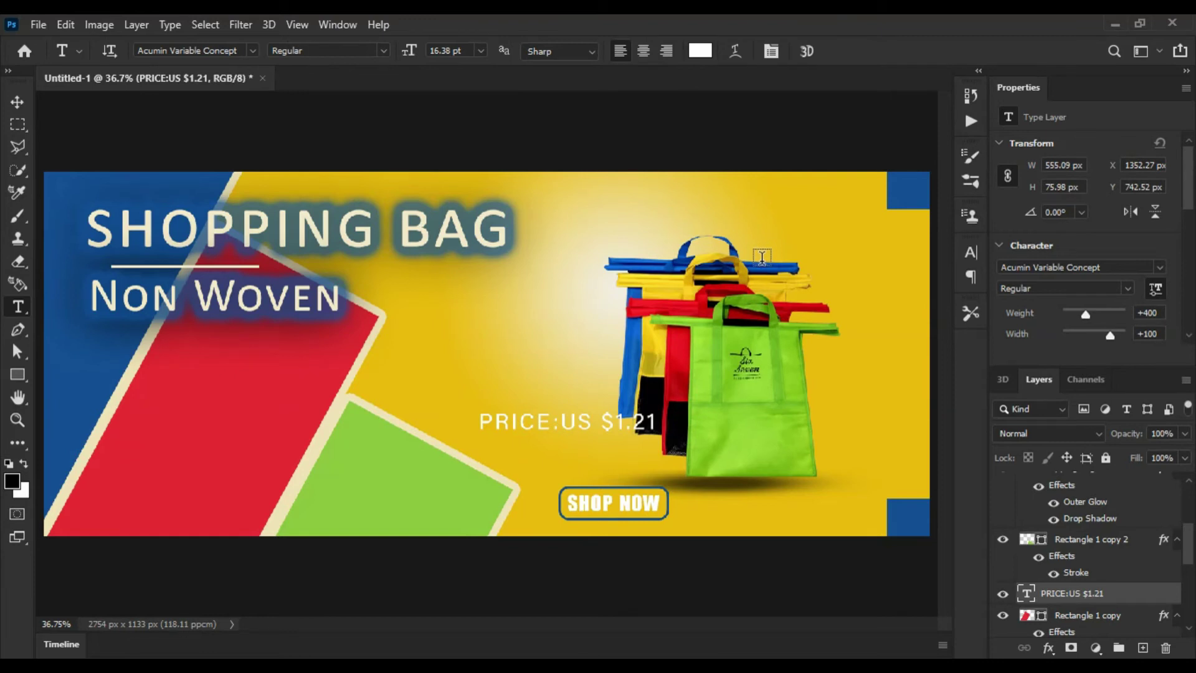
Draw a small black rectangle on the red panel and pull a corner in to form a triangle
click(17, 374)
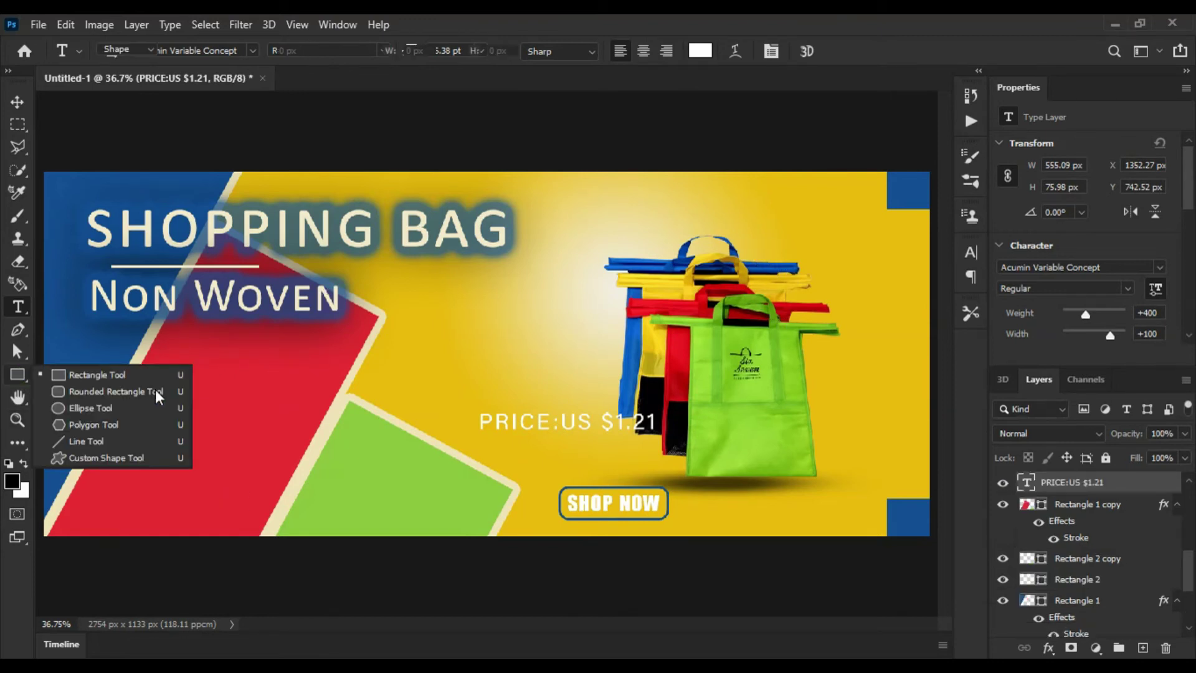
click(124, 374)
drag(229, 410, 252, 430)
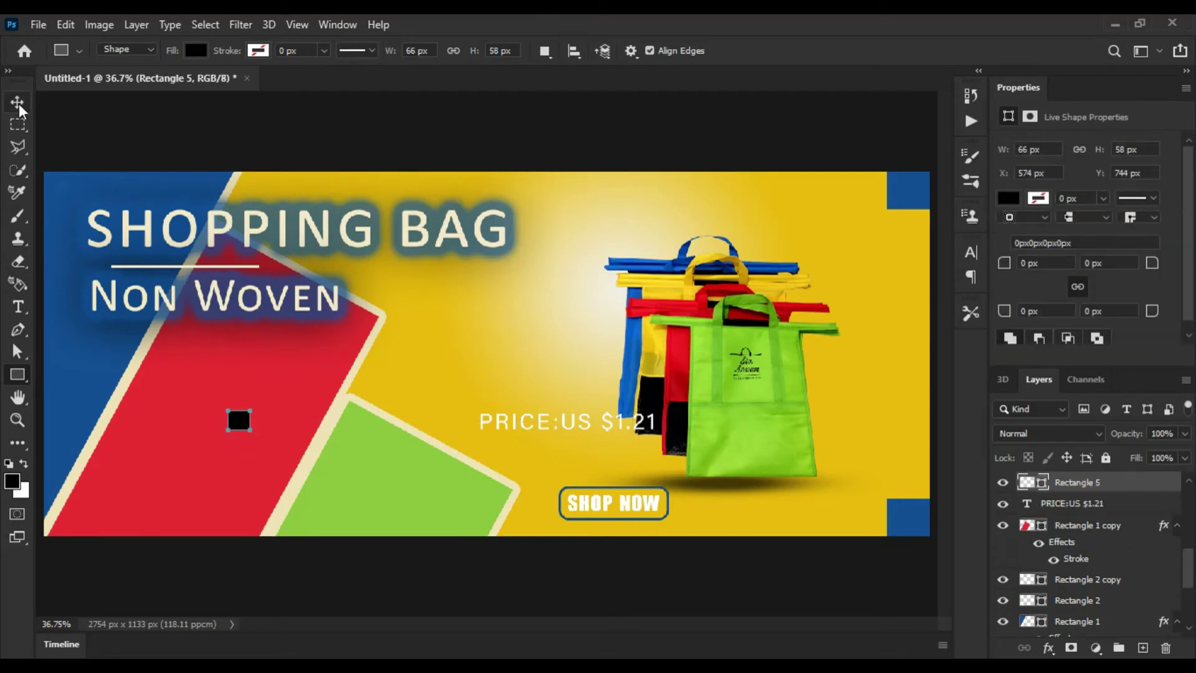
click(18, 351)
drag(229, 436, 244, 412)
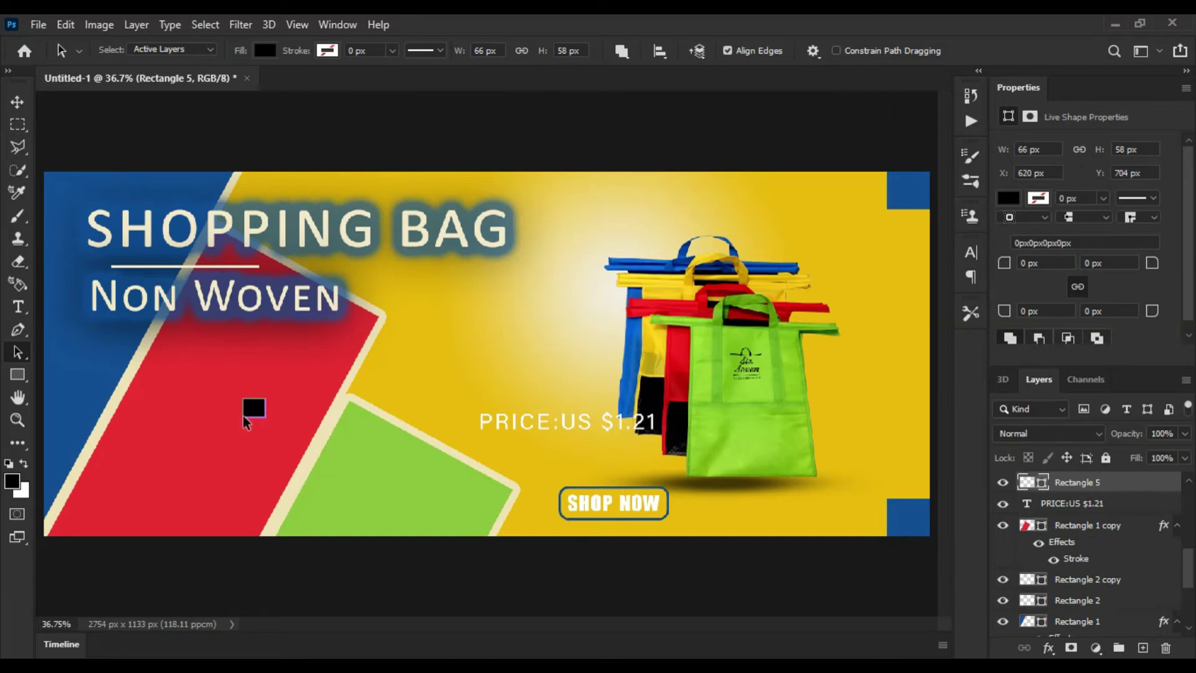
drag(244, 418, 254, 416)
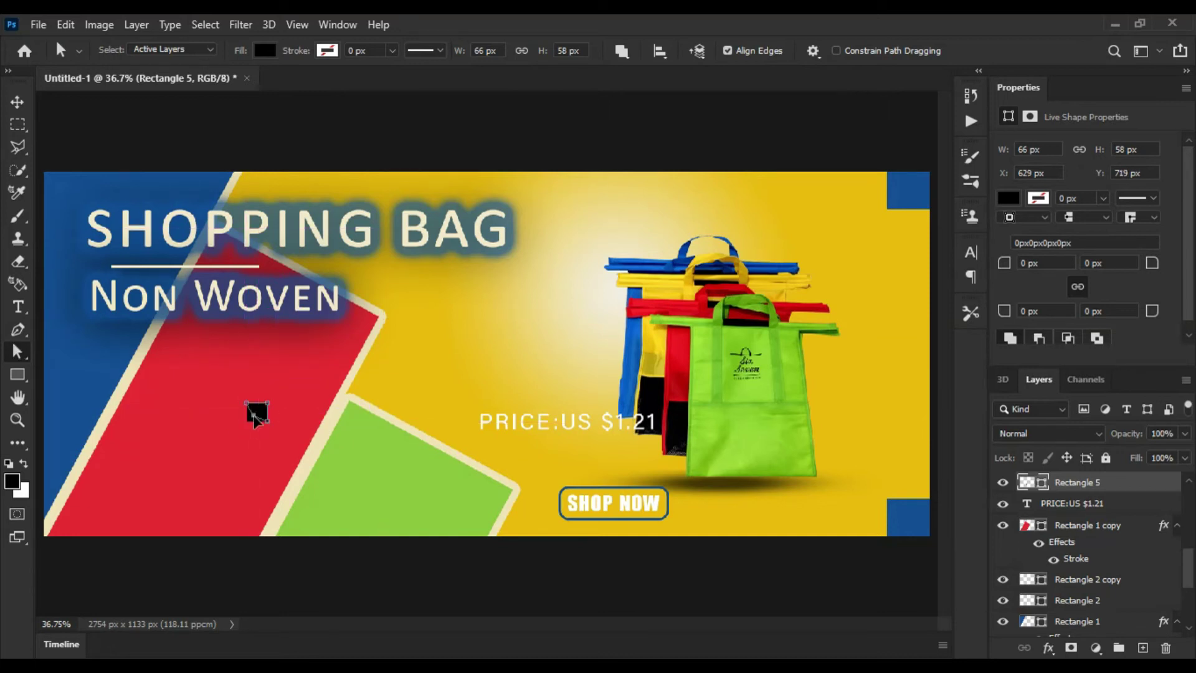
drag(257, 415, 267, 422)
click(547, 274)
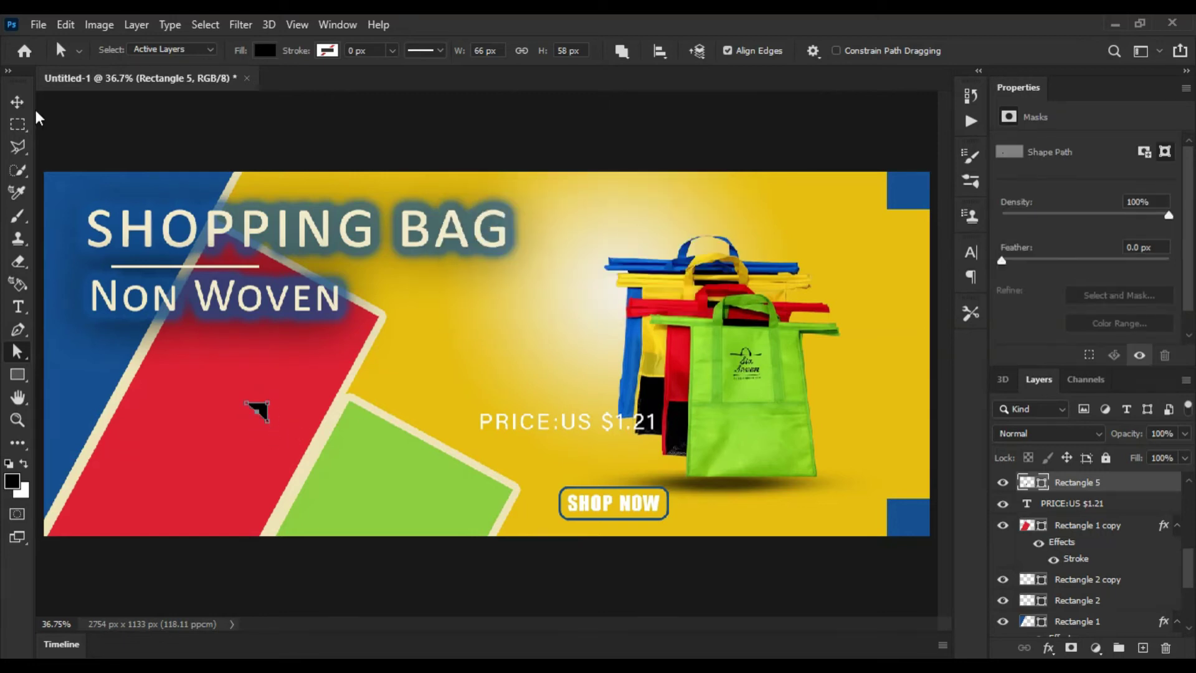
Duplicate the triangle toward the upper left and lower right, moving the new copy down the layer stack
click(17, 102)
click(414, 365)
mouse_move(259, 413)
mouse_down()
mouse_move(188, 439)
mouse_move(73, 365)
mouse_up()
drag(187, 441, 387, 512)
drag(1151, 511, 1149, 588)
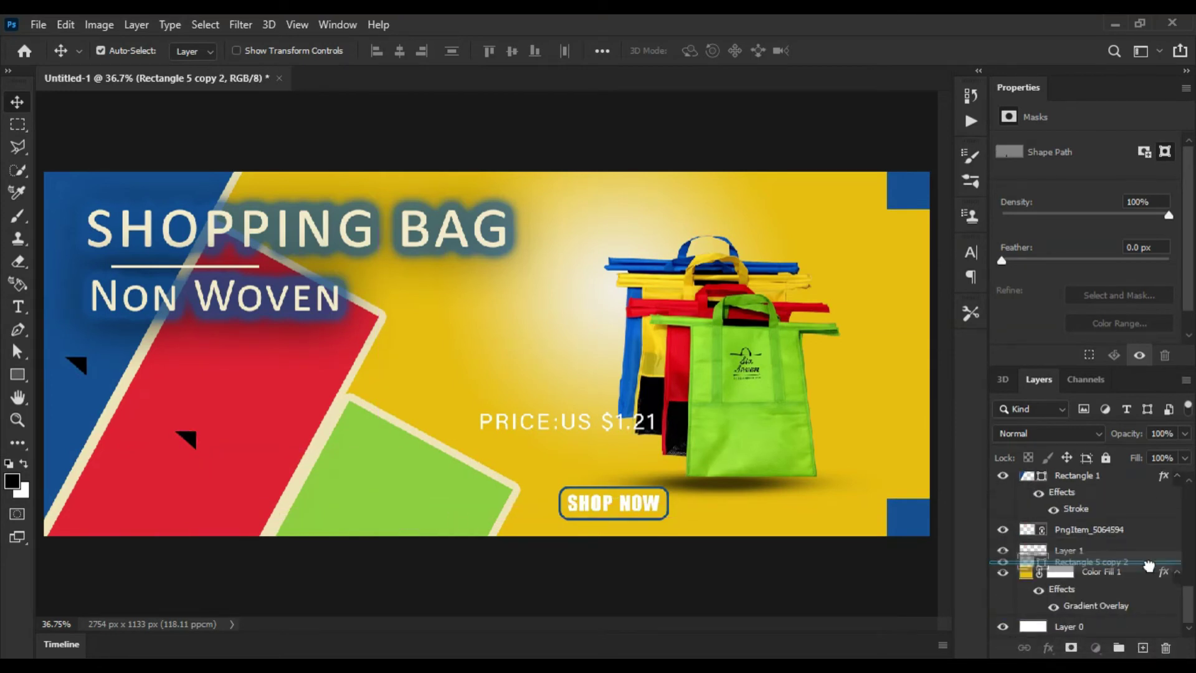
Place Rectangle 5 copy 2 between Layer 1 and Color Fill 1 and move it onto the green panel
drag(1148, 588, 1146, 561)
scroll(1153, 555, up, 2)
scroll(1162, 536, up, 3)
scroll(1183, 526, up, 2)
drag(1185, 523, 1183, 498)
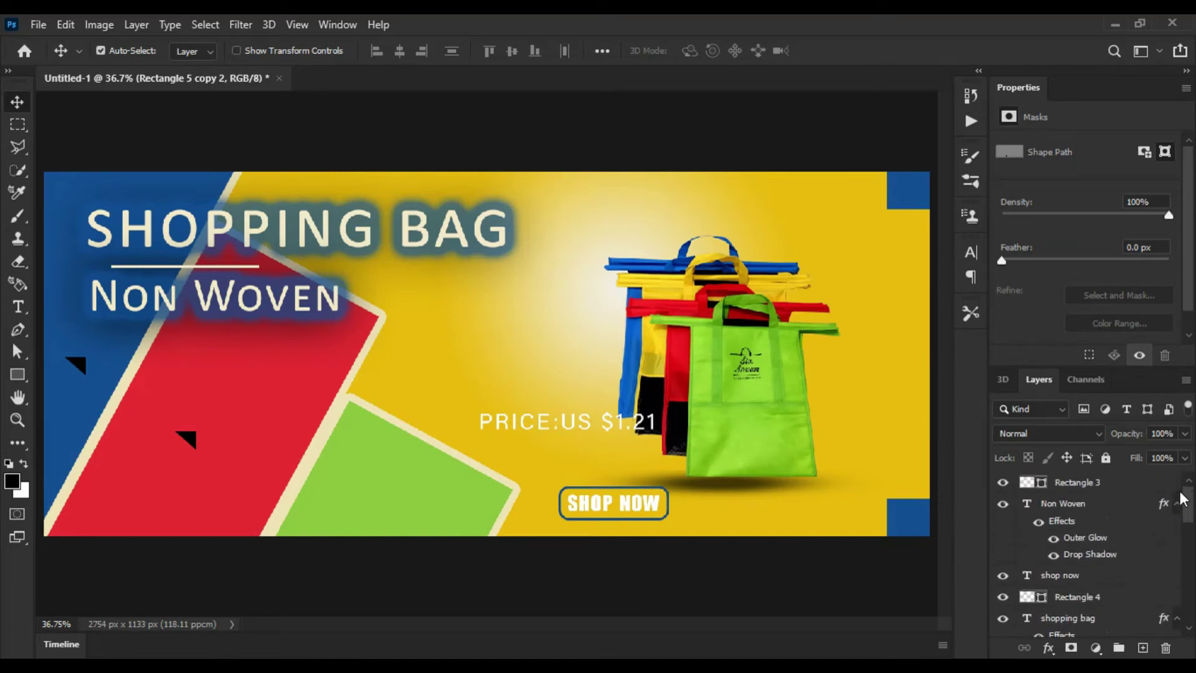
scroll(1142, 592, down, 2)
scroll(1142, 592, down, 2)
scroll(1142, 591, down, 2)
scroll(1142, 591, down, 1)
scroll(1142, 592, down, 1)
scroll(1142, 592, down, 2)
scroll(1159, 592, down, 2)
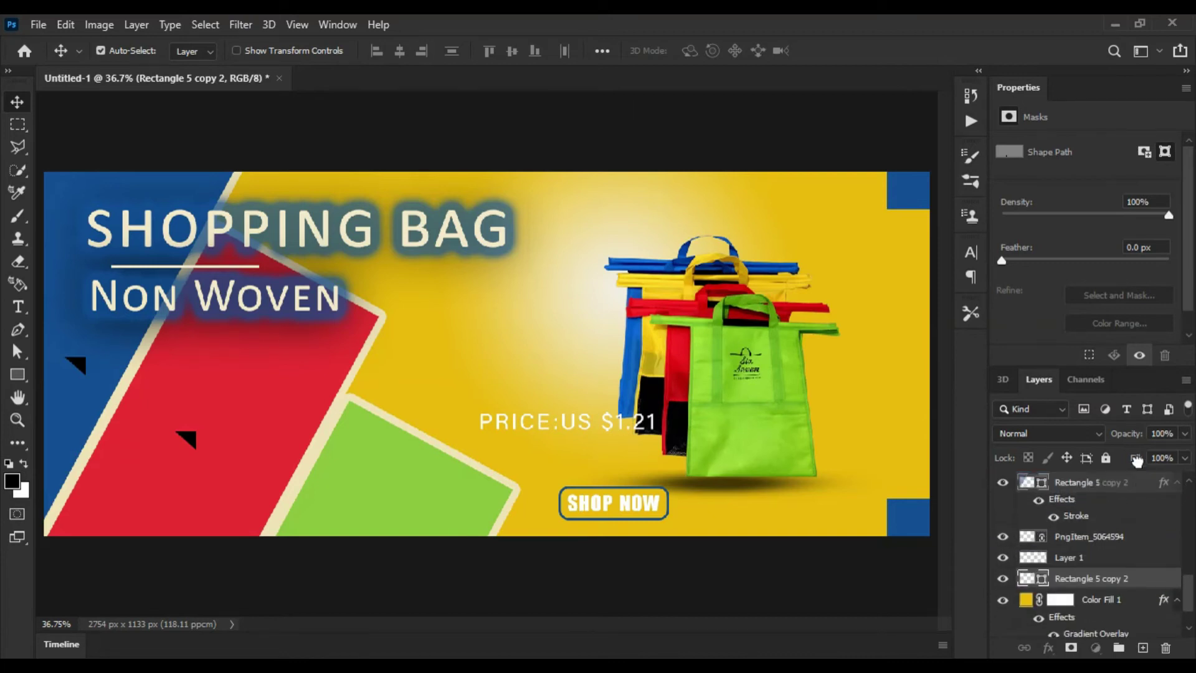
scroll(1158, 498, down, 1)
scroll(1133, 492, up, 2)
scroll(1128, 560, up, 2)
scroll(1127, 548, up, 1)
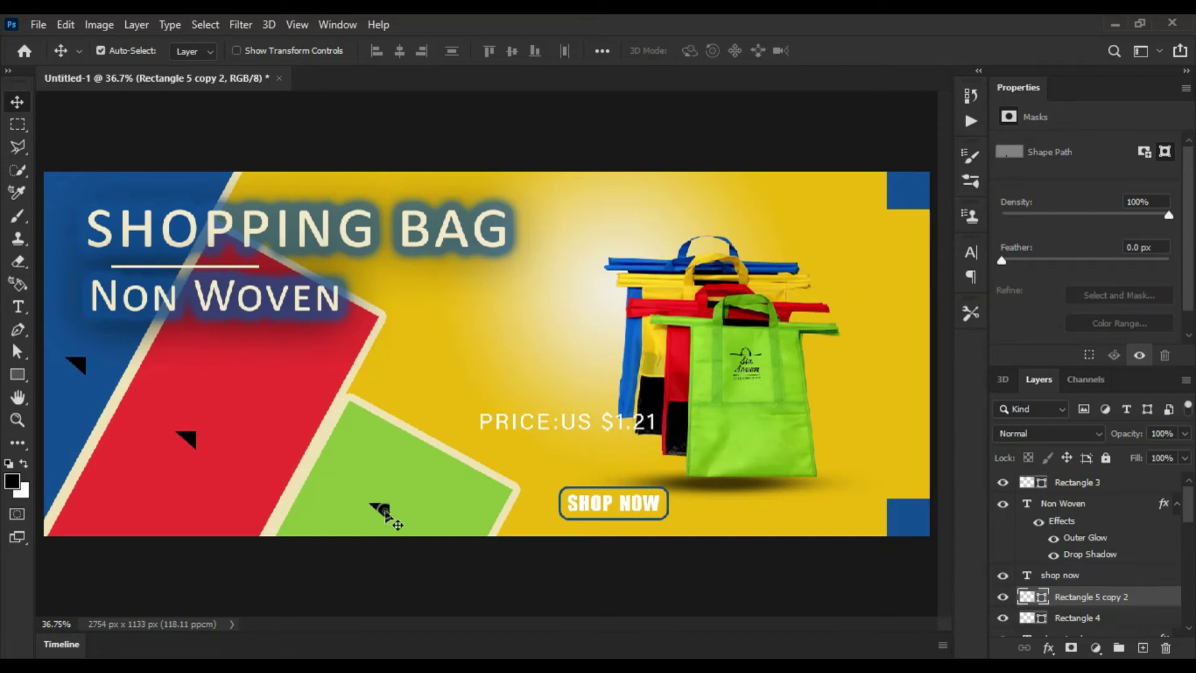
drag(384, 512, 373, 510)
Tilt the triangles slightly and reposition the bottom triangle
click(80, 369)
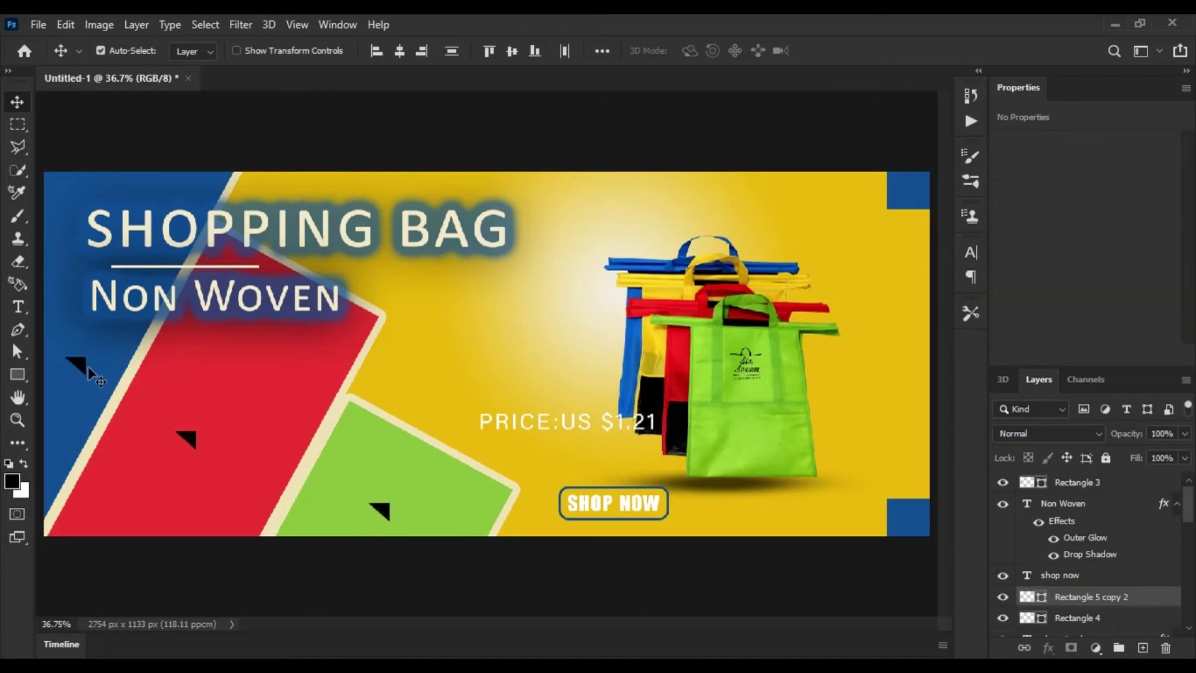
key(ctrl+t)
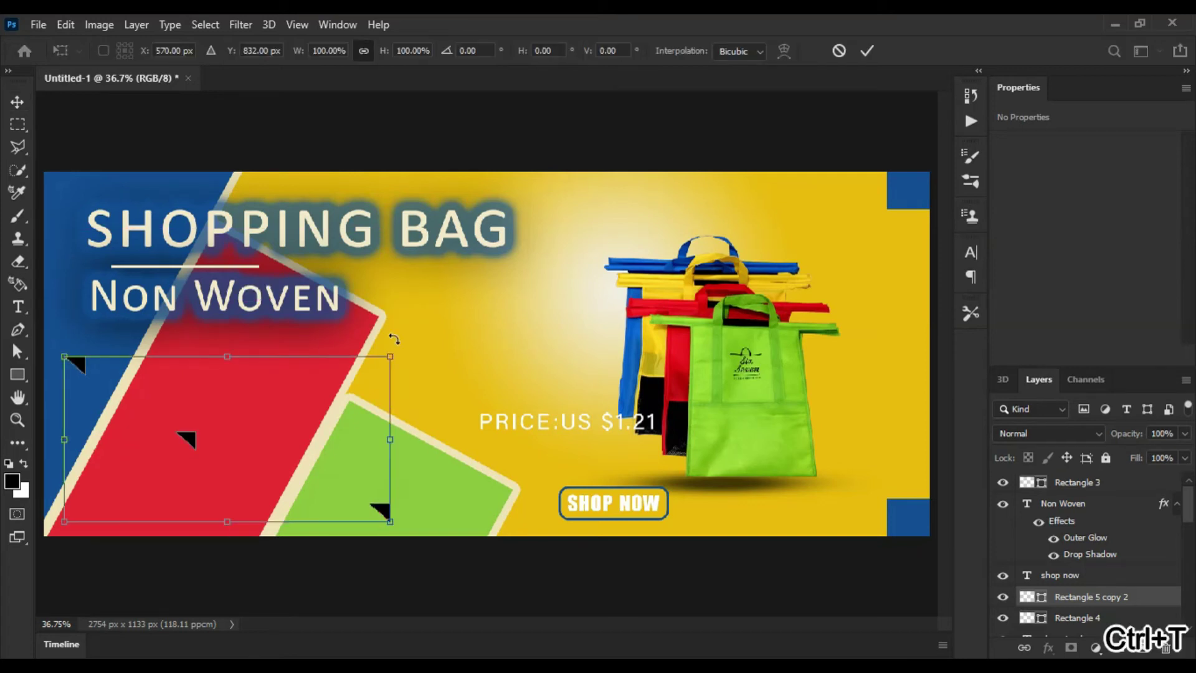
drag(404, 344, 405, 338)
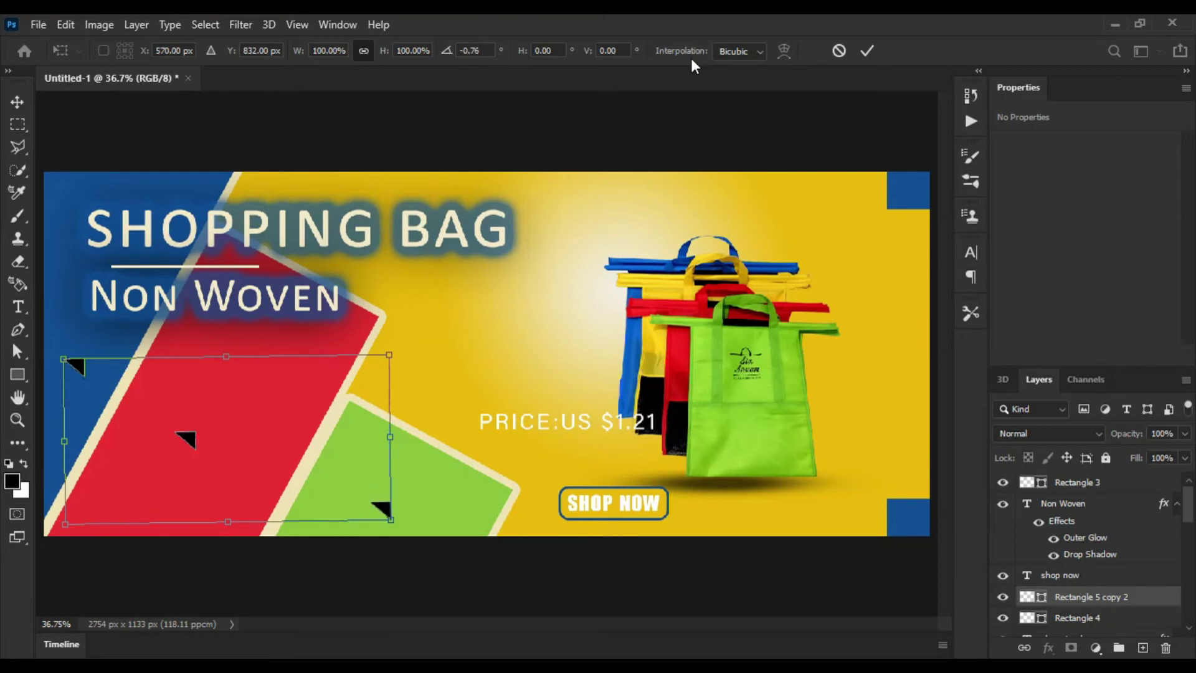
click(867, 50)
drag(387, 512, 396, 503)
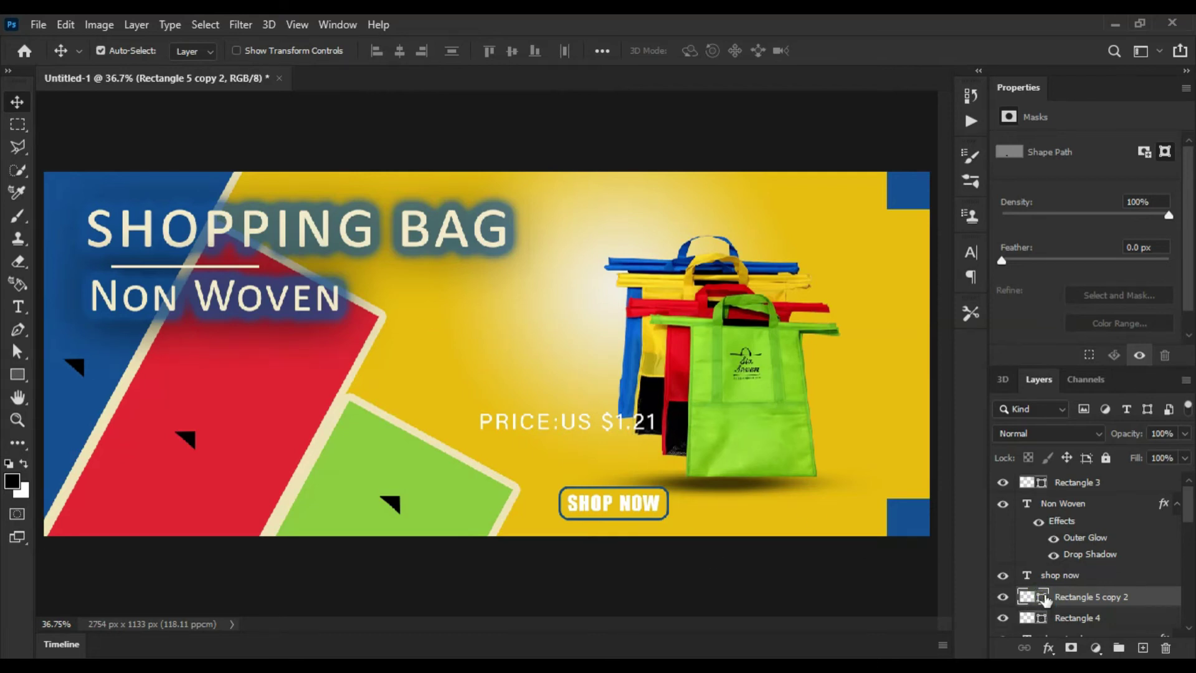
Fill the bottom, Rectangle 5 and Rectangle 5 copy triangles with yellow sampled from the banner background
double_click(1040, 598)
click(505, 354)
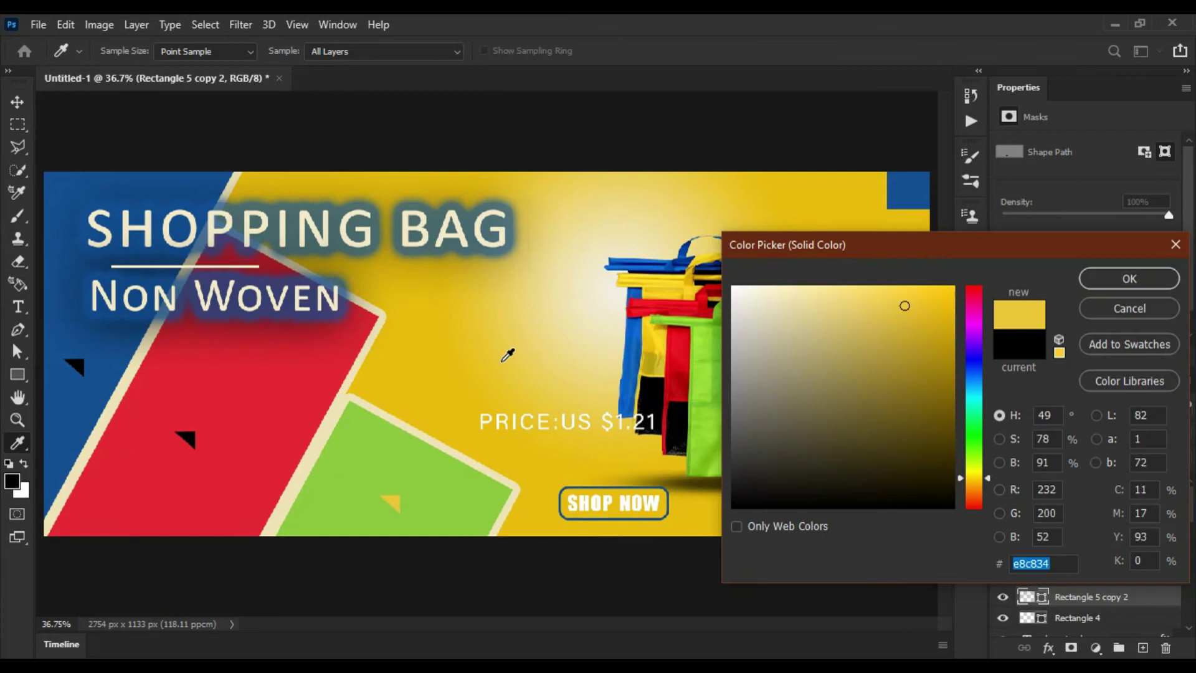
click(1115, 282)
key(v)
click(188, 443)
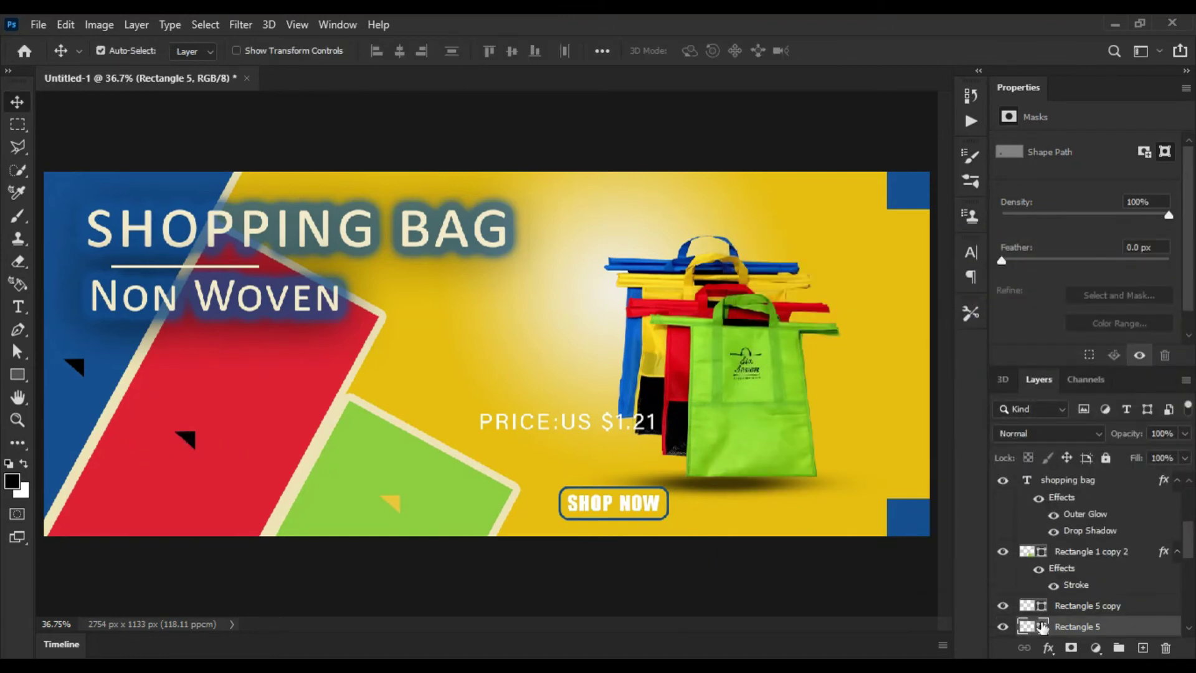
double_click(1027, 626)
click(485, 339)
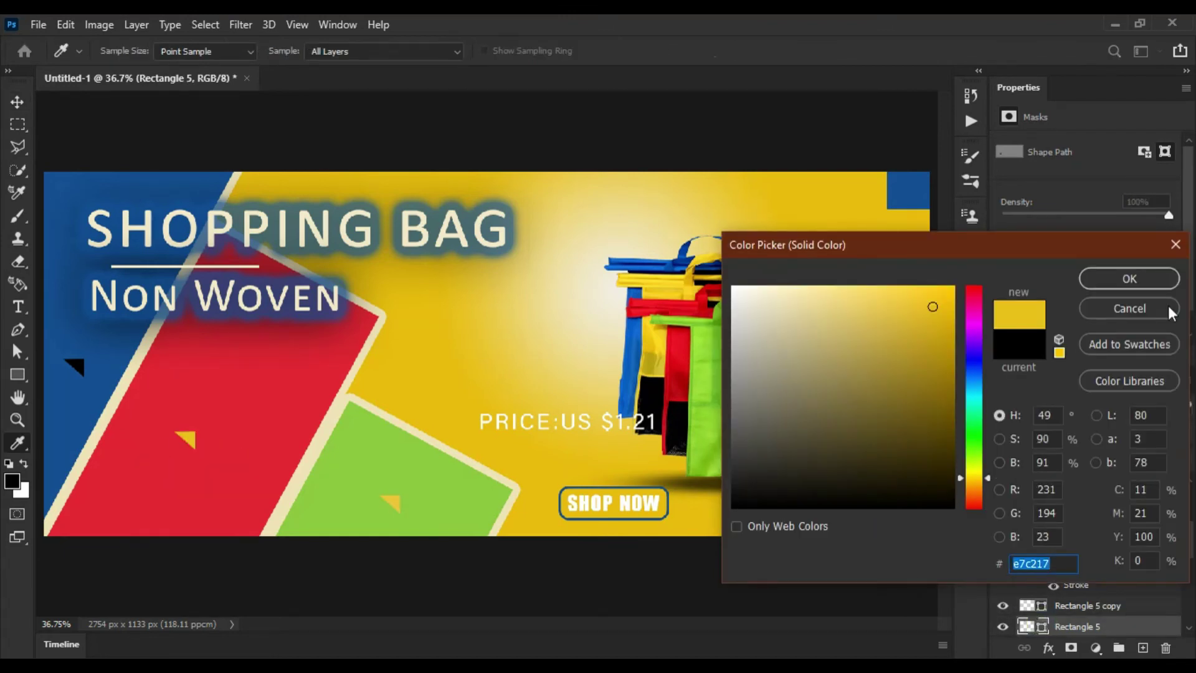
click(1129, 282)
click(79, 367)
double_click(1027, 605)
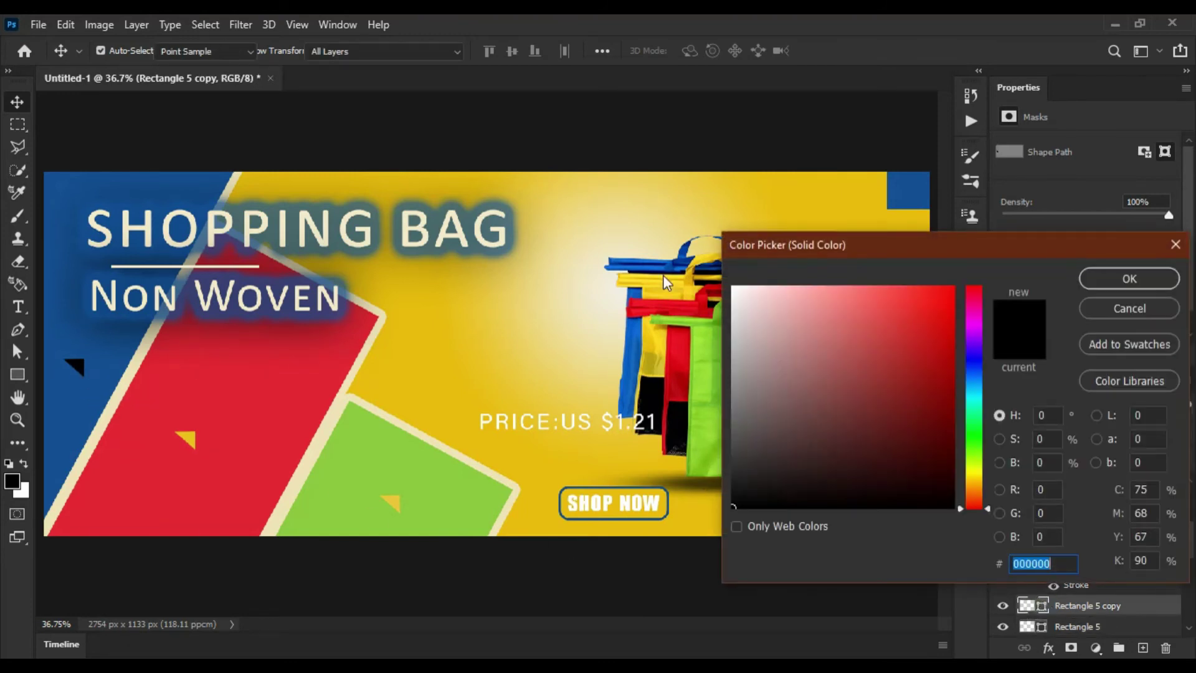
click(487, 304)
click(1129, 278)
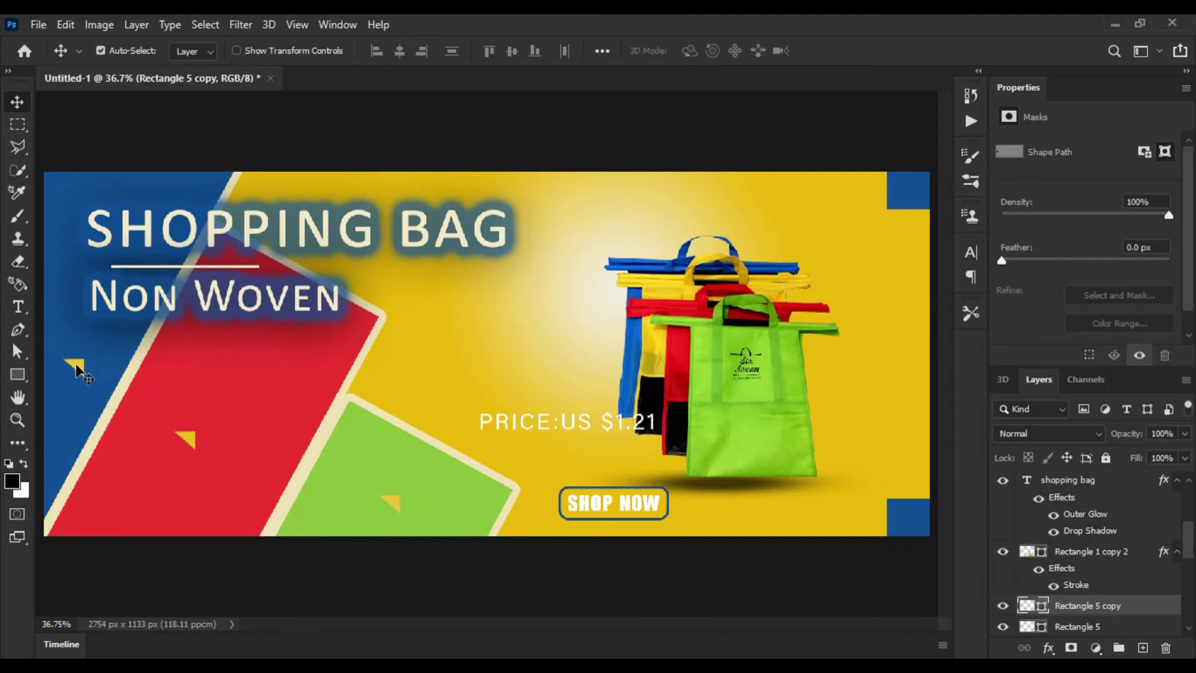
Rotate the upper-left triangle and move it down-left, then move the middle triangle lower
key(ctrl+t)
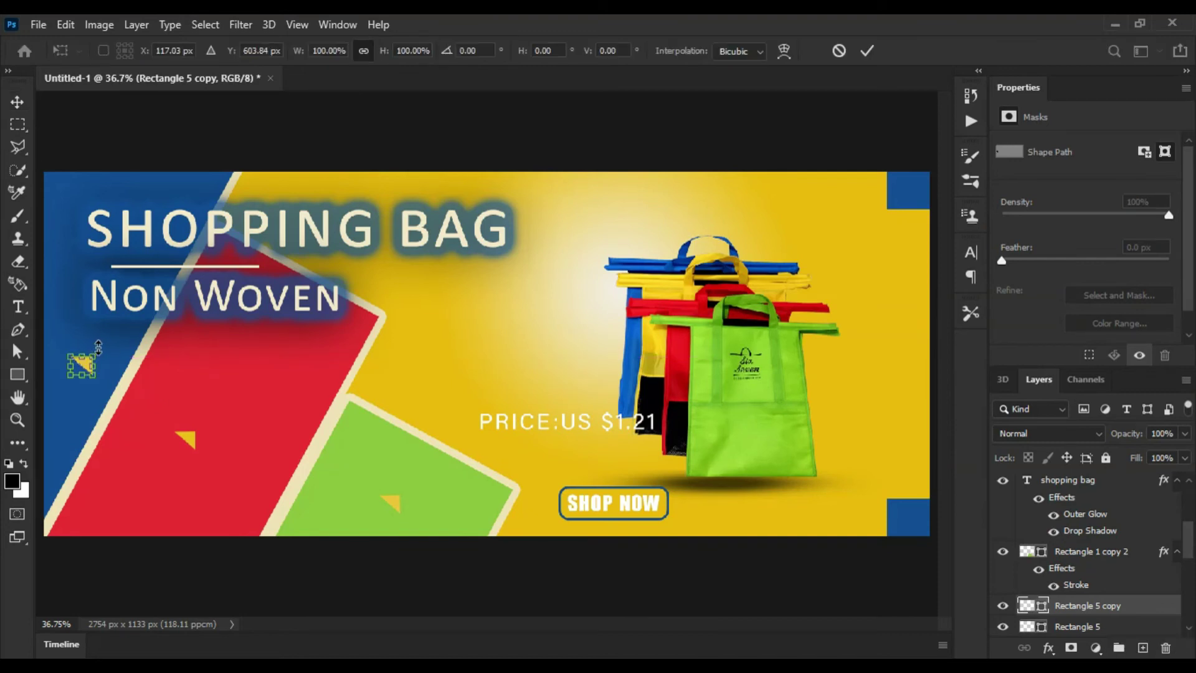
drag(92, 342, 83, 356)
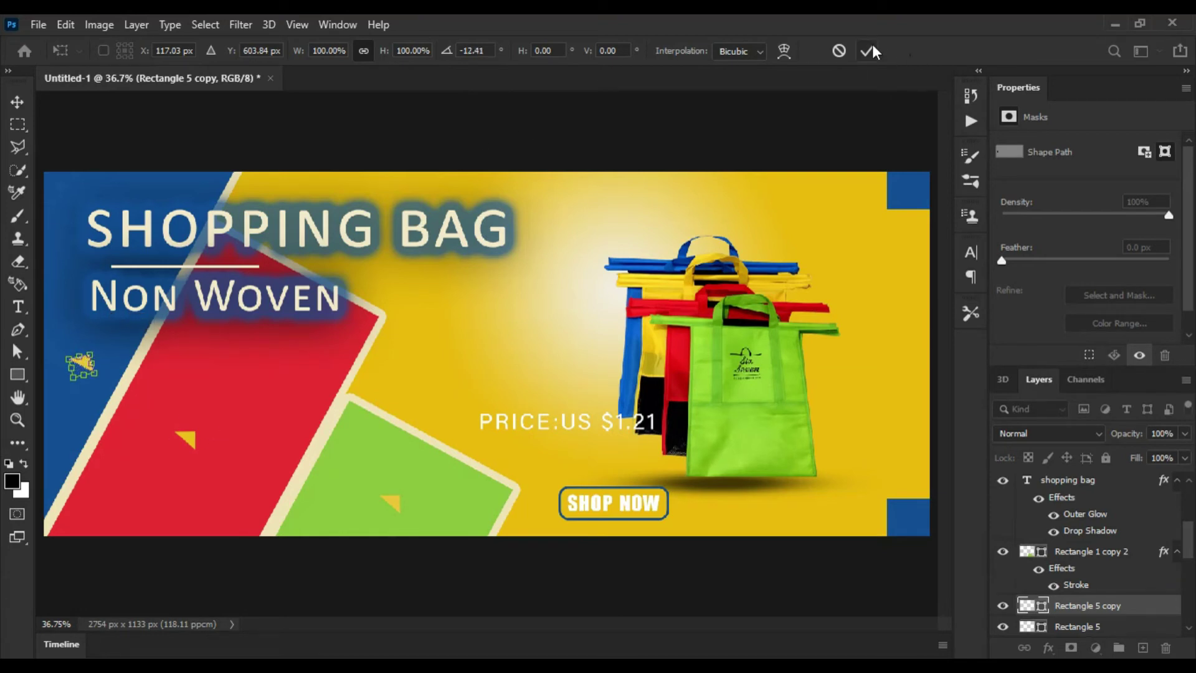
key(Return)
drag(84, 377, 68, 411)
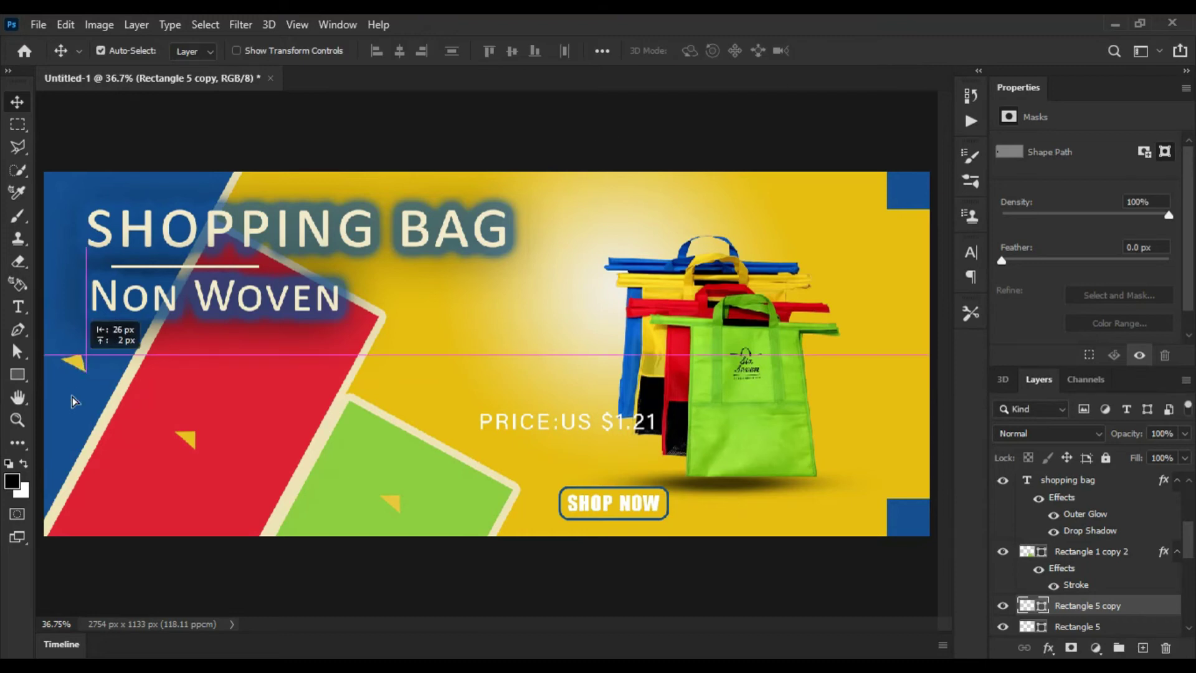
mouse_move(187, 443)
mouse_down()
mouse_move(235, 502)
mouse_move(375, 389)
mouse_up()
key(ctrl+t)
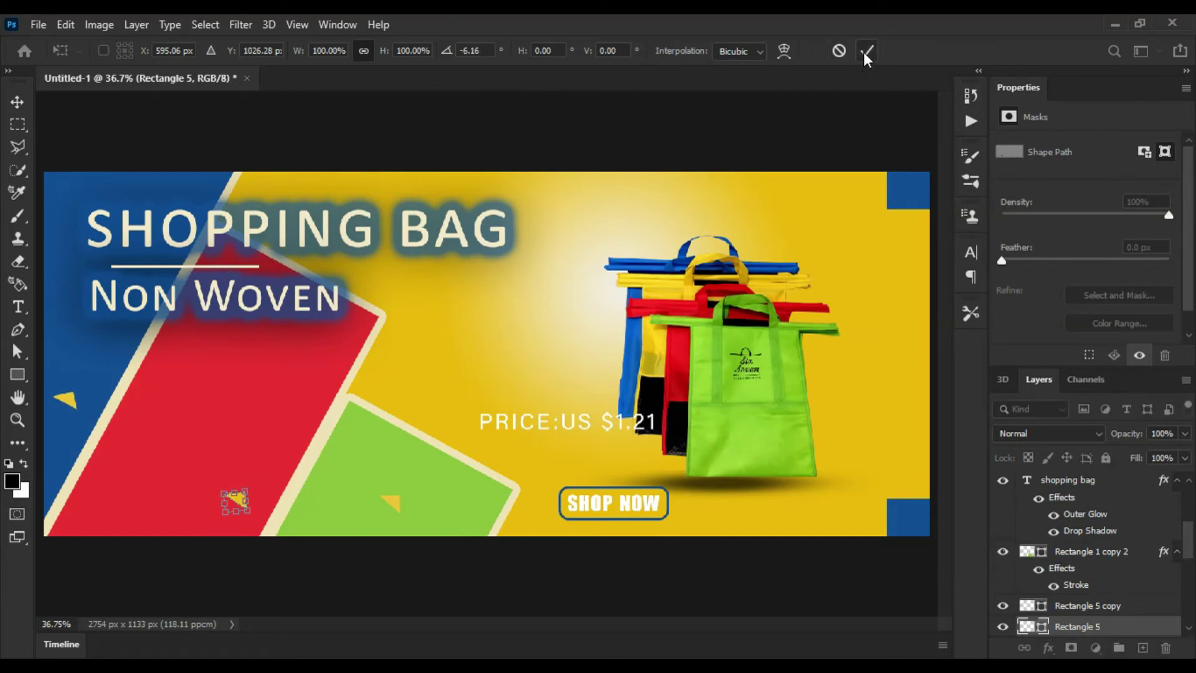
click(864, 51)
Duplicate the triangle, rotate the copy slightly, and nudge it on the green panel
key(ctrl+j)
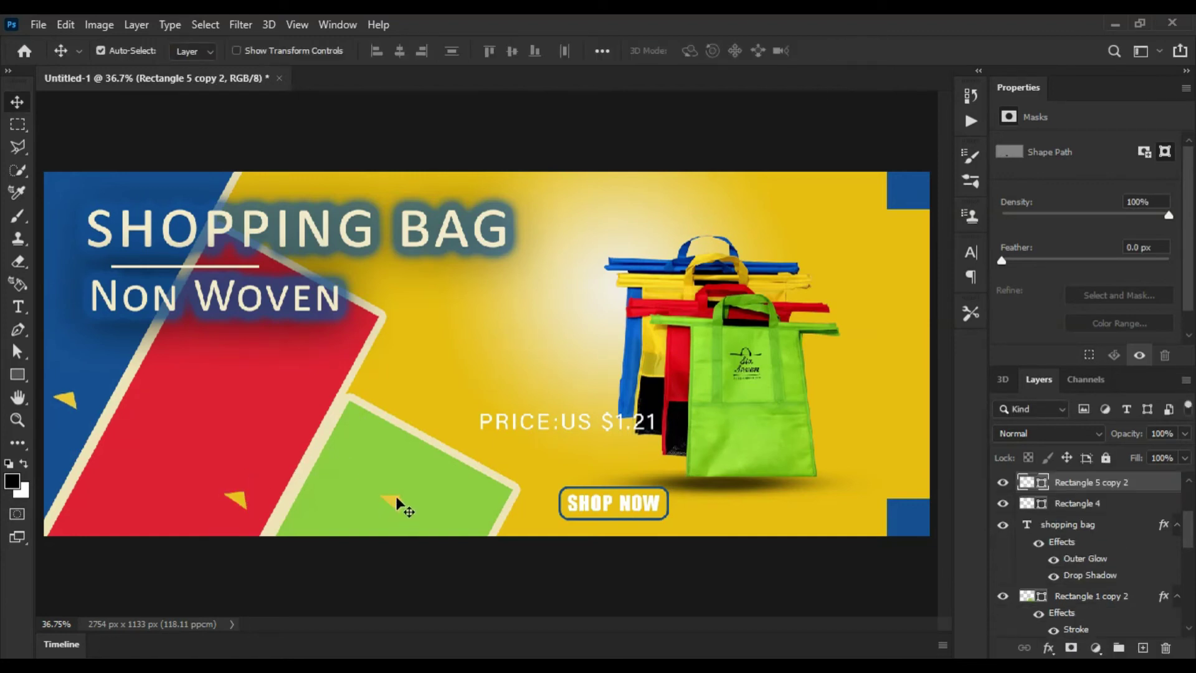
key(ctrl+y)
key(ctrl+t)
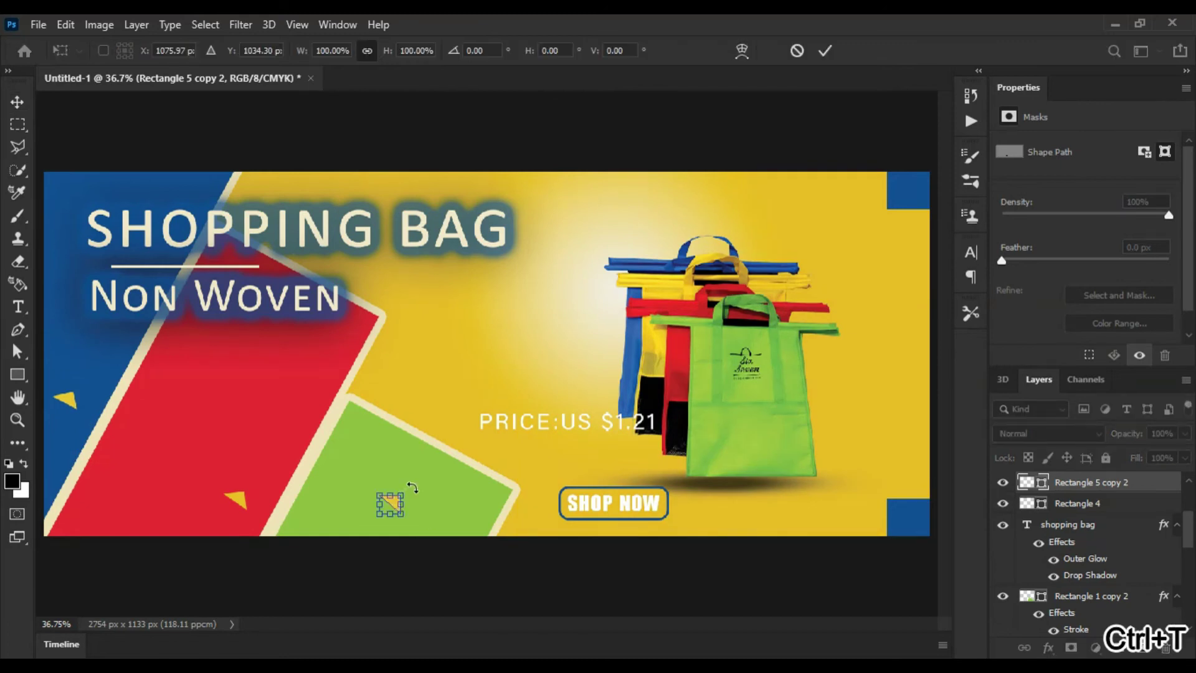
drag(411, 489, 415, 478)
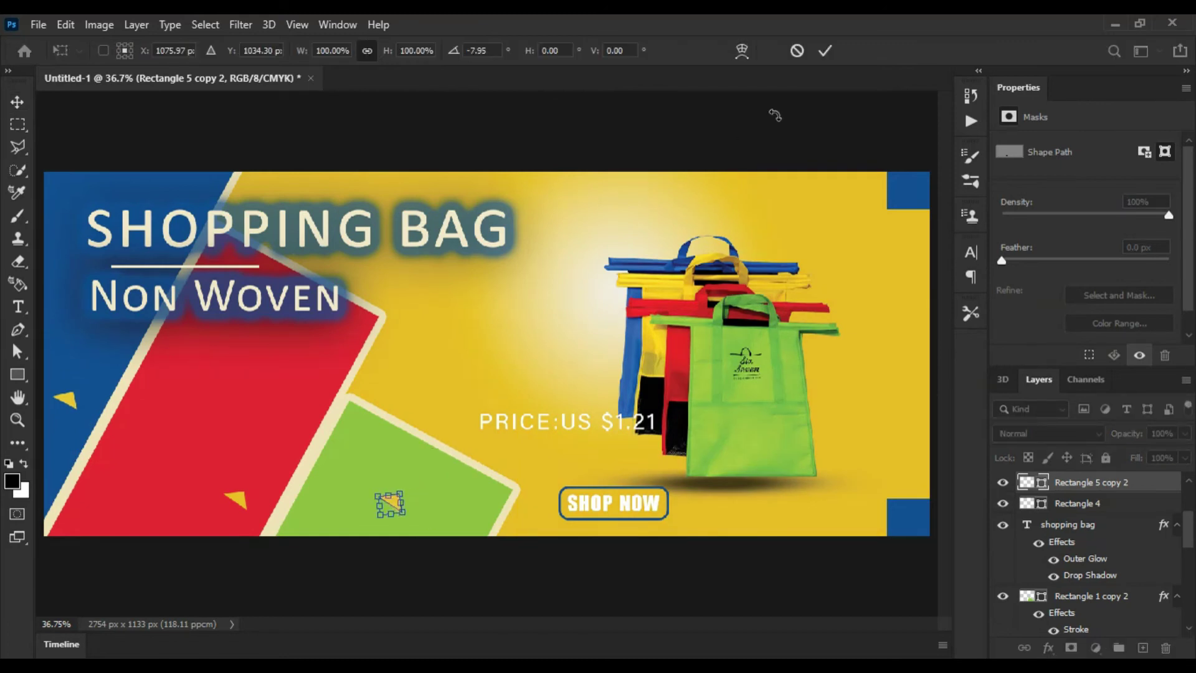
click(828, 51)
drag(367, 508, 390, 510)
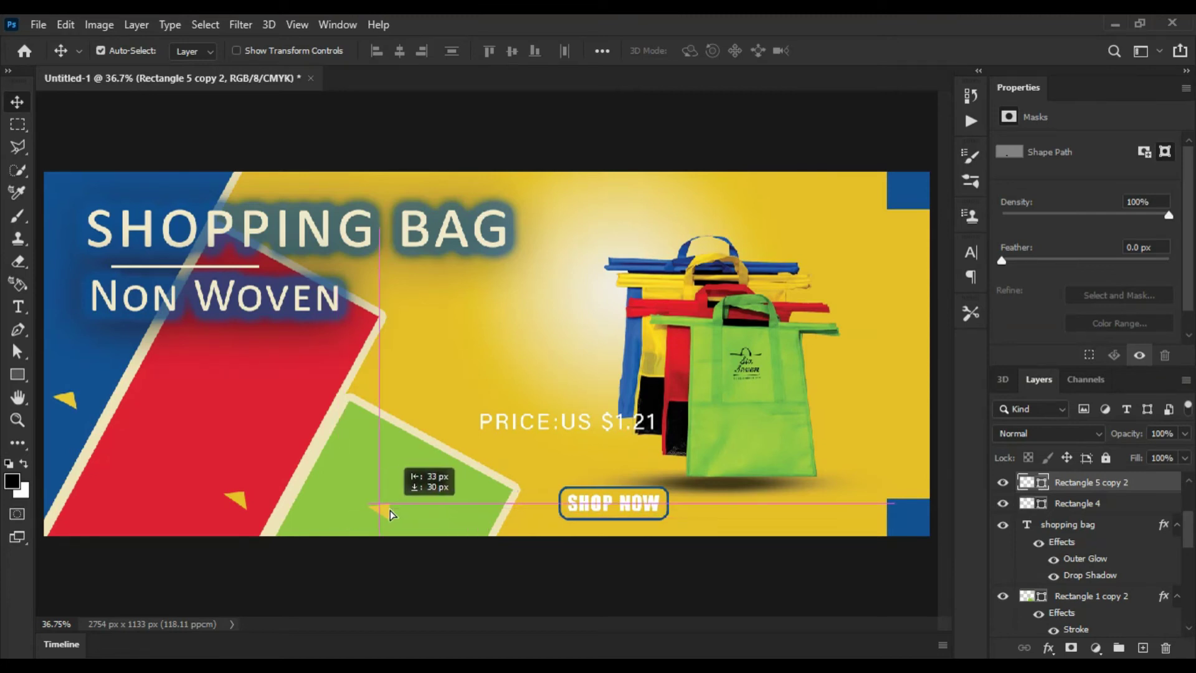
Move a yellow triangle onto the red panel, adjust the green-panel one, and select Rectangle 5 copy
click(235, 497)
drag(218, 462, 182, 477)
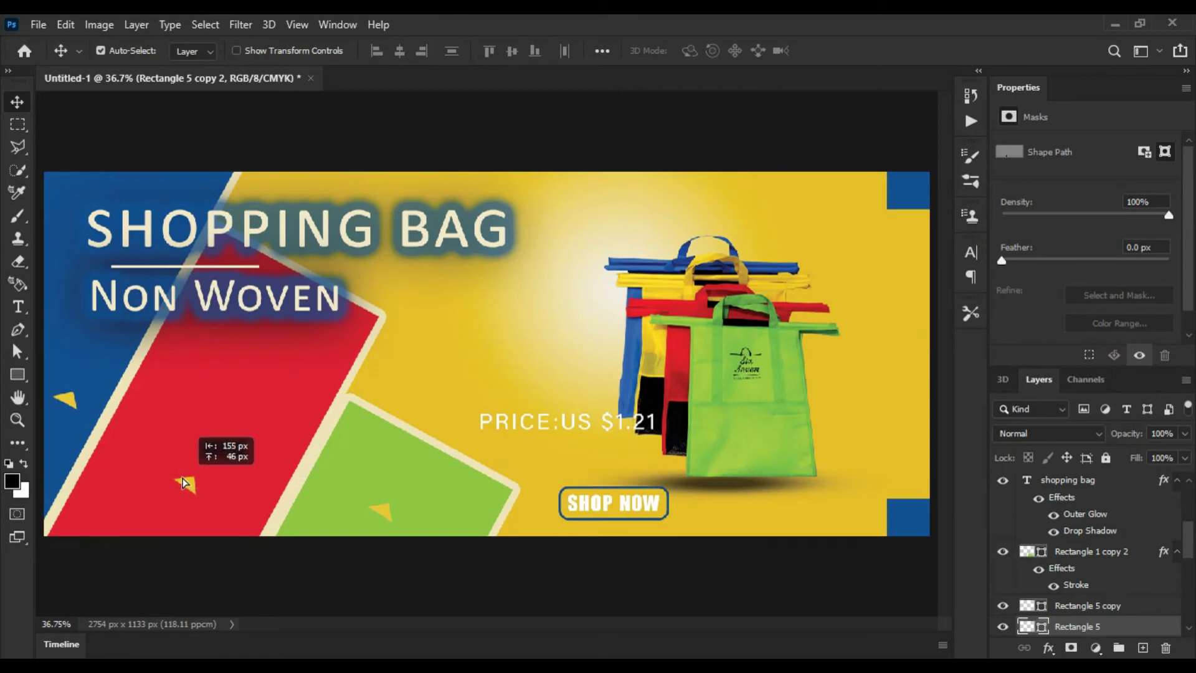
drag(381, 512, 391, 516)
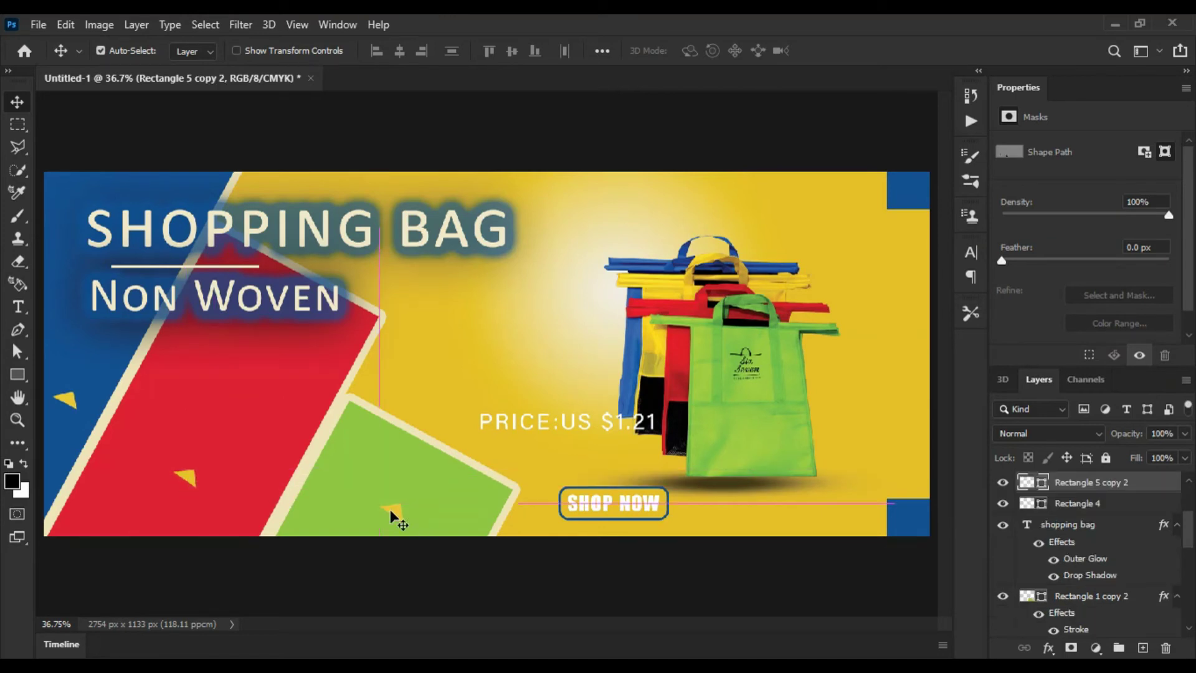
click(68, 401)
right_click(68, 404)
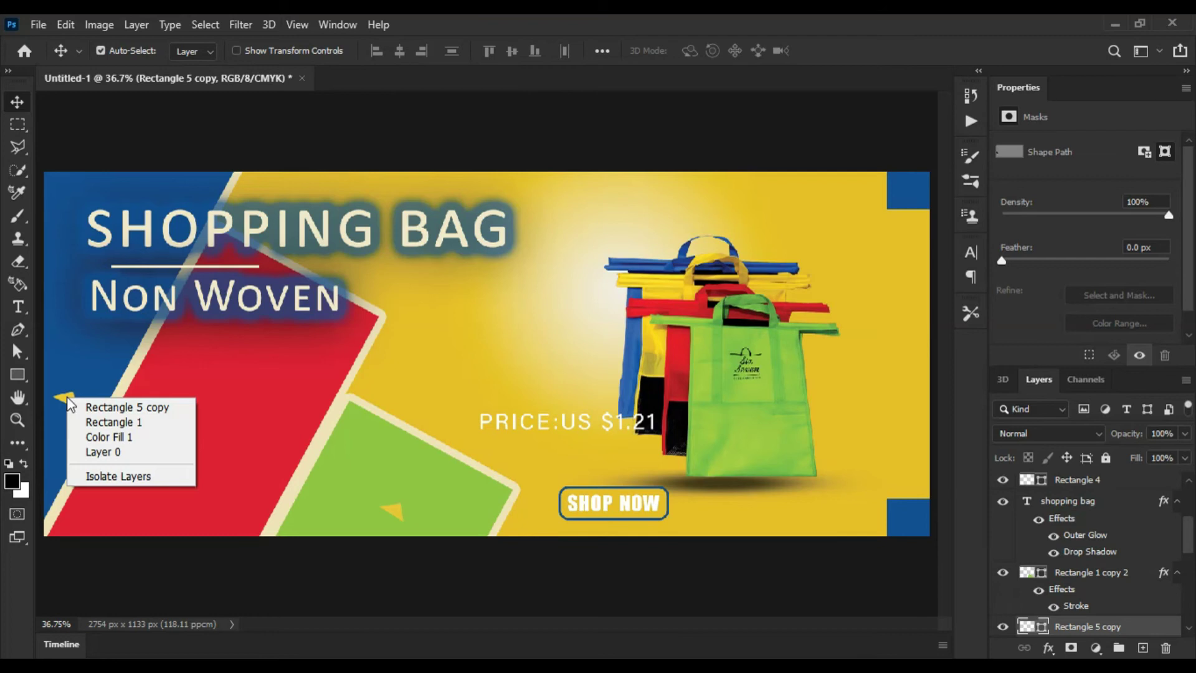
click(68, 401)
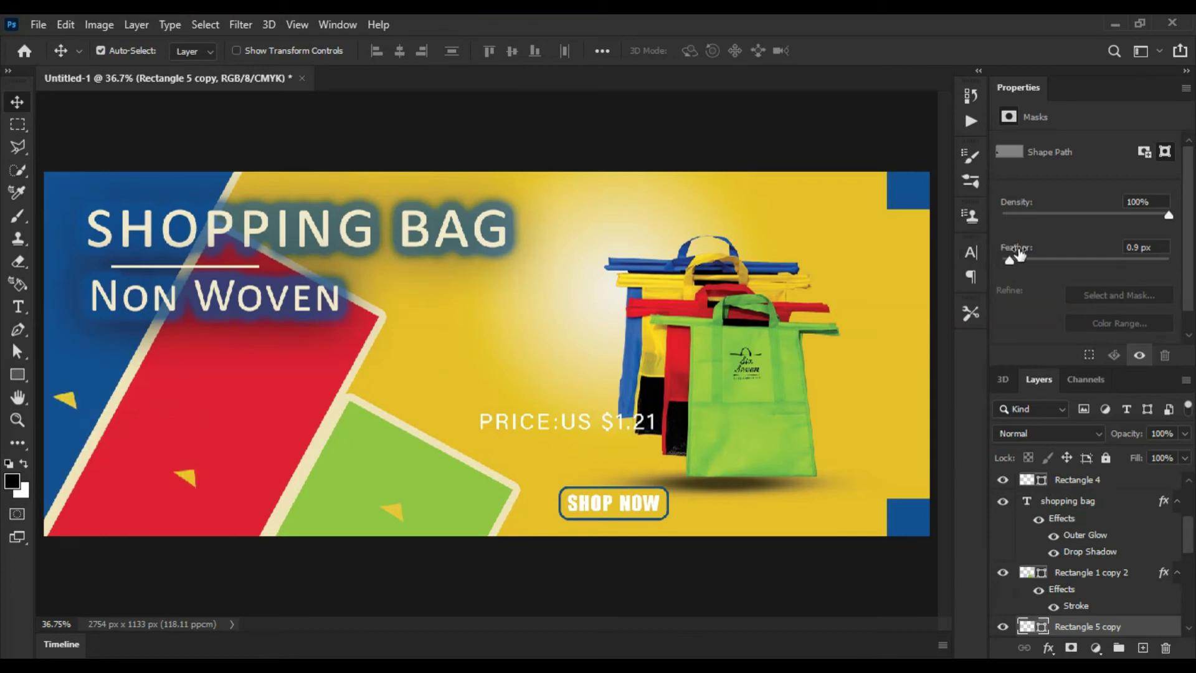
Set the mask feather of the red- and green-panel triangles to 1.6 px
click(187, 480)
drag(1023, 261, 1008, 260)
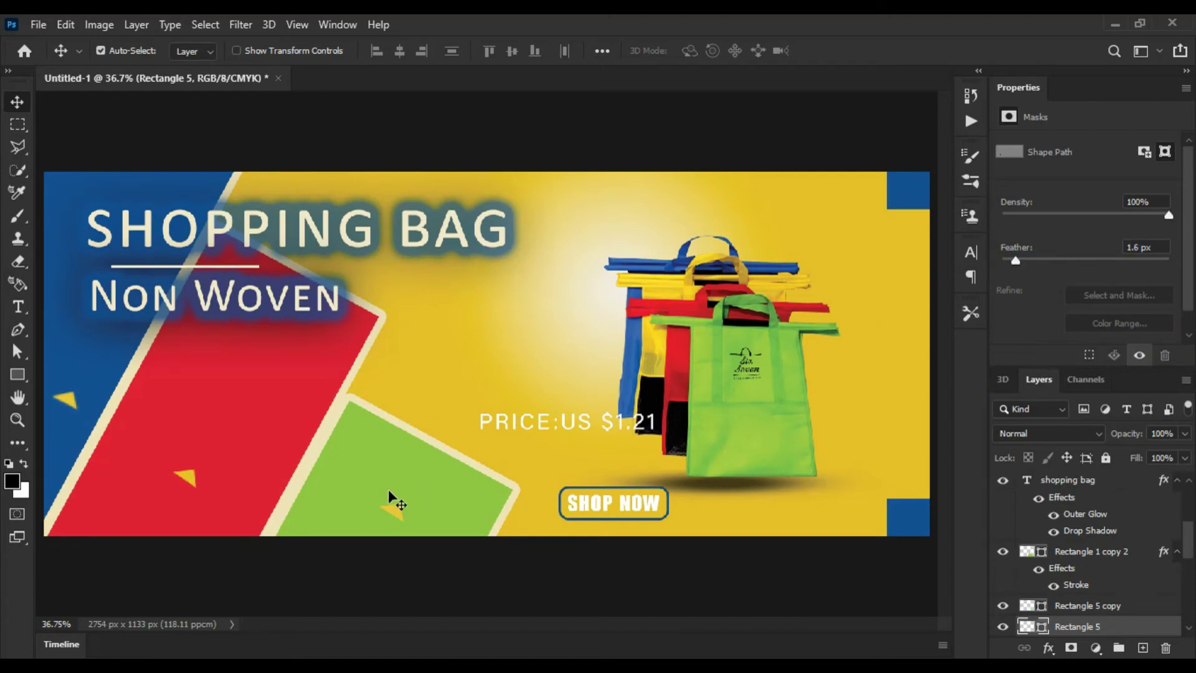
click(396, 512)
click(1016, 260)
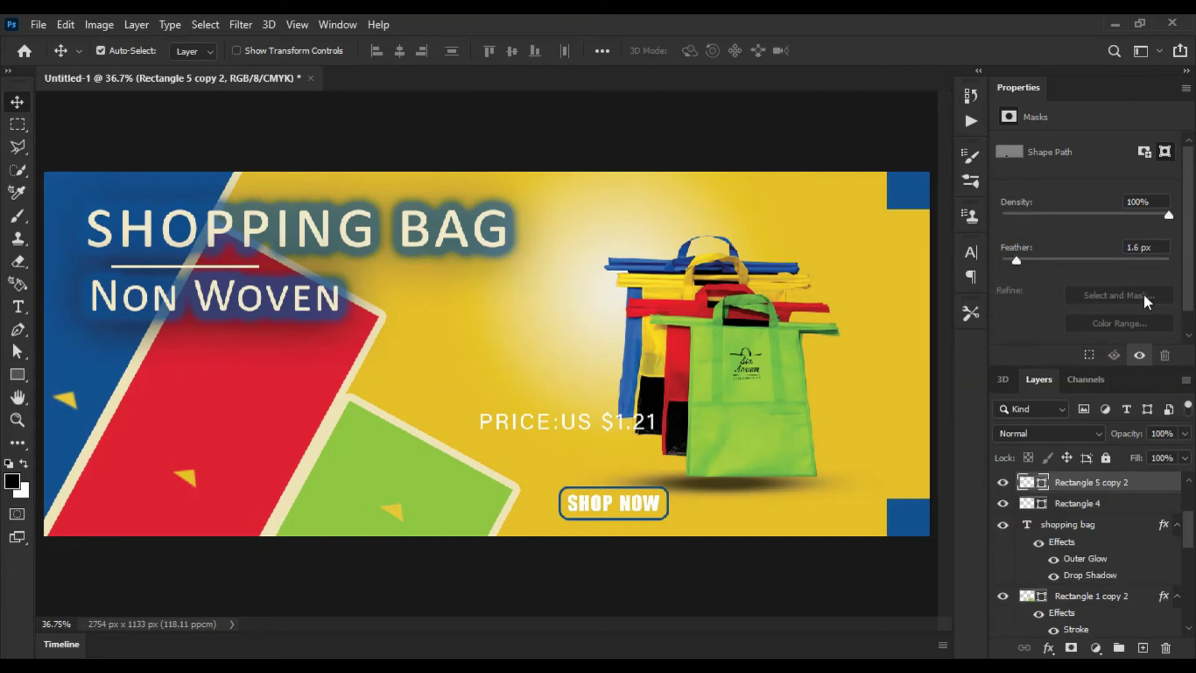
scroll(1146, 302, down, 1)
click(18, 306)
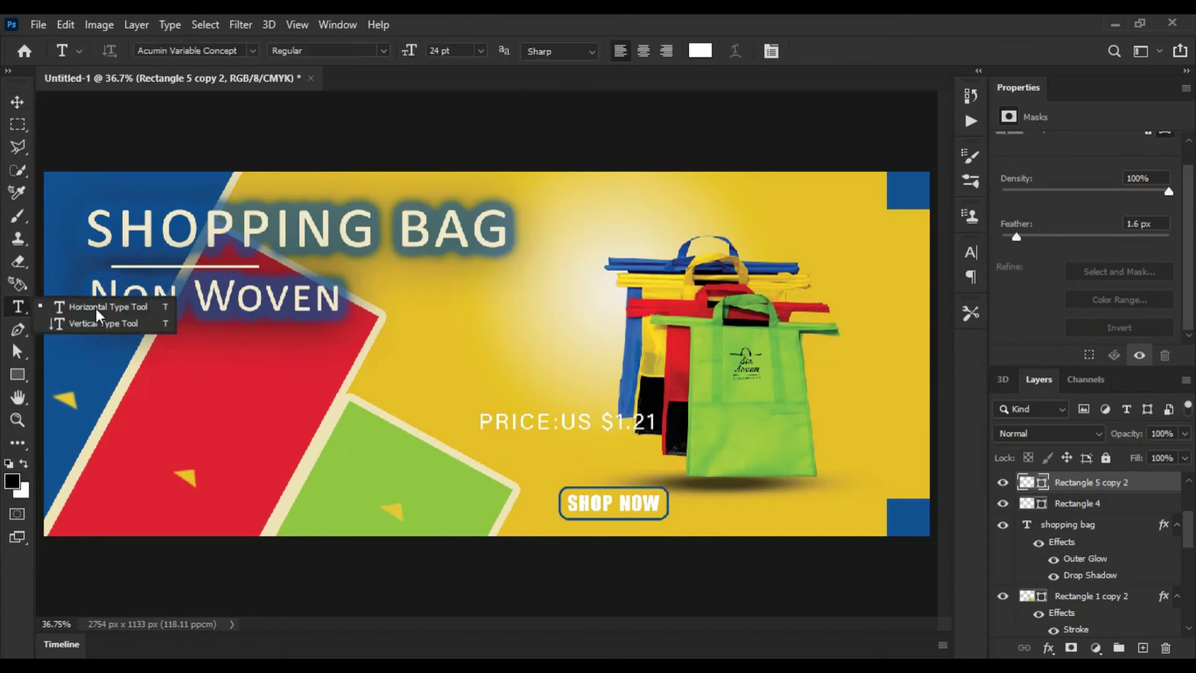
Commit the Non Woven text and create a new BLUE text layer
click(97, 316)
triple_click(211, 295)
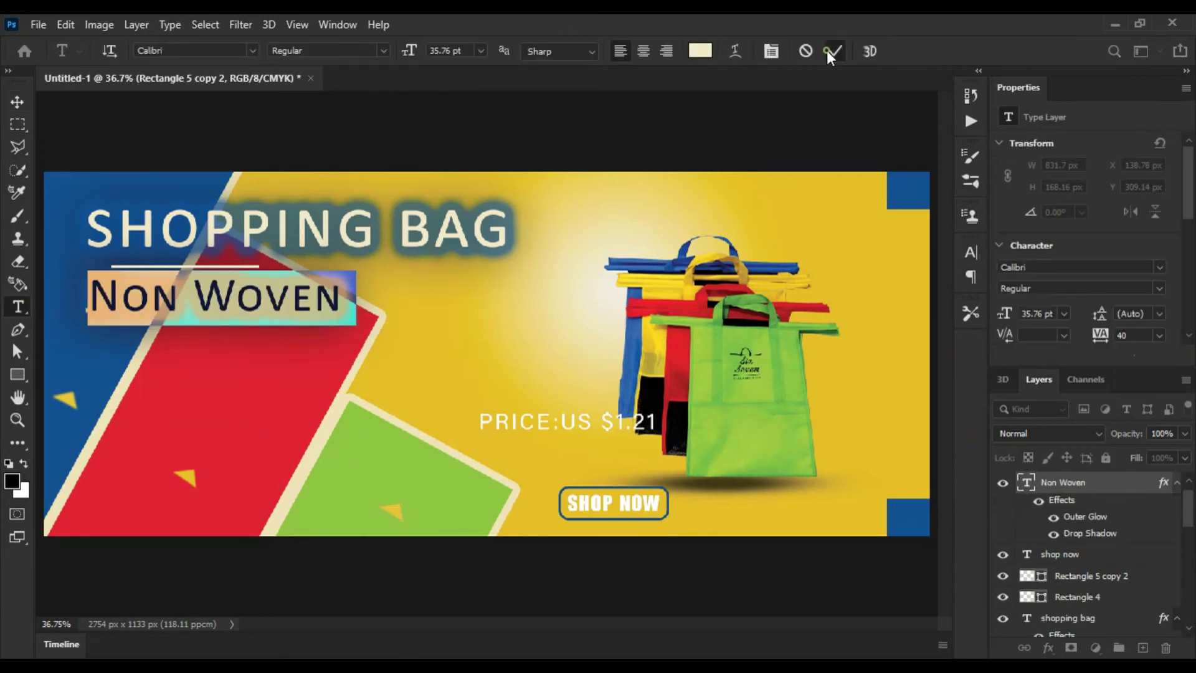
click(833, 51)
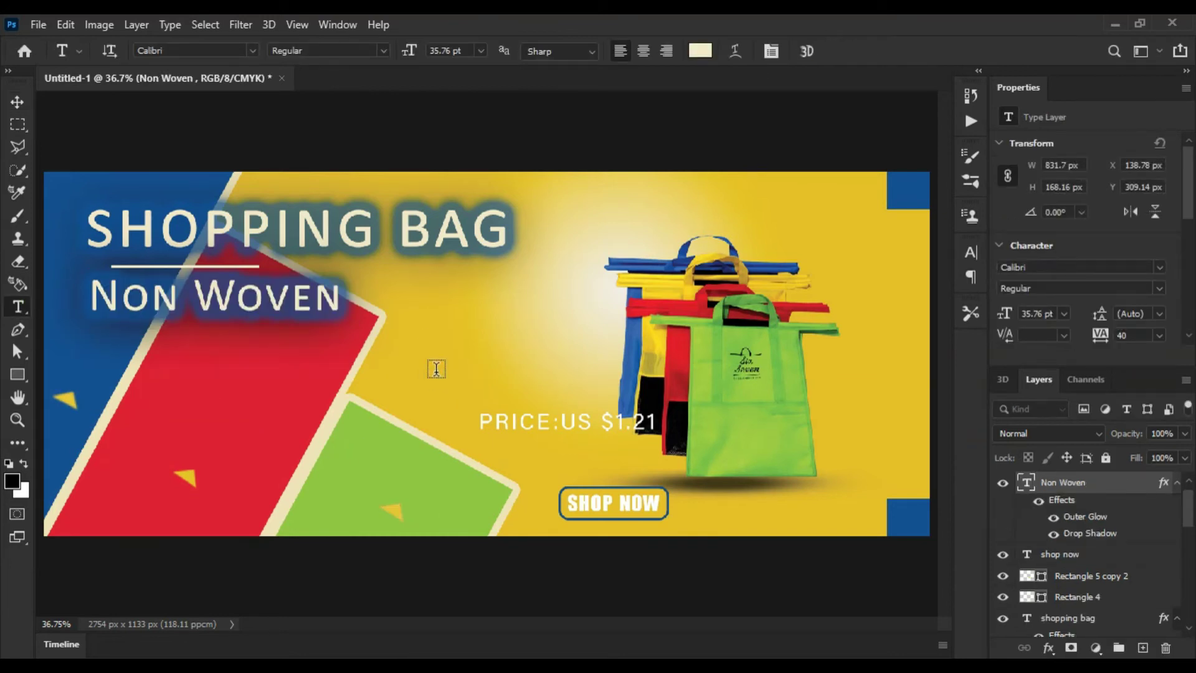
click(436, 368)
key(BackSpace)
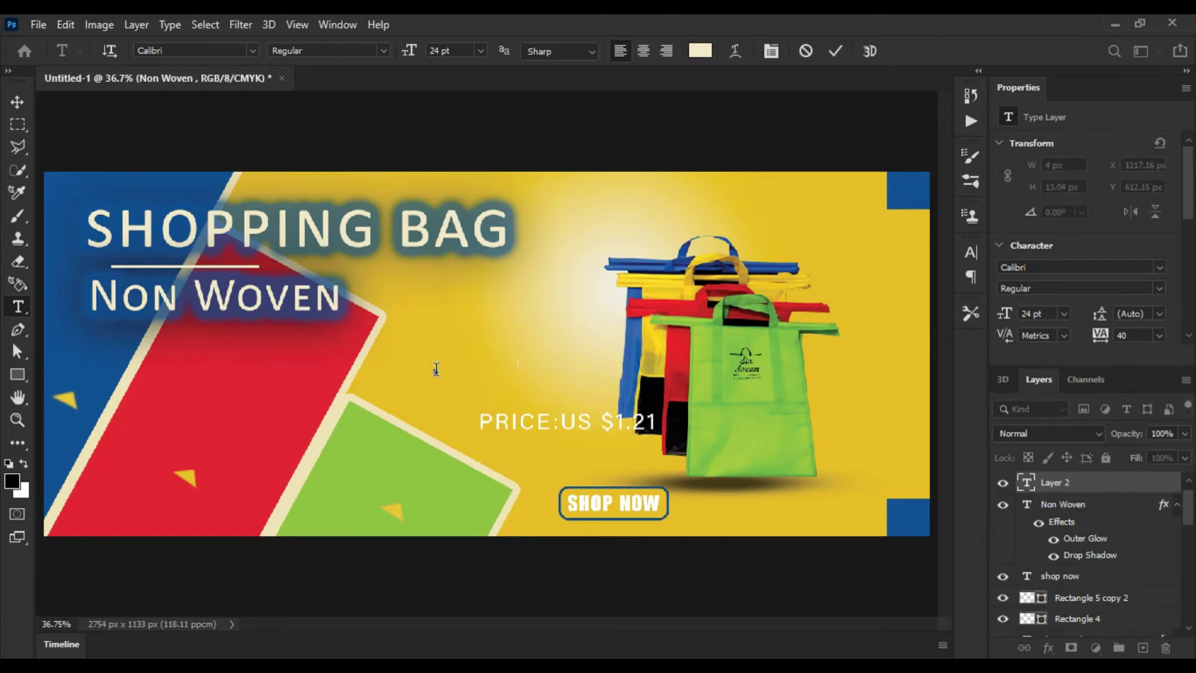
text(BLUE)
click(831, 51)
Rotate BLUE to about -60° and place it beside the triangle on the blue area
key(ctrl+t)
drag(492, 337, 486, 282)
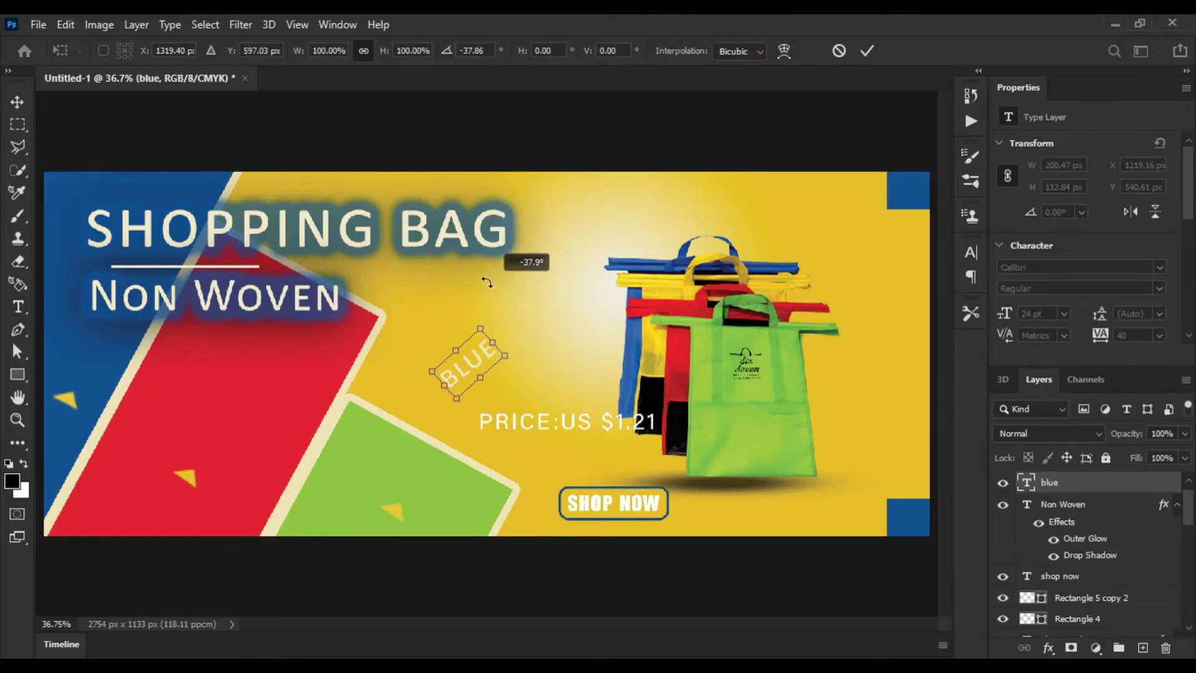
drag(486, 281, 472, 267)
mouse_move(473, 361)
mouse_down()
mouse_move(103, 361)
mouse_move(110, 338)
mouse_move(103, 349)
mouse_move(164, 333)
mouse_up()
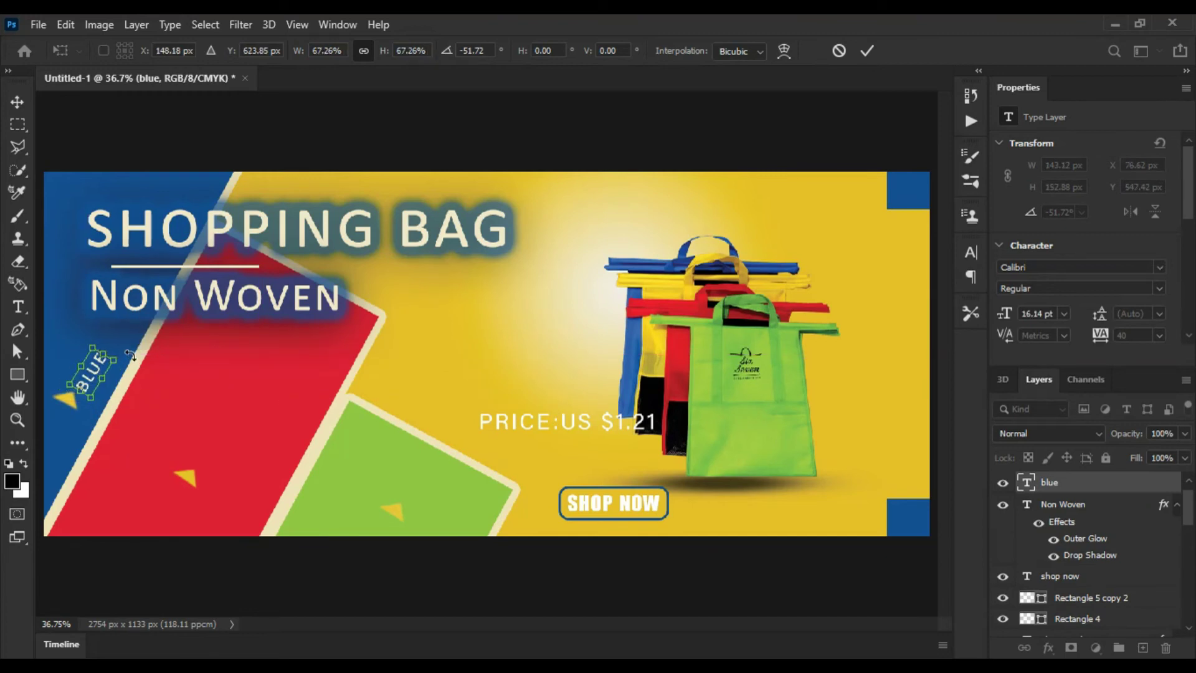
drag(93, 377, 91, 374)
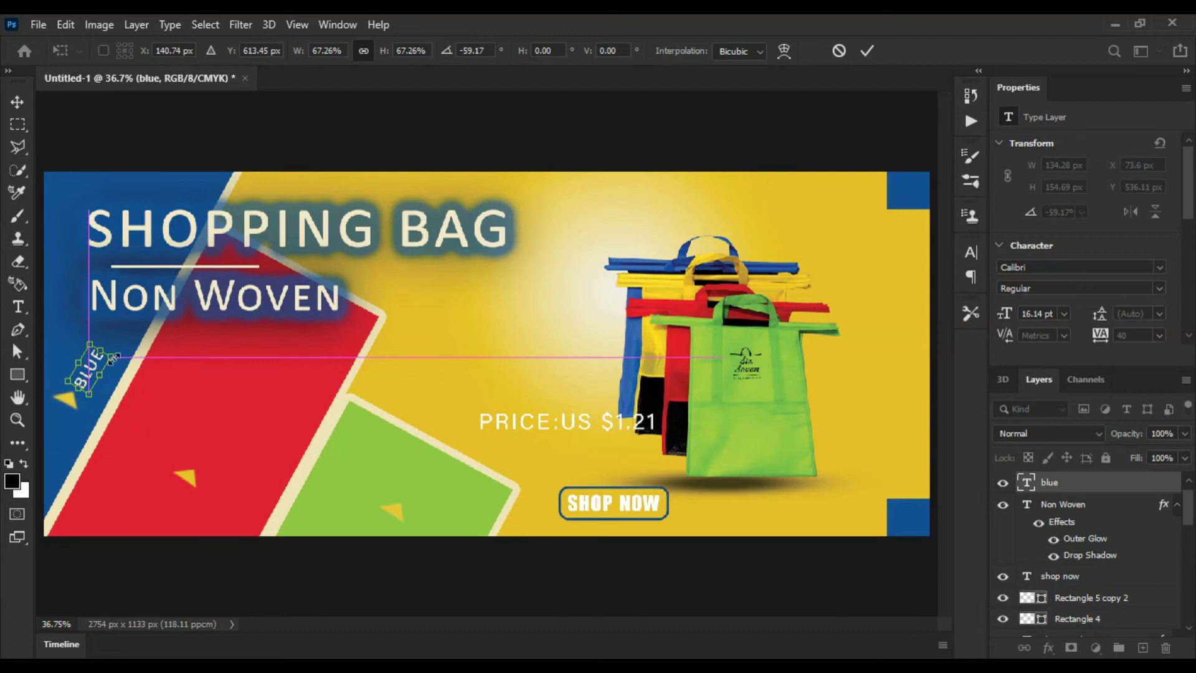
drag(131, 352, 129, 348)
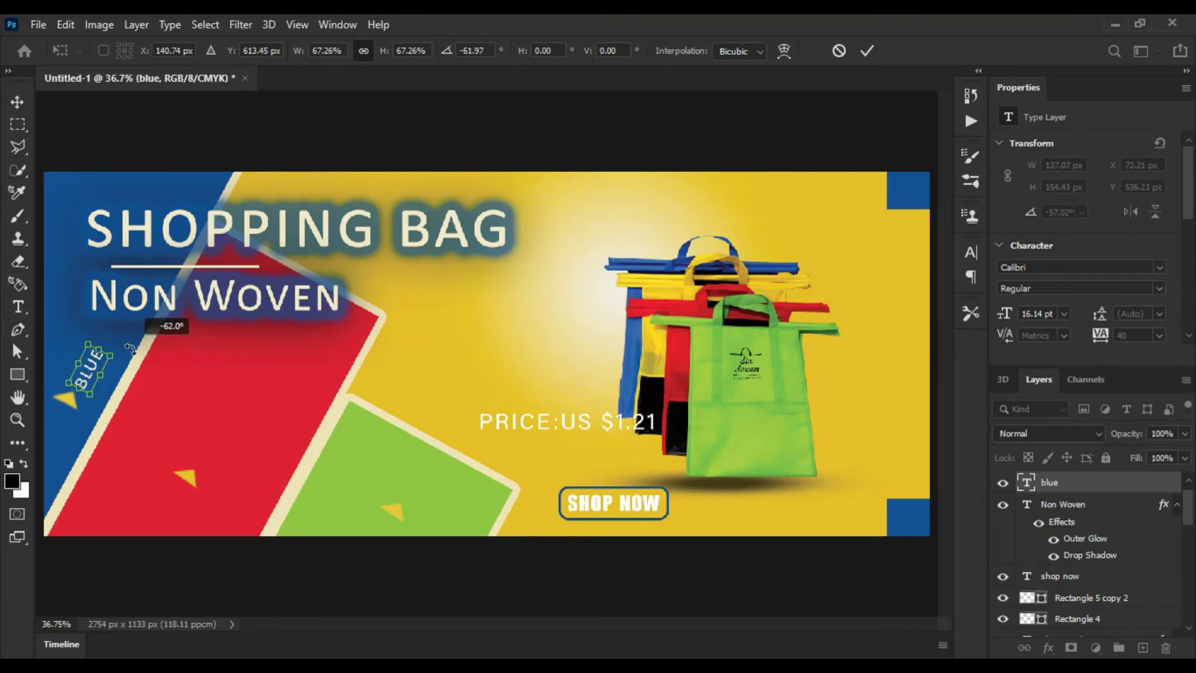
click(866, 51)
Add a RED label on the red panel, rotated counterclockwise beside its triangle
key(t)
click(231, 391)
key(BackSpace)
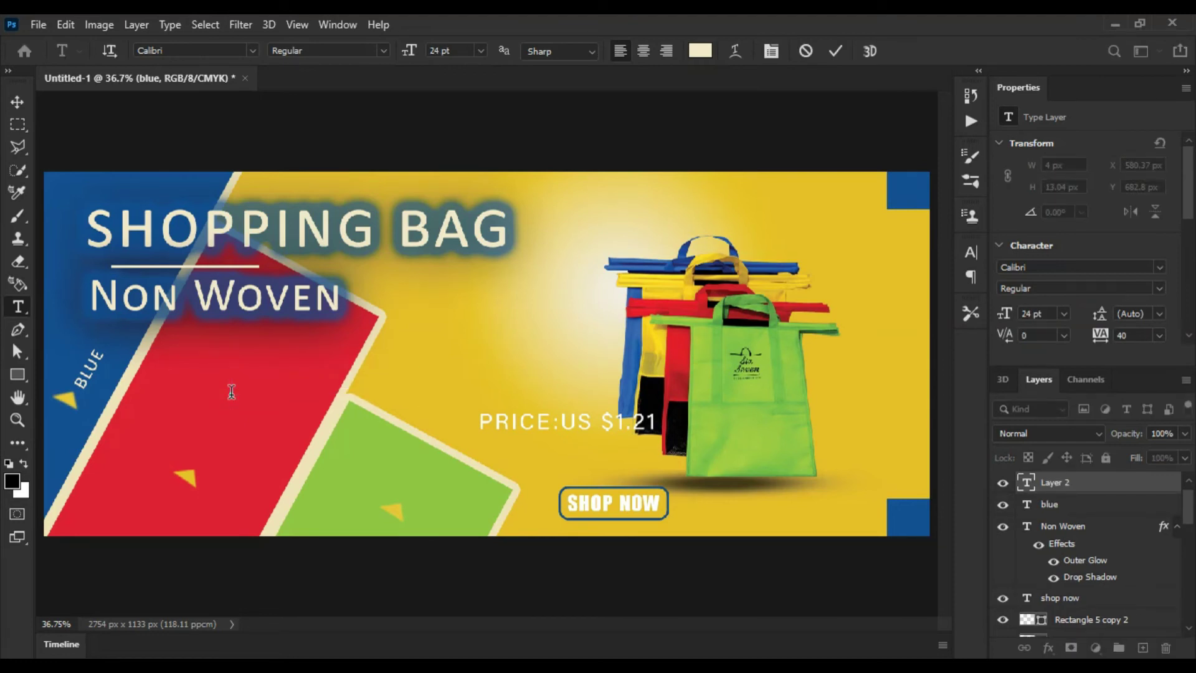
text(RED)
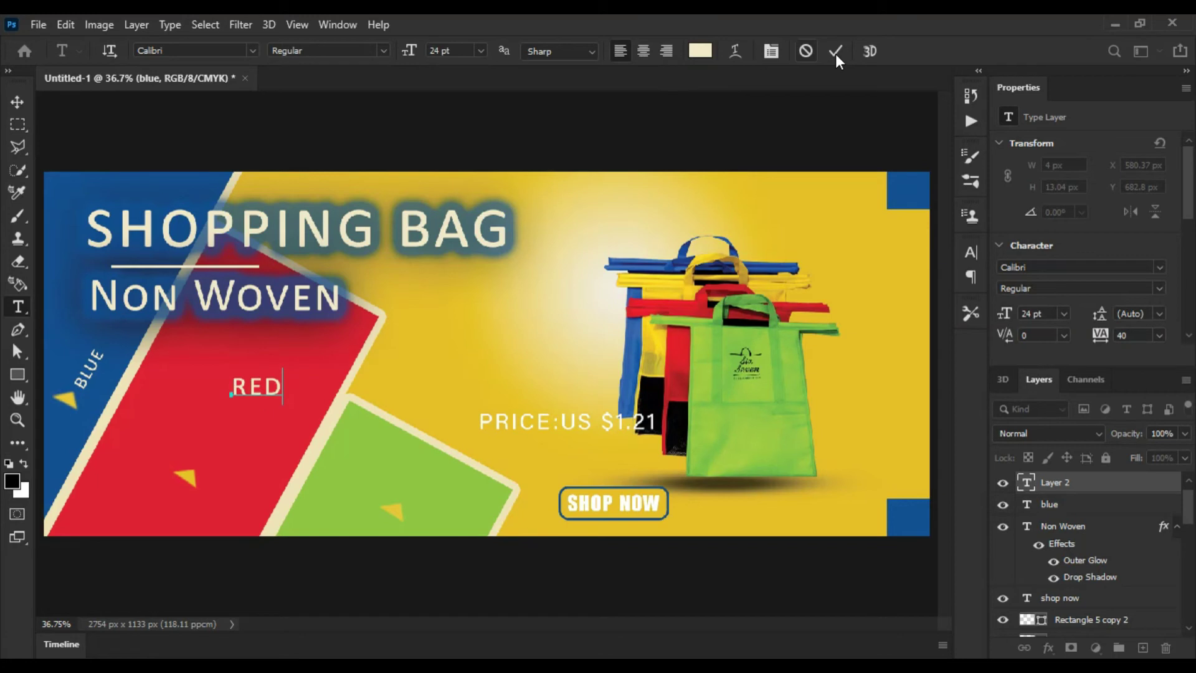
click(836, 53)
key(ctrl+t)
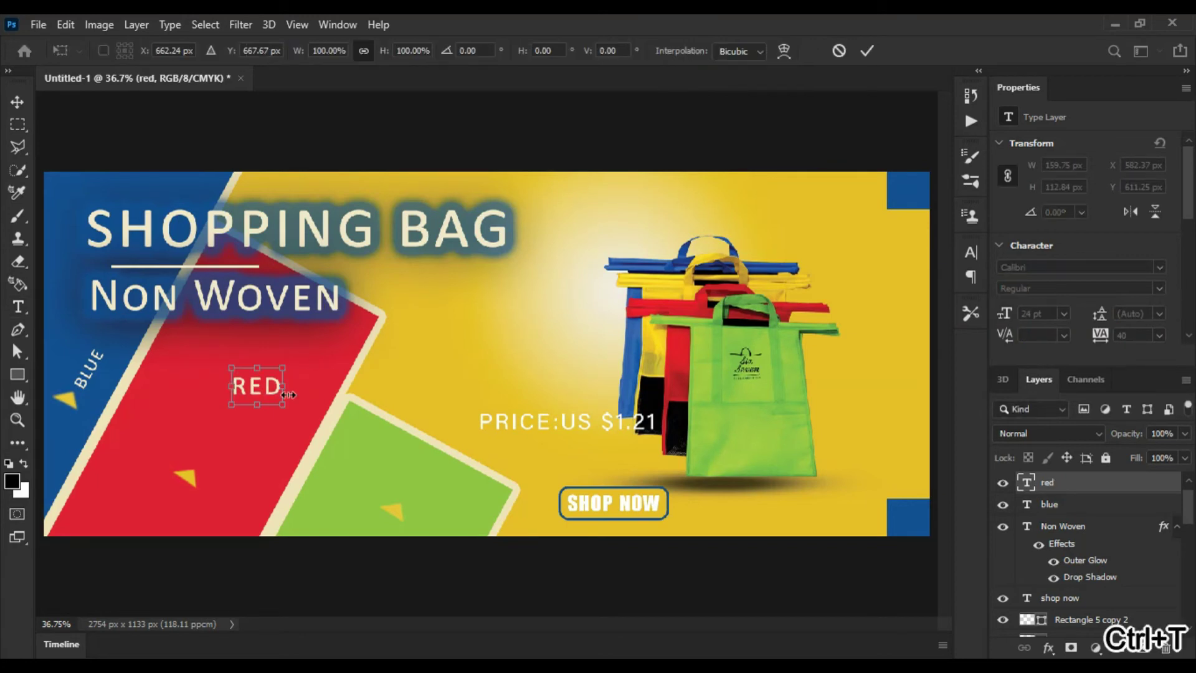
mouse_move(297, 360)
mouse_down()
mouse_move(284, 330)
mouse_move(257, 328)
mouse_move(257, 369)
mouse_move(209, 443)
mouse_up()
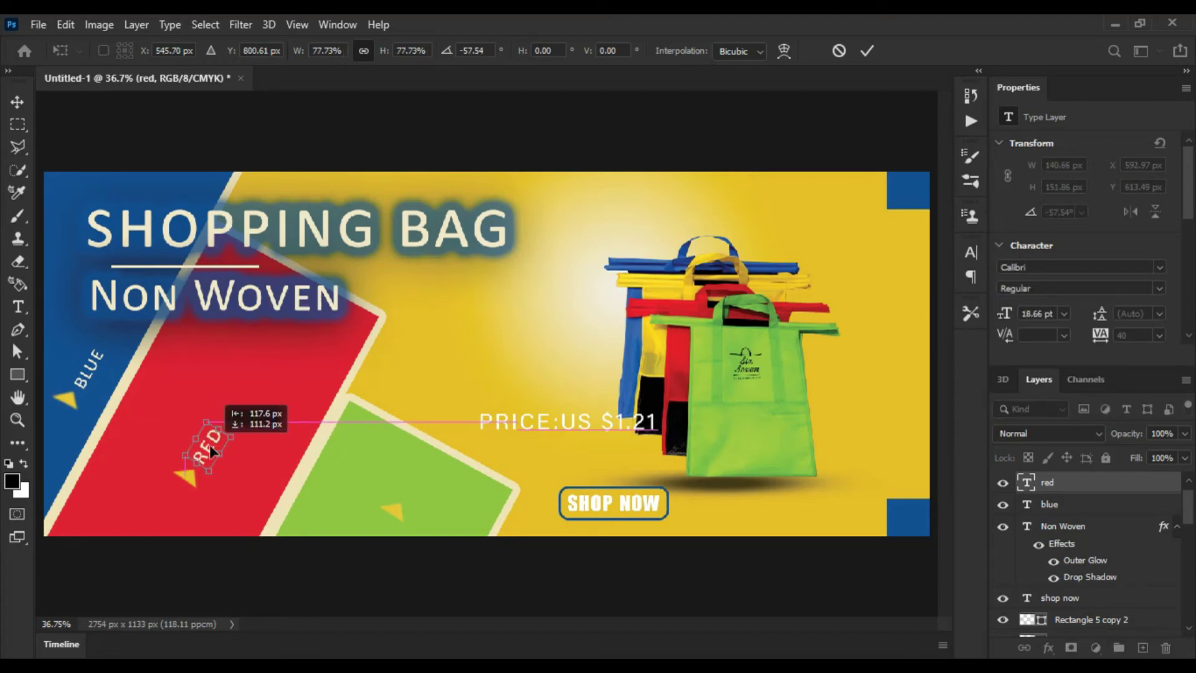
click(867, 50)
click(17, 102)
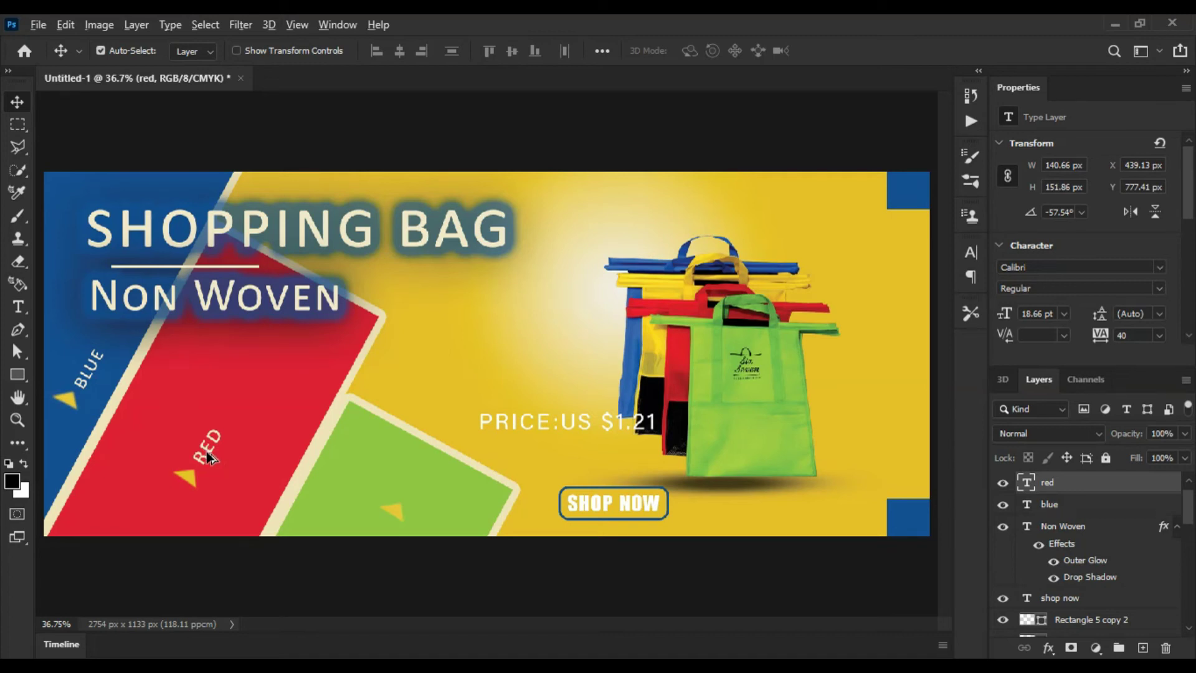
Copy the RED label onto the green panel and change its text to GREEN
drag(357, 498, 371, 492)
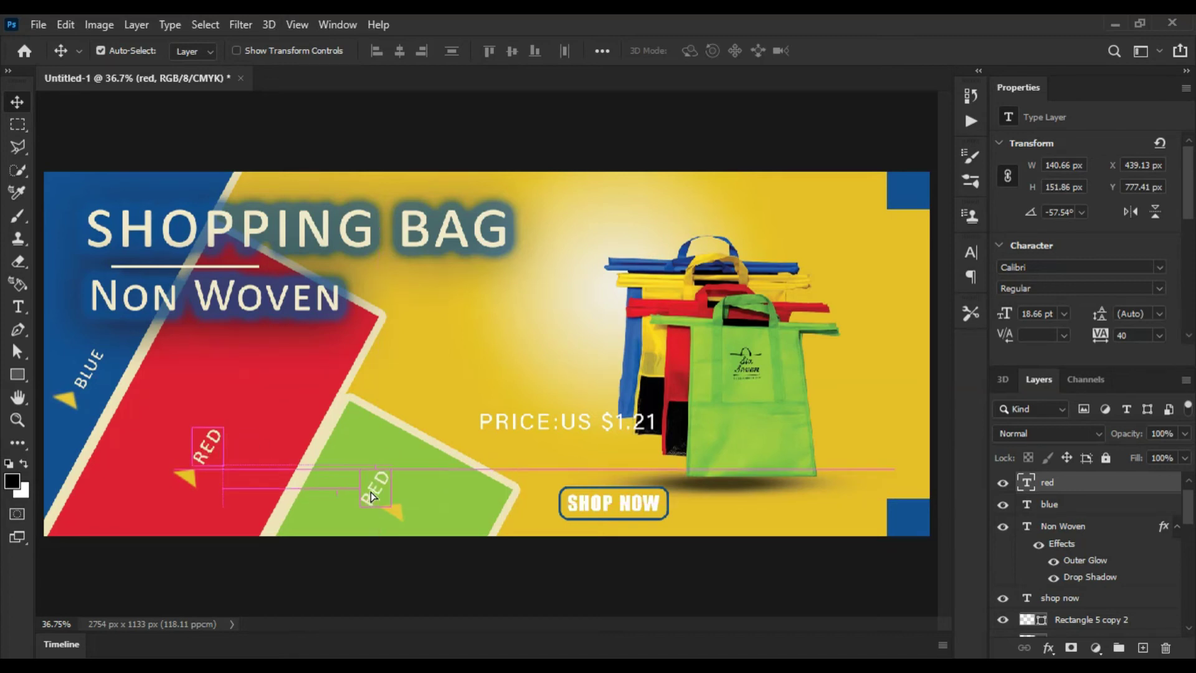
click(17, 306)
click(373, 486)
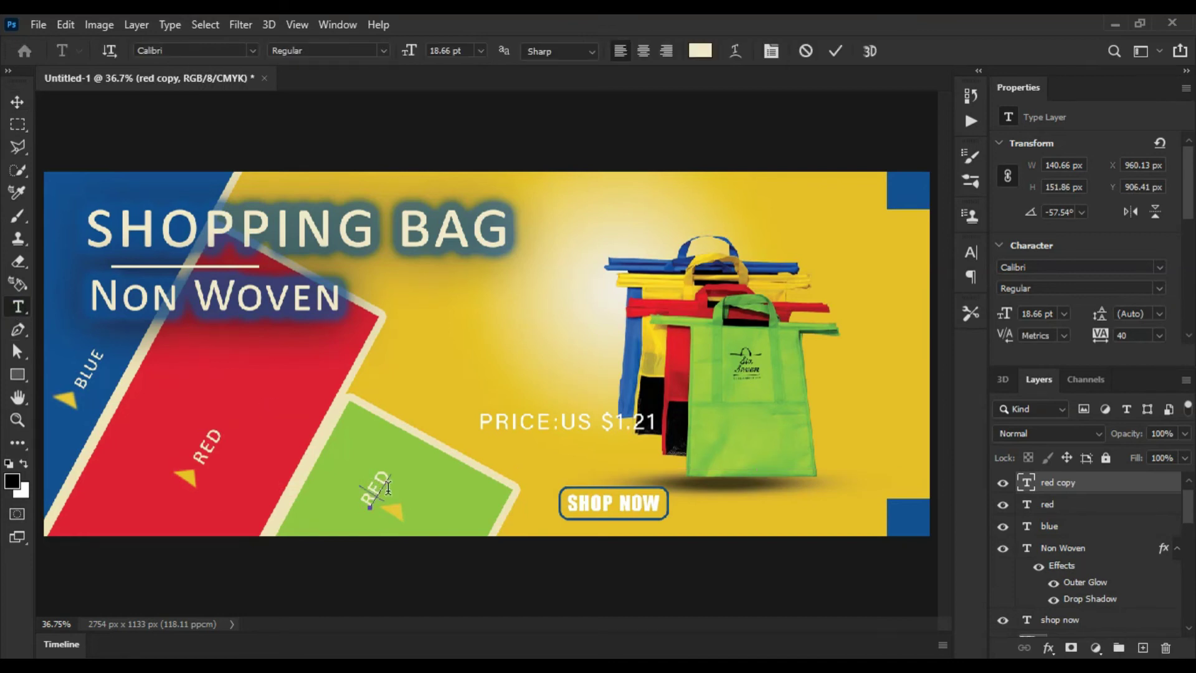
key(BackSpace)
key(BackSpace)
key(BackSpace)
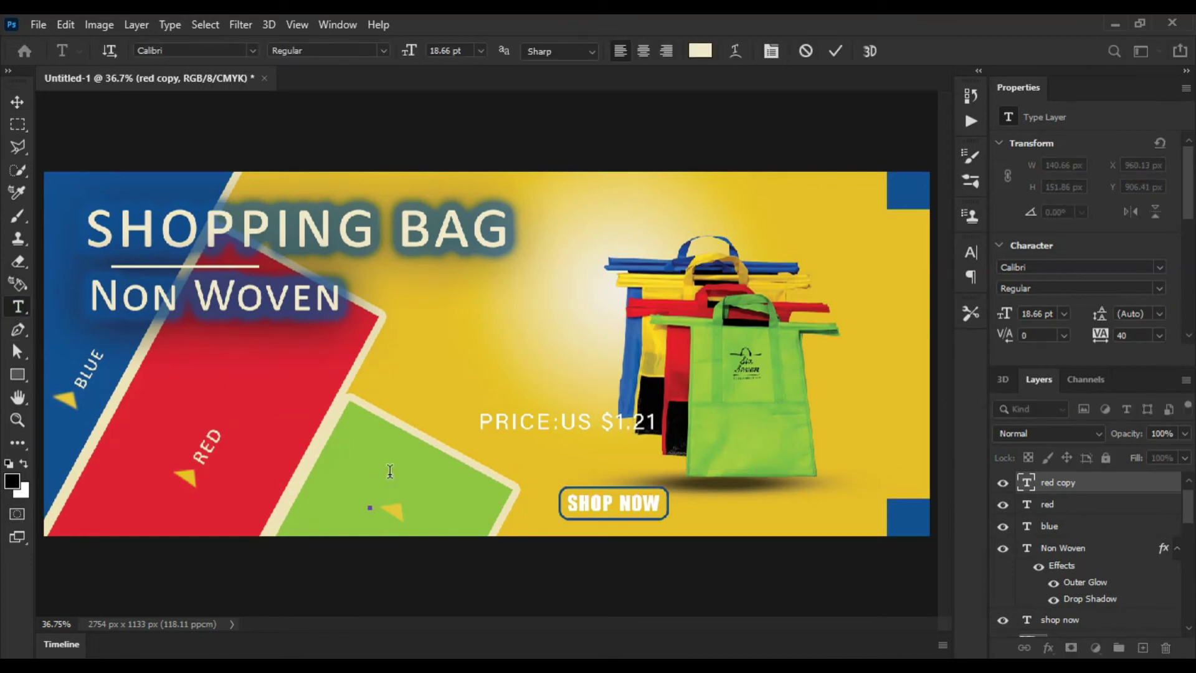
text(GREEN)
click(837, 60)
Shrink GREEN to about 70% and nudge it into place
key(ctrl+t)
mouse_move(413, 439)
mouse_down()
mouse_move(408, 490)
mouse_move(436, 462)
mouse_up()
click(867, 50)
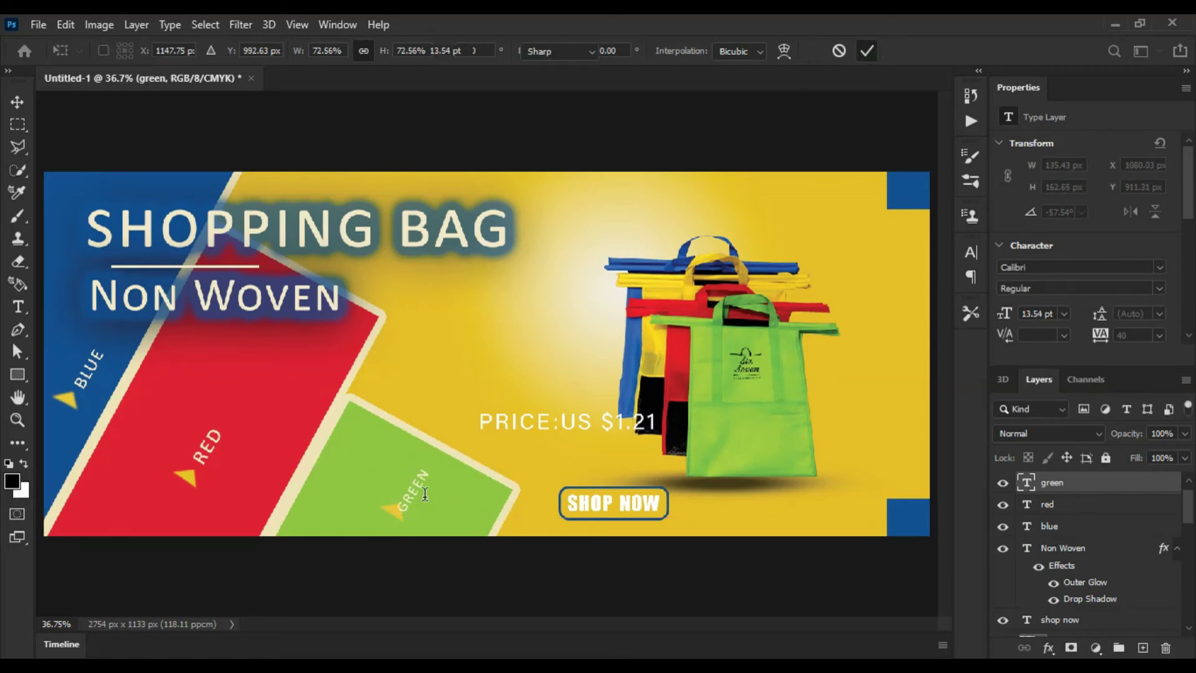
click(17, 101)
drag(401, 497, 390, 528)
click(394, 518)
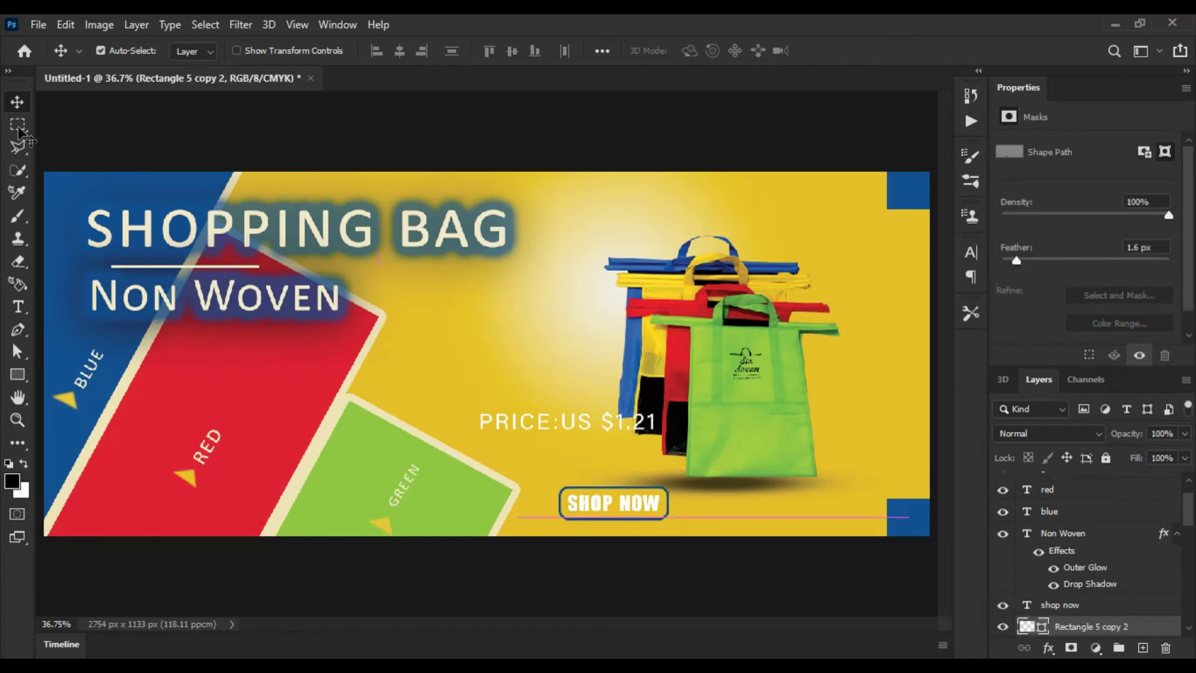
Tilt GREEN by about -4° and nudge it slightly down
click(398, 493)
key(ctrl+t)
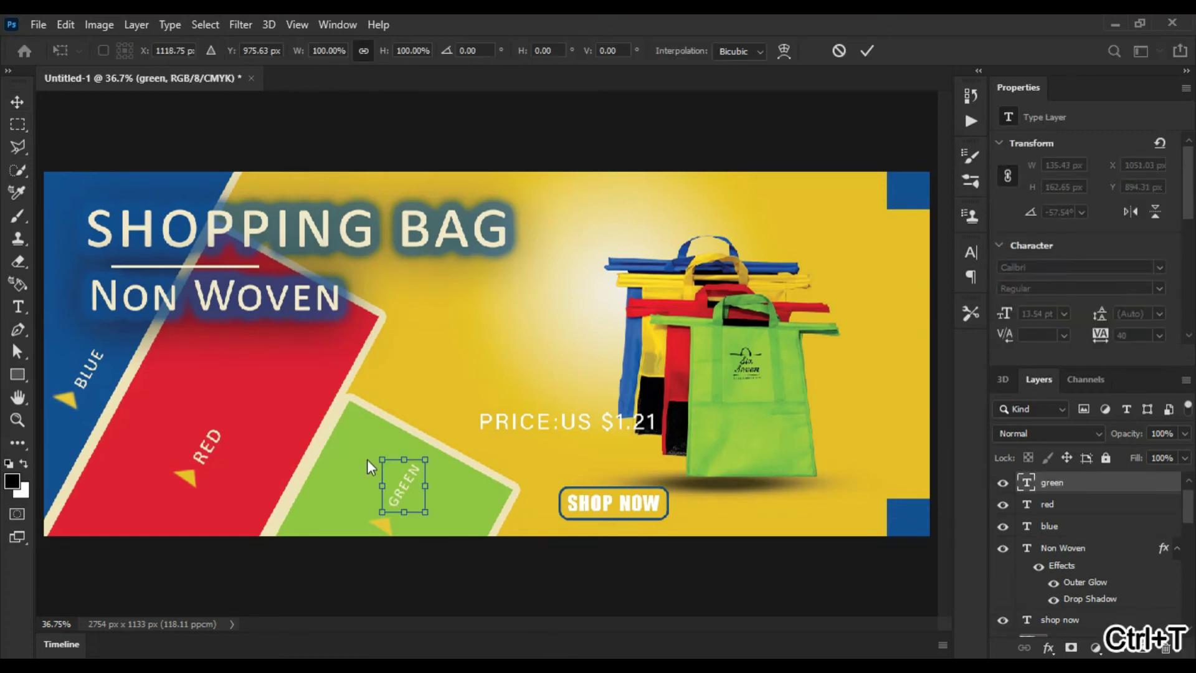
drag(431, 451, 429, 447)
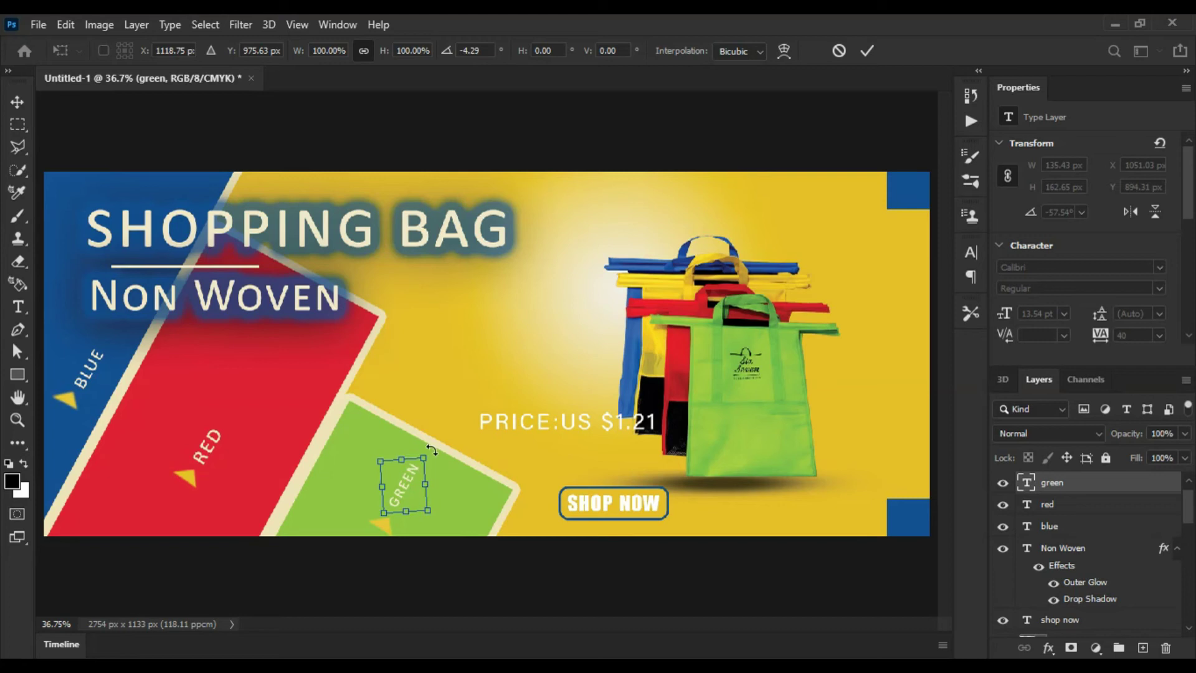
drag(403, 486, 402, 488)
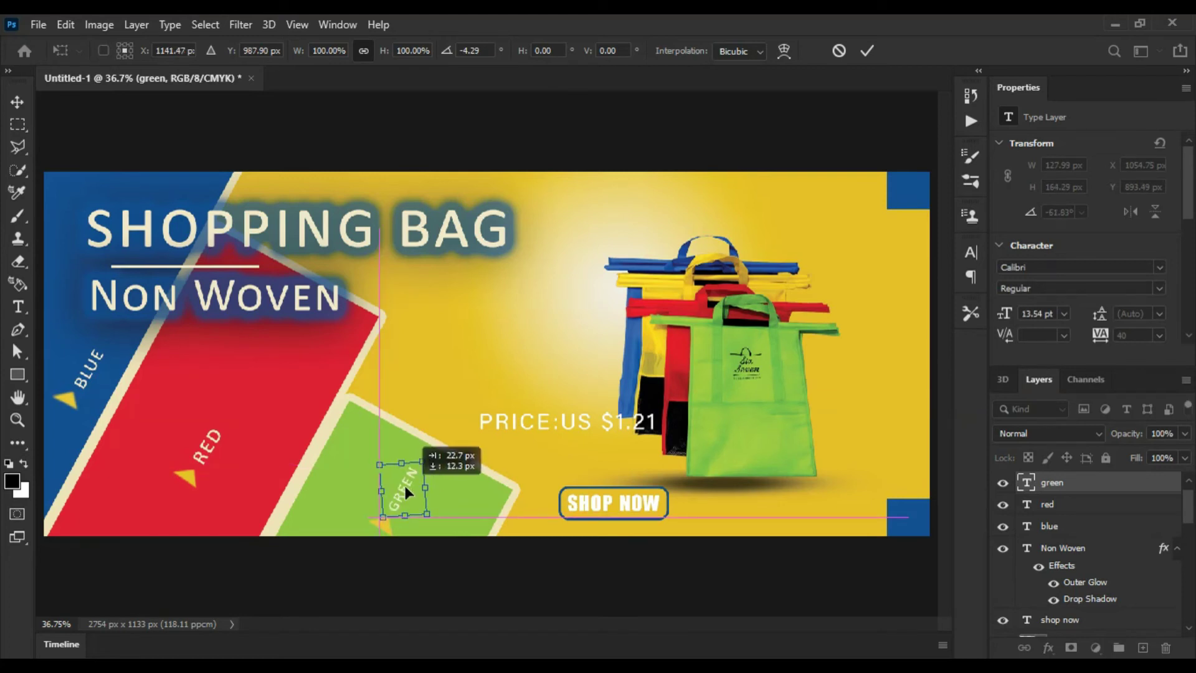
click(867, 51)
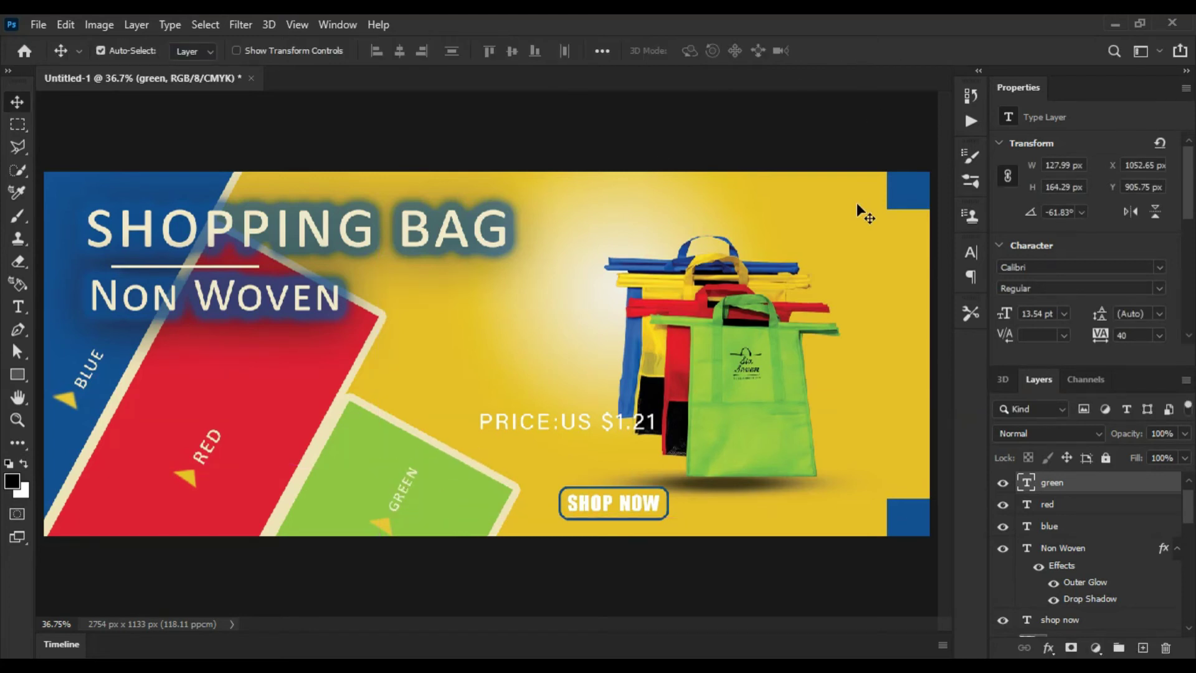
right_click(18, 374)
click(93, 423)
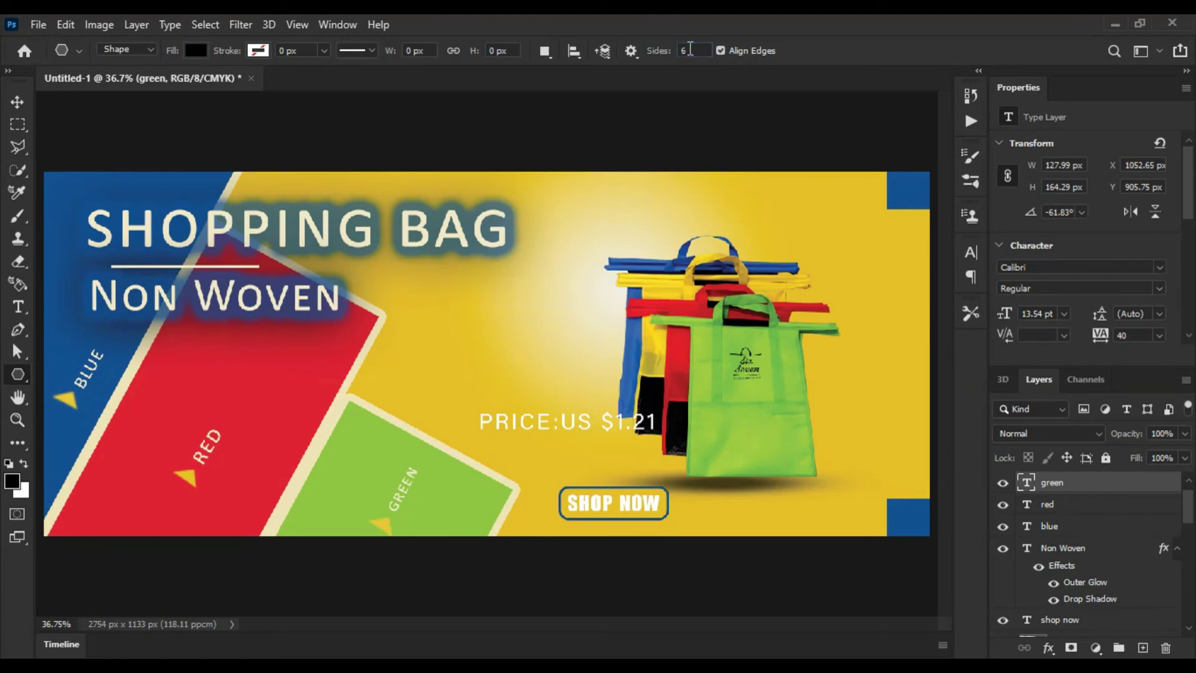
Draw a small ellipse near the BLUE label, then undo it
click(17, 101)
right_click(17, 375)
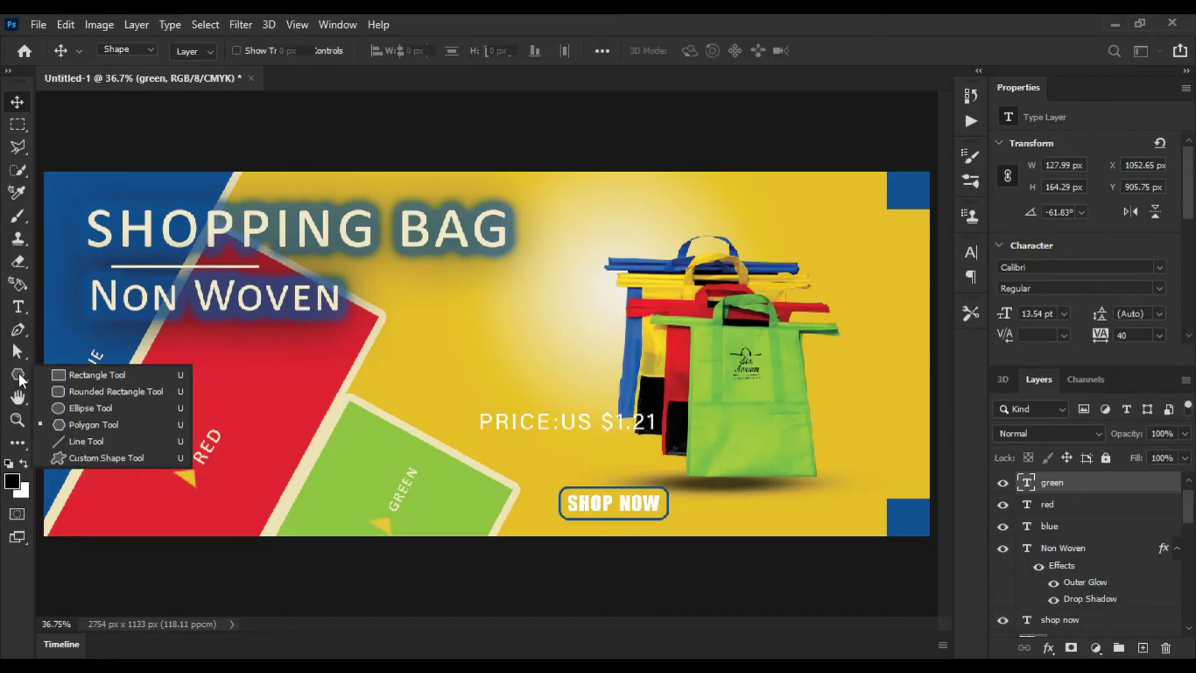
click(93, 406)
drag(73, 424, 74, 424)
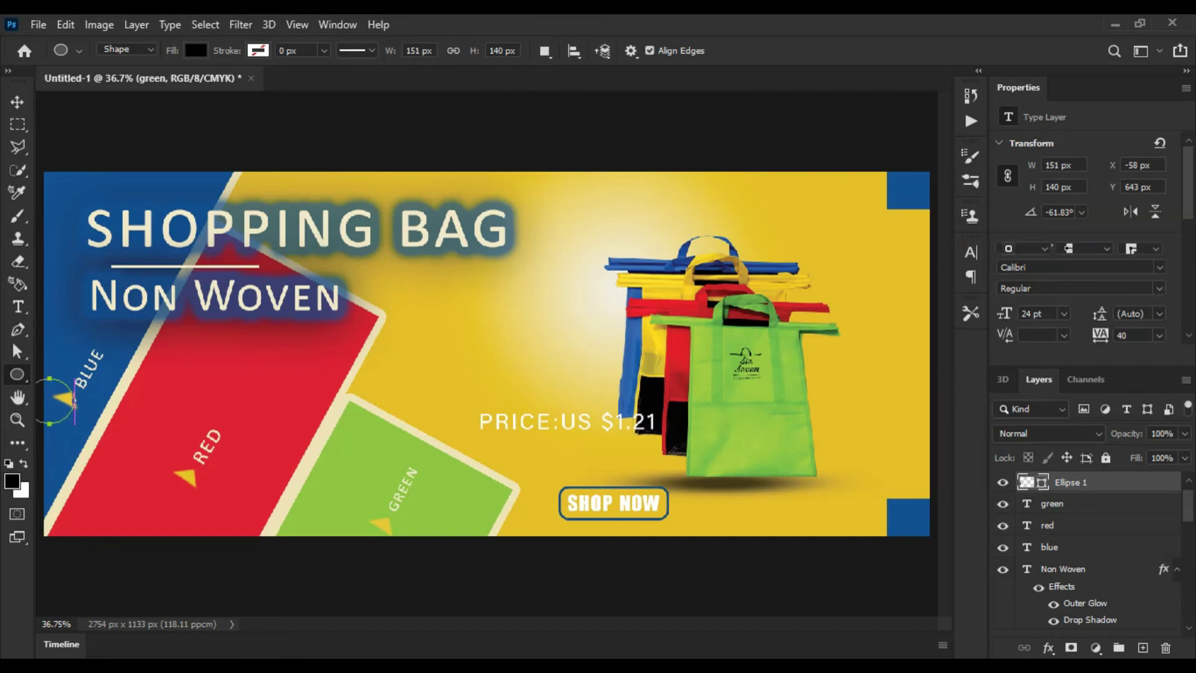
key(ctrl+z)
Draw a 9-sided polygon, move it next to the bags, and scale it down
right_click(15, 376)
click(94, 423)
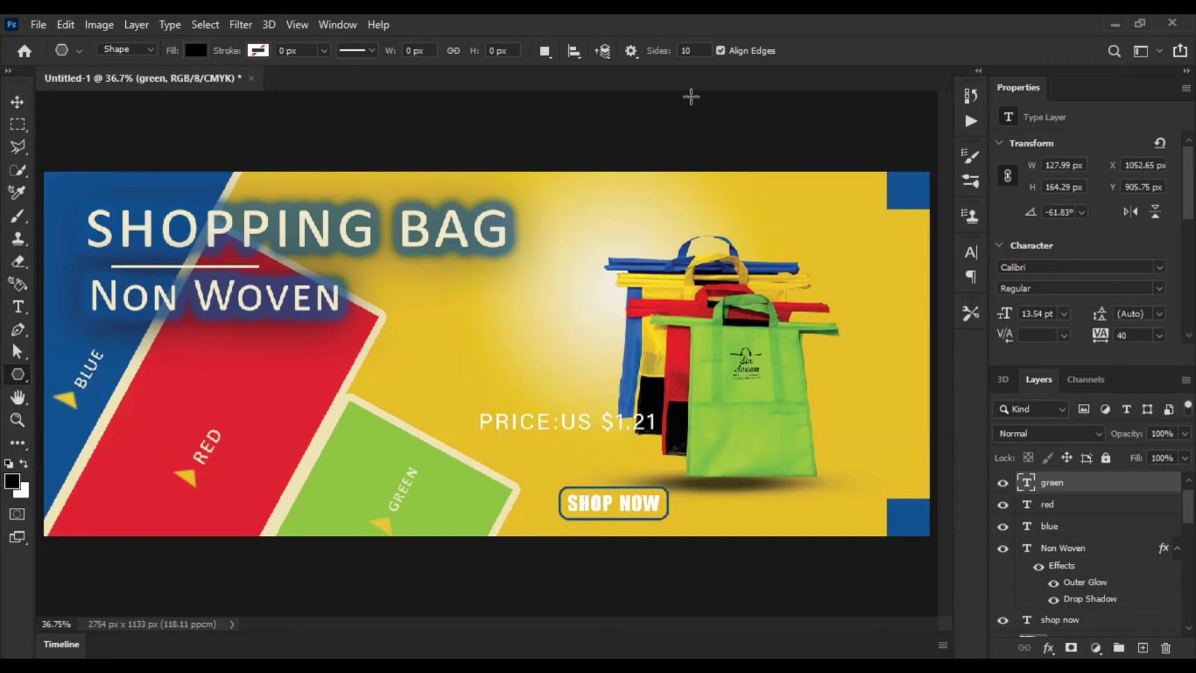
text(9)
mouse_move(311, 344)
mouse_down()
mouse_move(329, 361)
mouse_move(377, 364)
mouse_up()
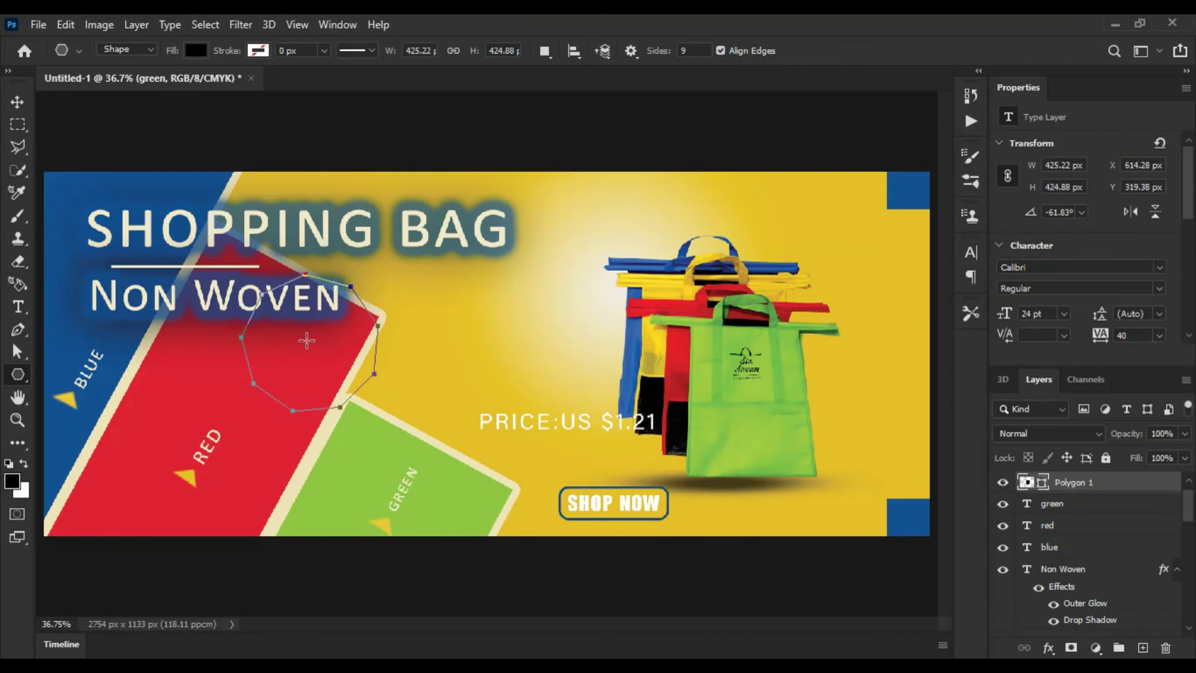
key(v)
drag(306, 340, 511, 326)
key(ctrl+t)
drag(580, 266, 541, 294)
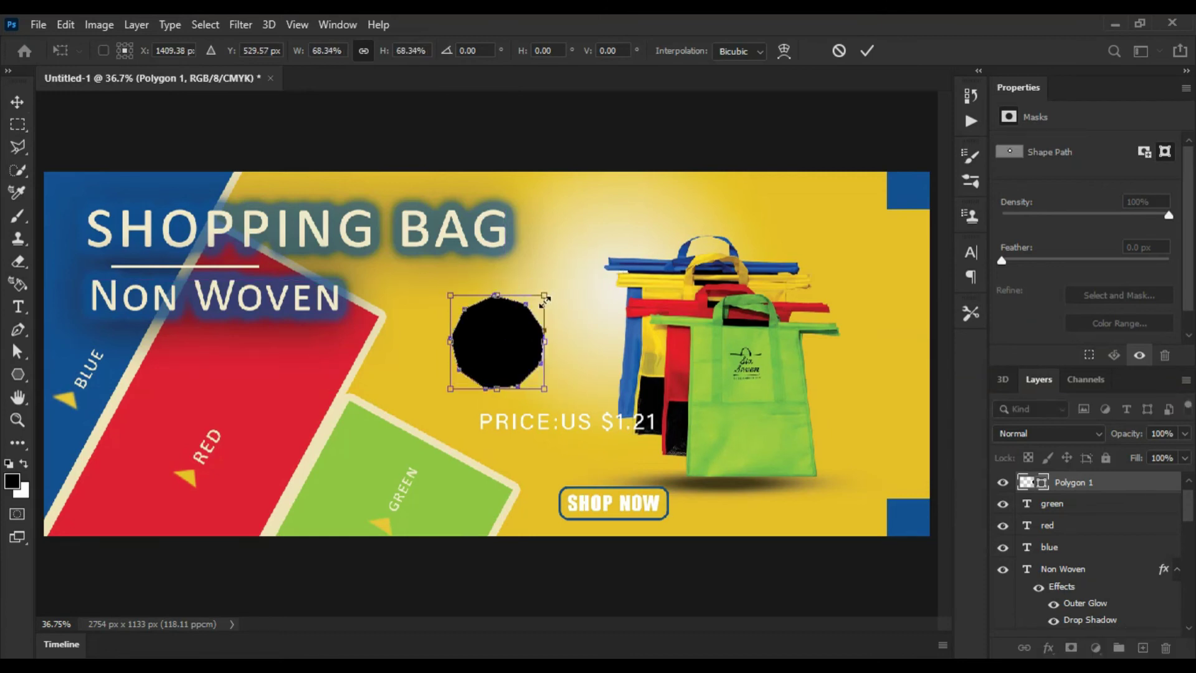
click(865, 51)
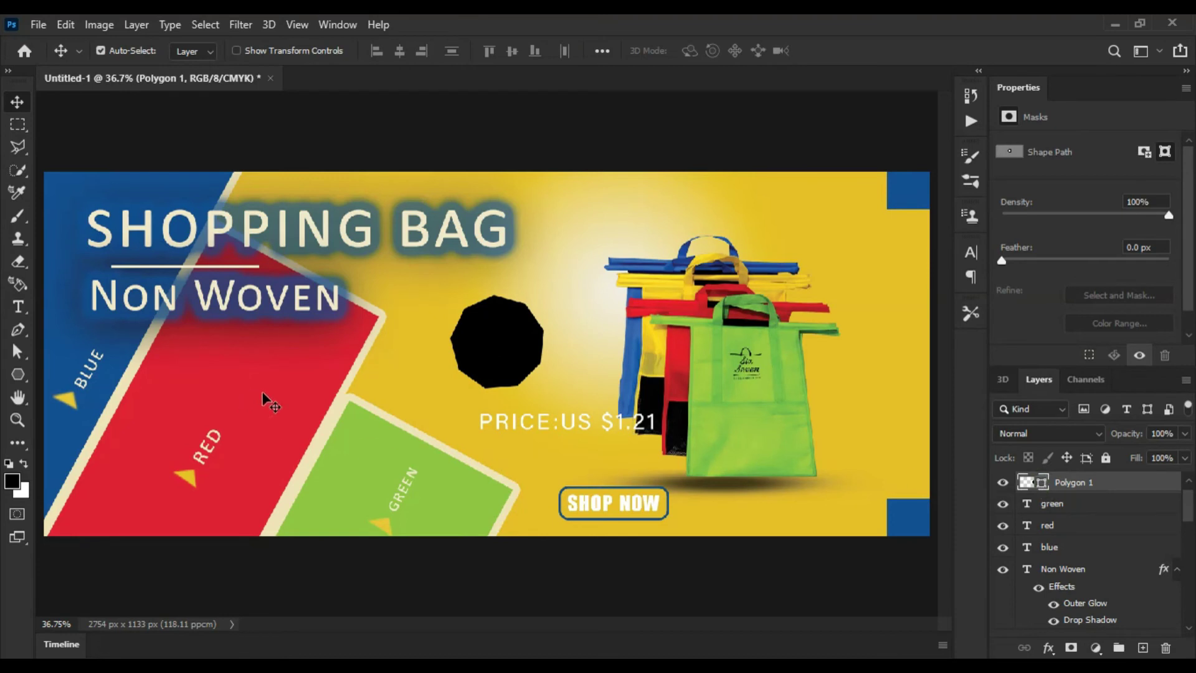
Fill the polygon with the red panel's colour d62737
key(i)
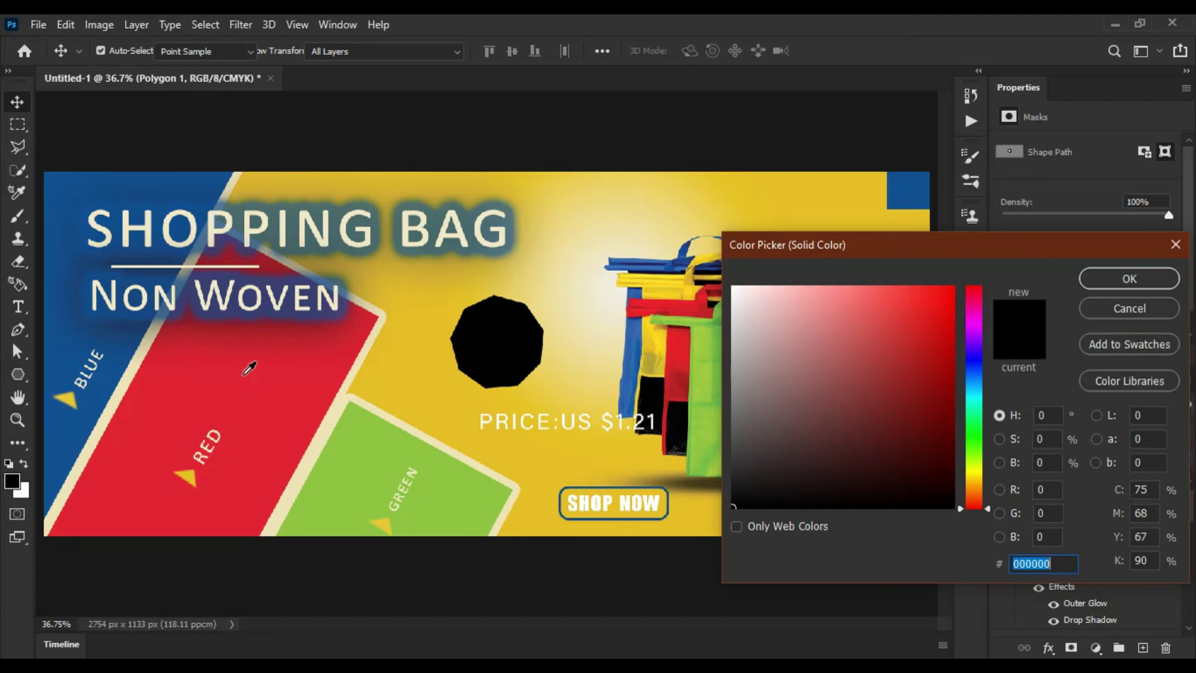
click(244, 373)
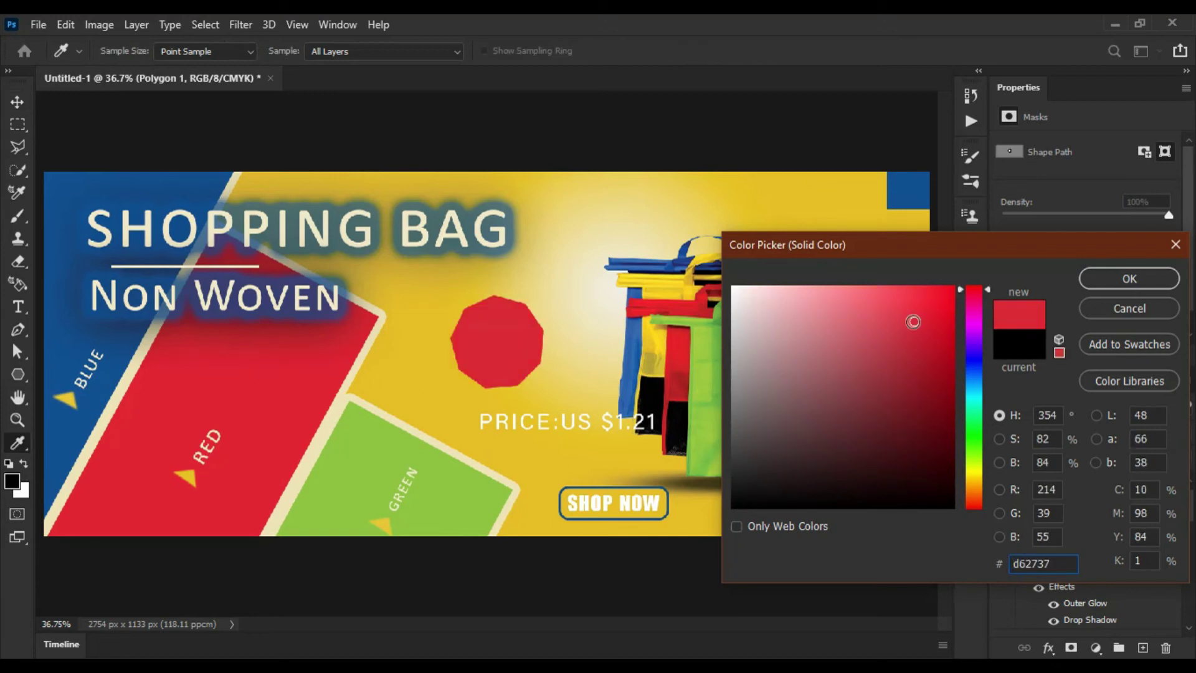
click(1087, 280)
key(v)
right_click(1121, 485)
key(Escape)
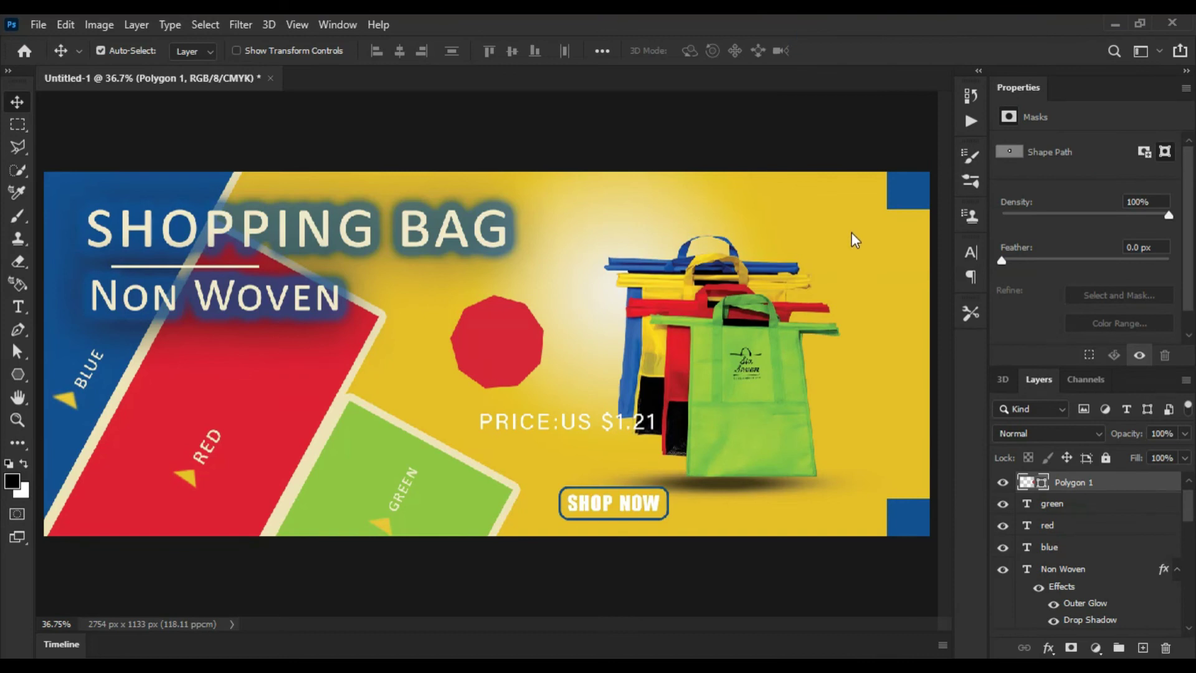
Add a 13 px cream outside stroke to the Polygon 1 badge
drag(861, 140, 862, 138)
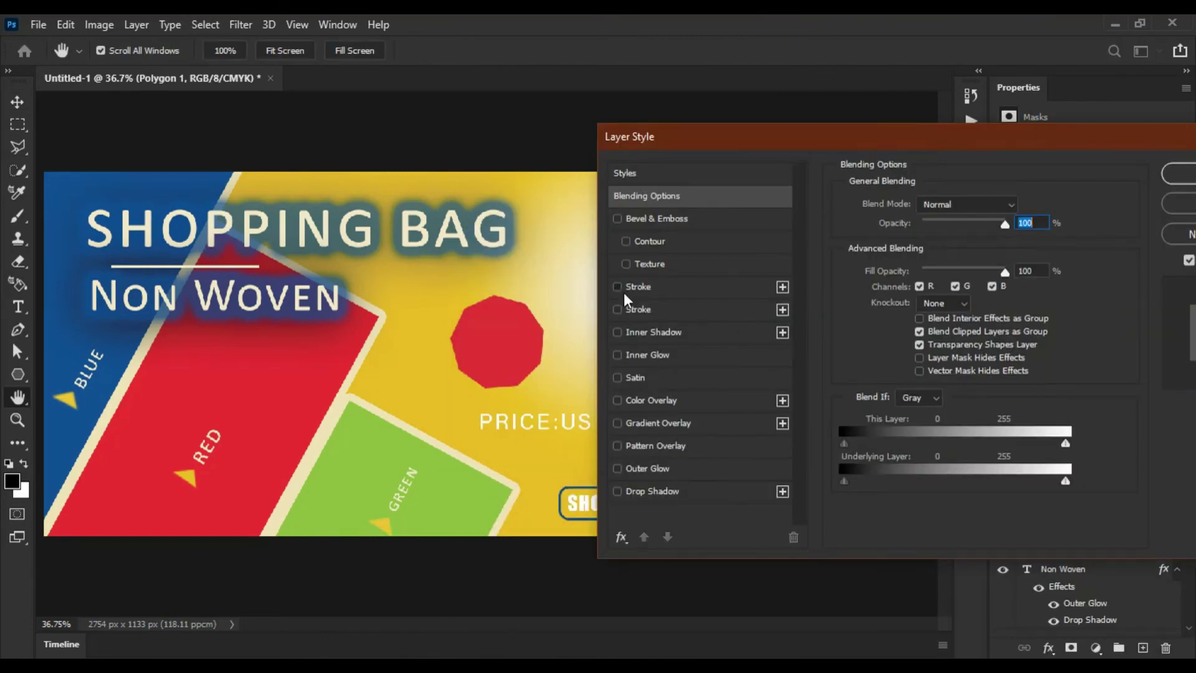
click(618, 287)
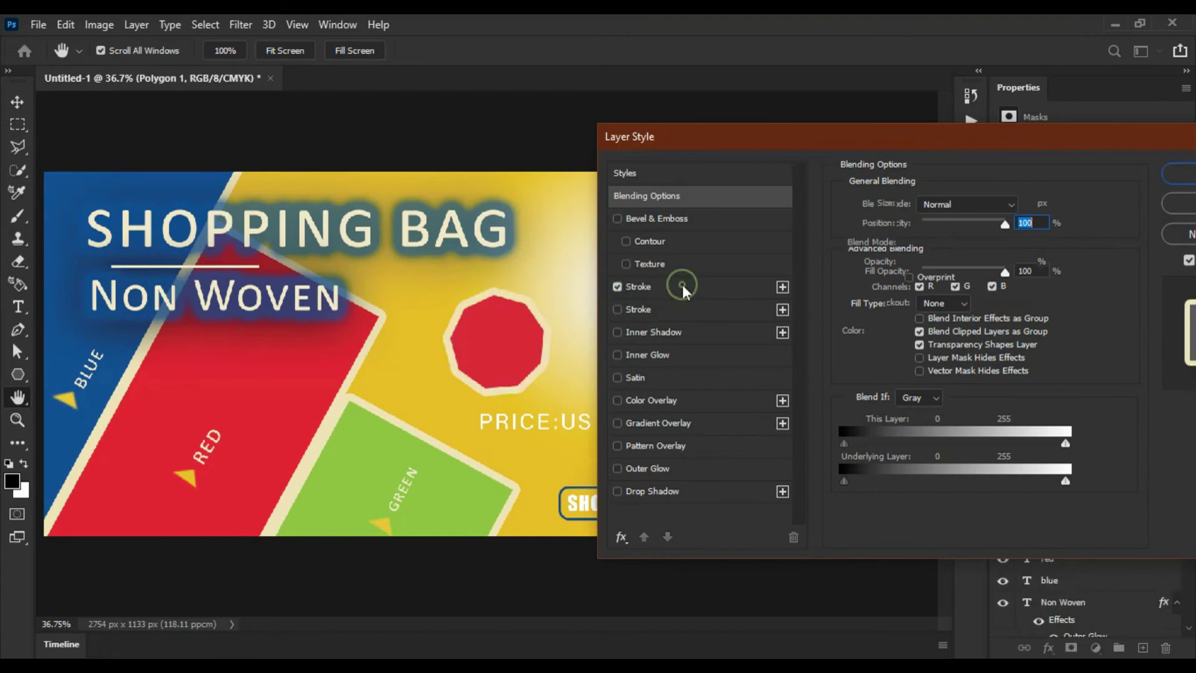
drag(917, 202, 914, 202)
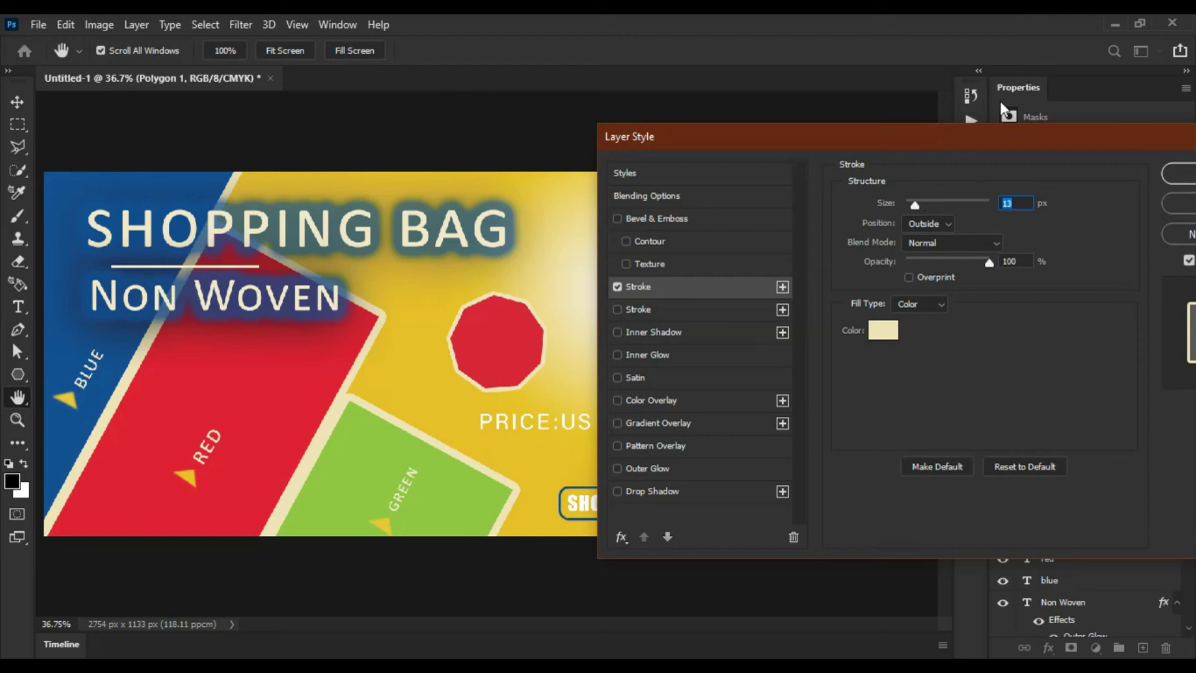
drag(896, 132, 899, 154)
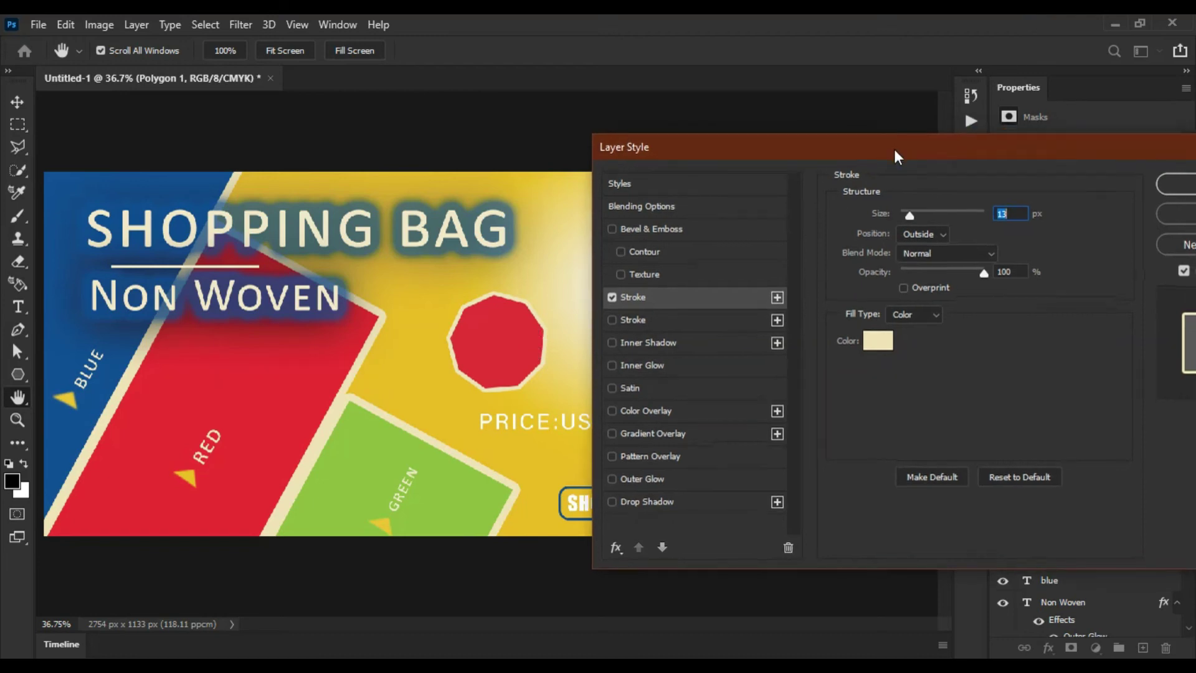
Add a lower-opacity drop shadow to the badge and apply both layer effects
click(619, 513)
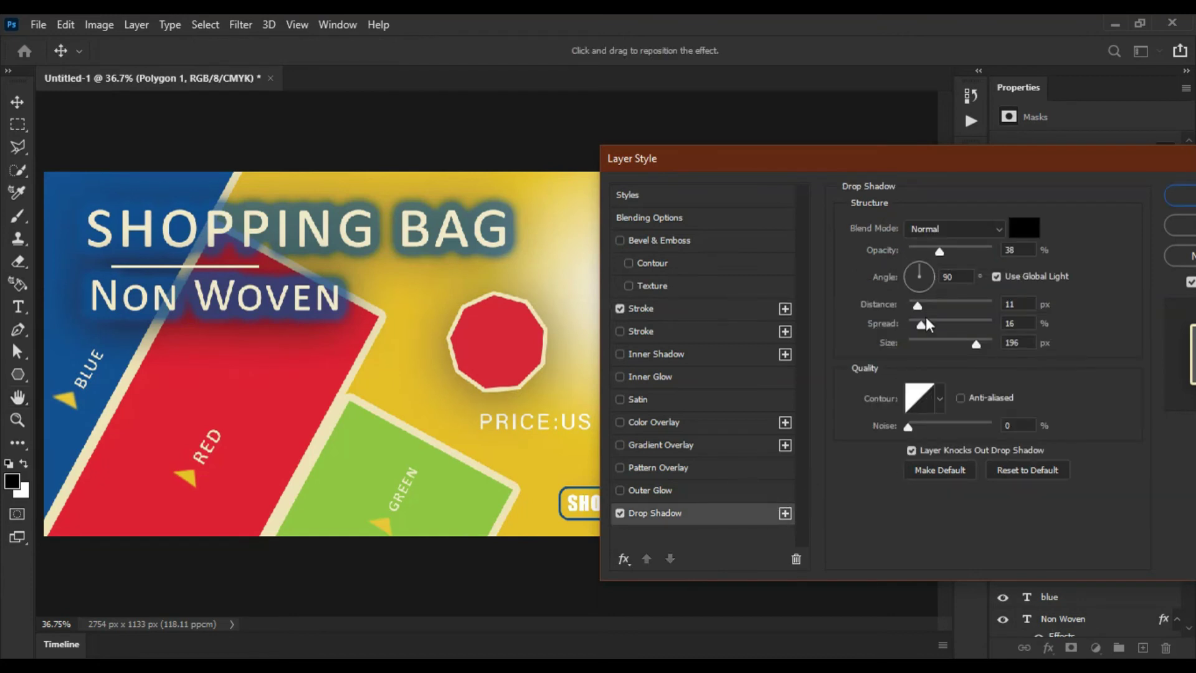
drag(929, 248, 923, 249)
mouse_move(969, 159)
mouse_down()
mouse_move(898, 196)
mouse_move(894, 214)
mouse_up()
click(1134, 249)
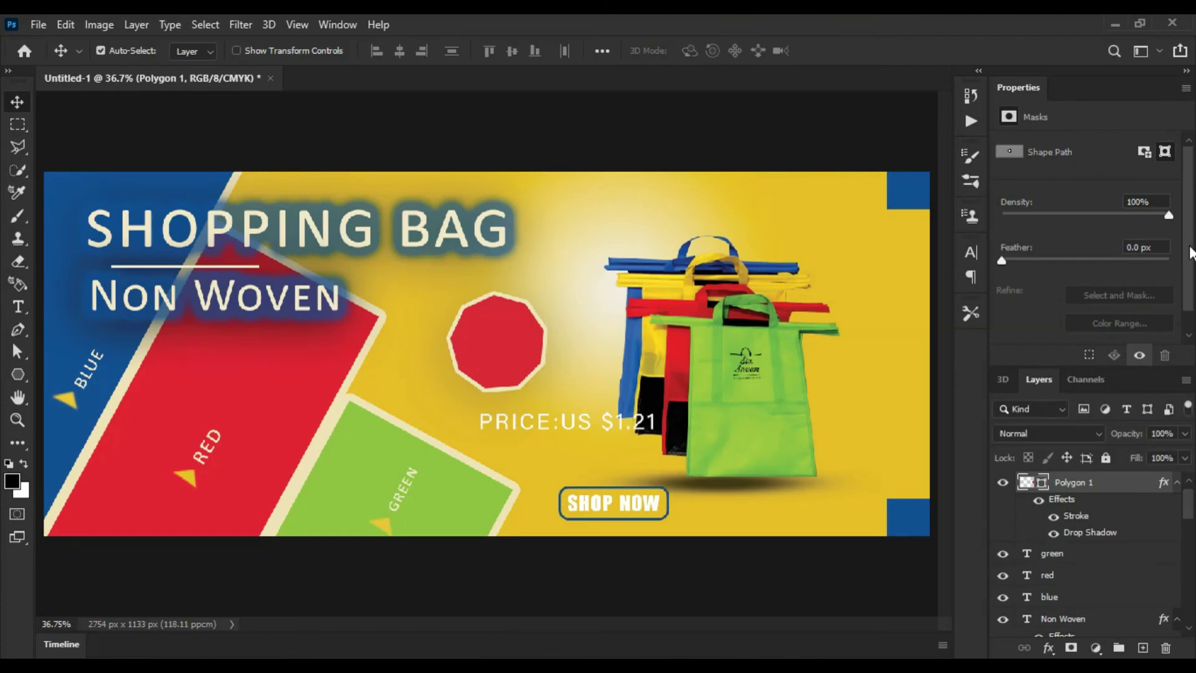
scroll(1189, 253, down, 1)
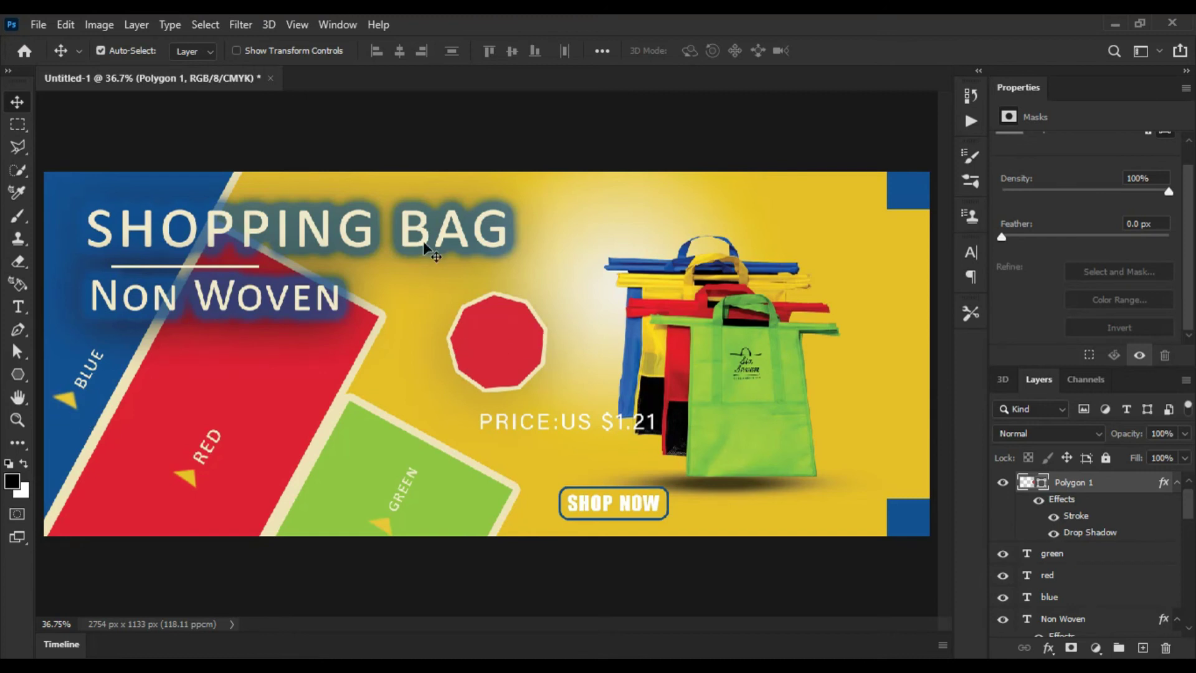
Start a new horizontal text layer on the red panel and clear its placeholder
right_click(18, 306)
click(53, 301)
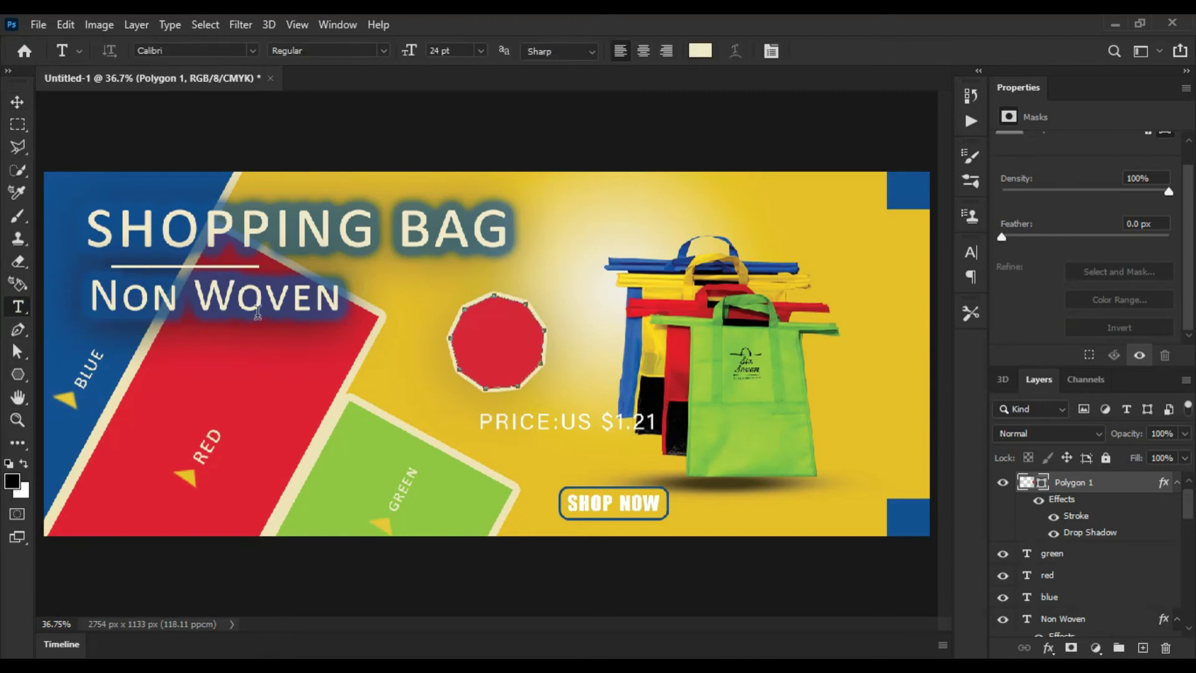
click(244, 362)
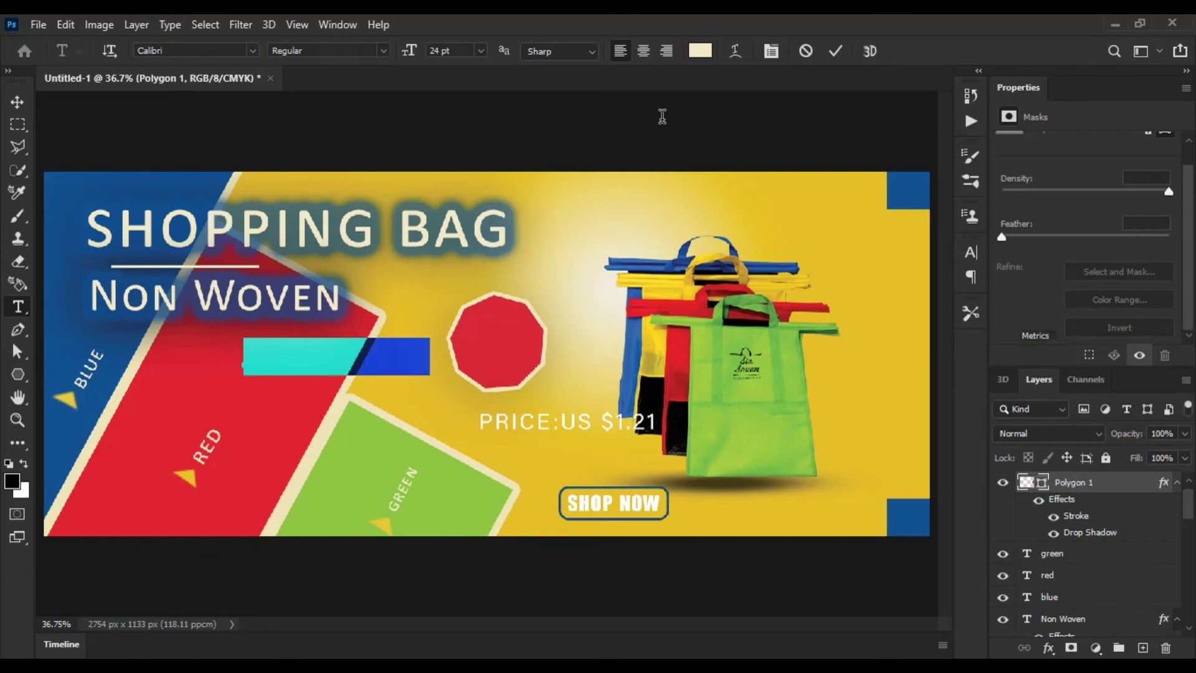
key(BackSpace)
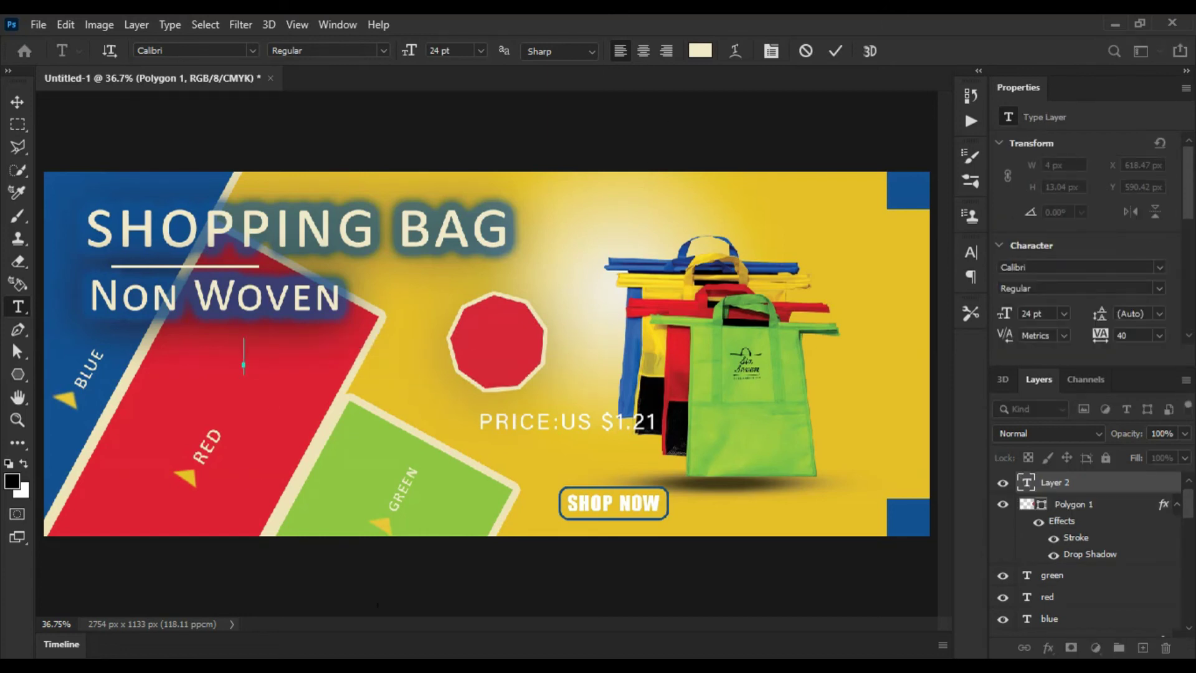
Copy 3% from the shopping bag notes and paste it as the committed text
key(alt+Tab)
scroll(880, 492, up, 1)
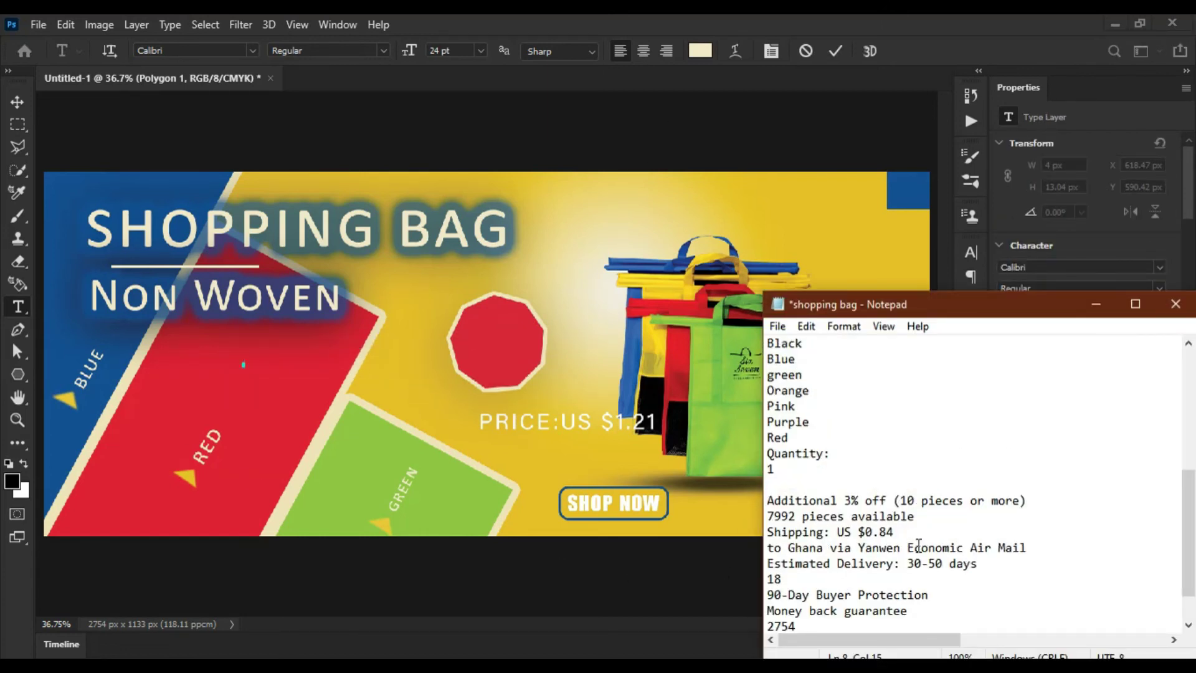
drag(861, 500, 853, 498)
right_click(848, 496)
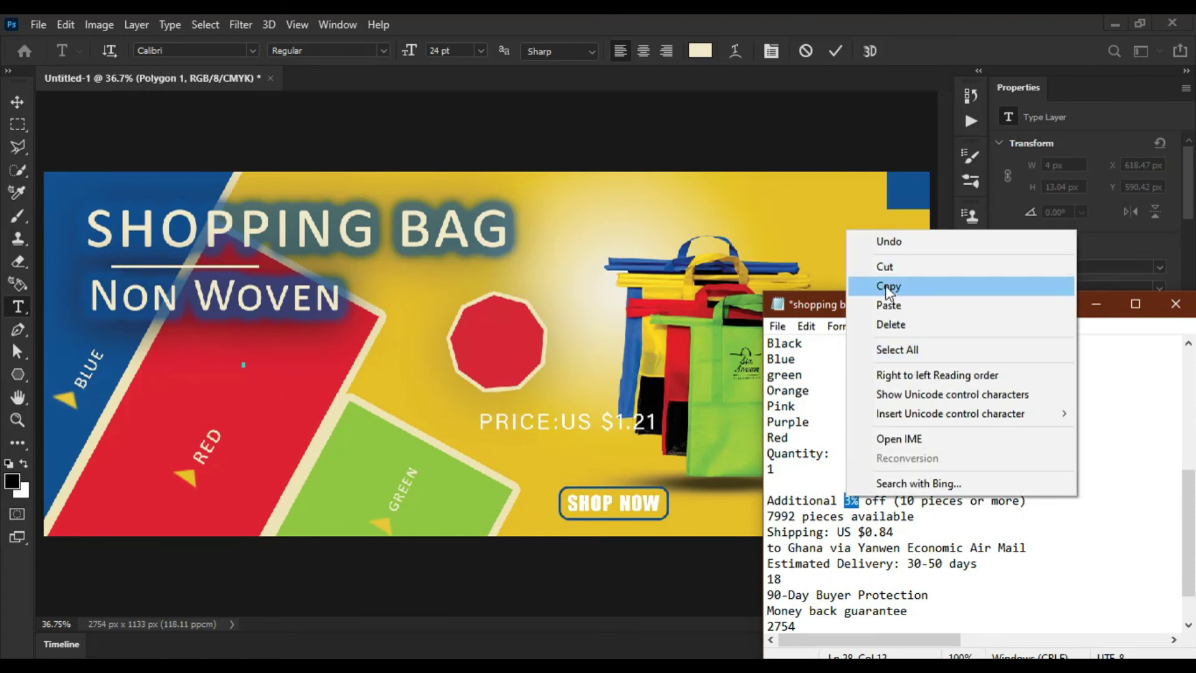
click(897, 285)
key(alt+Tab)
right_click(252, 364)
click(316, 82)
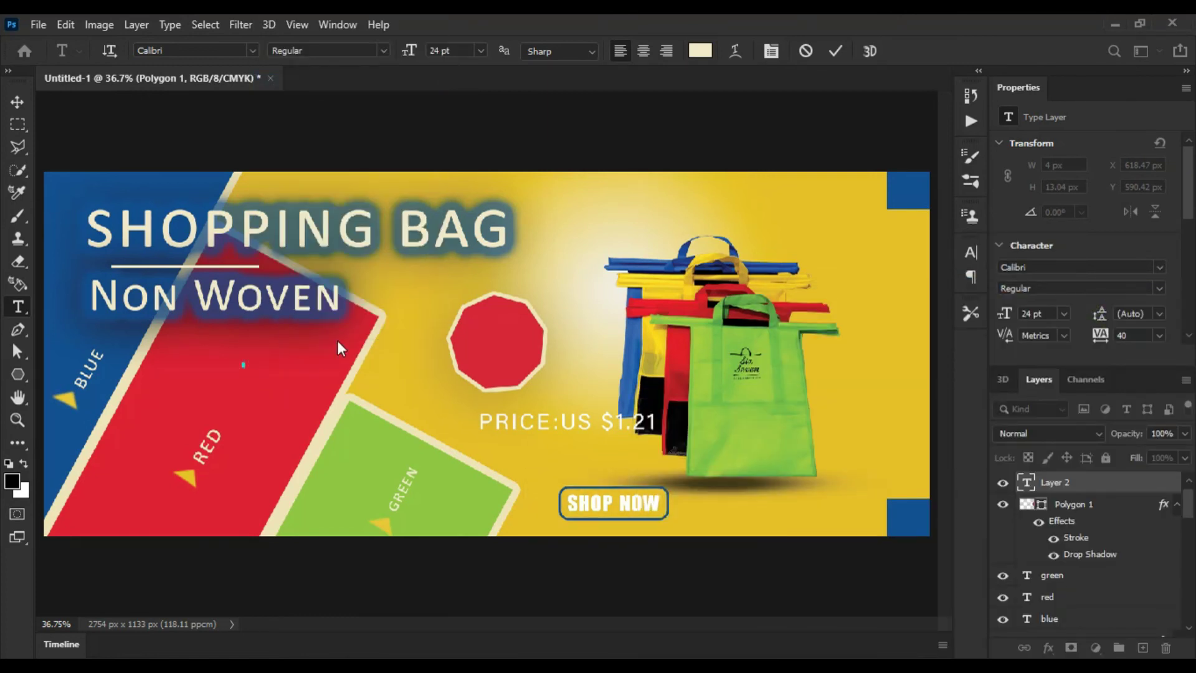
text(3)
click(835, 51)
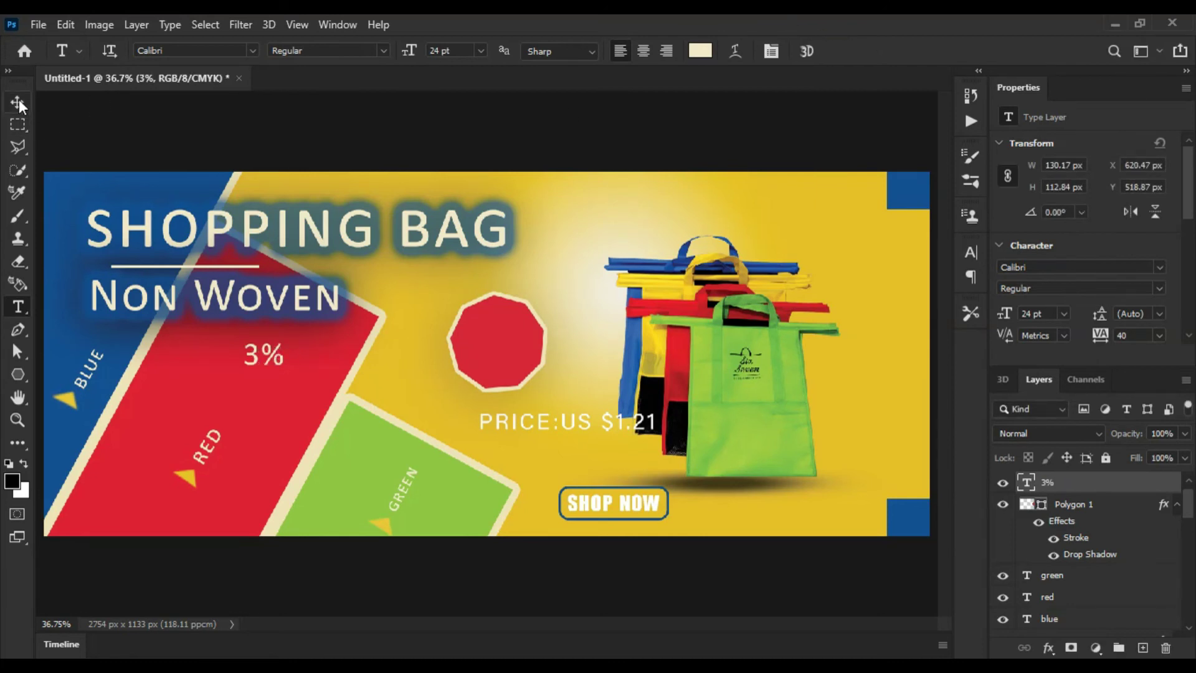
Move the 3% text so it sits centred on the red badge
click(18, 102)
drag(253, 367, 478, 334)
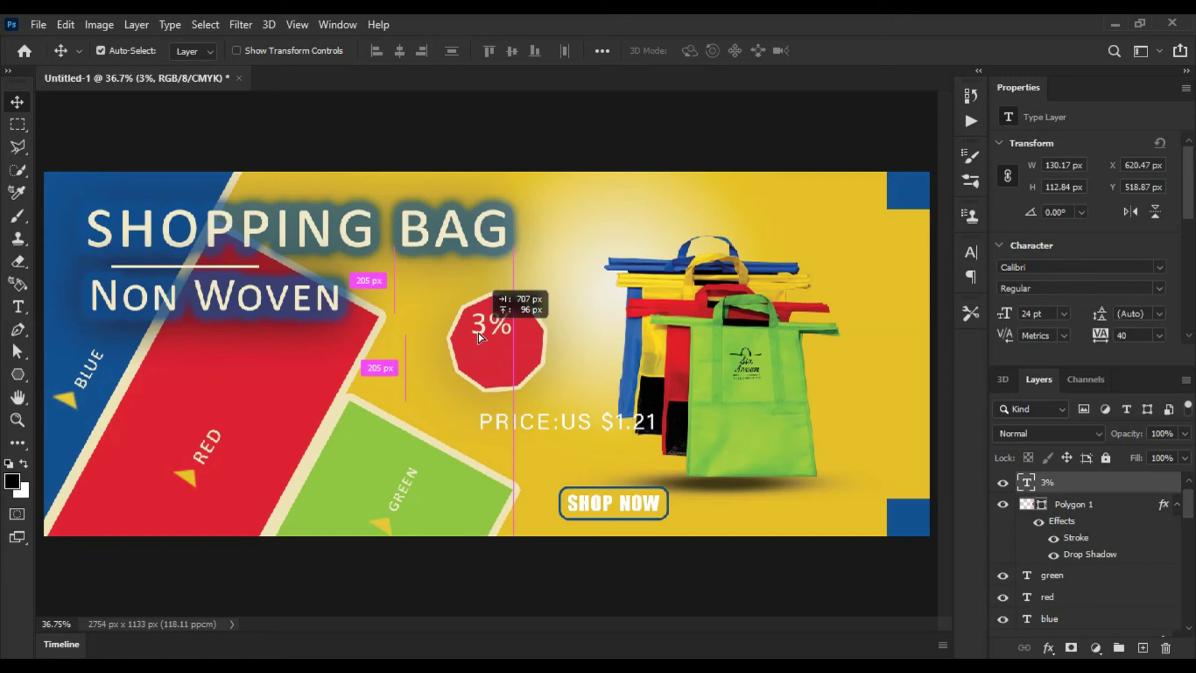
drag(478, 333, 487, 333)
Draw a thin rectangle bar on the red panel and fill it cream f0ecd6
click(18, 374)
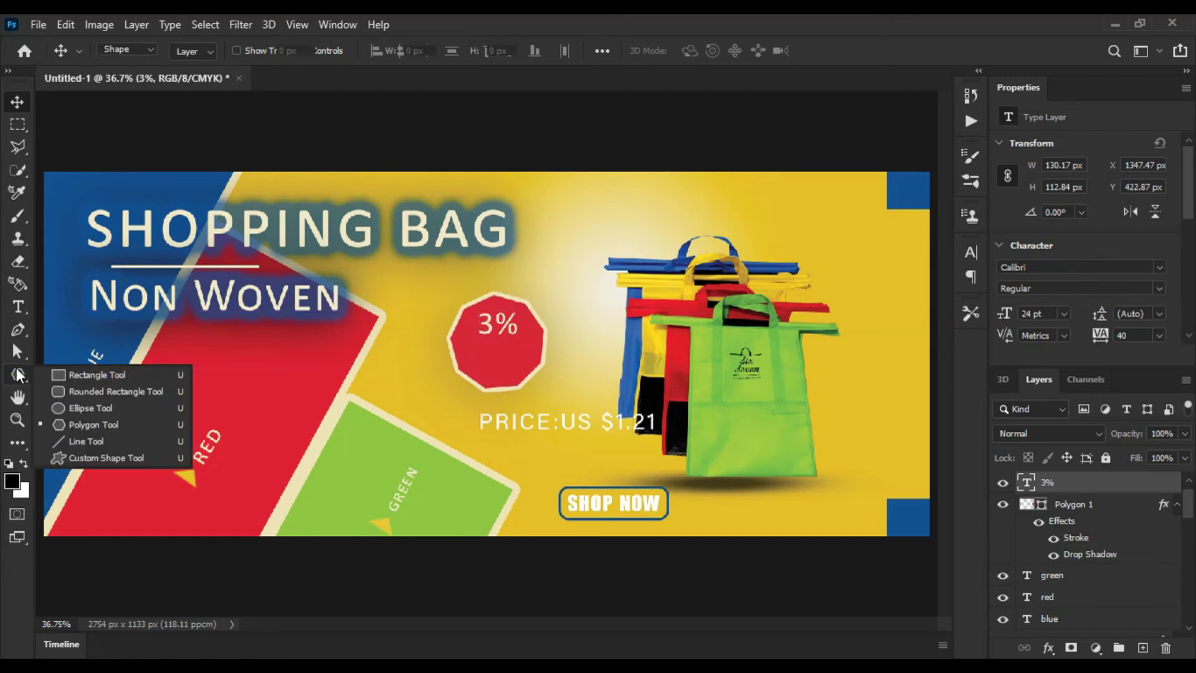
right_click(13, 381)
click(81, 373)
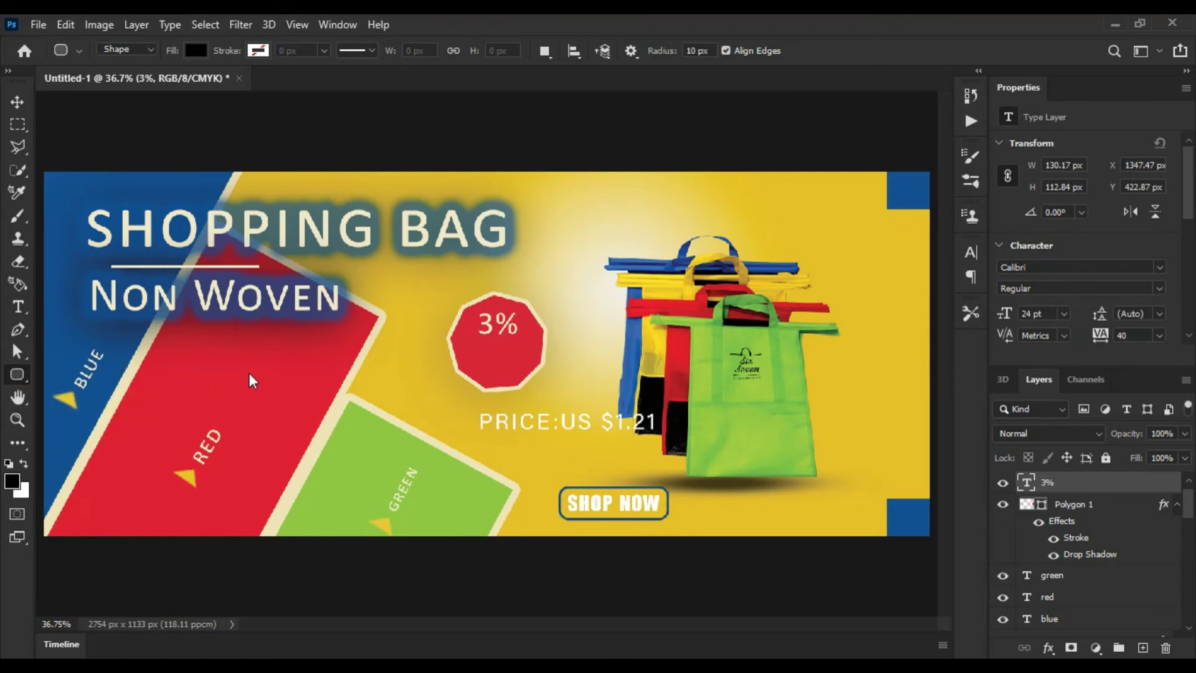
drag(215, 376, 275, 379)
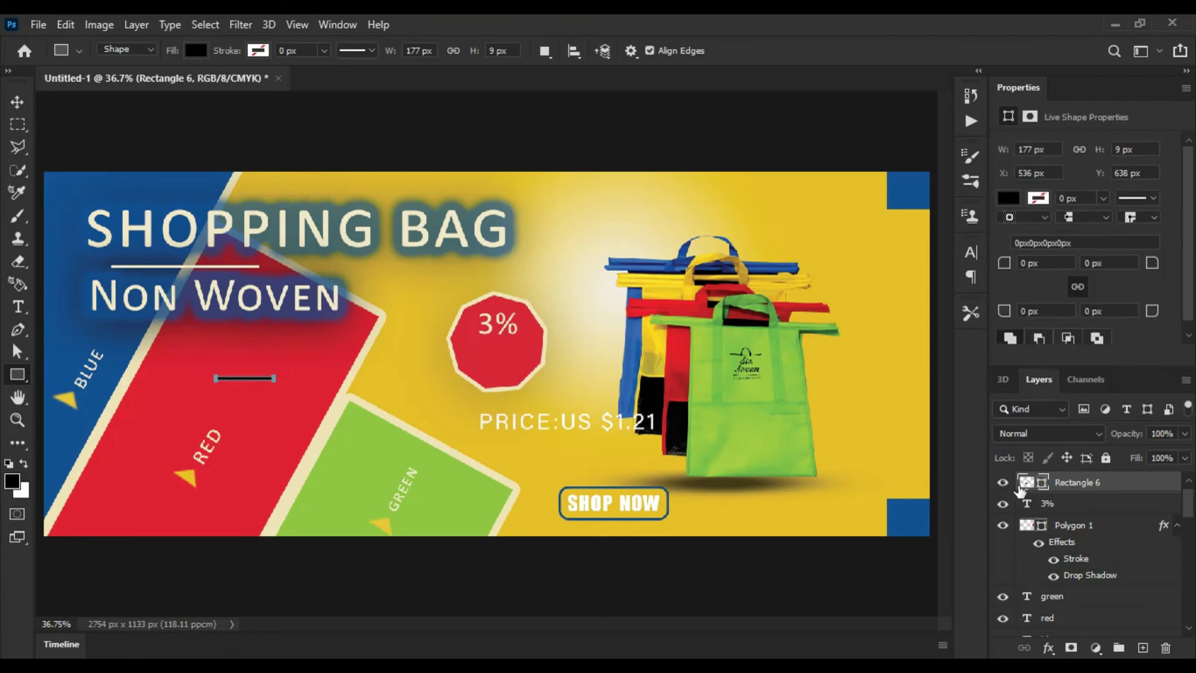
click(1007, 198)
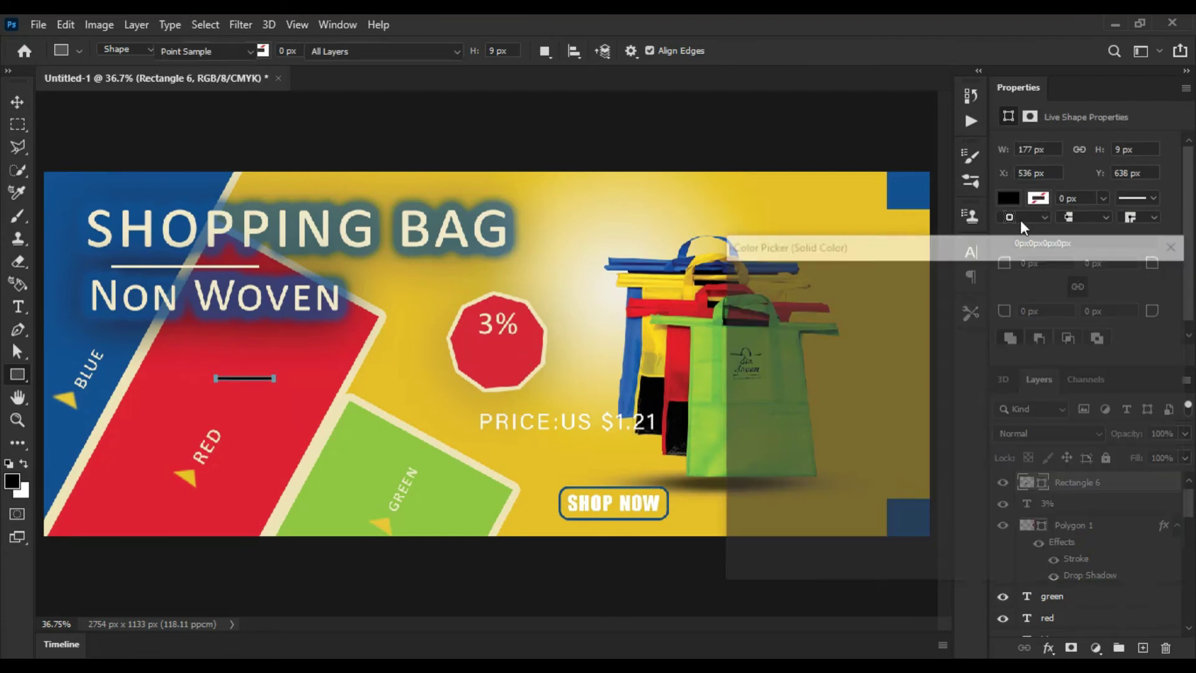
click(1174, 237)
click(623, 302)
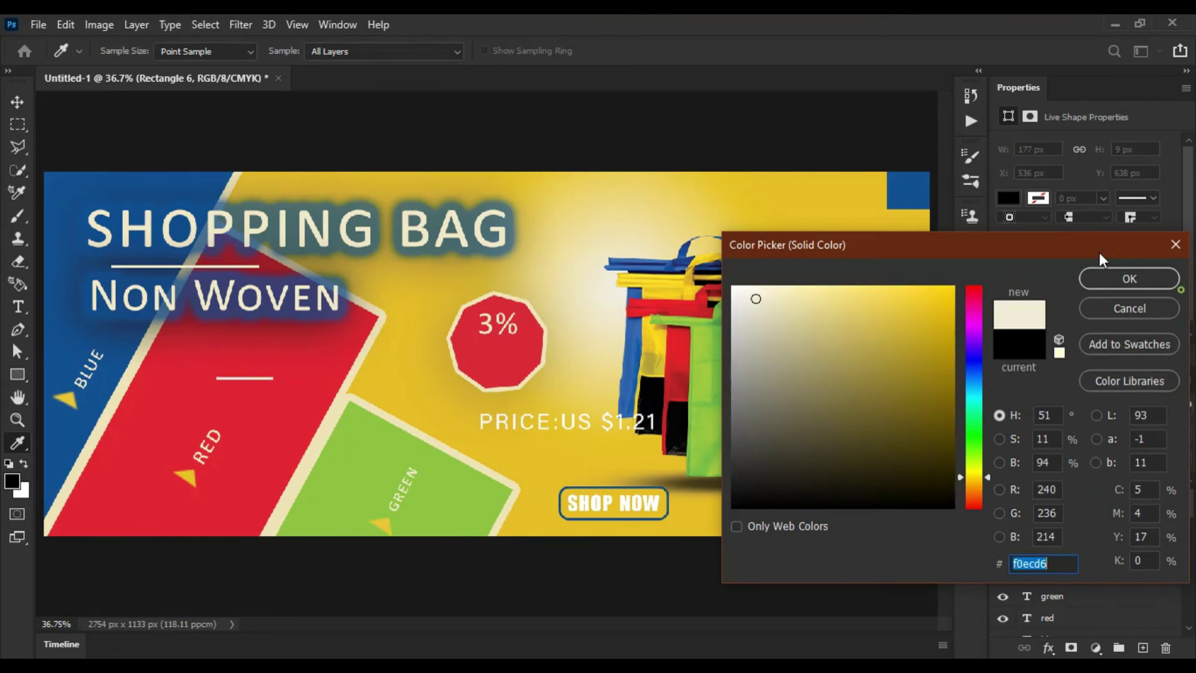
click(1129, 278)
Move the cream line under 3% and rotate it about -18° into a slash
click(17, 102)
drag(238, 378, 502, 347)
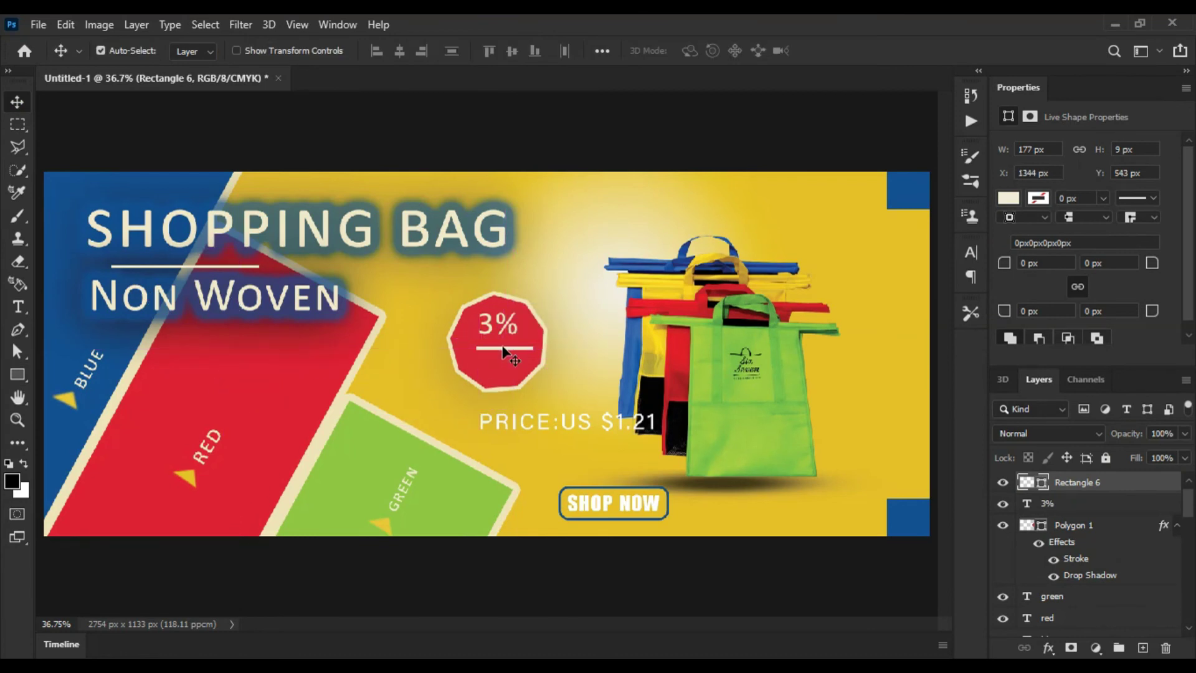
key(ctrl+t)
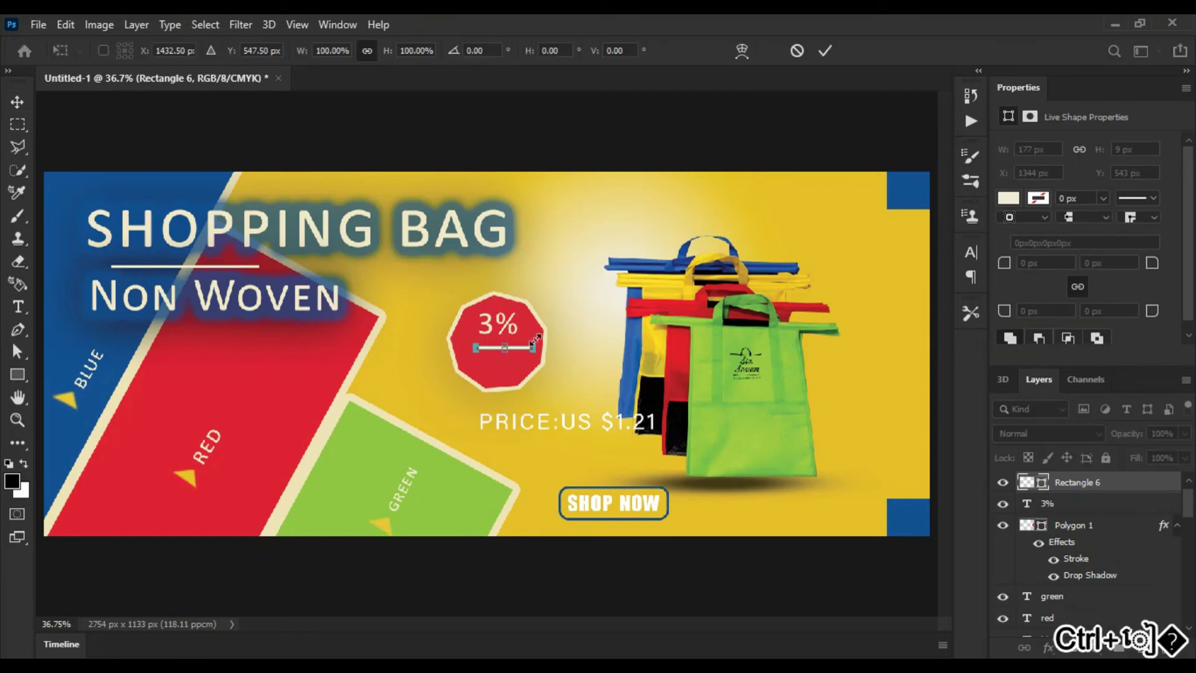
drag(544, 337, 540, 323)
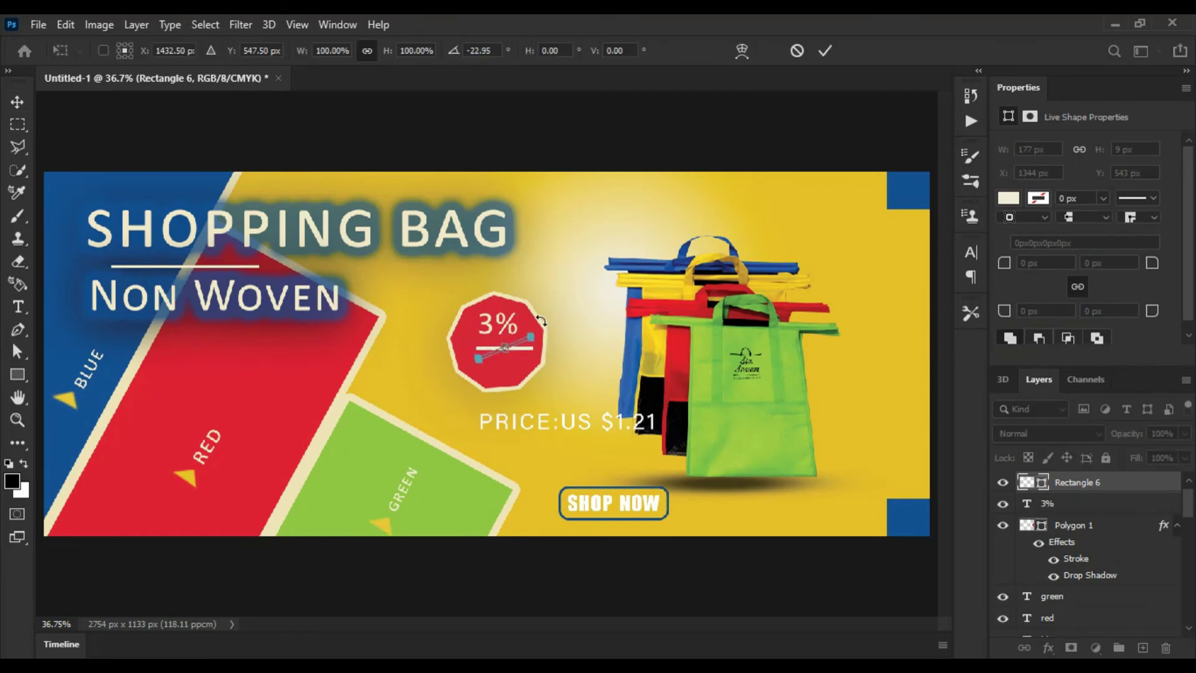
drag(492, 351, 540, 326)
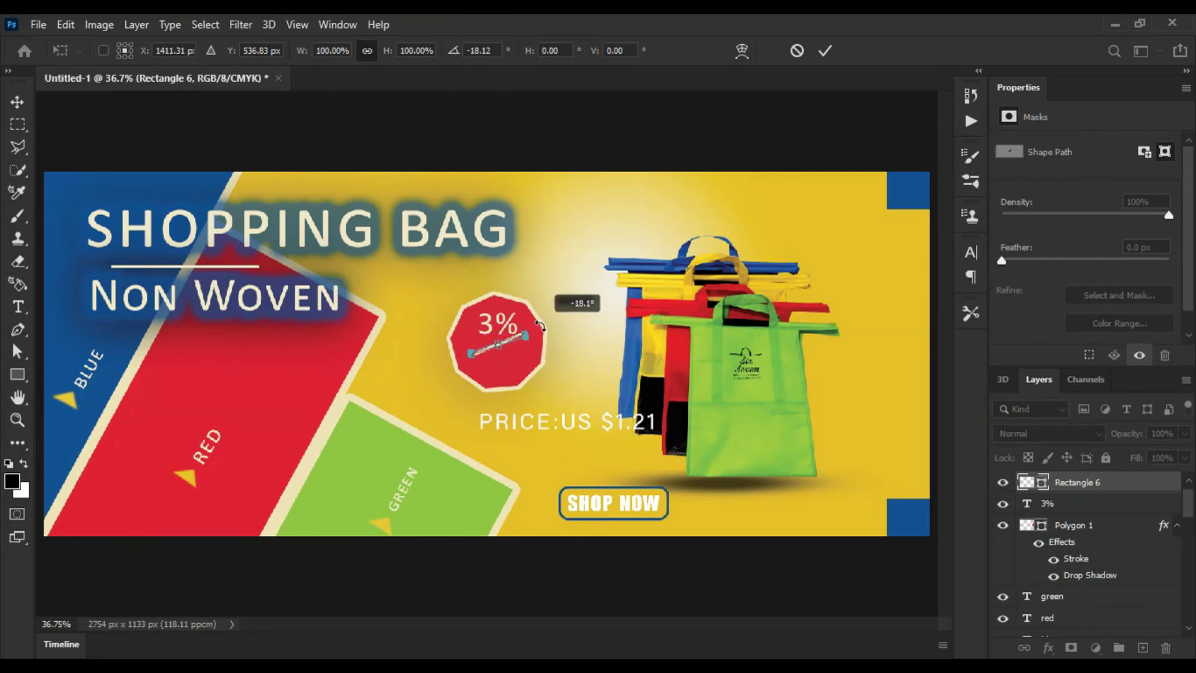
click(824, 51)
click(545, 271)
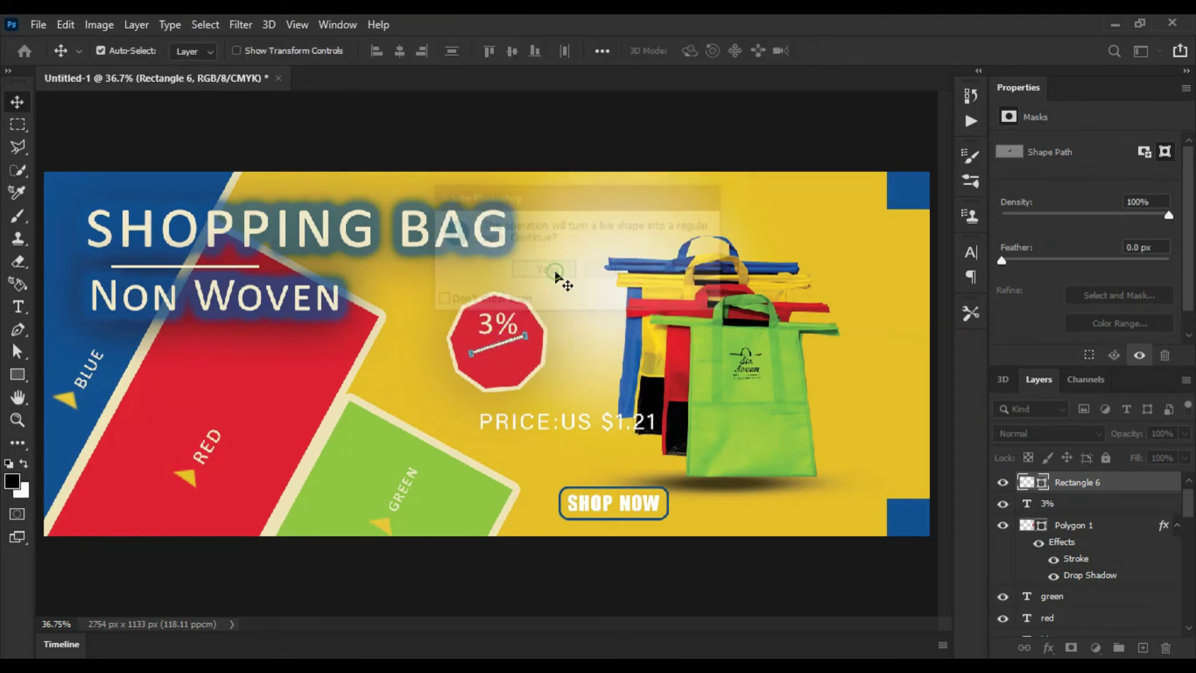
Select the yellow background layer and start a text box beside NON WOVEN
click(352, 349)
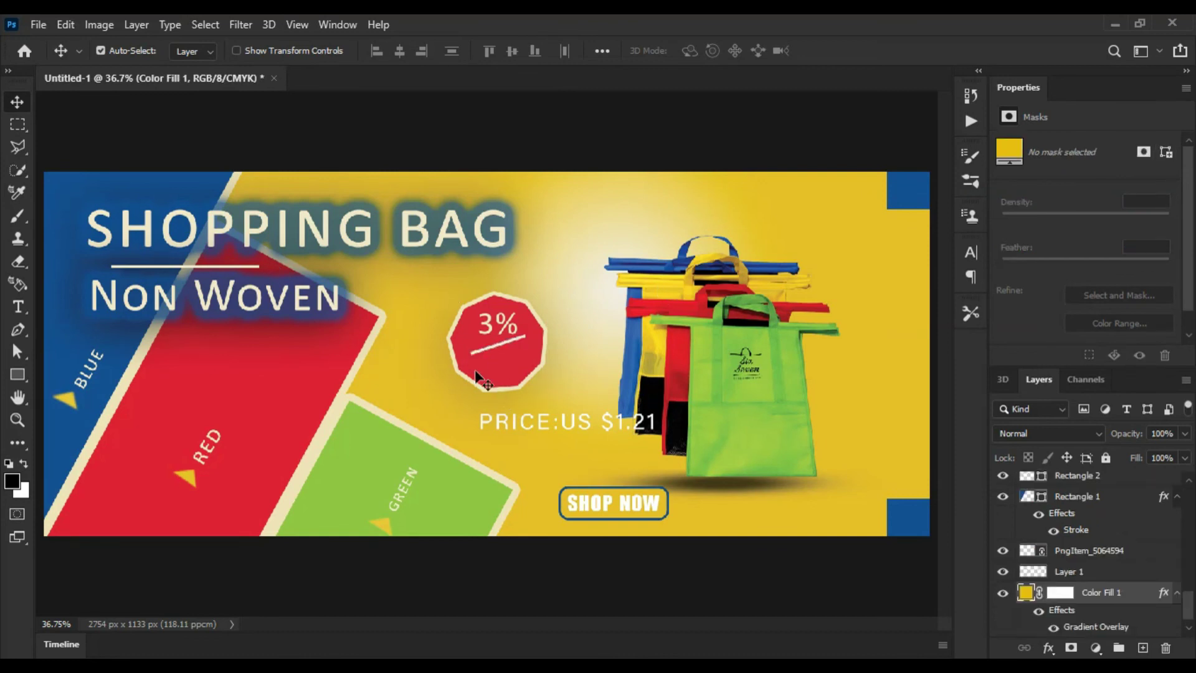
click(94, 304)
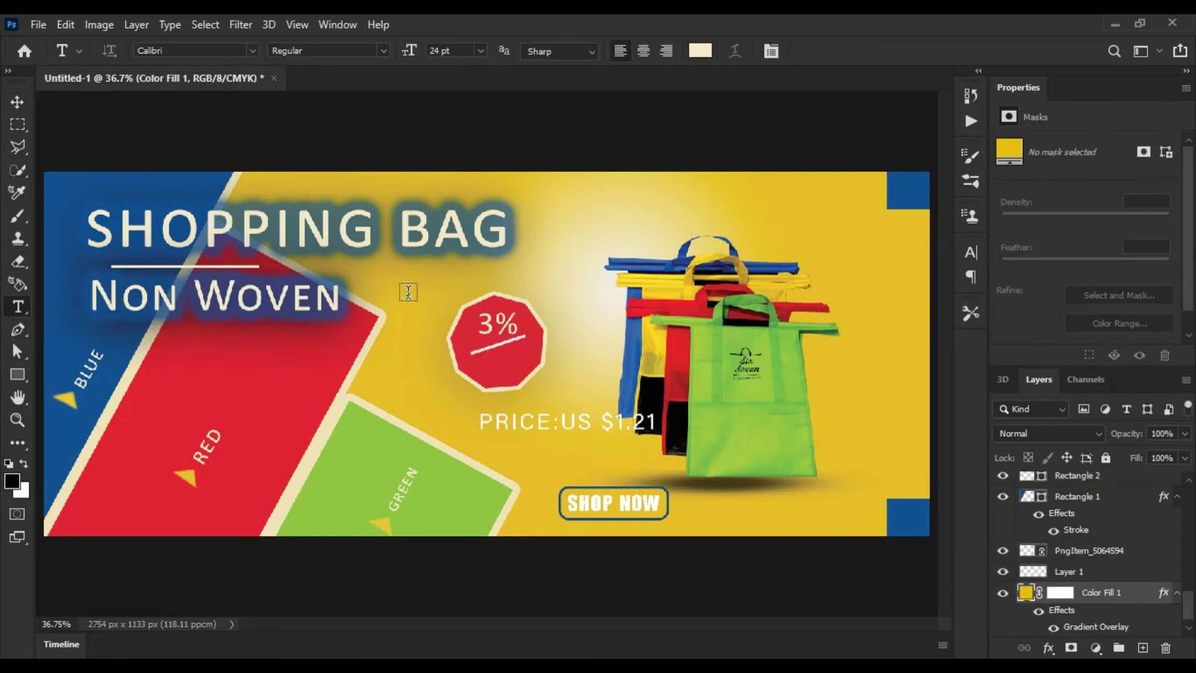
click(408, 291)
Type OFF, scale it to about 79% under the slash, and stack it above the badge shapes
text(OF)
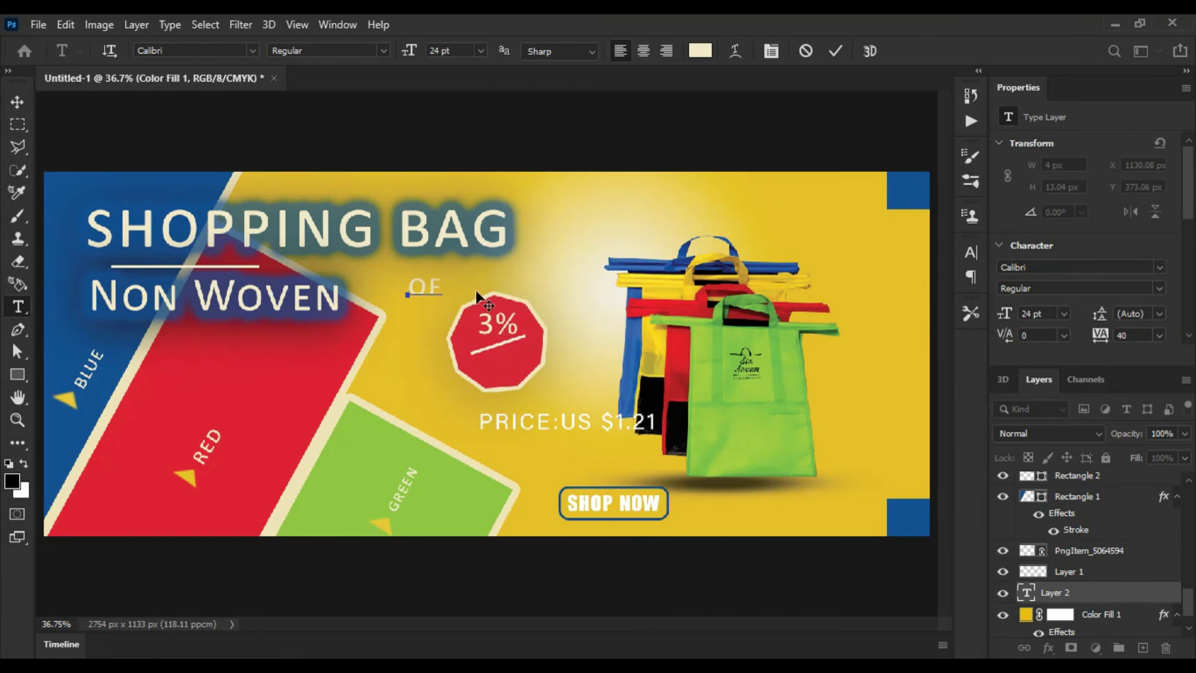
text(f)
click(835, 51)
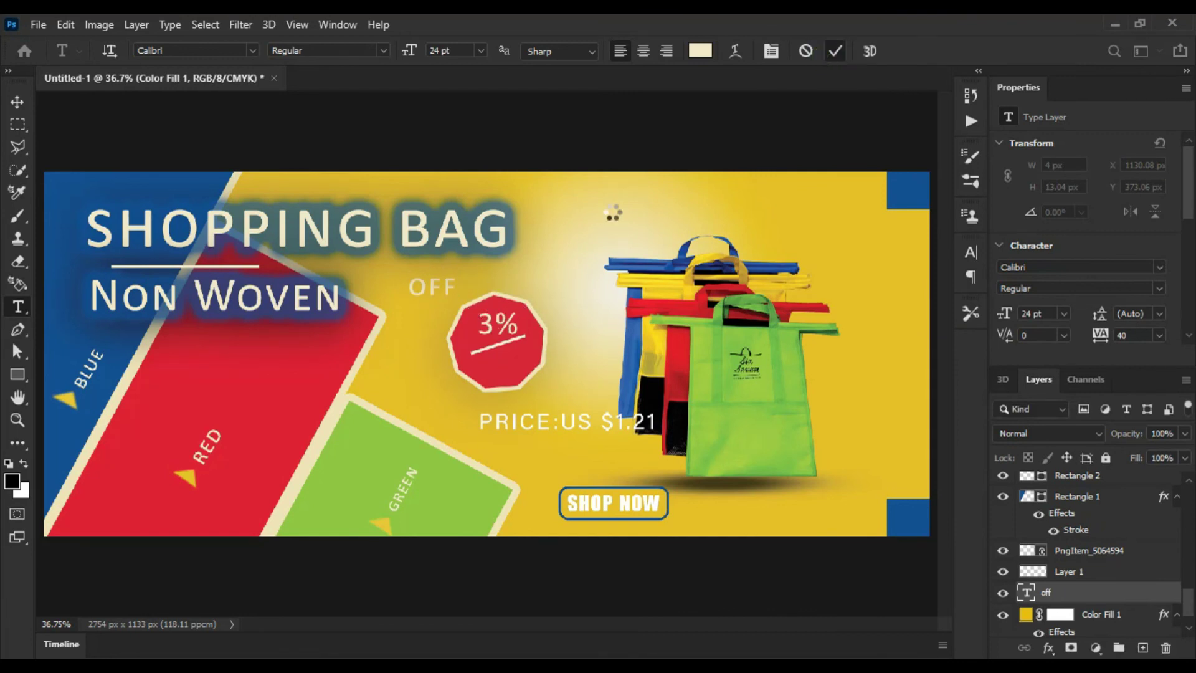
key(ctrl+t)
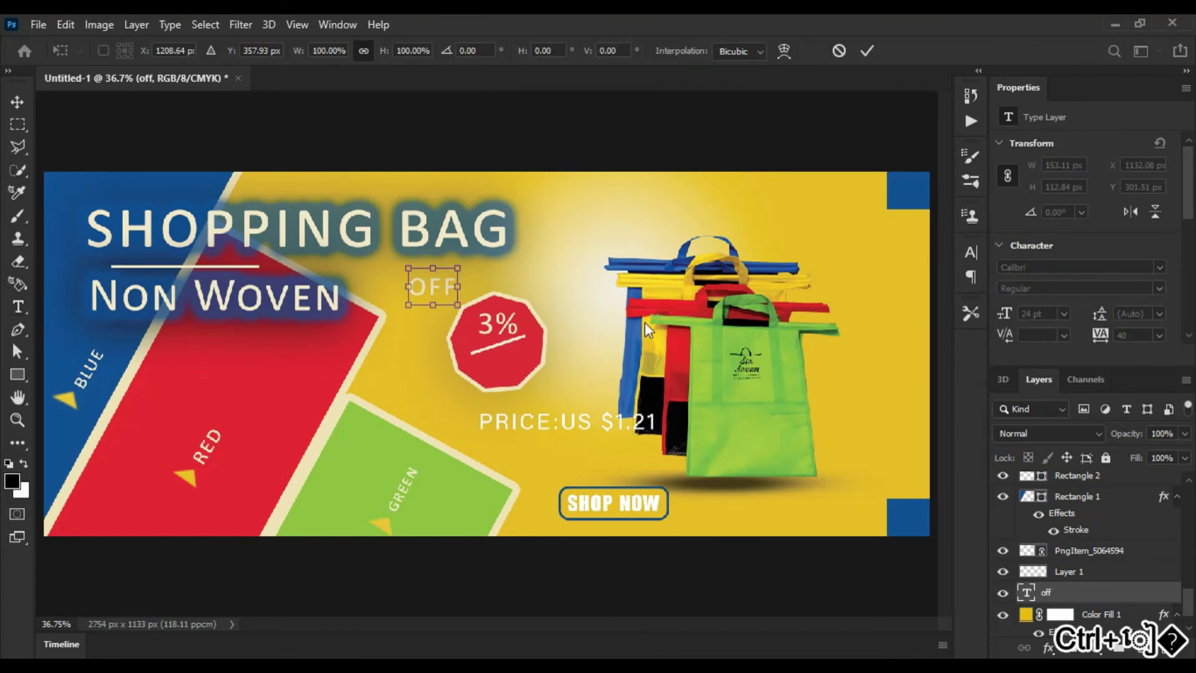
mouse_move(456, 269)
mouse_down()
mouse_move(447, 275)
mouse_move(502, 360)
mouse_up()
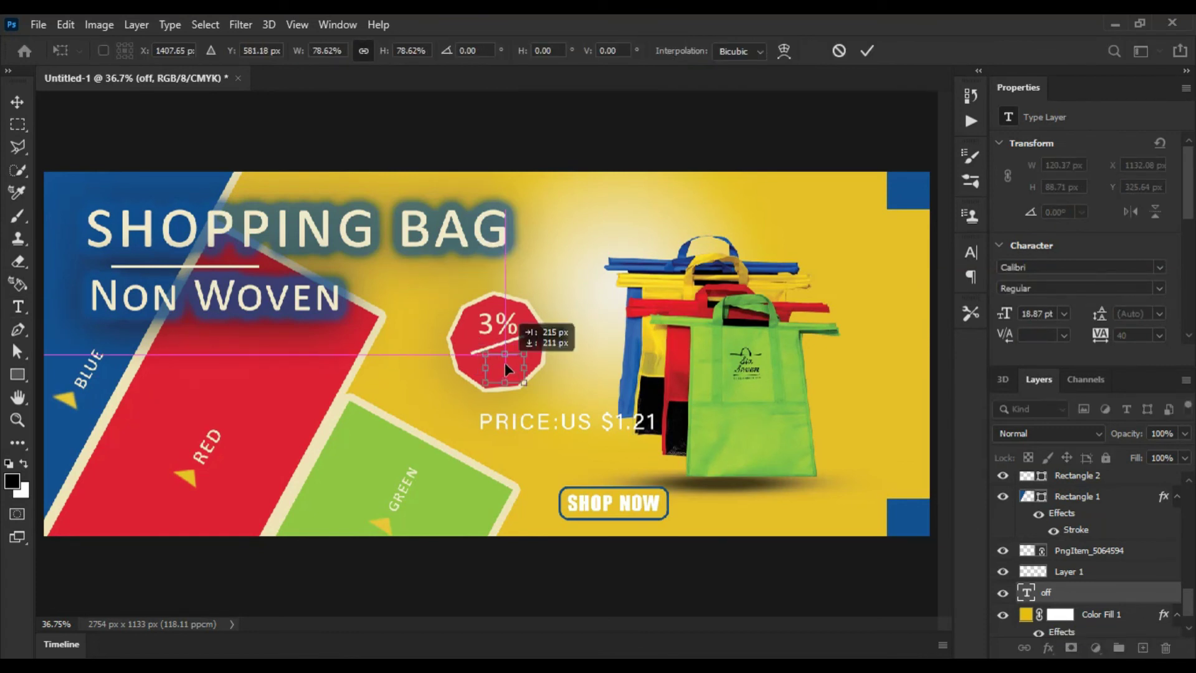
click(867, 51)
mouse_move(1143, 593)
mouse_down()
mouse_move(1153, 507)
mouse_move(1168, 572)
mouse_up()
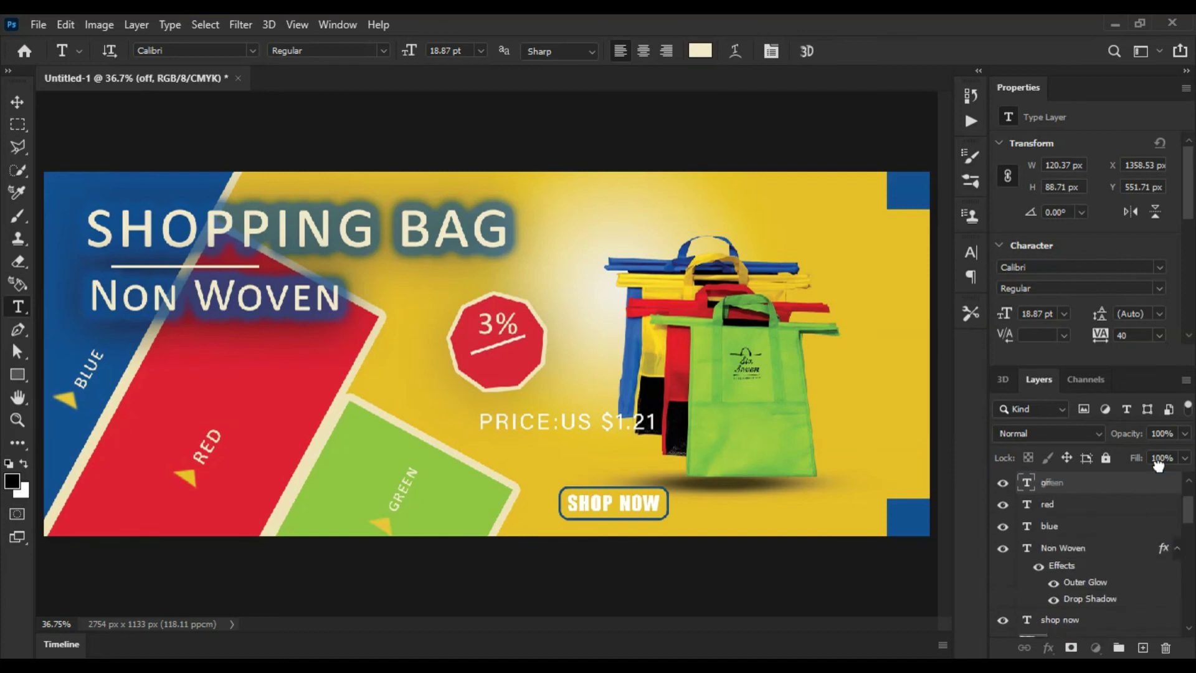
mouse_move(1168, 571)
mouse_down()
mouse_move(1171, 506)
mouse_move(1157, 492)
mouse_up()
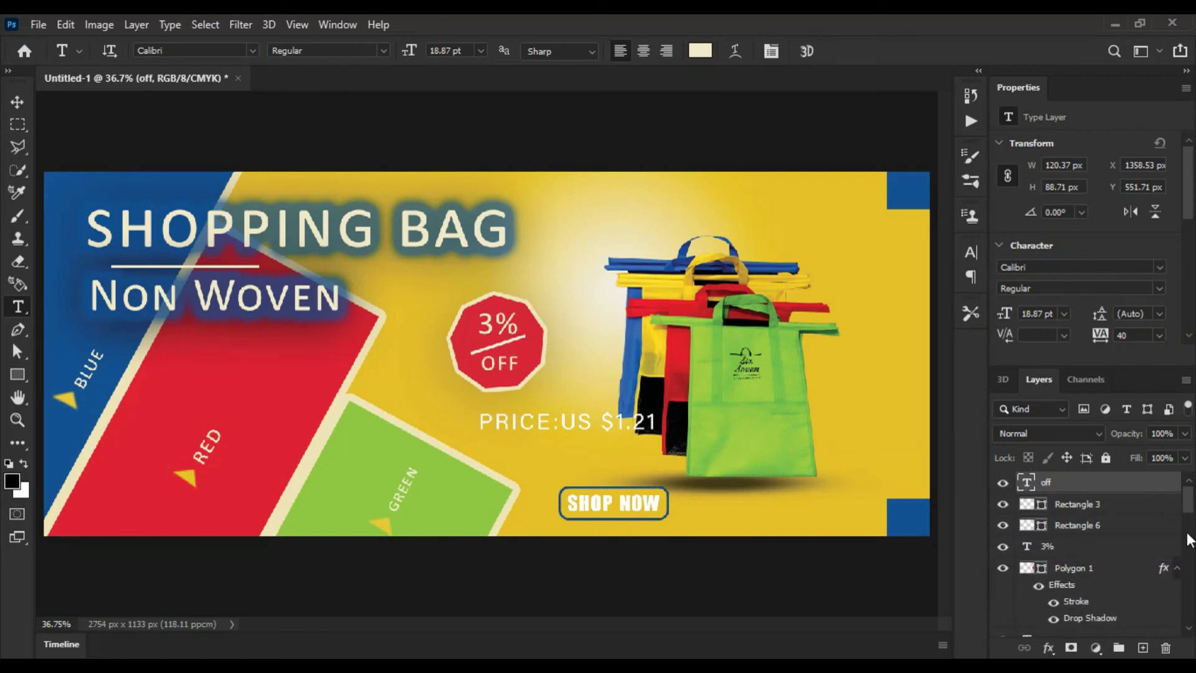
Set the OFF label's font family to Cambria Math, then select the Polygon 1 badge
click(969, 253)
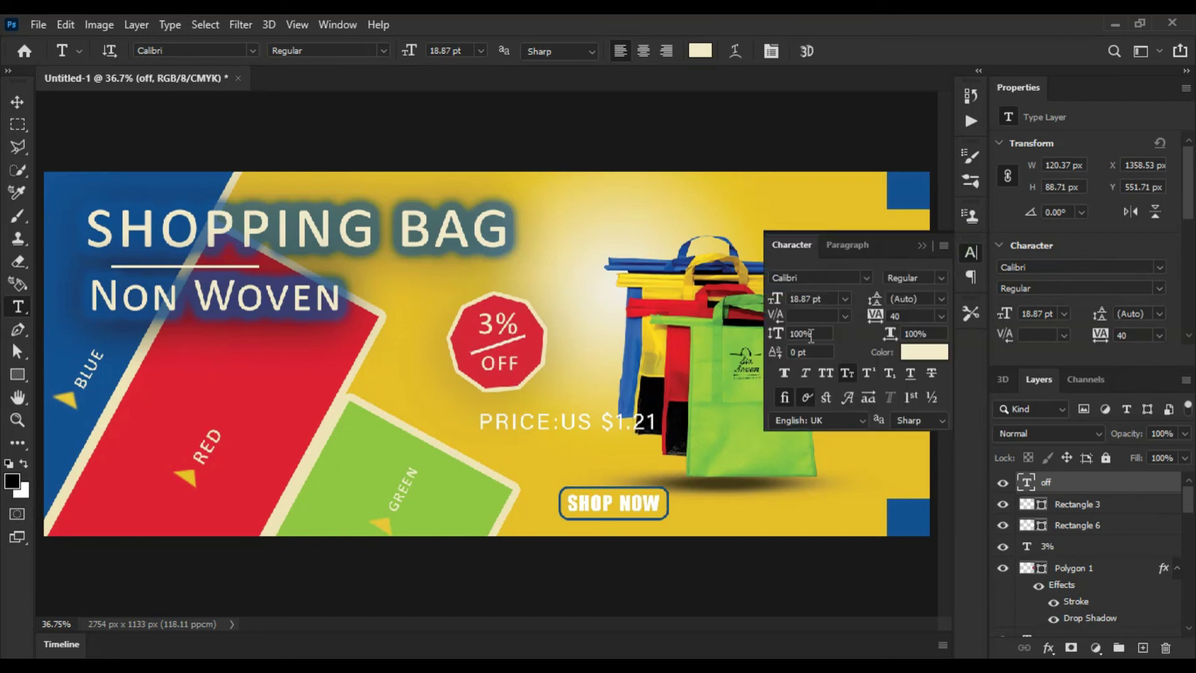
click(865, 277)
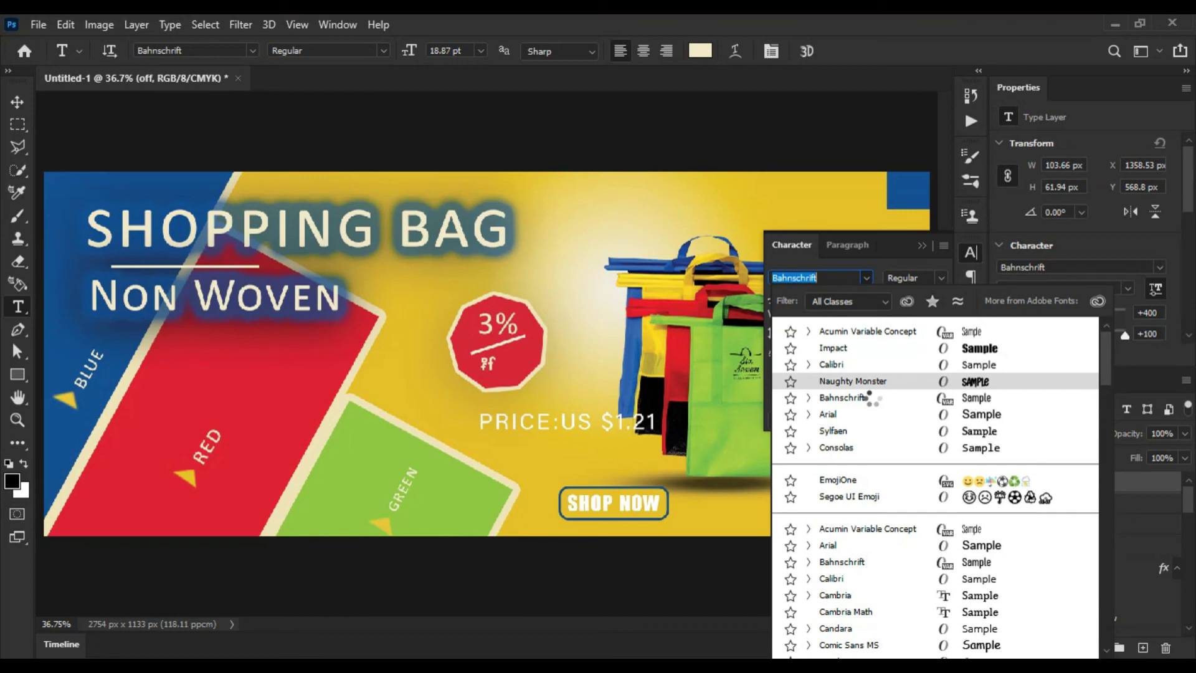
key(Down)
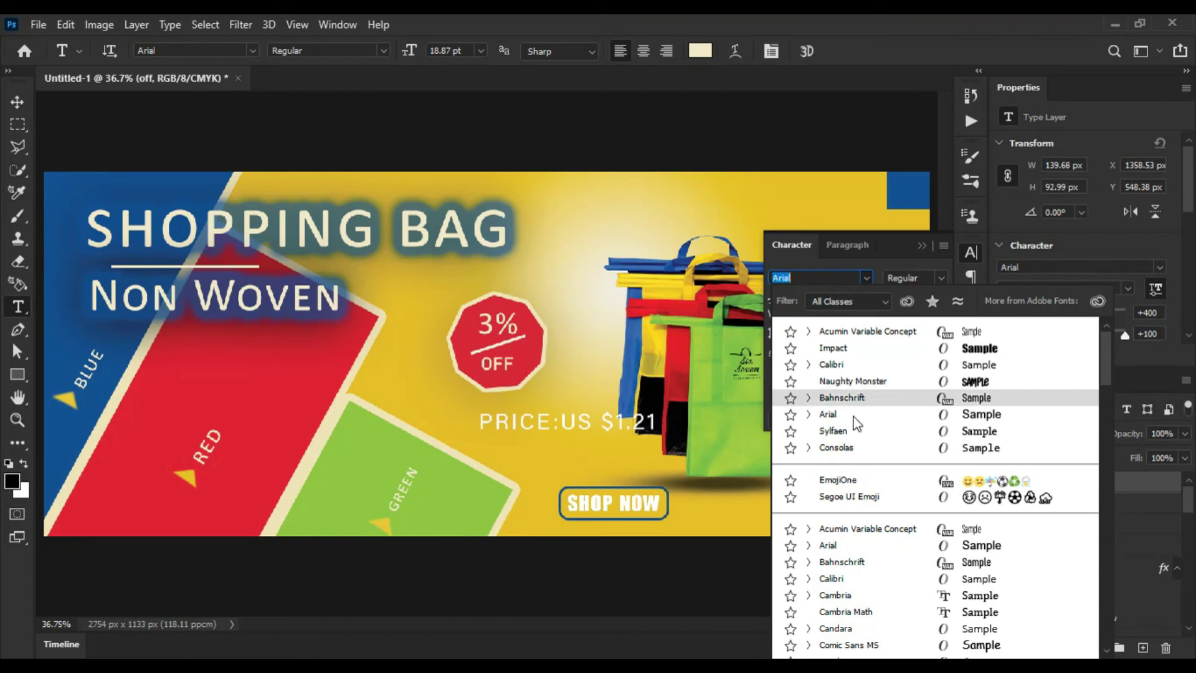
key(Down)
key(Down)
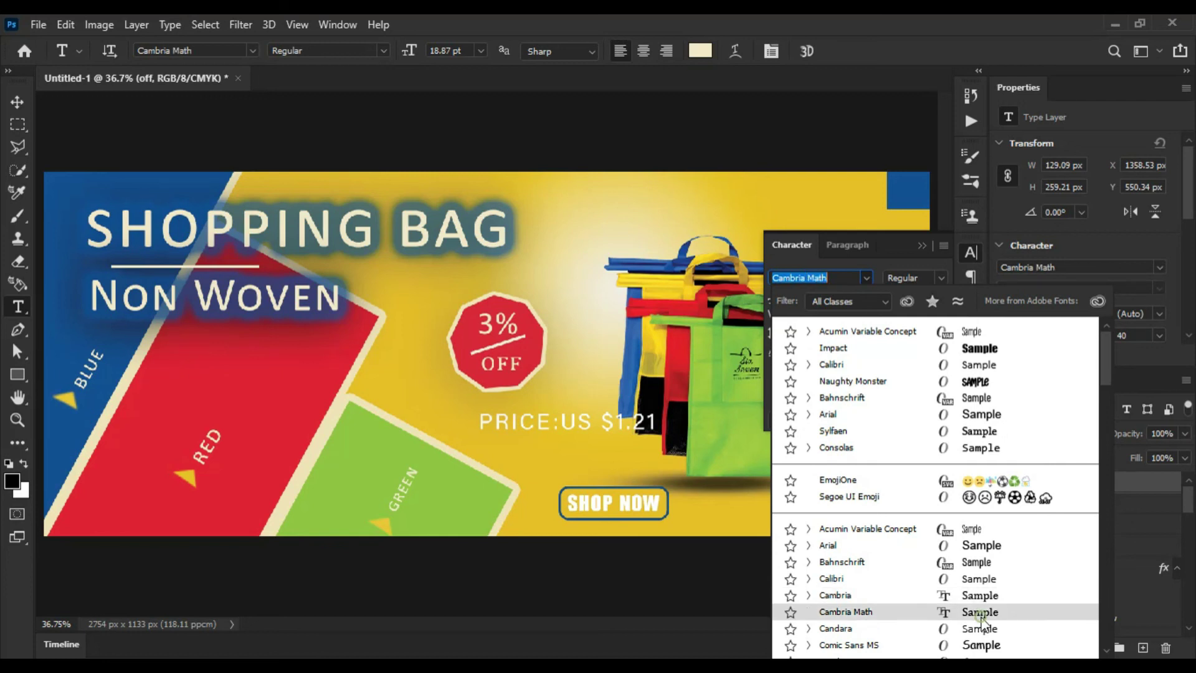
click(981, 613)
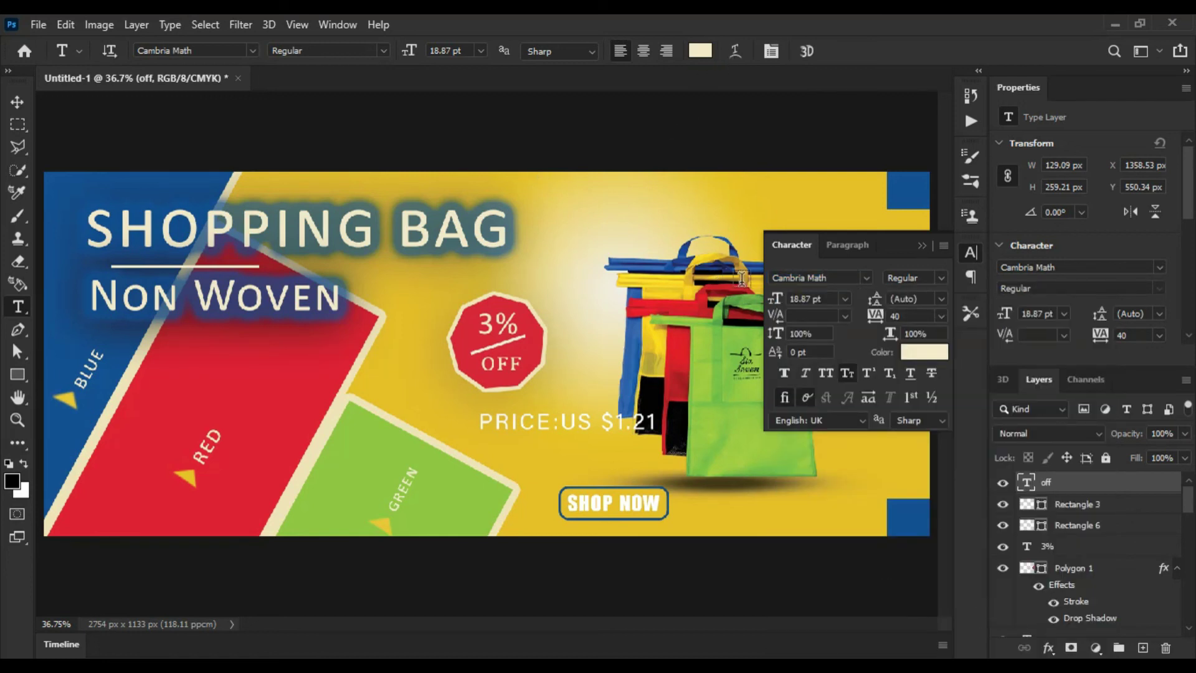
click(922, 246)
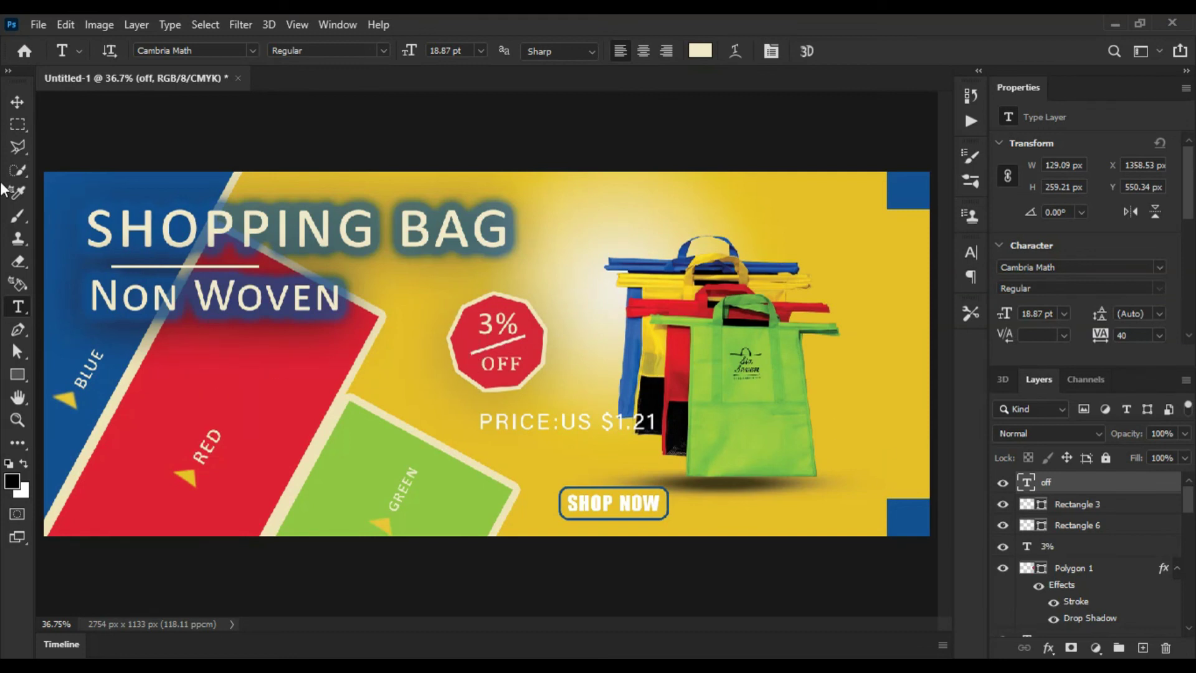
click(17, 103)
click(489, 333)
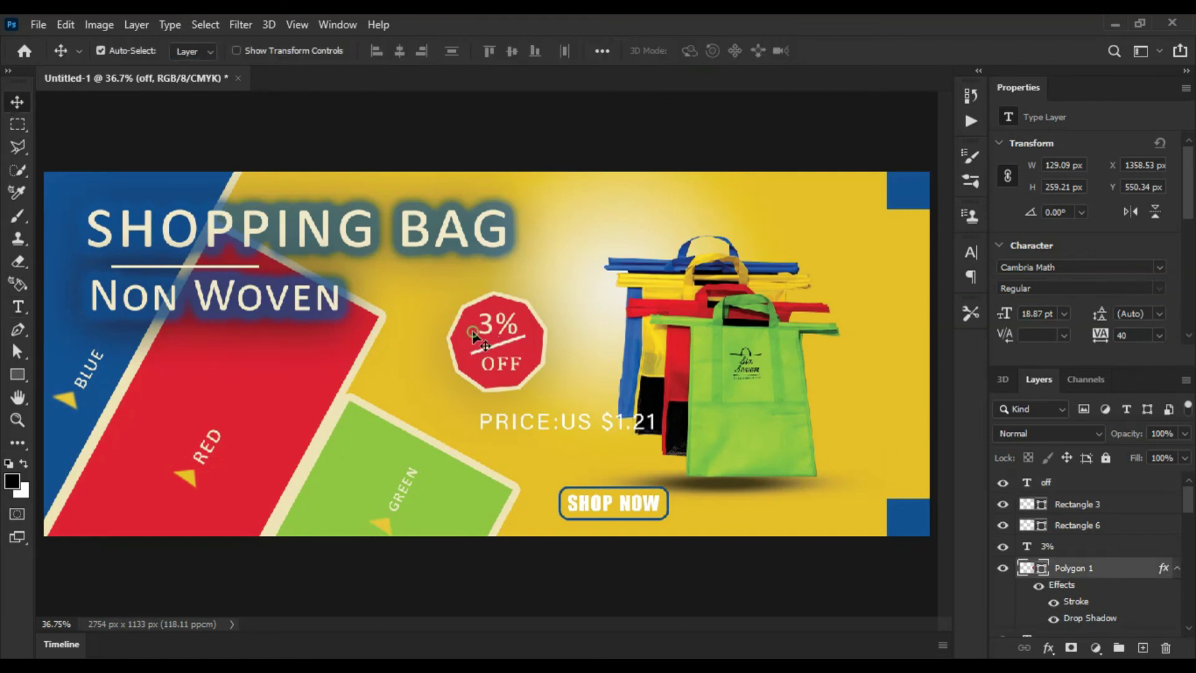
Change the Polygon 1 fill colour from red to blue 275cd6
double_click(1026, 568)
drag(895, 246, 928, 250)
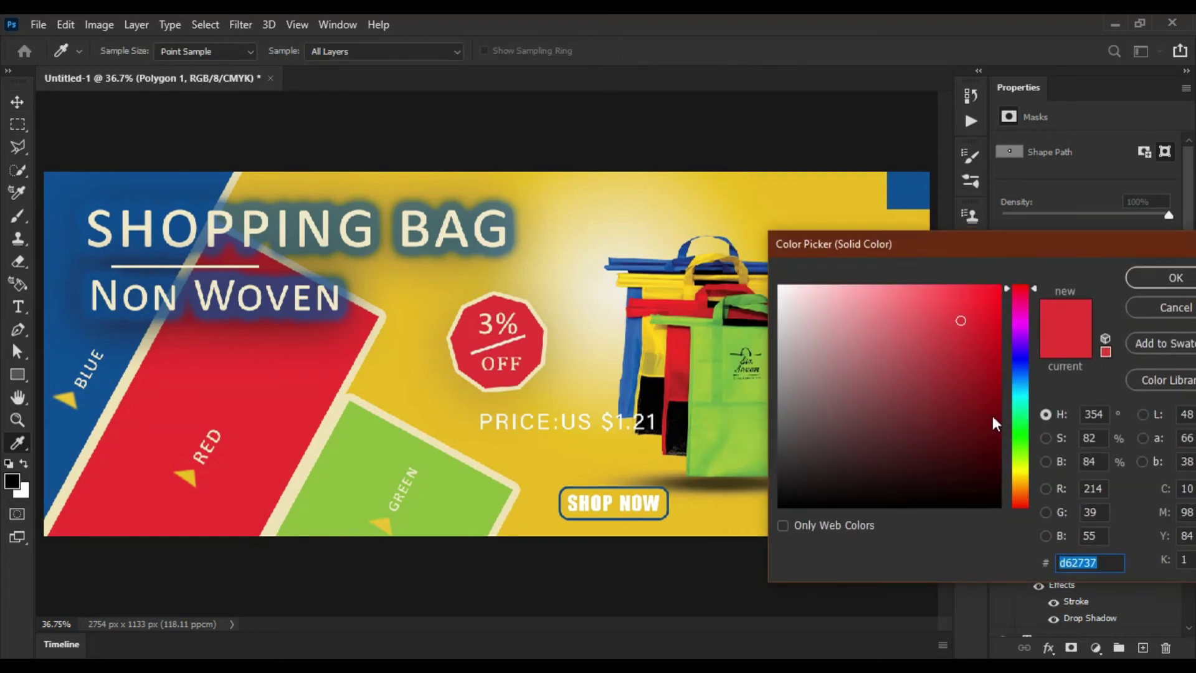
drag(1009, 295, 1010, 370)
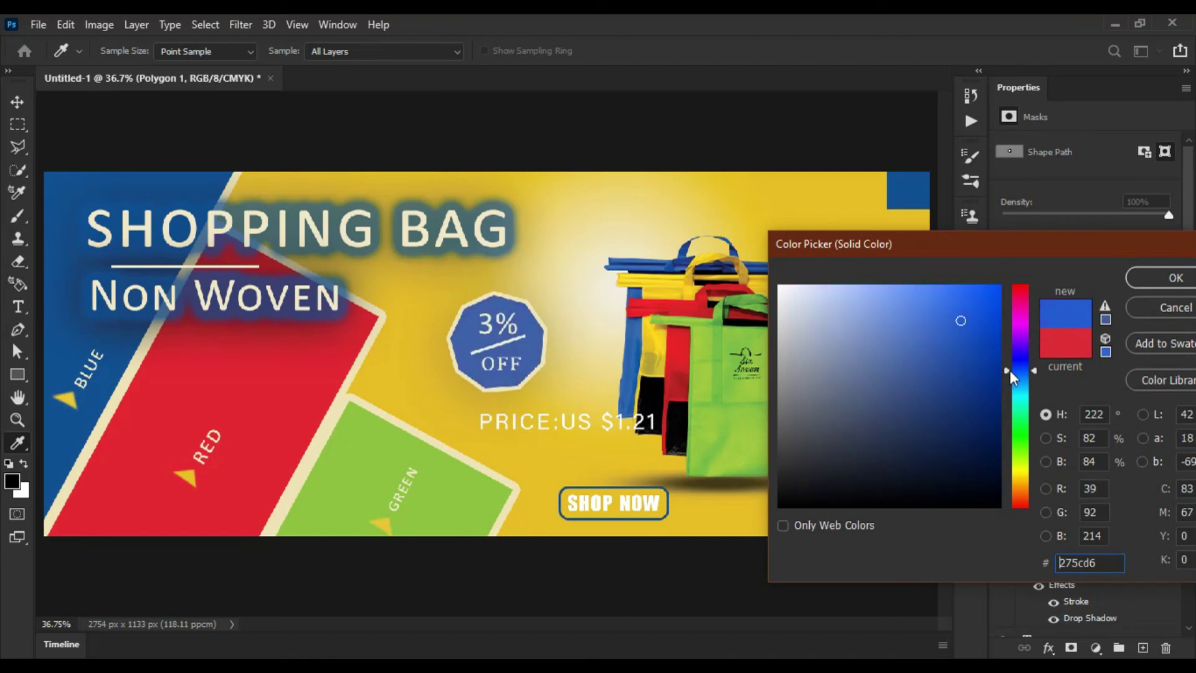
click(1174, 278)
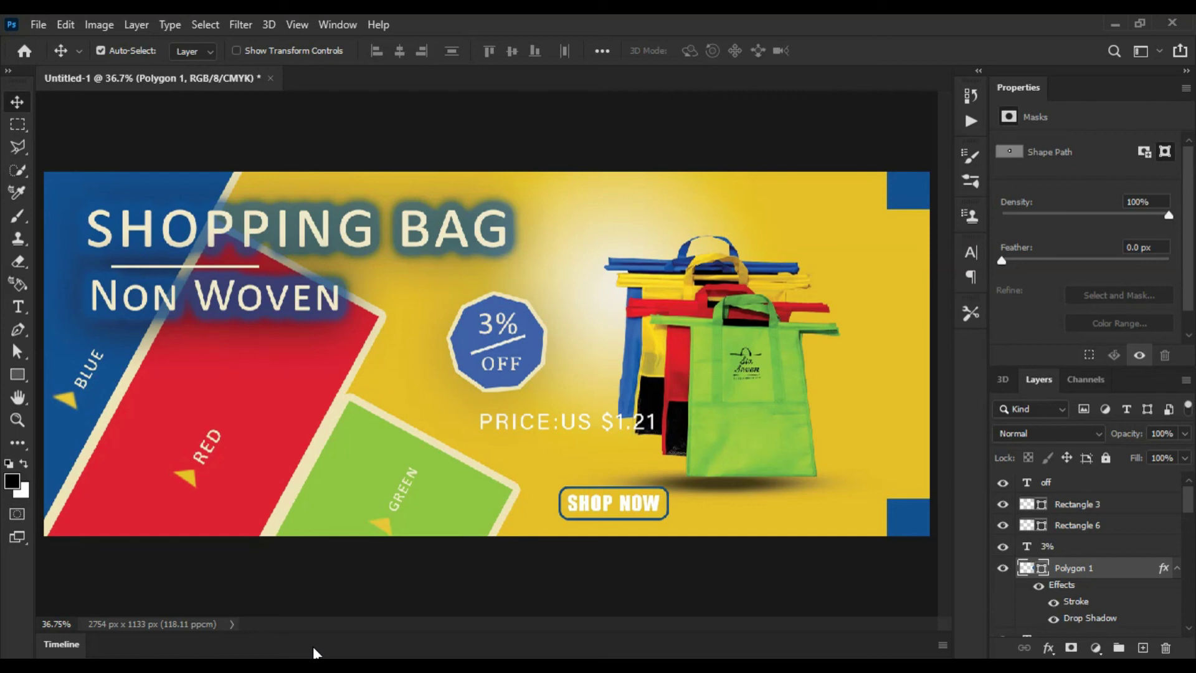
Add an ALL COLOURS text layer on the red panel
click(185, 266)
click(18, 306)
click(106, 301)
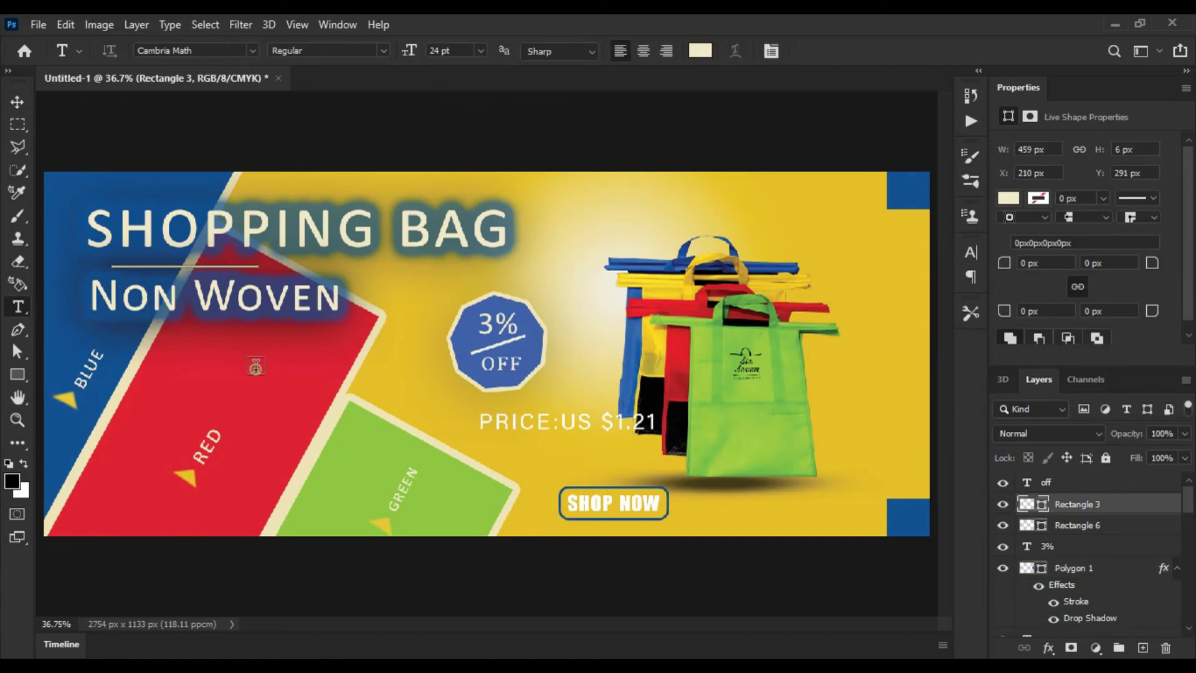
click(256, 366)
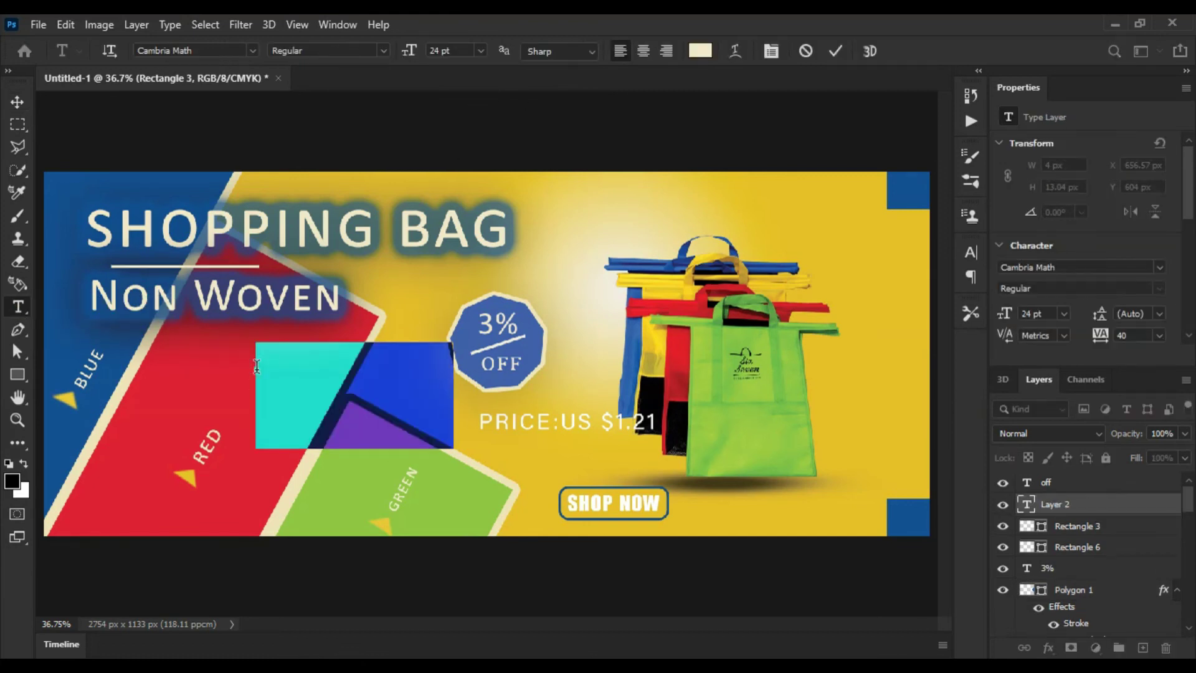
text(ALL CO)
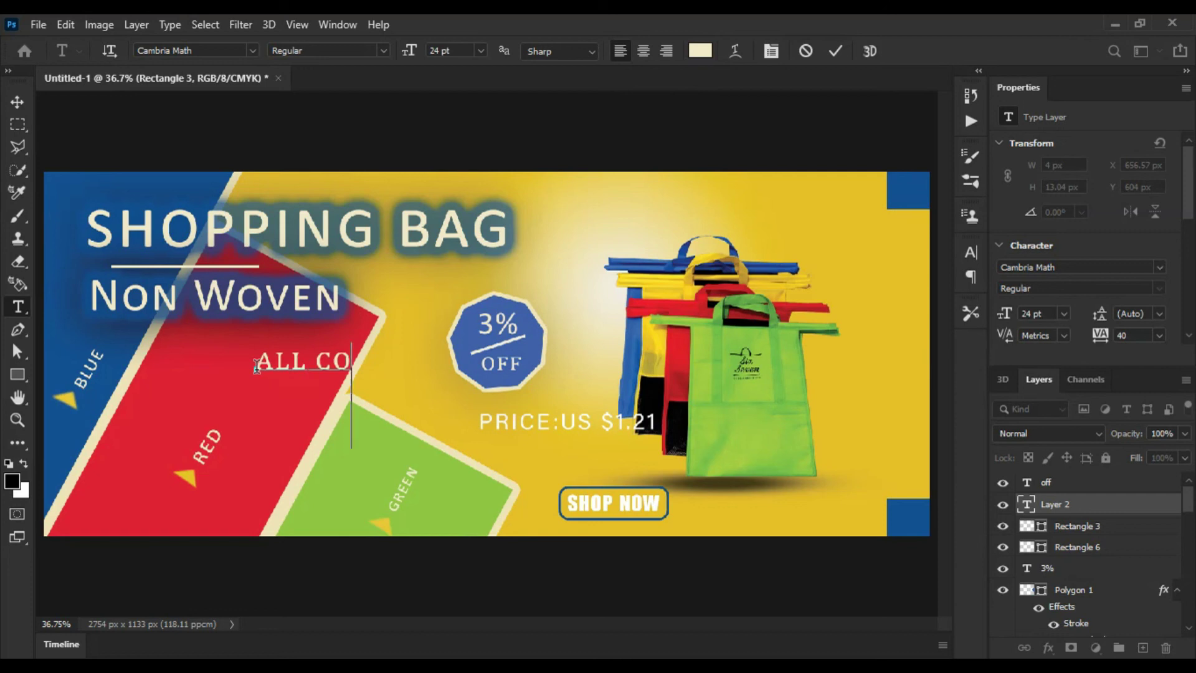
text(LOURS)
click(825, 48)
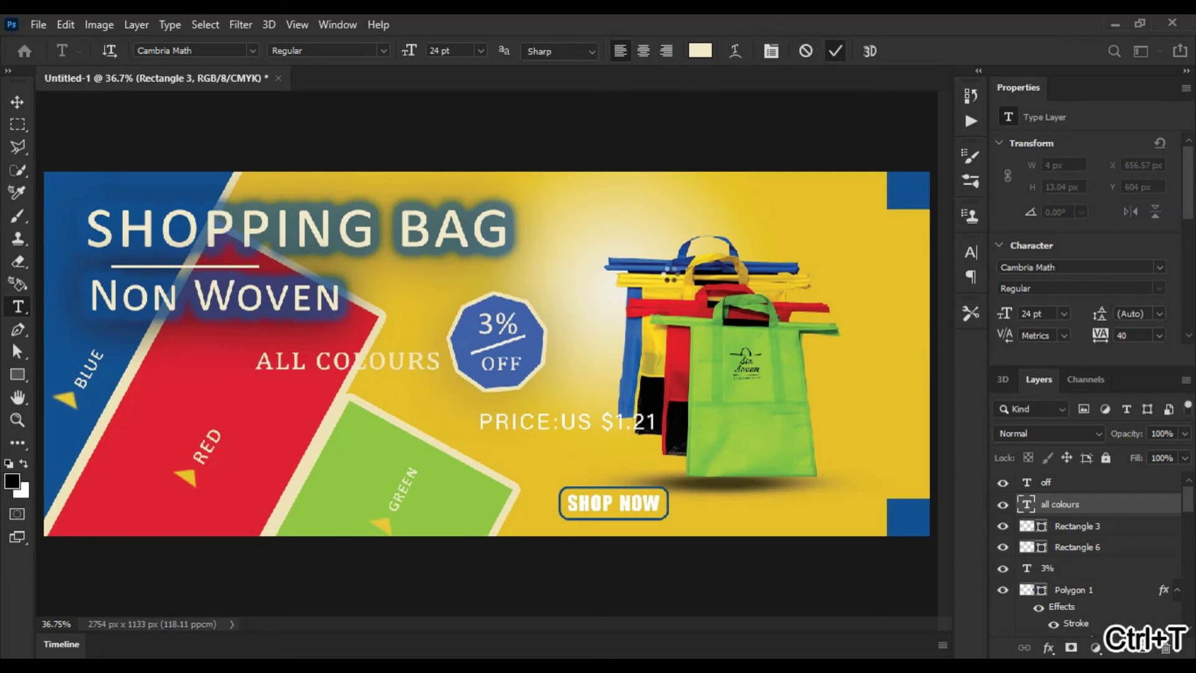
Scale ALL COLOURS to about 77%, tilt it on the red panel, and stamp visible layers
key(ctrl+t)
mouse_move(442, 342)
mouse_down()
mouse_move(376, 379)
mouse_move(417, 356)
mouse_up()
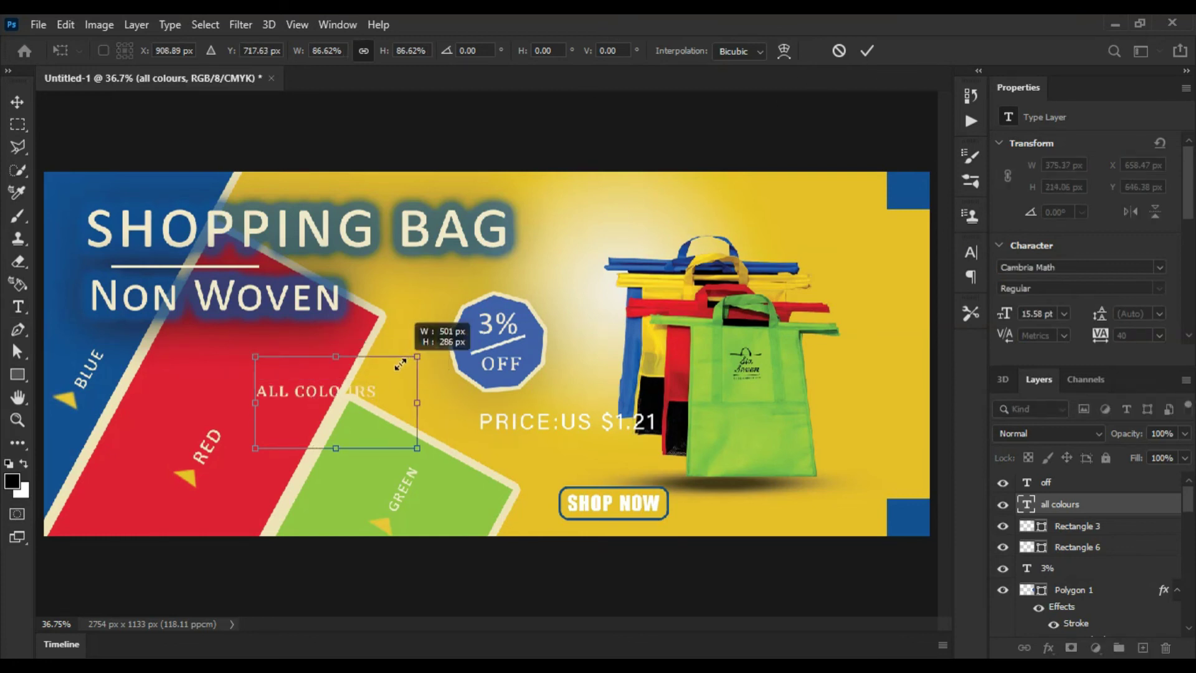
drag(323, 374, 339, 355)
drag(418, 330, 281, 367)
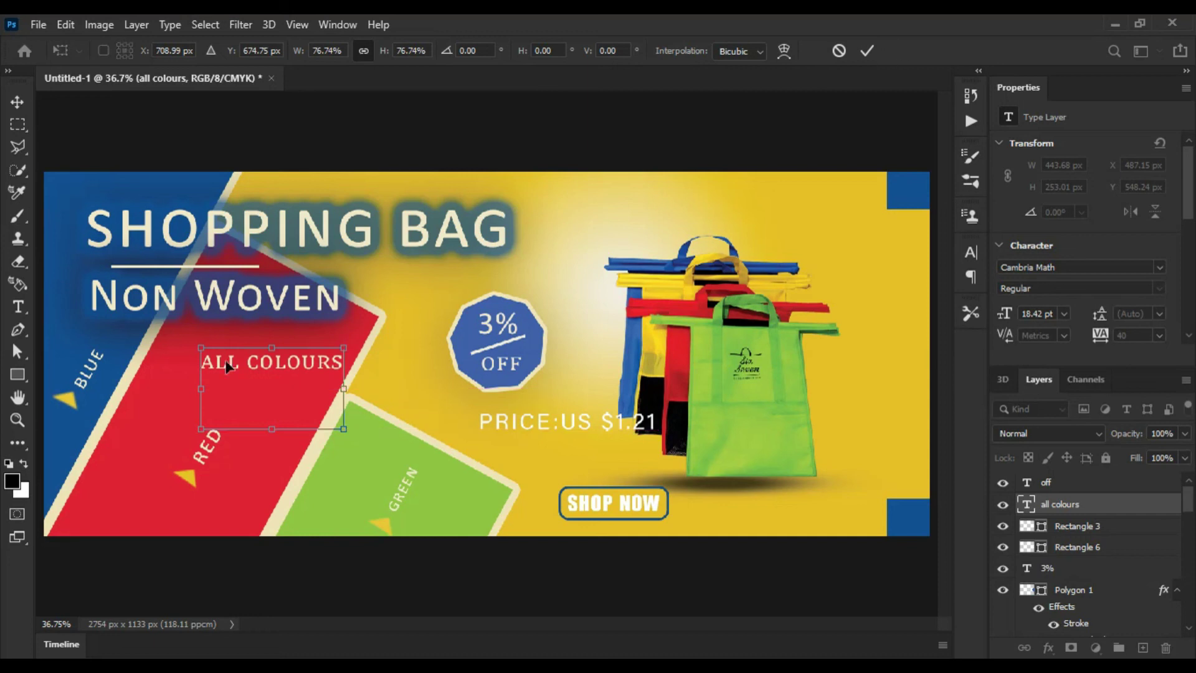
mouse_move(355, 340)
mouse_down()
mouse_move(358, 313)
mouse_move(367, 324)
mouse_up()
click(870, 51)
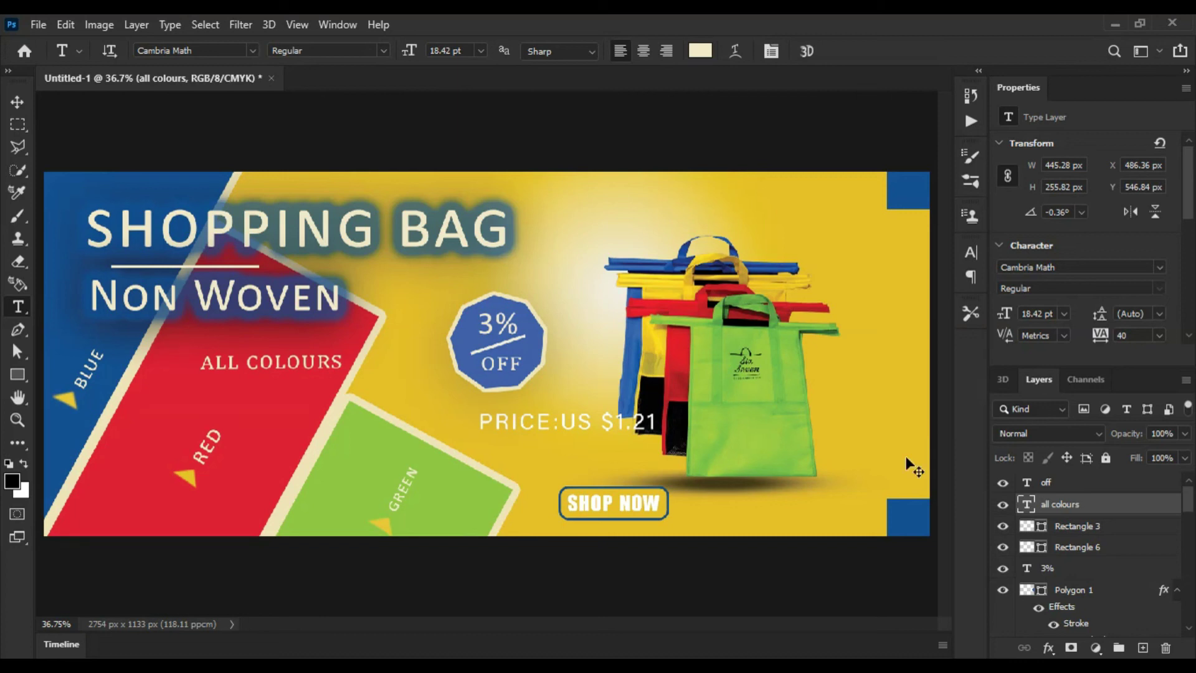
key(ctrl+alt+shift+e)
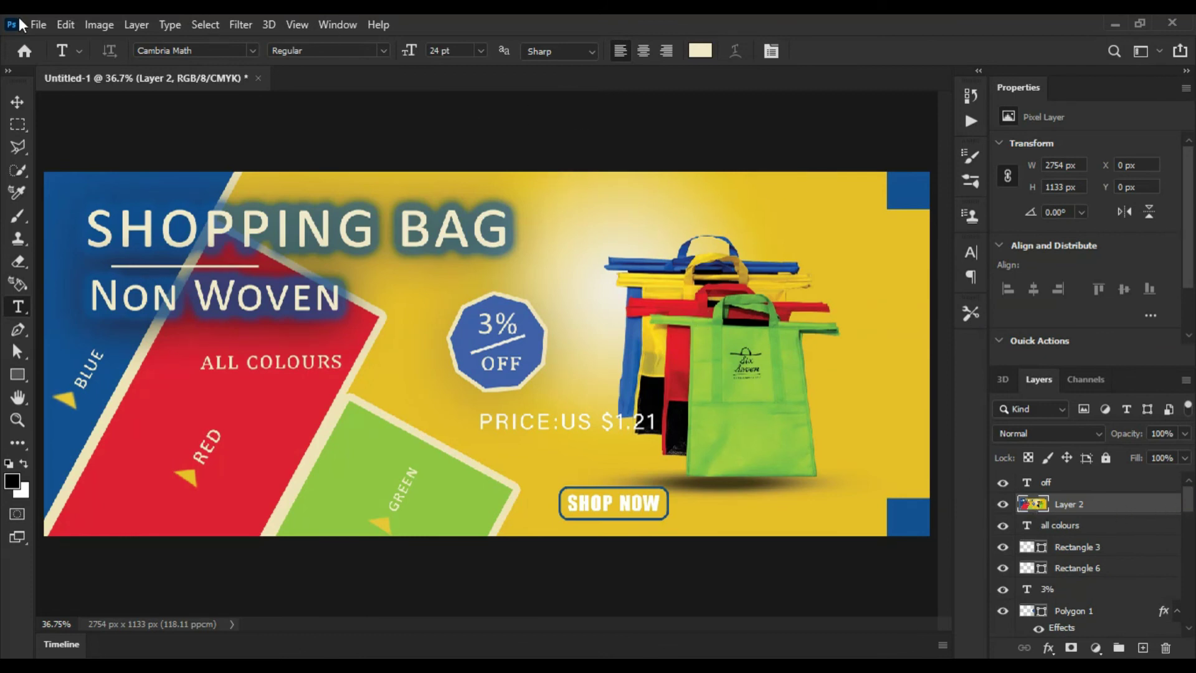
Apply Brightness/Contrast with brightness 9 and contrast 5 to merged Layer 2
click(98, 25)
mouse_move(126, 70)
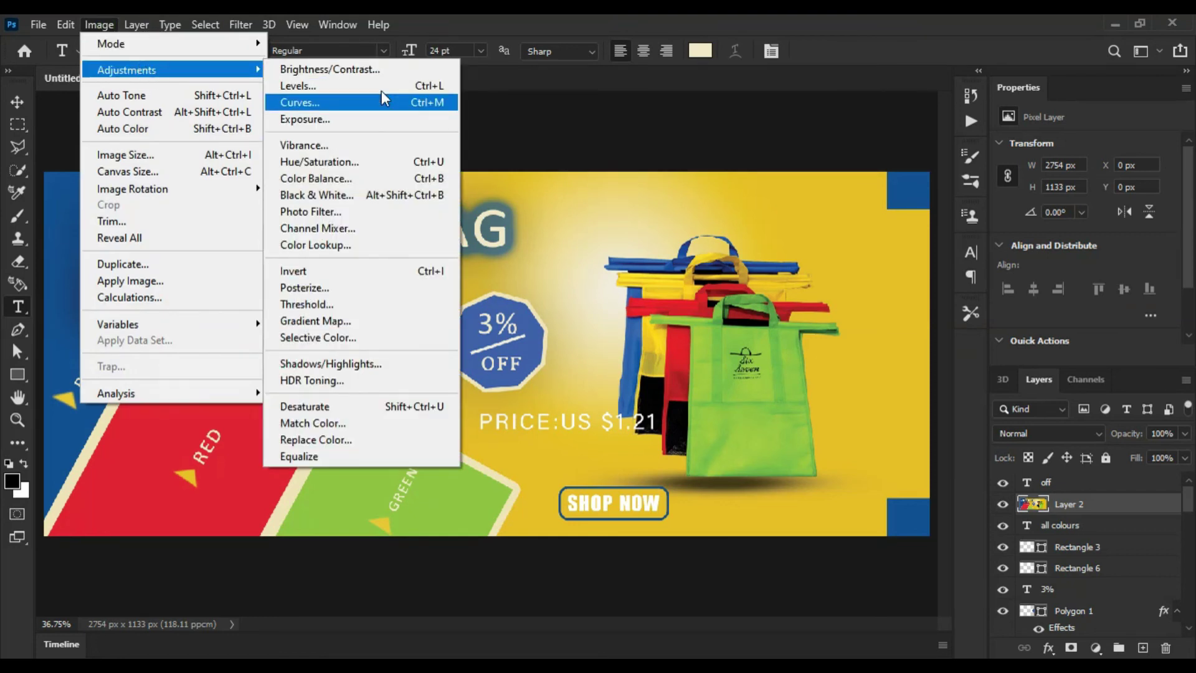
click(619, 191)
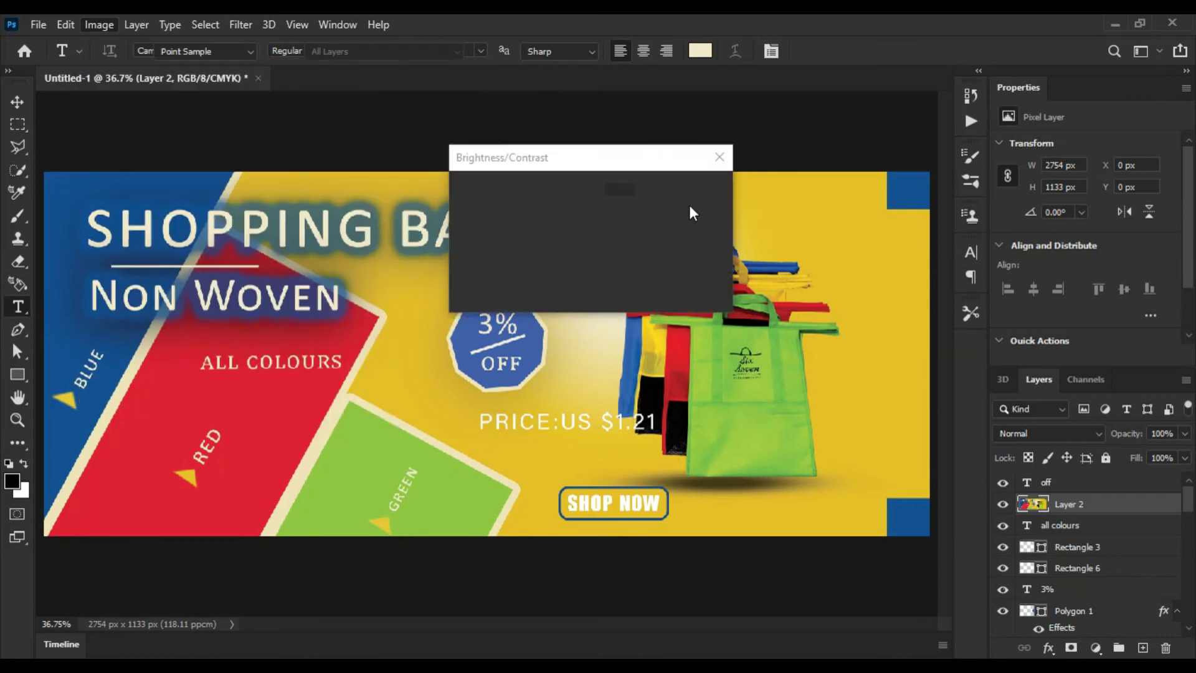
drag(555, 162, 563, 389)
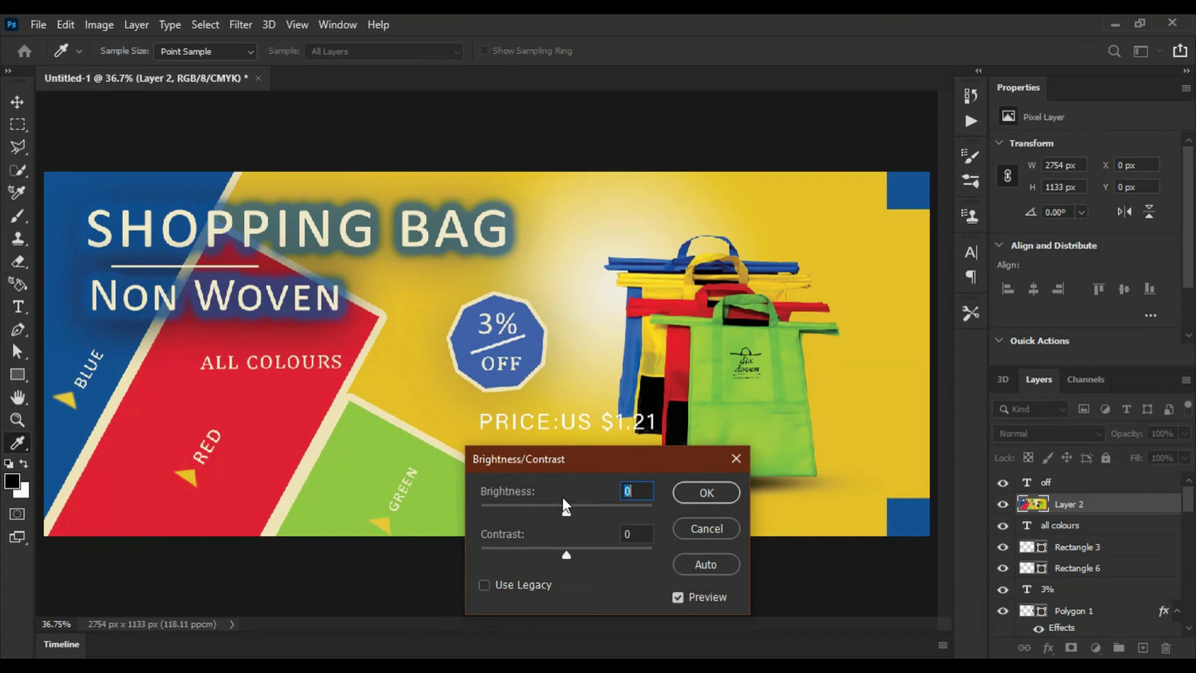
click(572, 508)
click(570, 550)
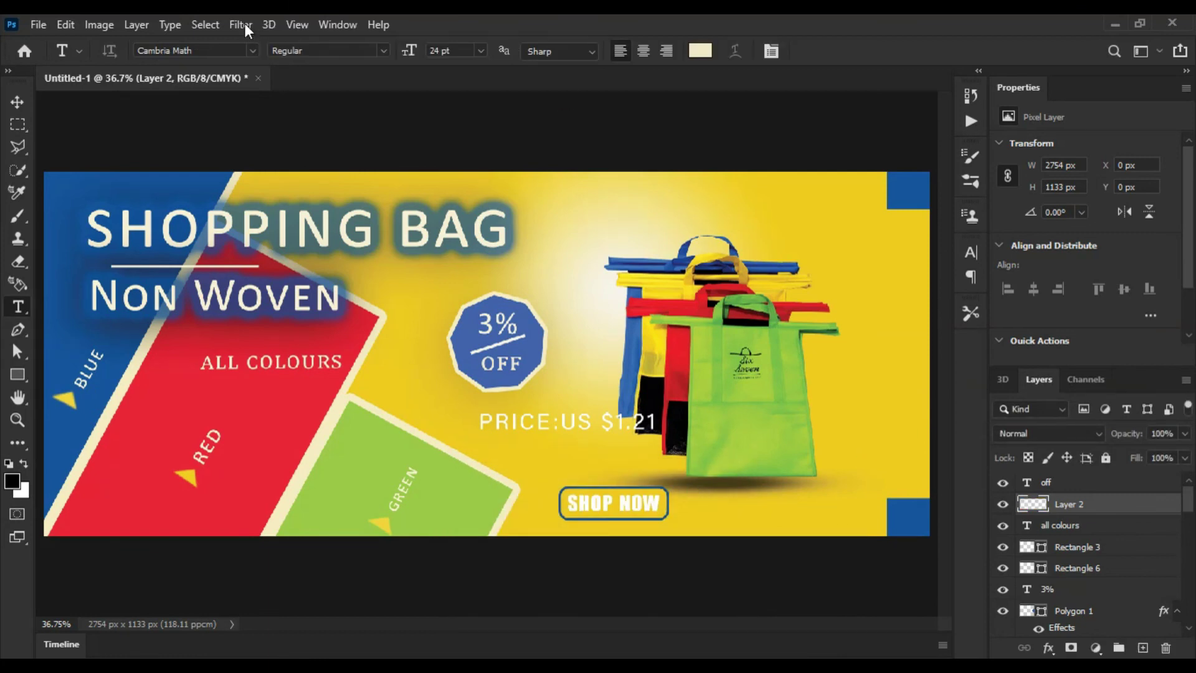
click(241, 24)
click(245, 25)
Launch the Camera Raw filter on the merged layer and expand the Color Mixer hue controls
click(300, 132)
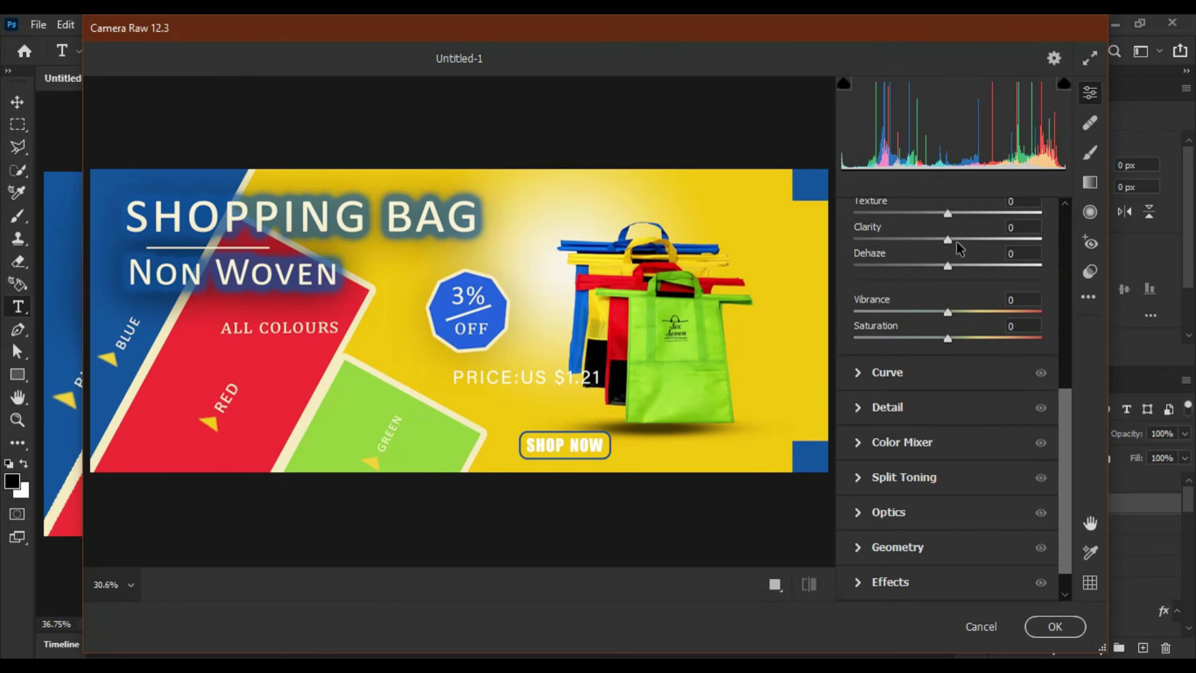
scroll(971, 274, up, 2)
scroll(991, 302, up, 1)
scroll(992, 303, up, 2)
scroll(992, 303, up, 2)
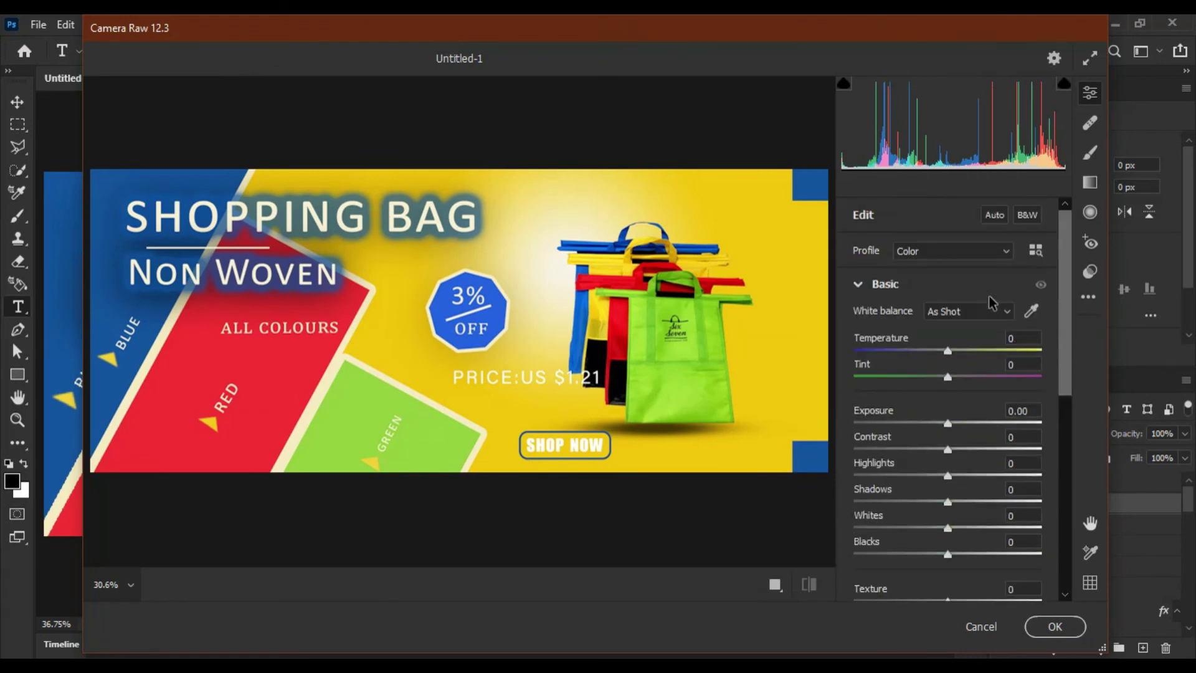
scroll(991, 302, down, 2)
scroll(991, 297, up, 2)
click(971, 252)
click(908, 292)
click(913, 392)
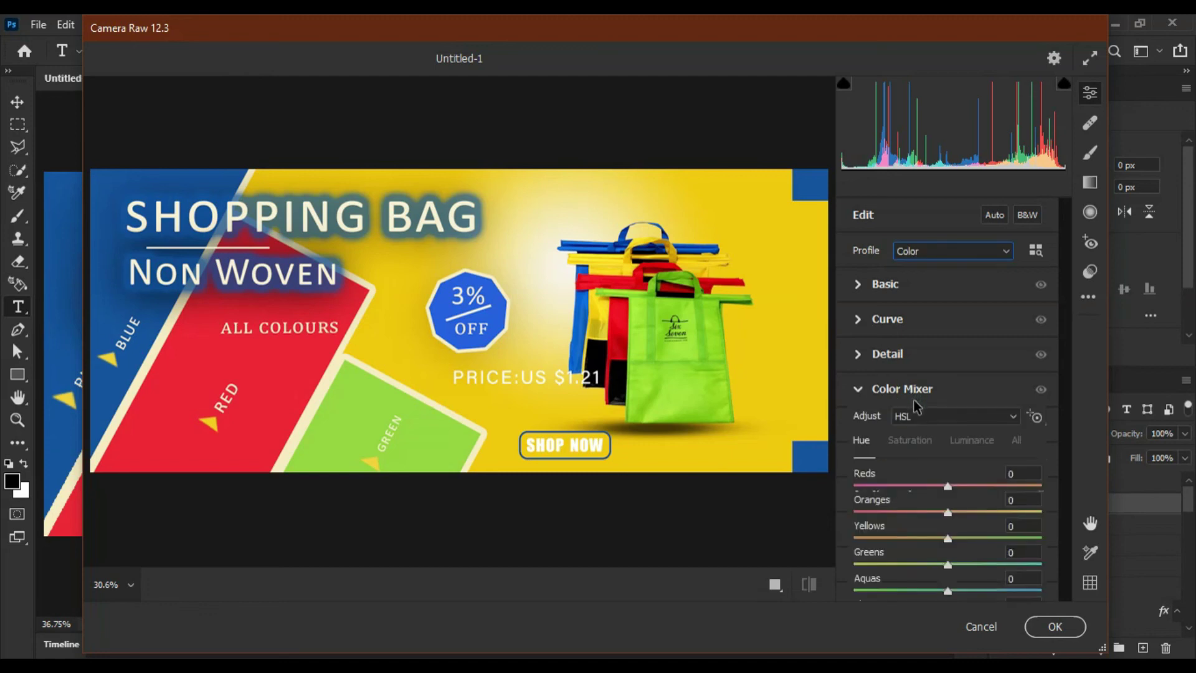
Shift HSL hues to Reds +3, Blues +3, Greens +7 and Yellows +5
scroll(972, 498, down, 4)
scroll(953, 476, up, 1)
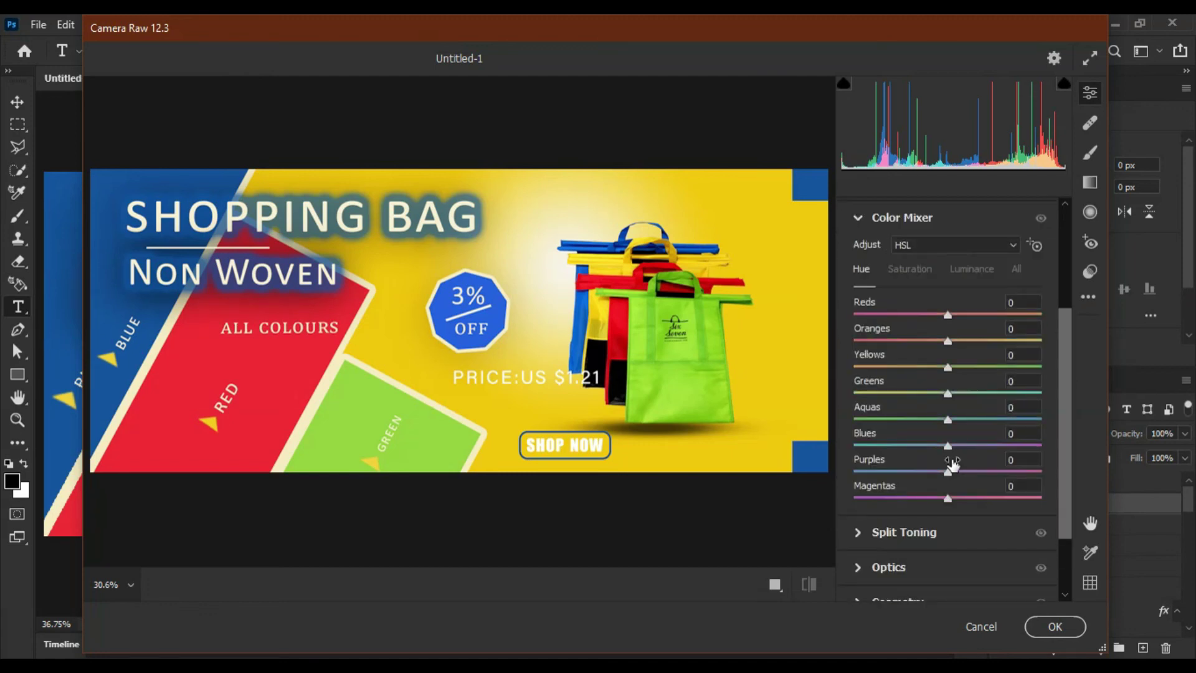
click(947, 313)
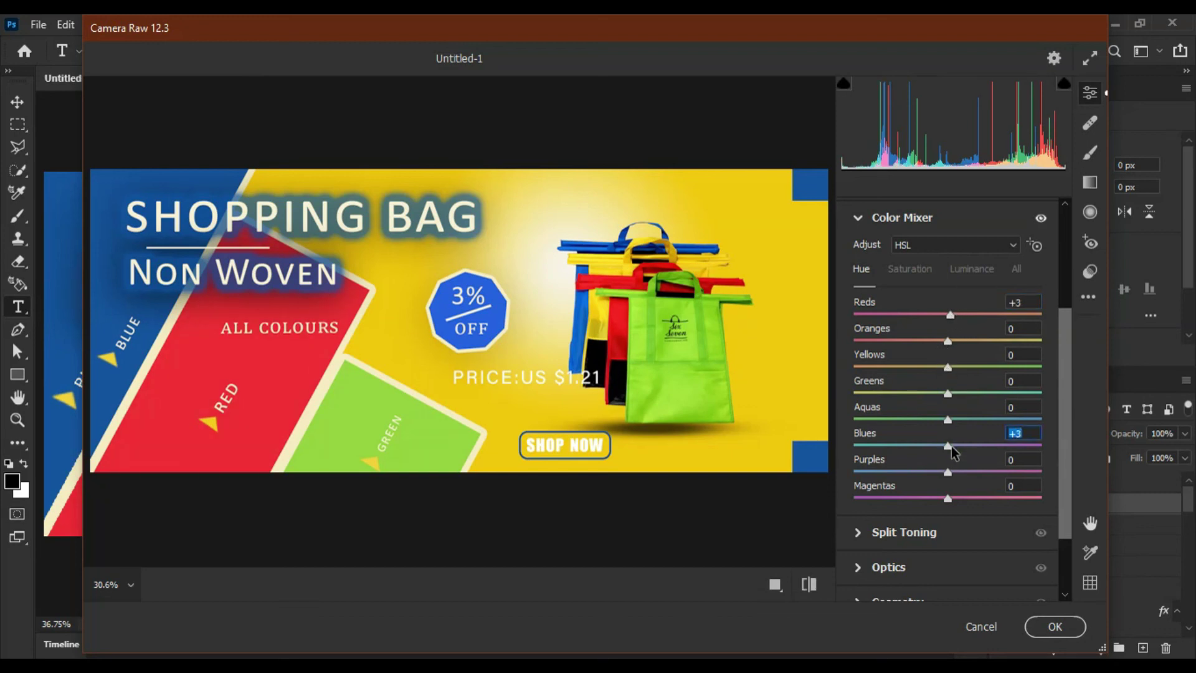
click(955, 394)
click(955, 394)
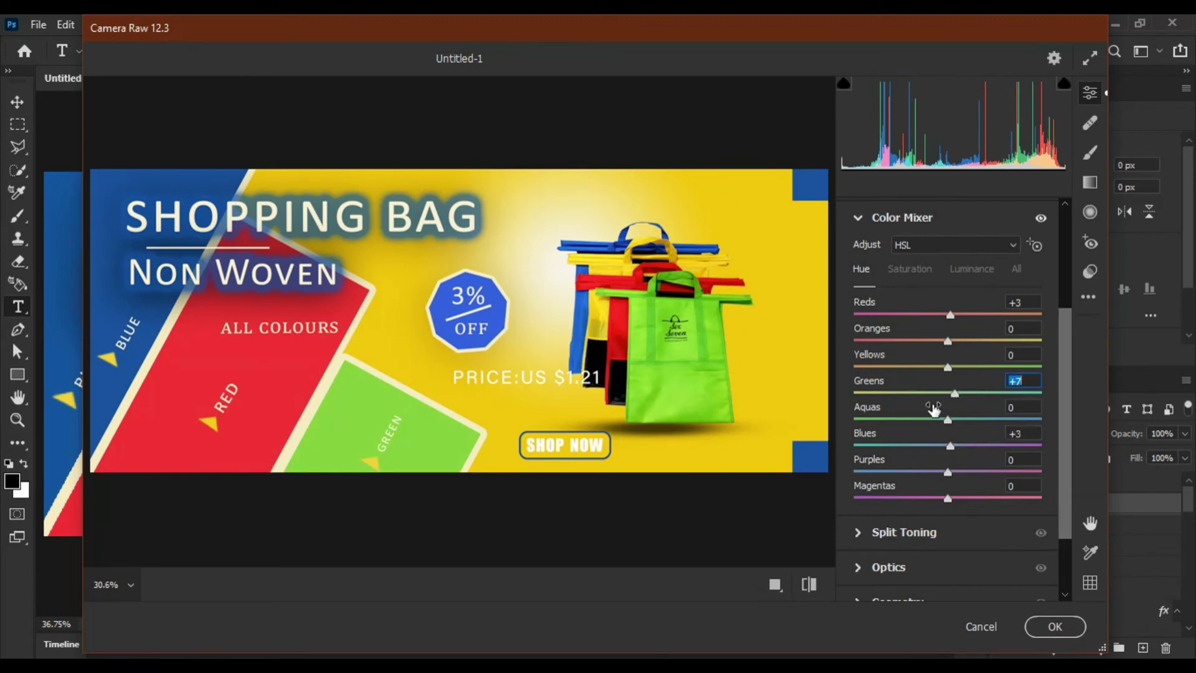
click(951, 366)
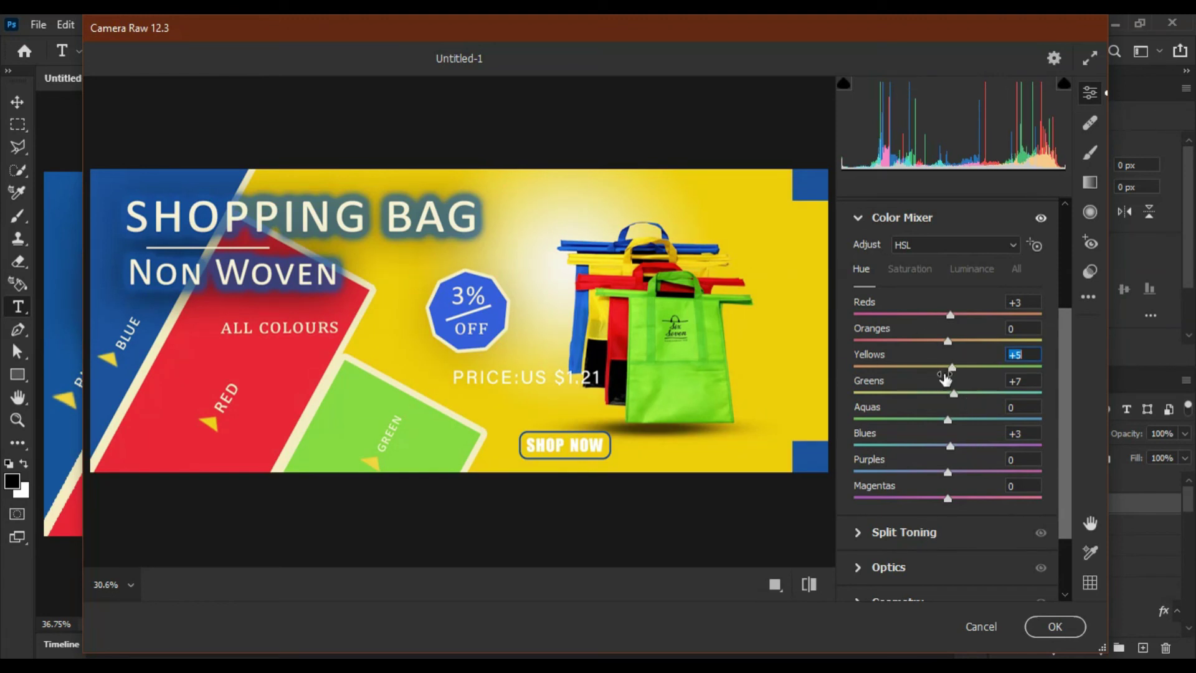
scroll(939, 377, up, 2)
scroll(937, 378, down, 4)
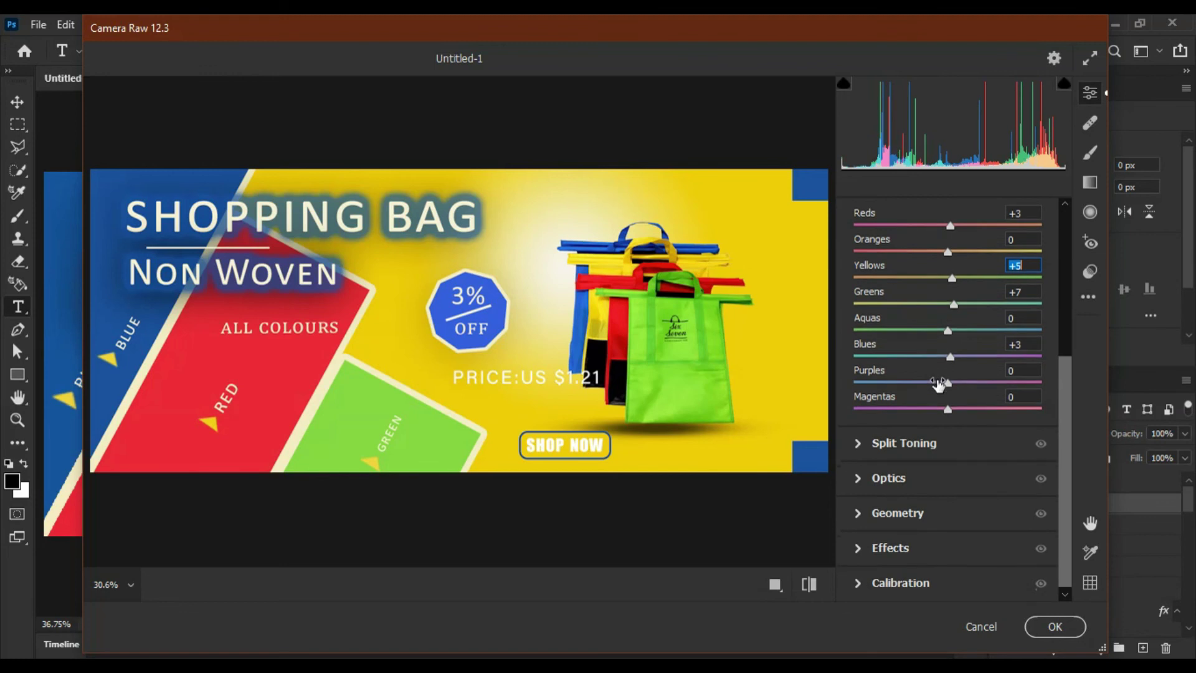
click(918, 537)
Set Basic Contrast +8, Highlights +3, Shadows +3, Texture +9 and apply the Camera Raw grade
click(854, 516)
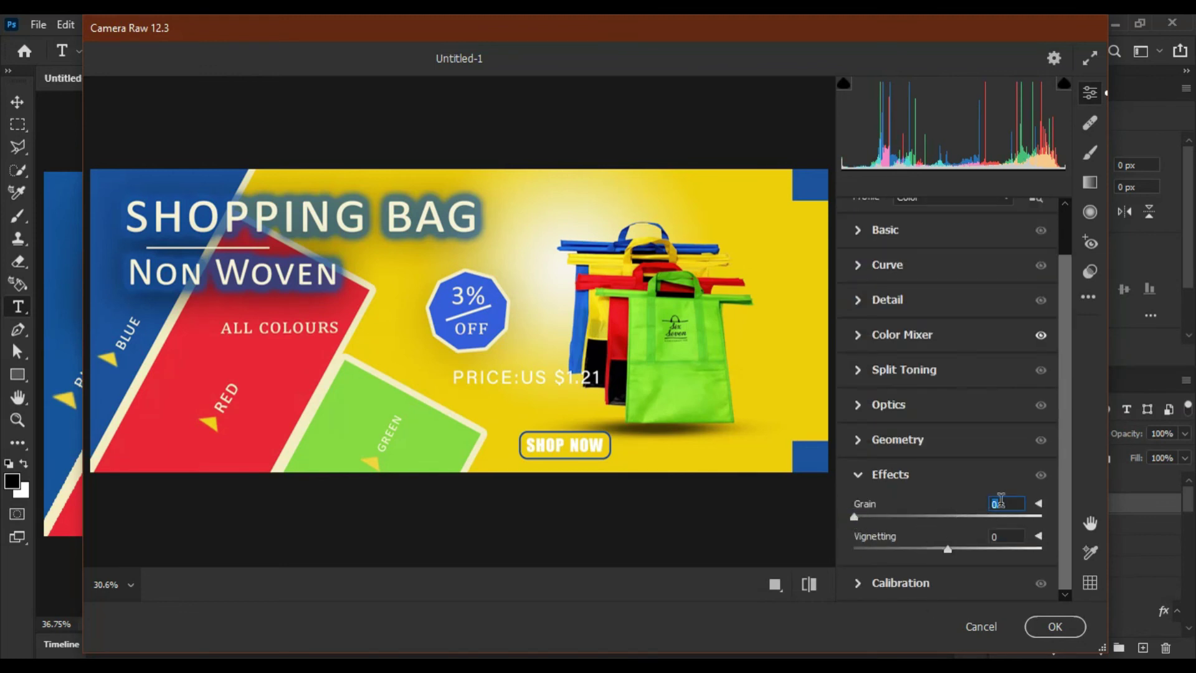
scroll(1001, 502, up, 1)
scroll(1010, 548, up, 1)
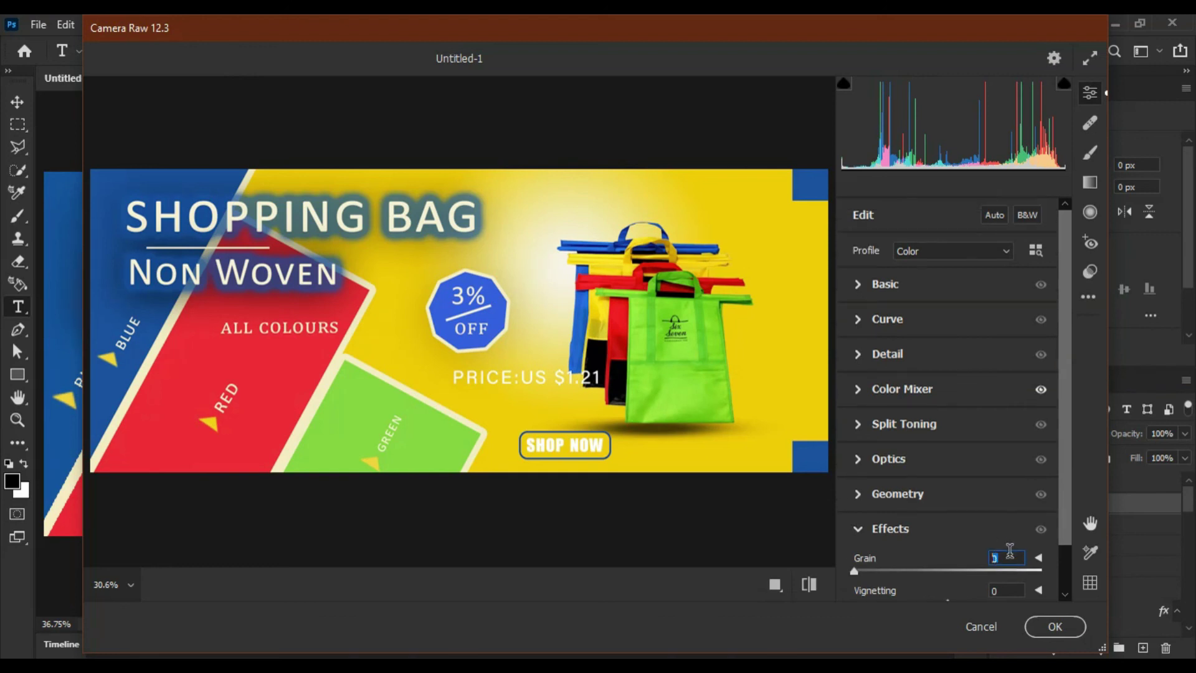
click(864, 537)
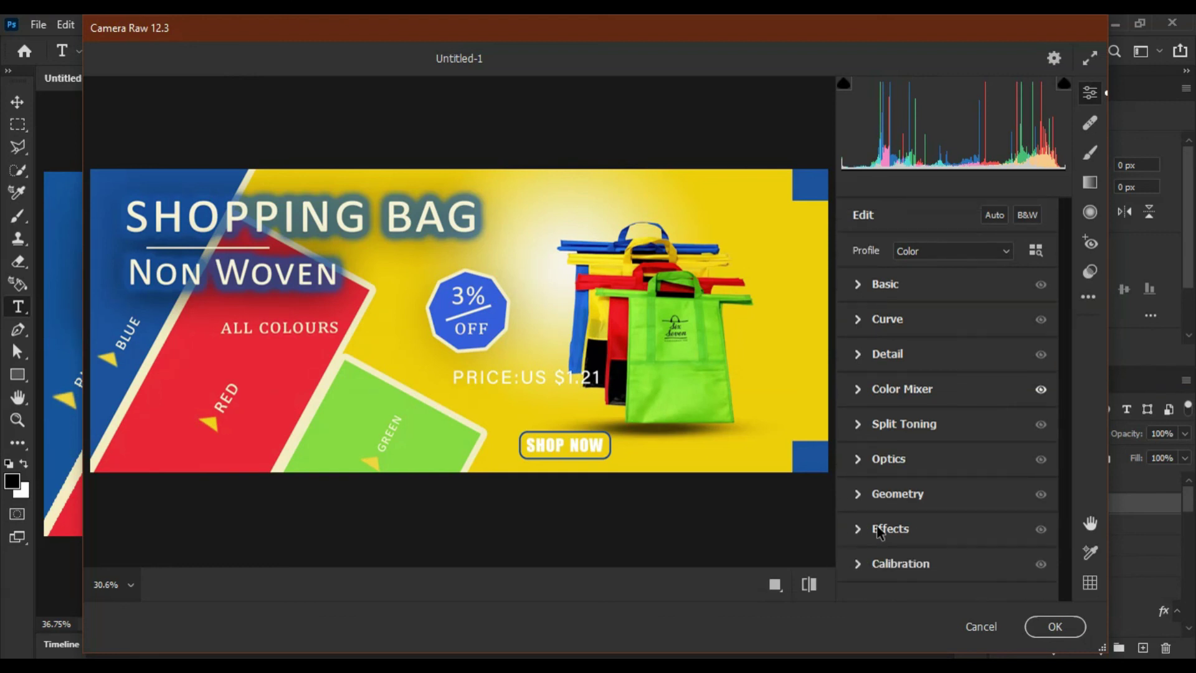
click(864, 286)
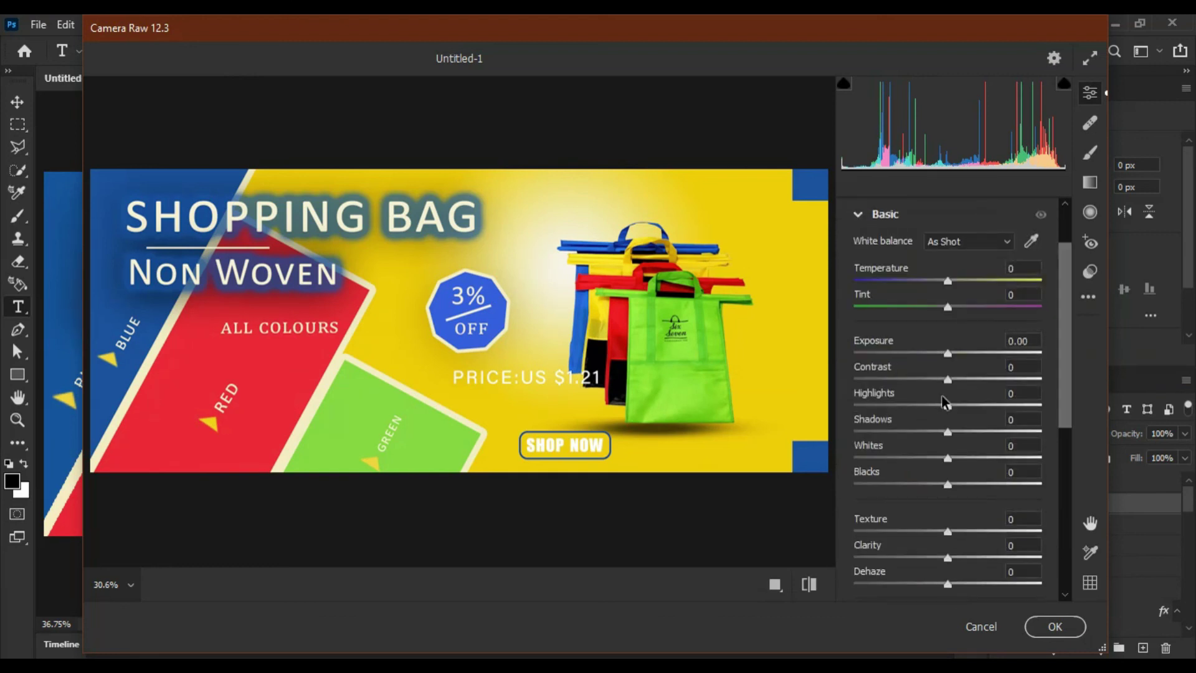
drag(951, 410, 954, 411)
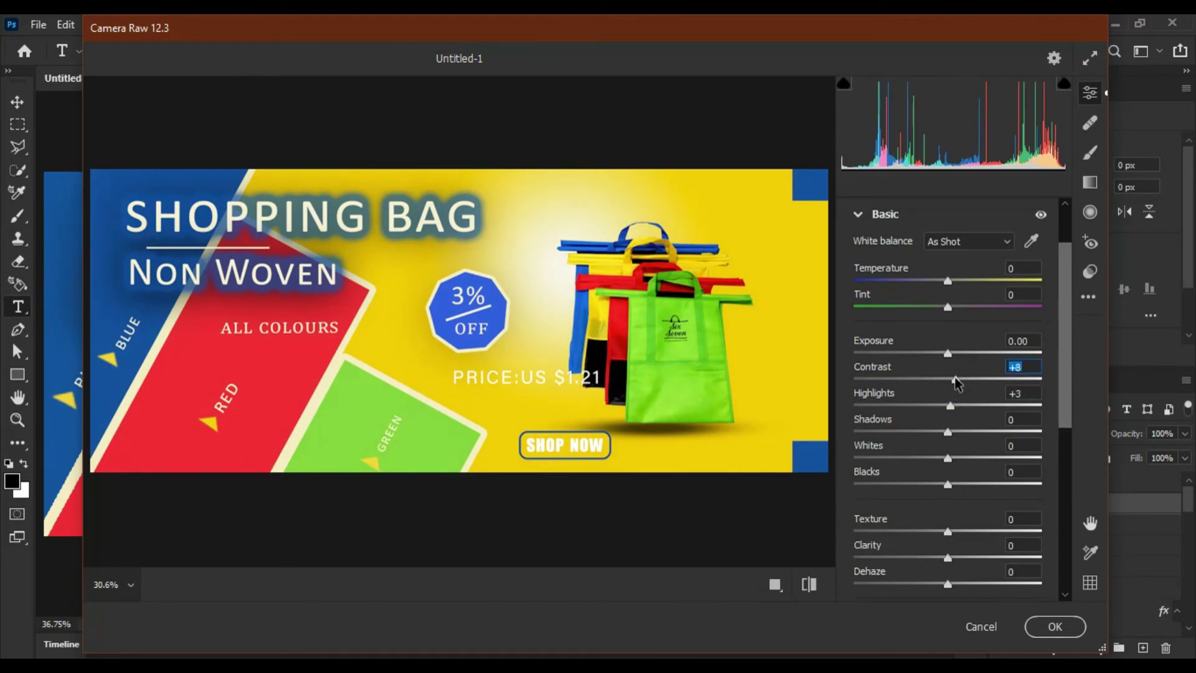
drag(947, 431, 952, 434)
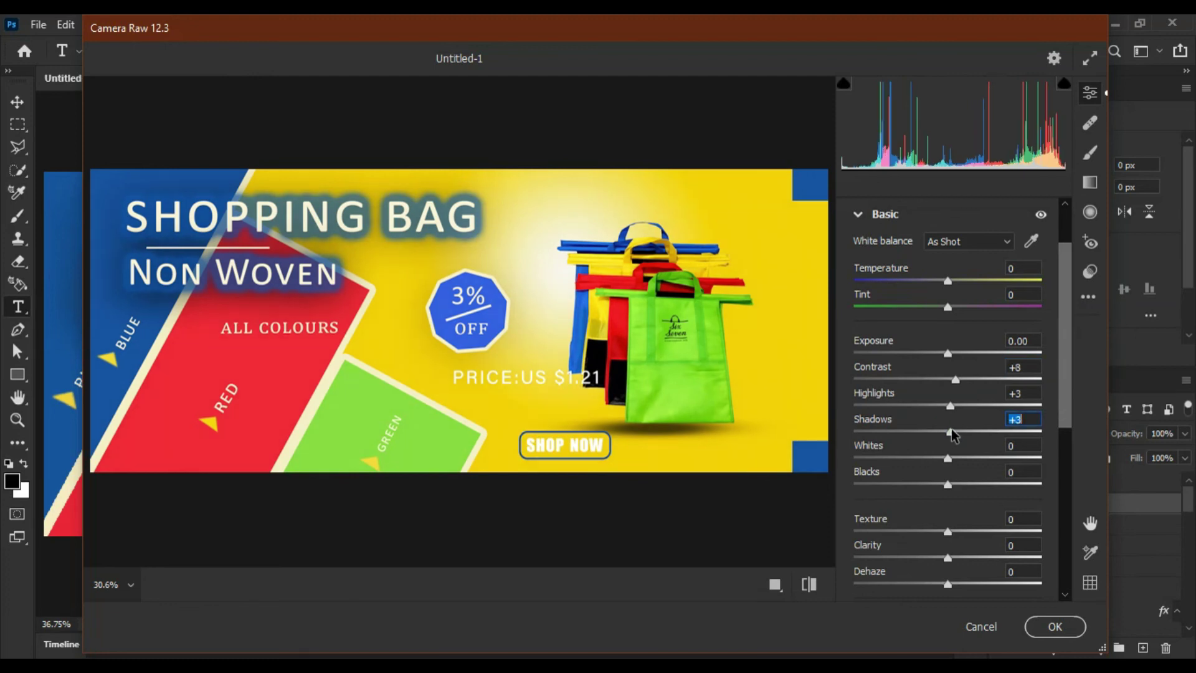
click(956, 530)
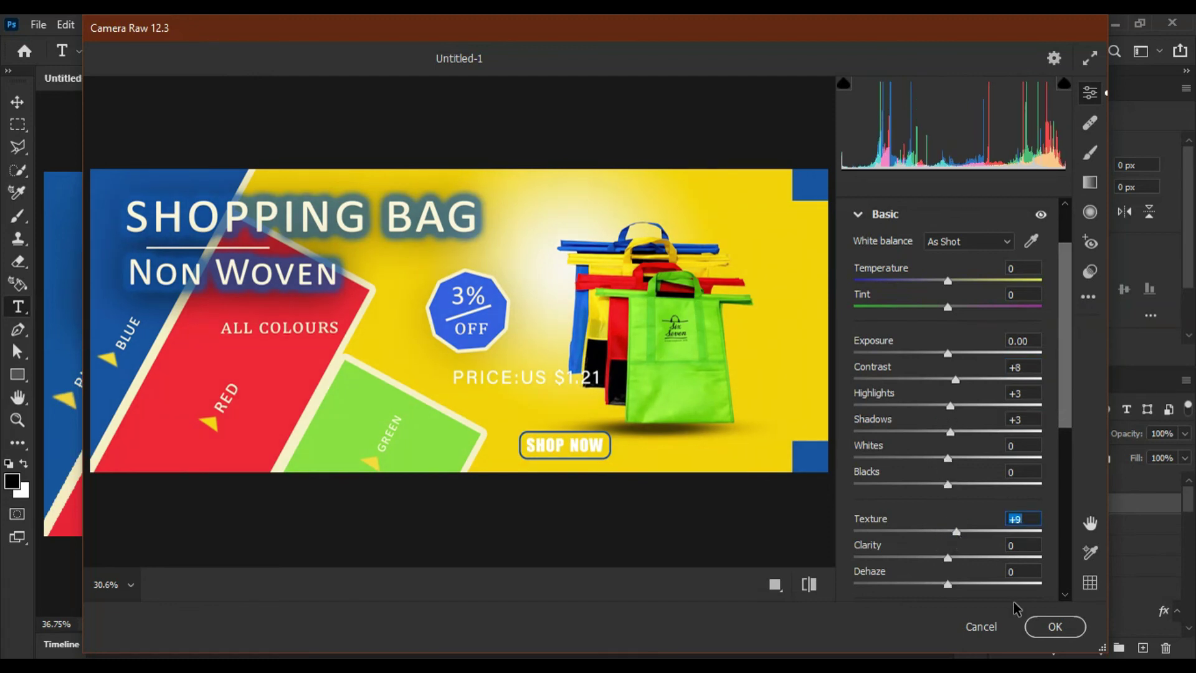
scroll(960, 486, up, 2)
click(1056, 626)
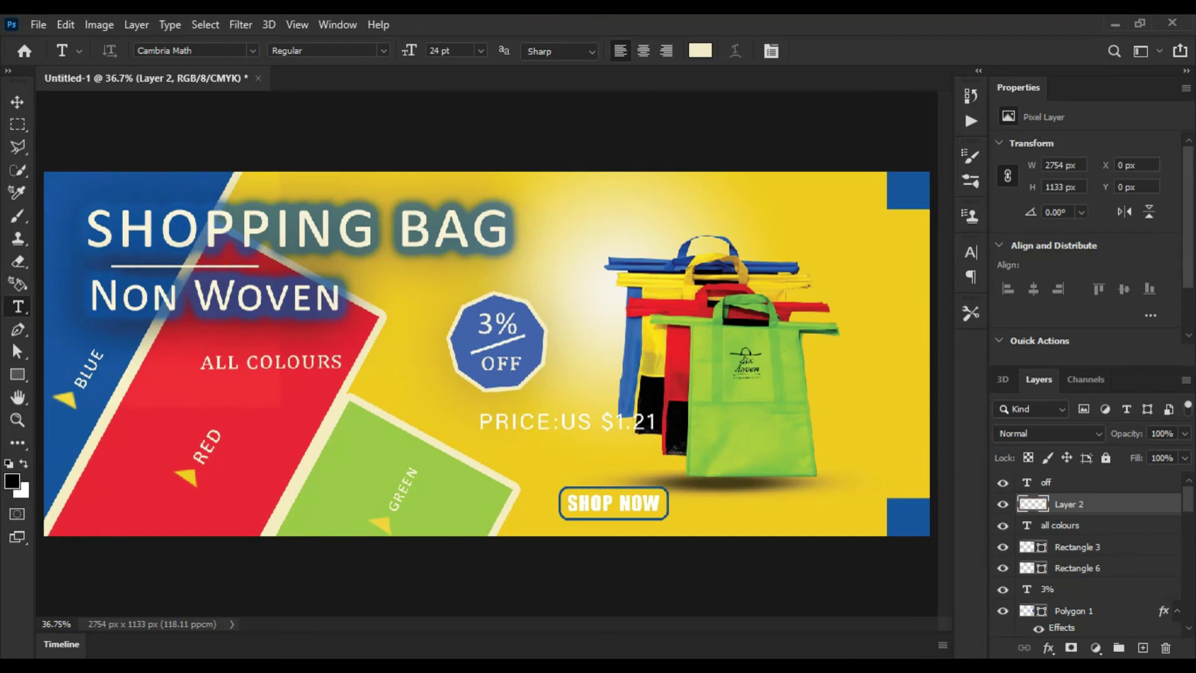
click(37, 26)
click(556, 132)
key(ctrl+F9)
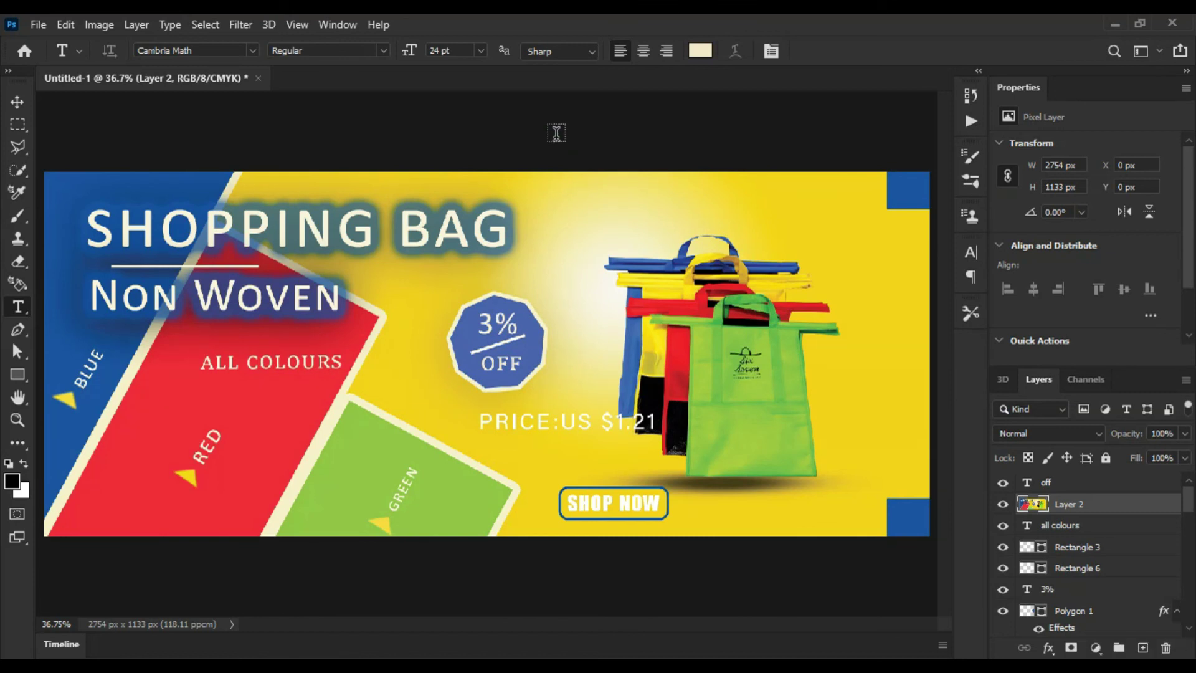